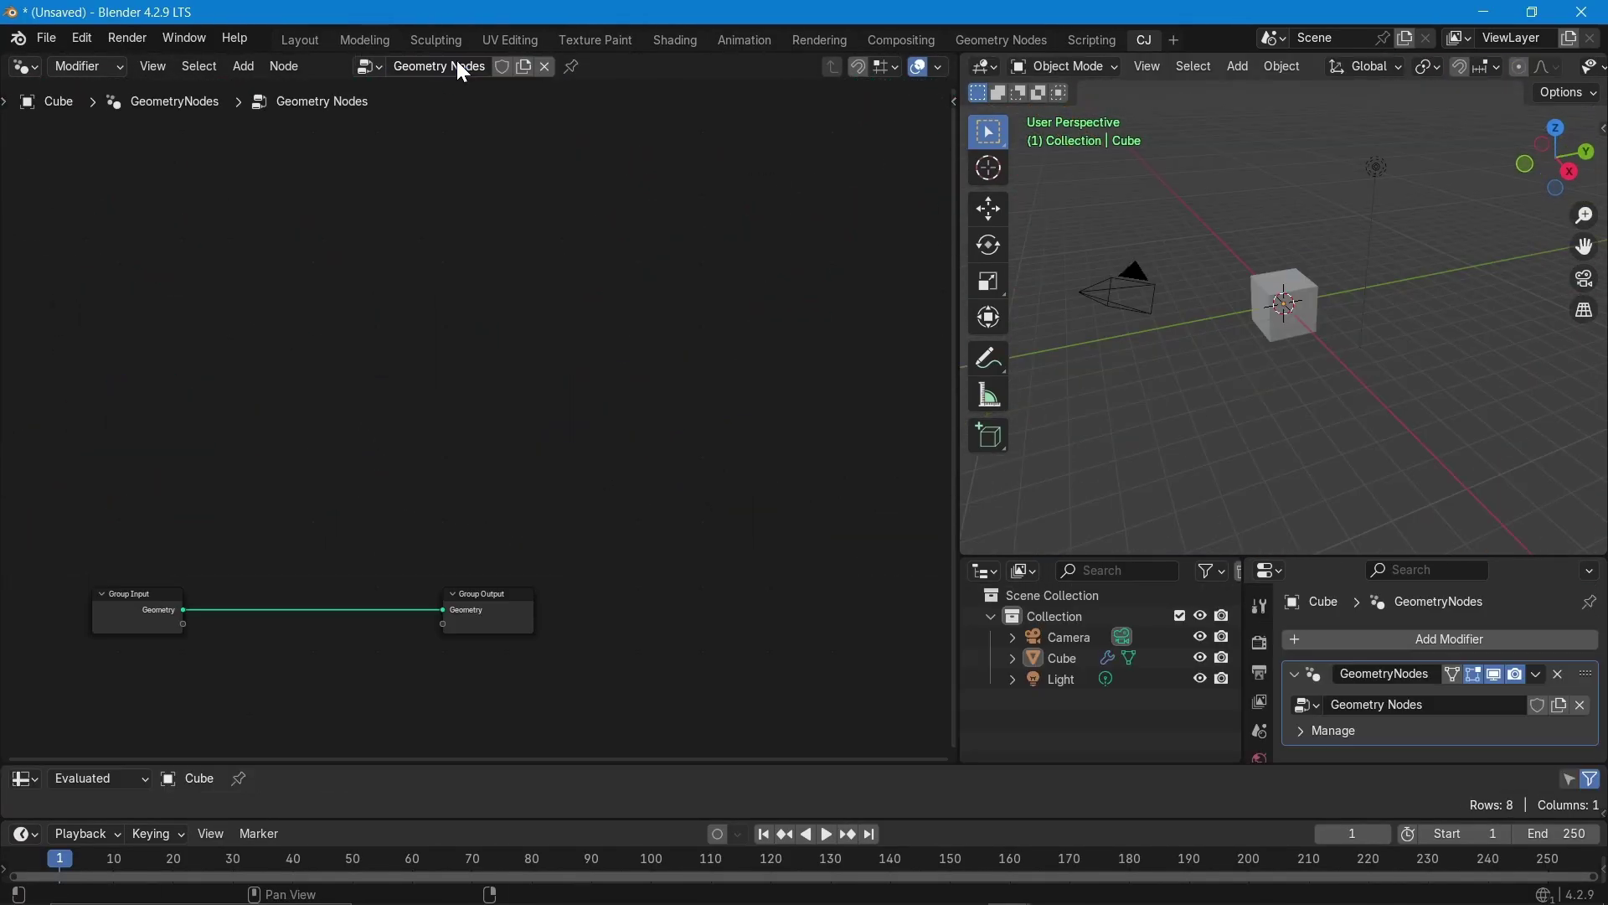
- Cut the link between Group Input and Group Output and clear the Group Input node out of the work area
key("Home")
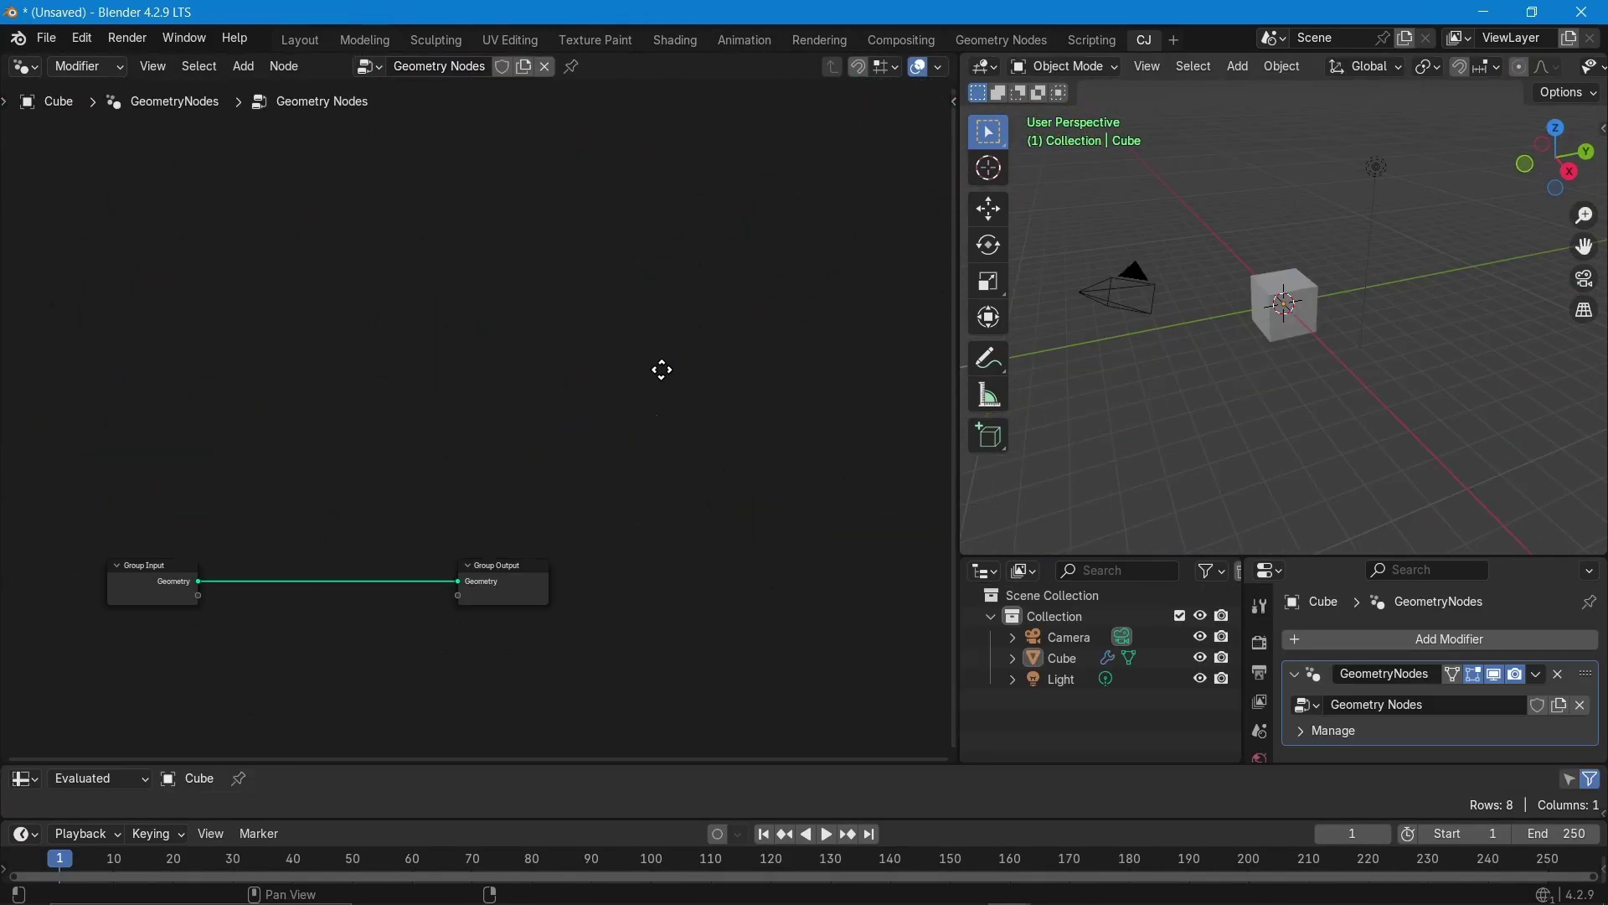
middle_click_drag(320, 413, 417, 449)
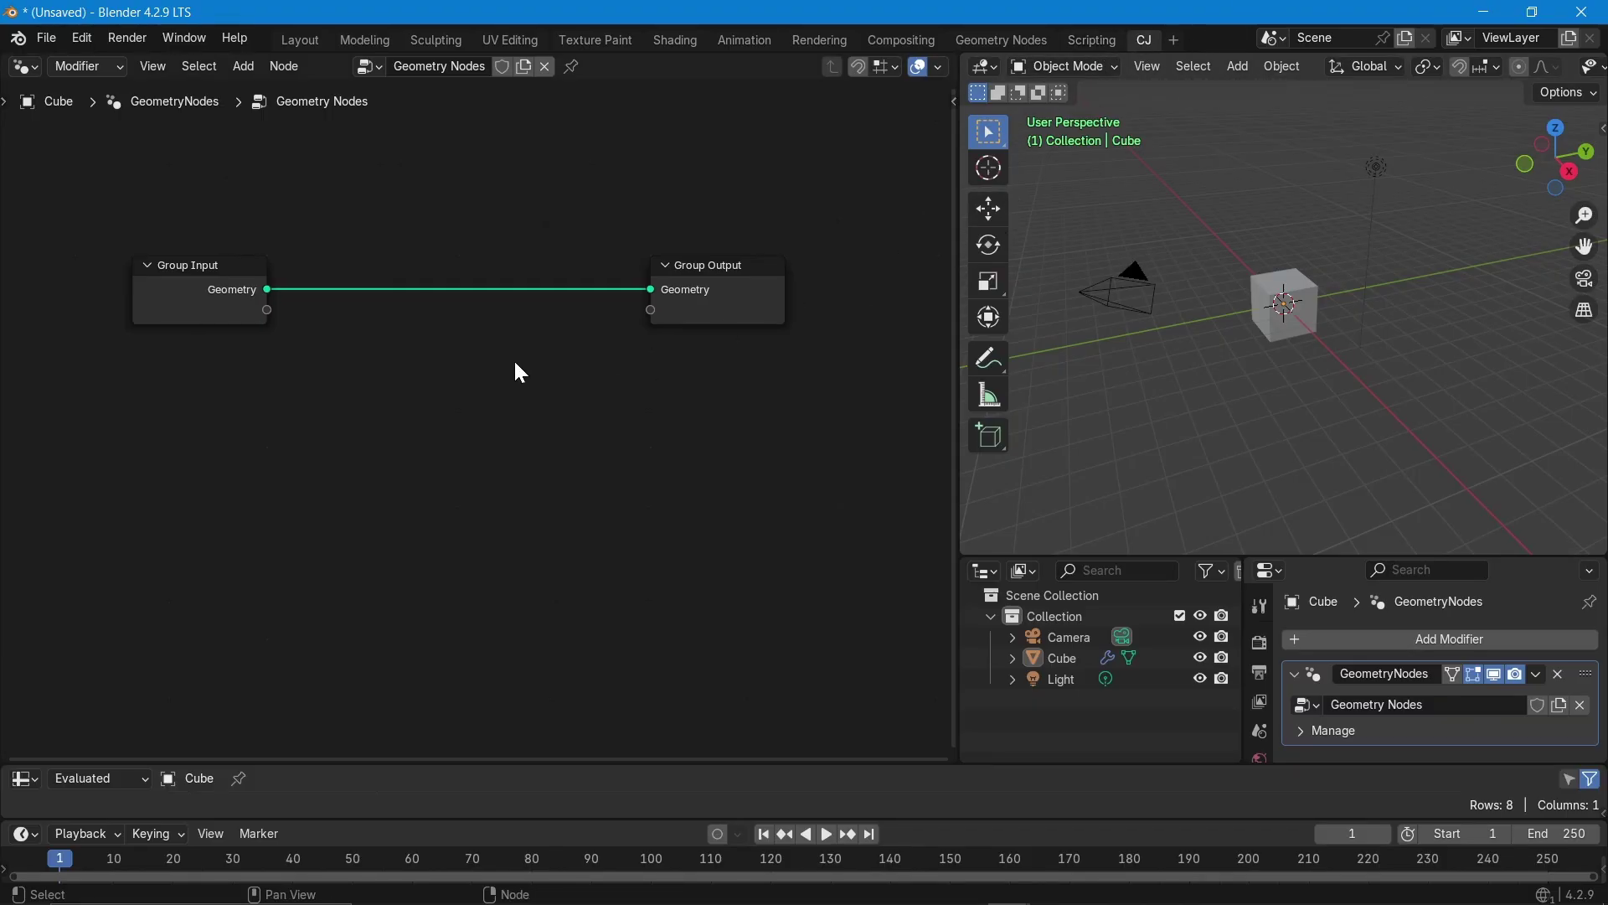
right_click_drag(525, 277, 494, 377, "ctrl")
left_click_drag(176, 291, 2, 296)
middle_click_drag(673, 367, 379, 317)
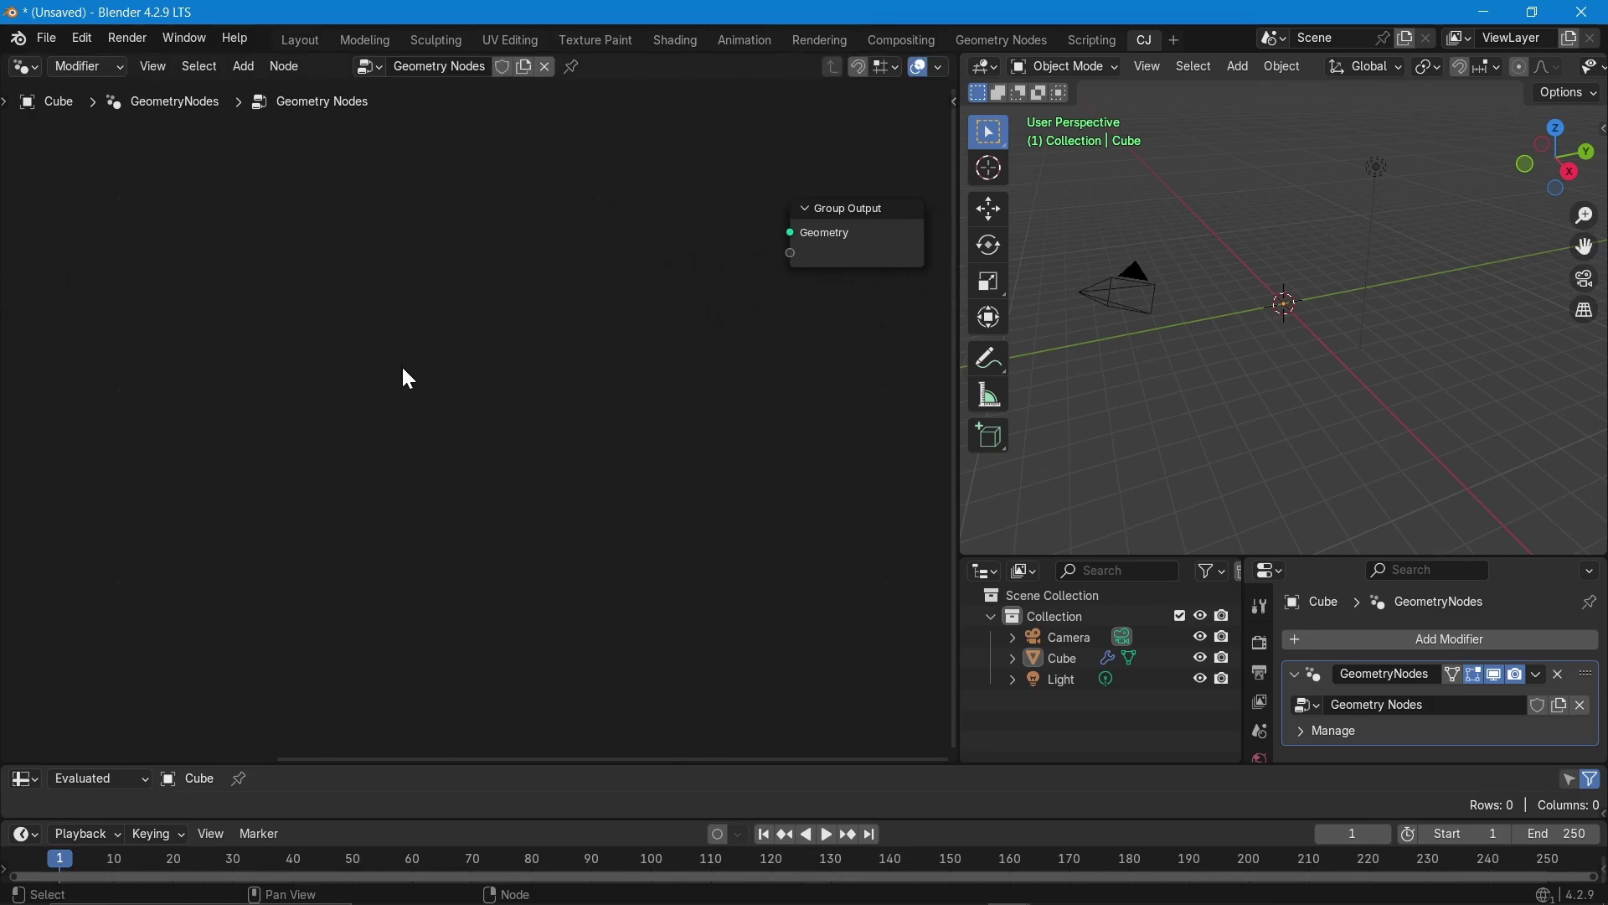
- Add a Set ID node from the geometry write category and place it before the Group Output node
key("shift+a")
mouse_move(387, 452)
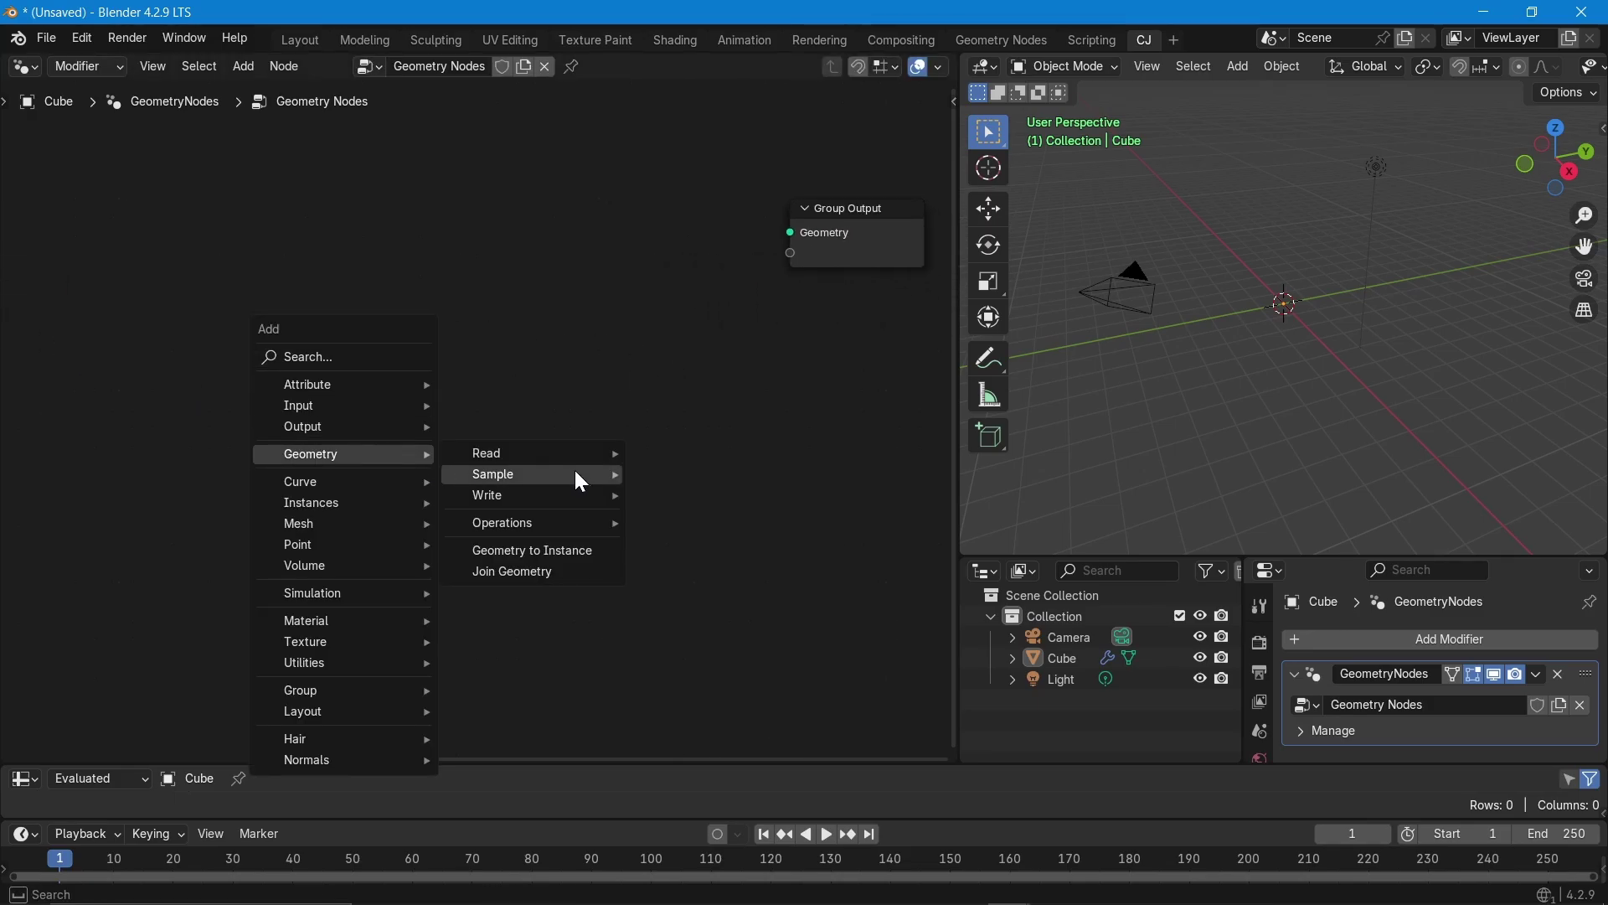
mouse_move(569, 496)
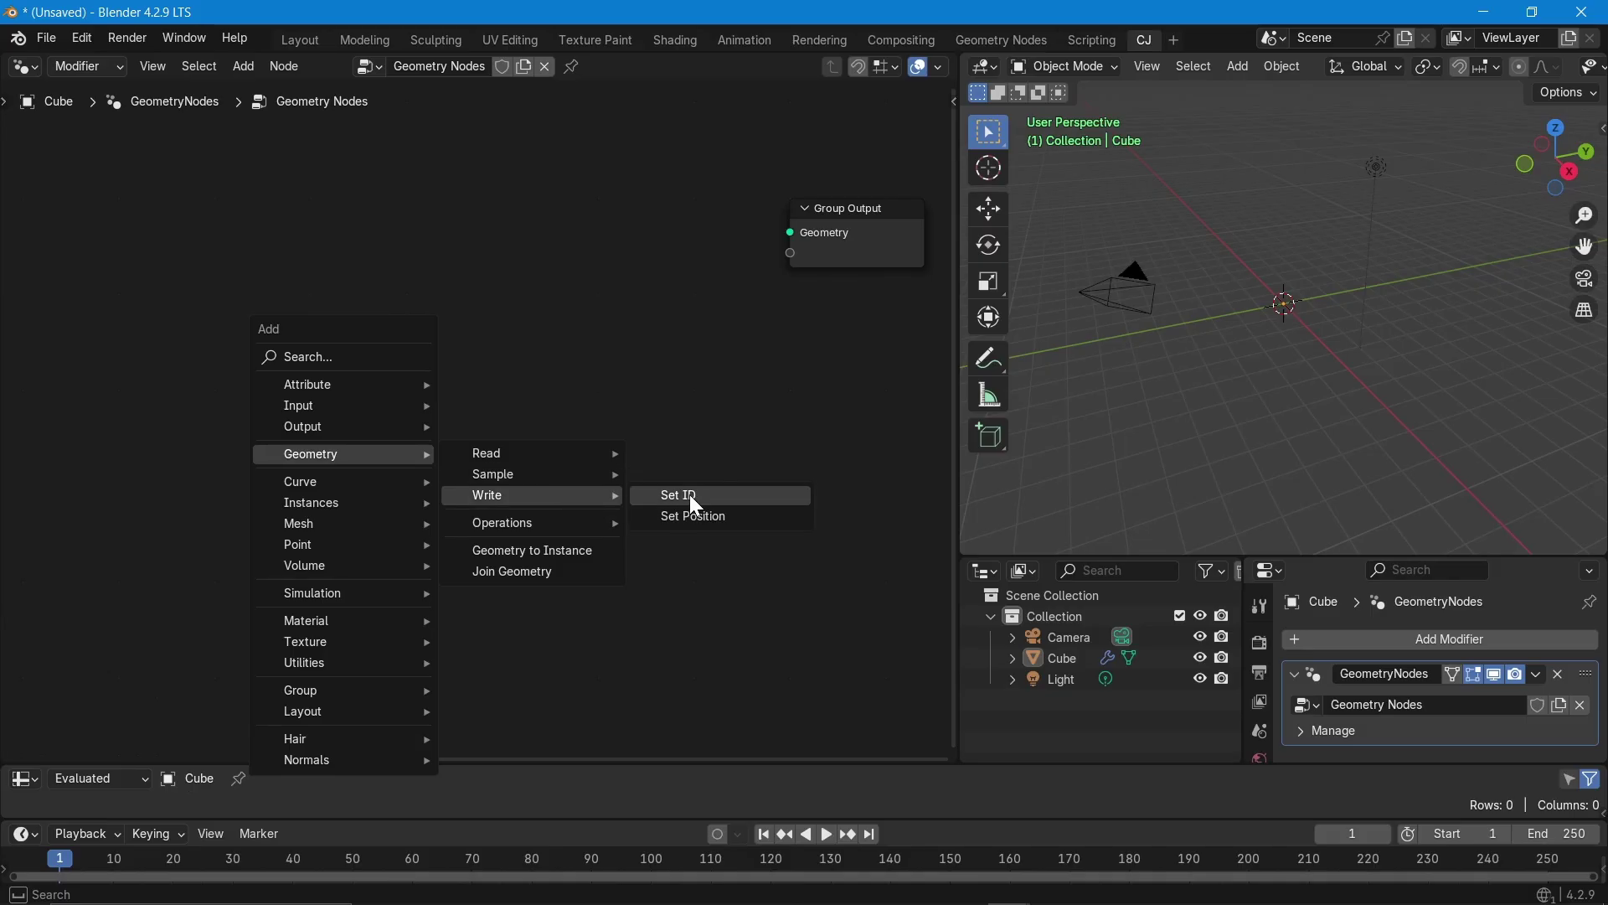
left_click(690, 494)
left_click(485, 233)
scroll(500, 244, "up", 3)
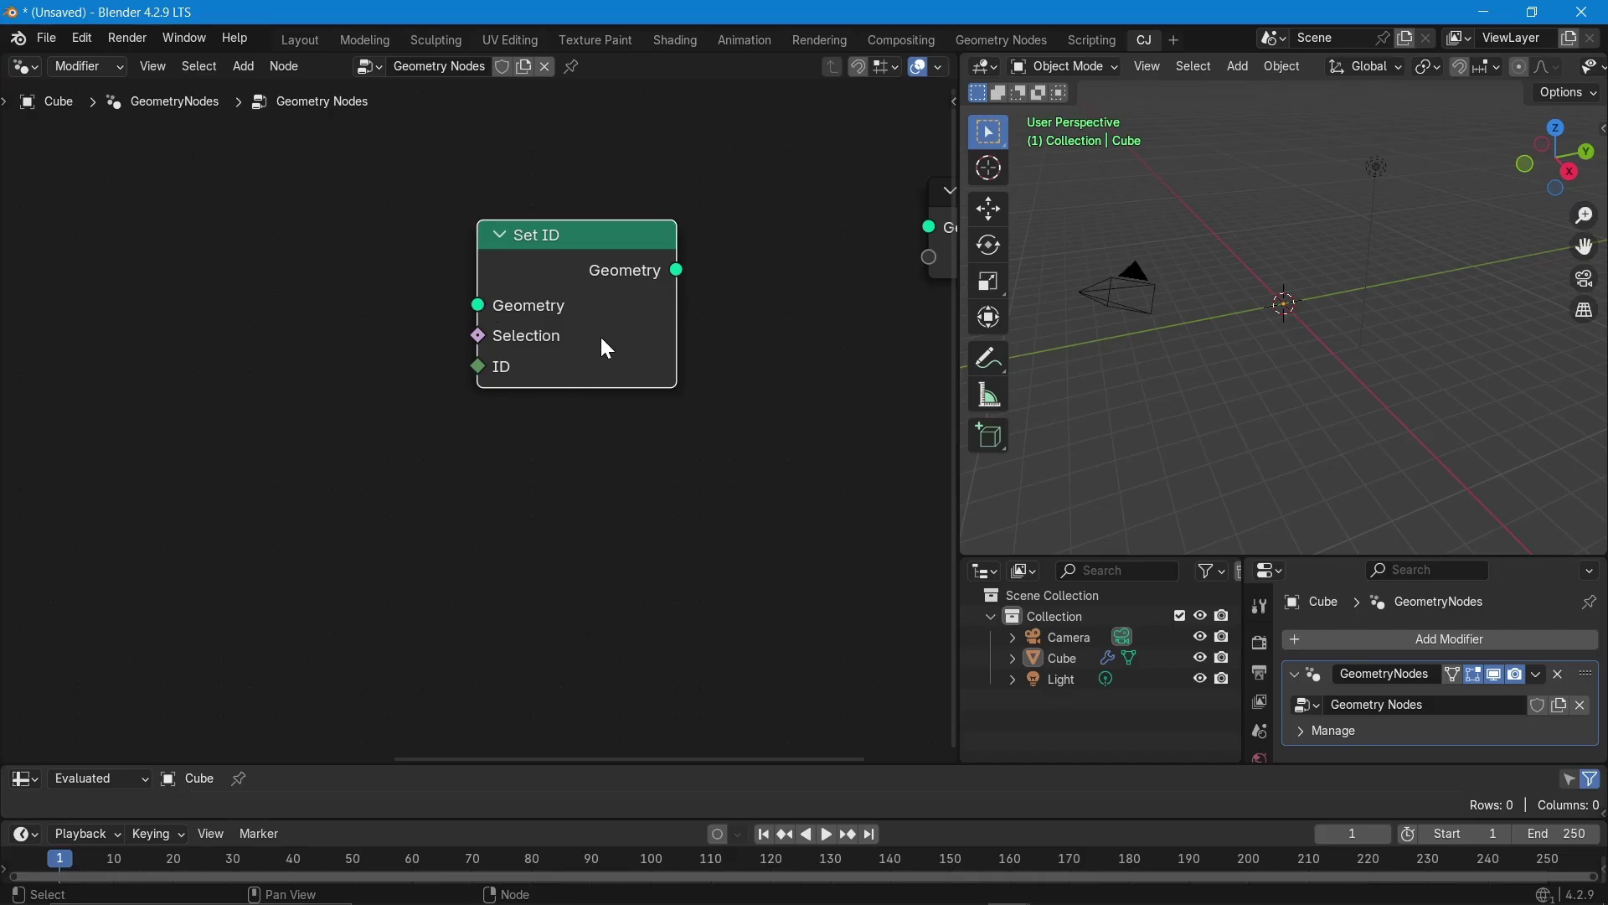
scroll(404, 506, "down", 2)
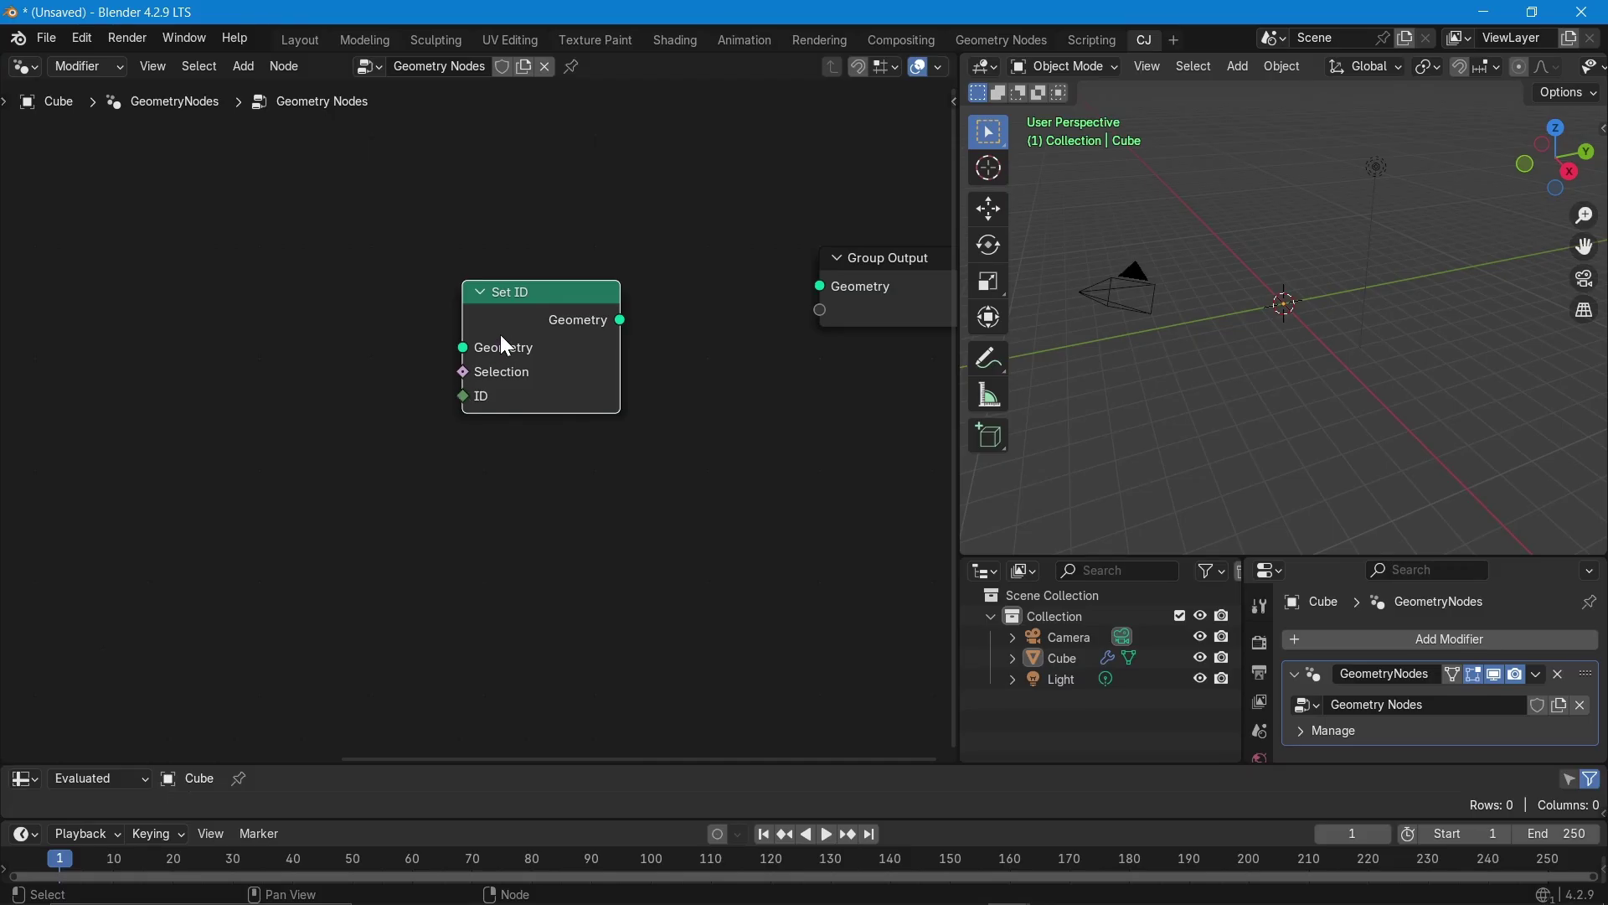
scroll(387, 497, "down", 1)
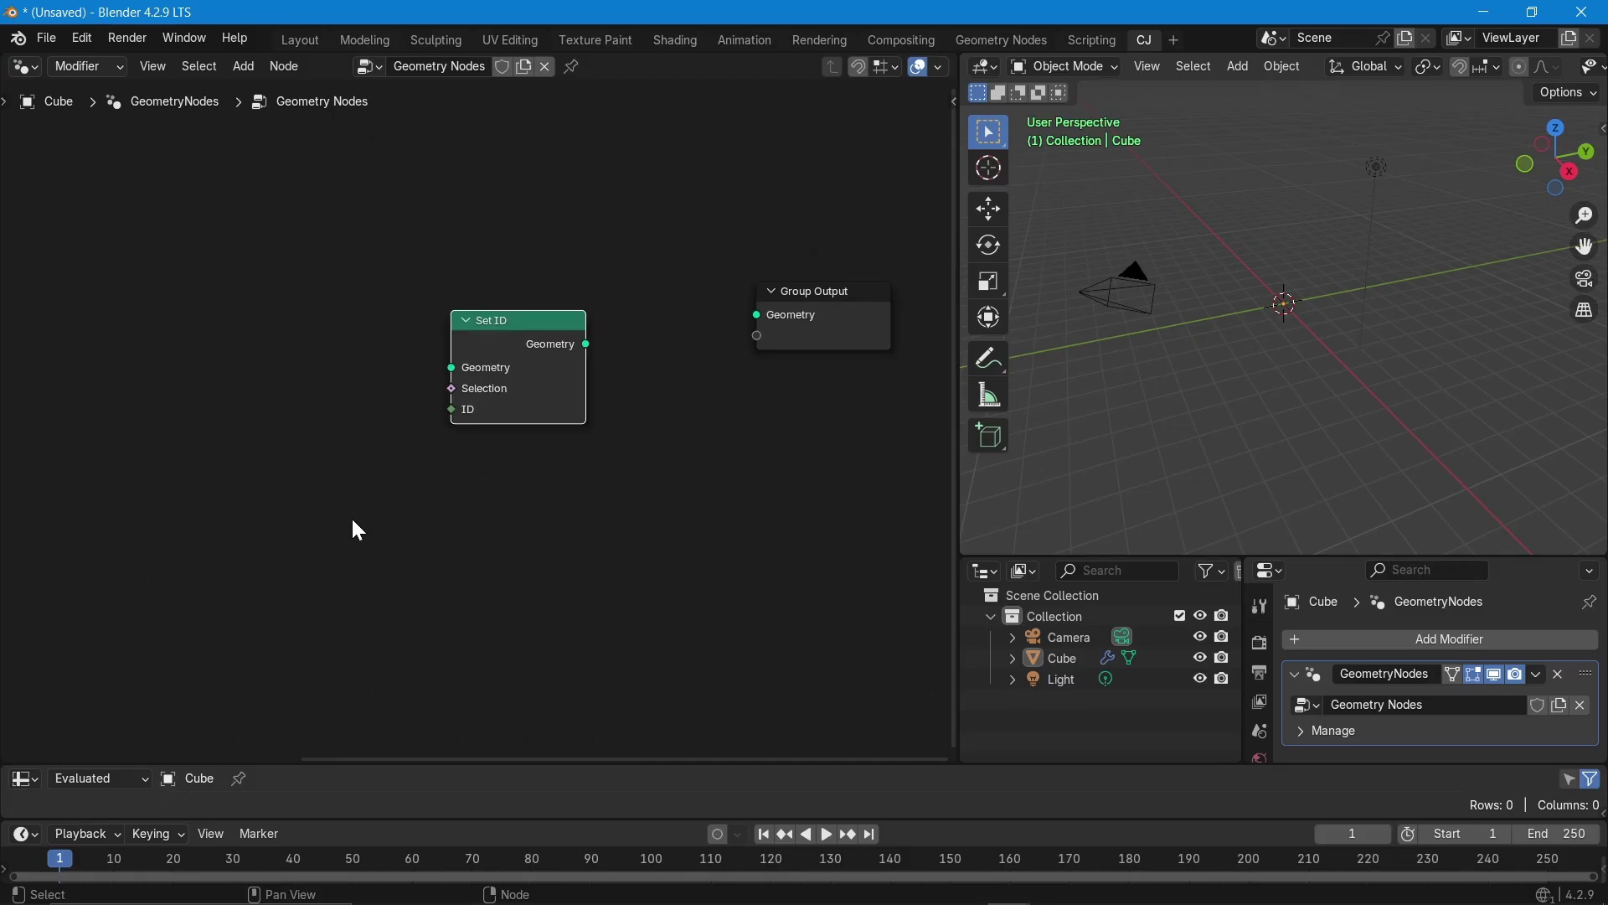
- Add an ID input node and place it beside the Set ID node, ahead of its inputs
key("shift+a")
type("id")
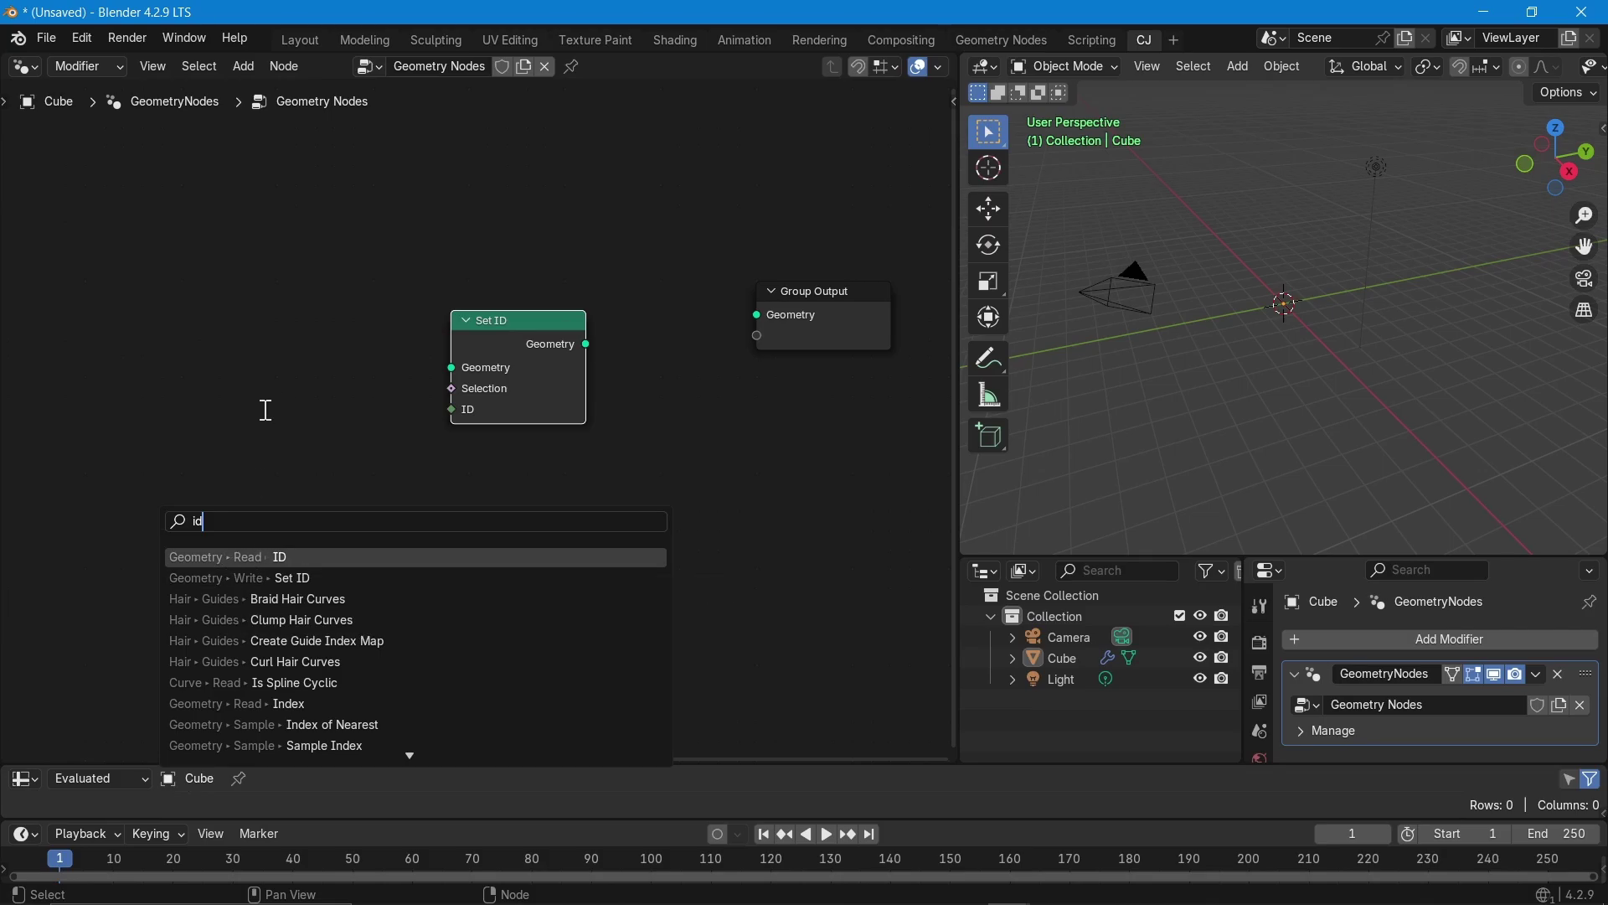
key("Escape")
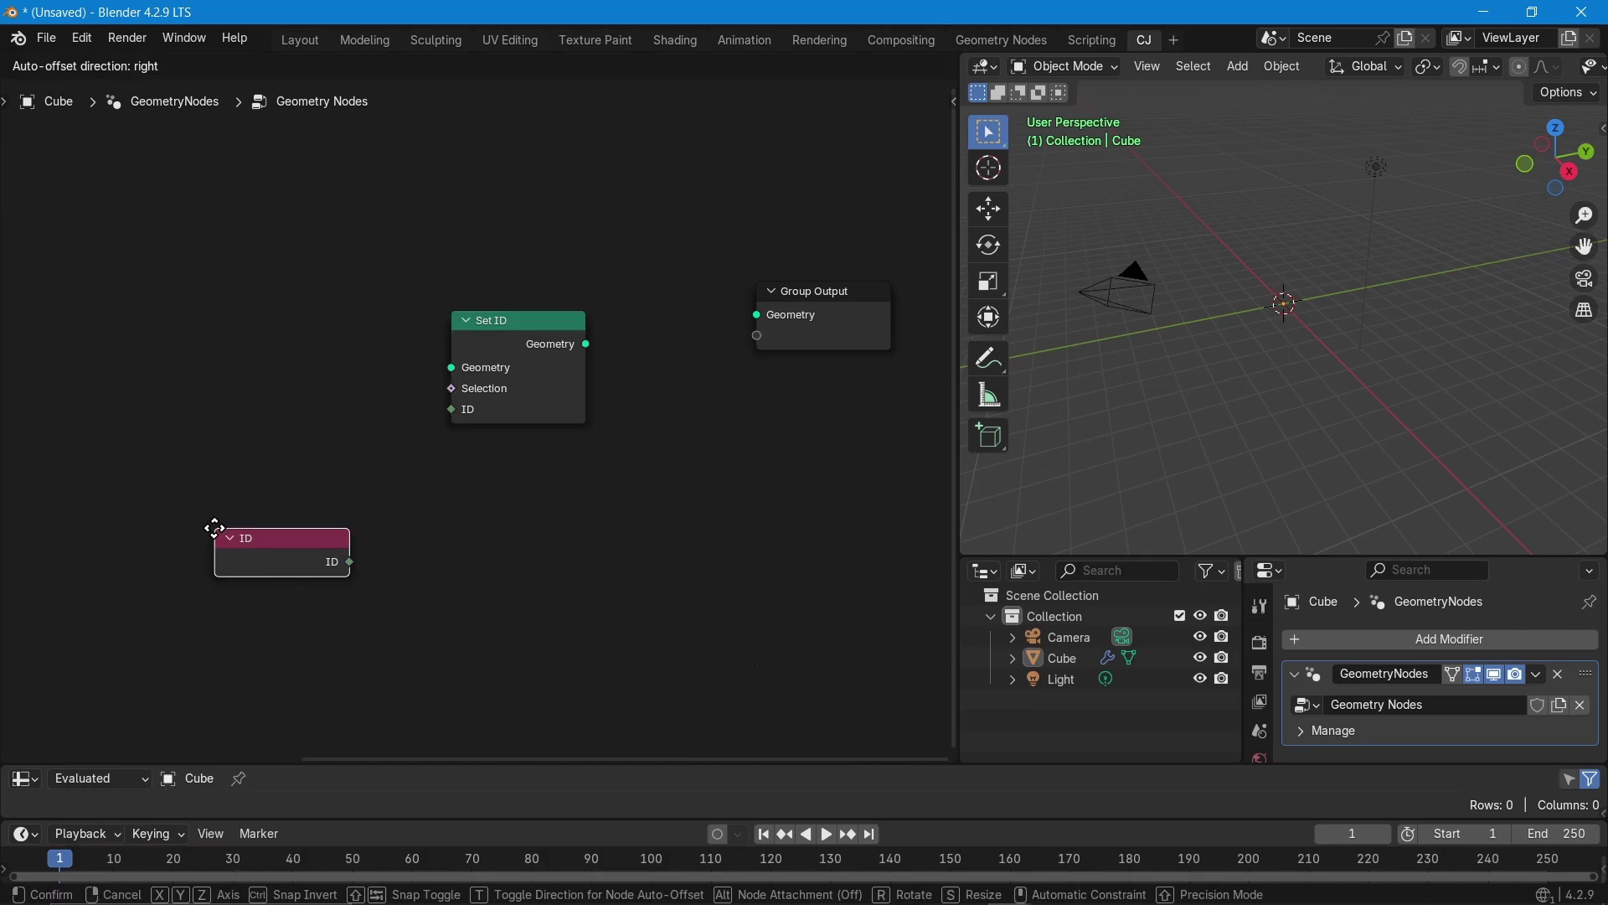
left_click(183, 421)
scroll(209, 421, "up", 2)
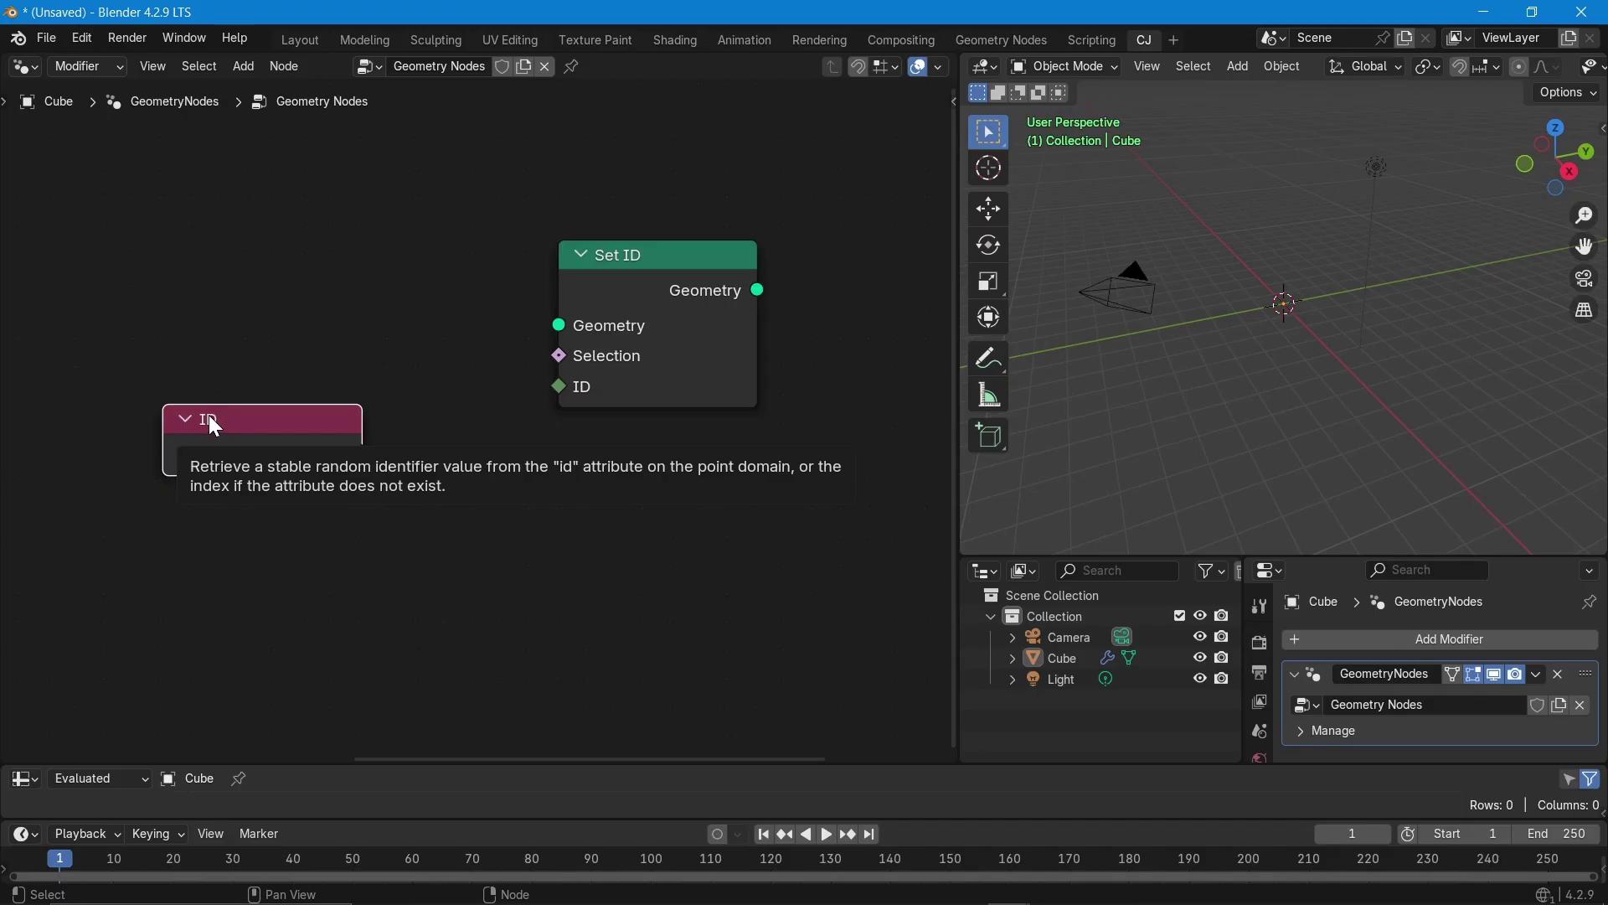
- Enlarge the spreadsheet area so that its domain list and data rows can be read
left_click_drag(451, 769, 452, 586)
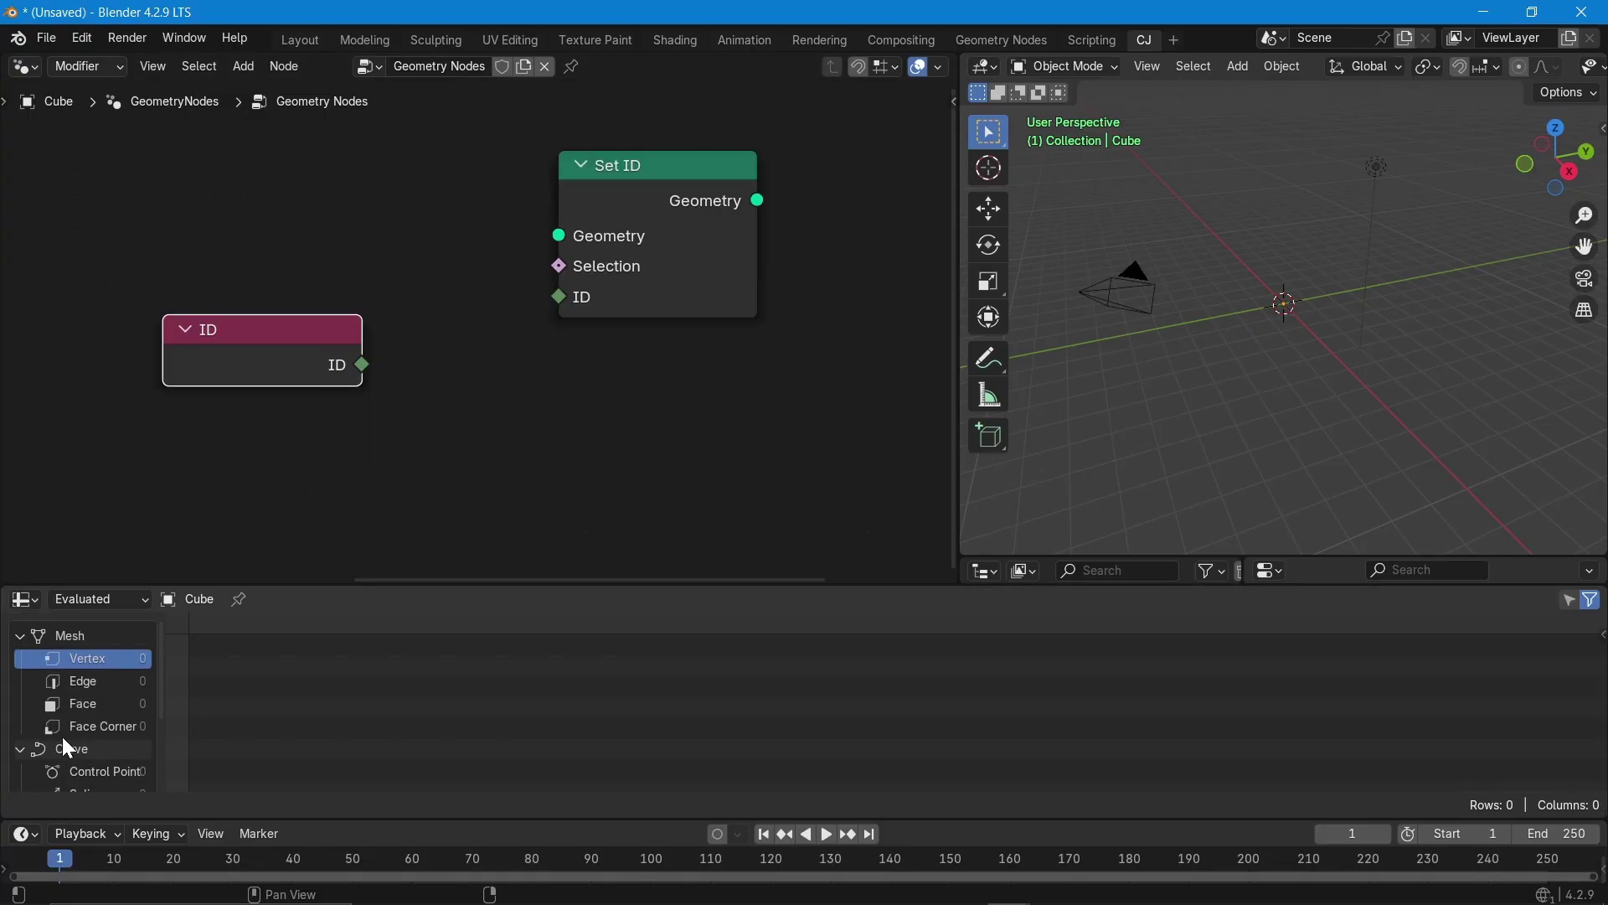
scroll(521, 350, "down", 3)
scroll(524, 362, "down", 2)
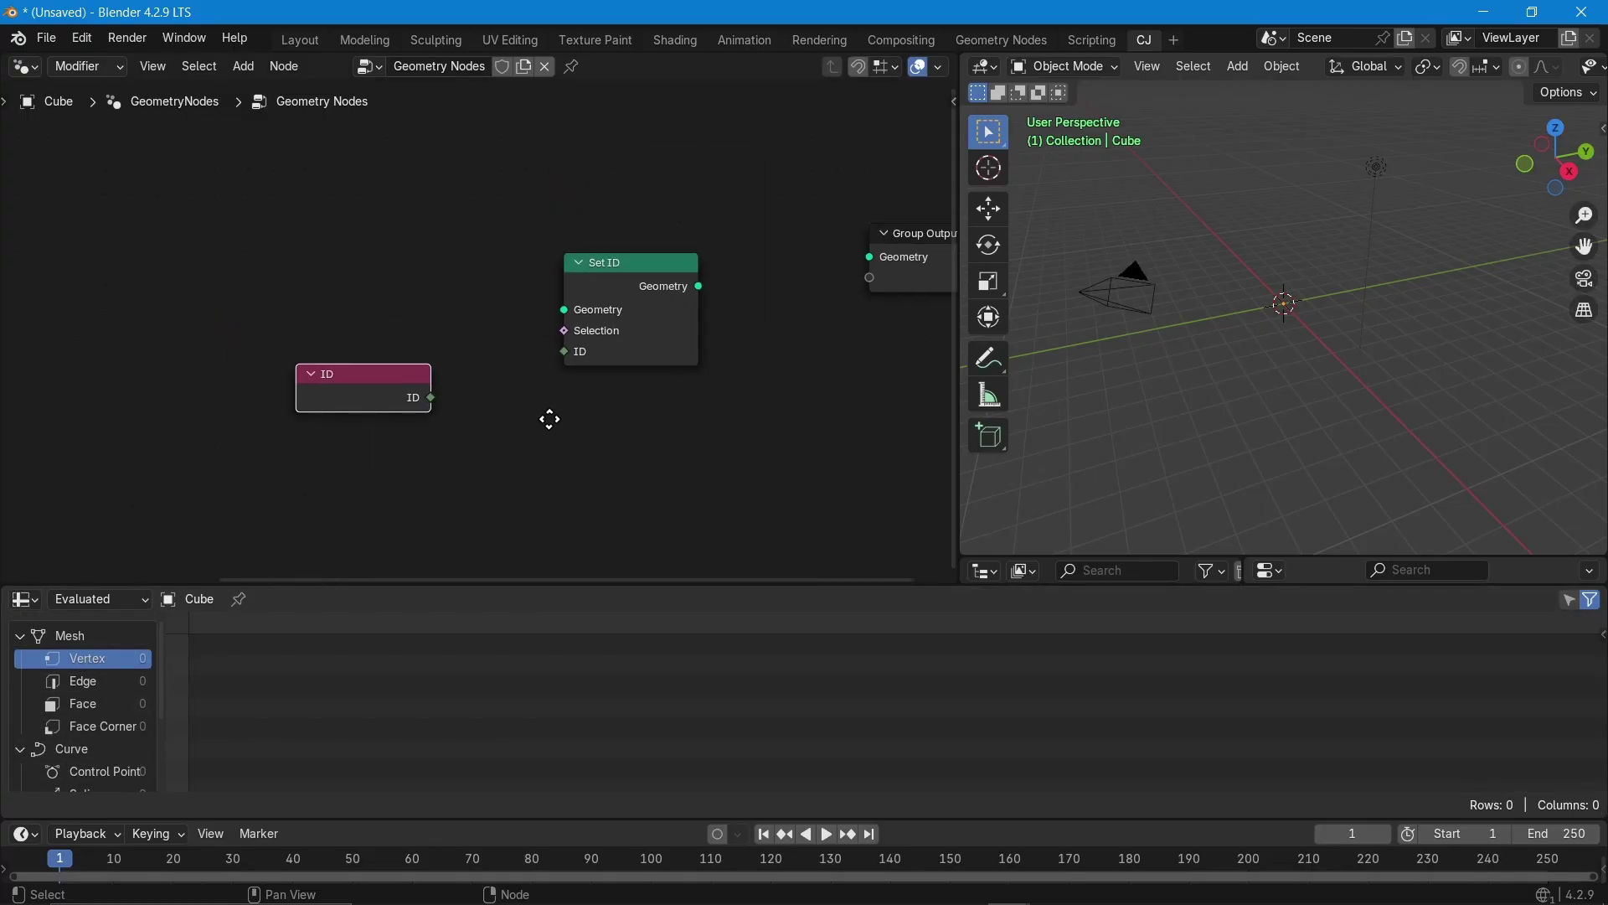
- Add a Grid mesh primitive node and connect its Mesh output to the Group Output's Geometry input
key("shift+a")
mouse_move(233, 307)
type("grid")
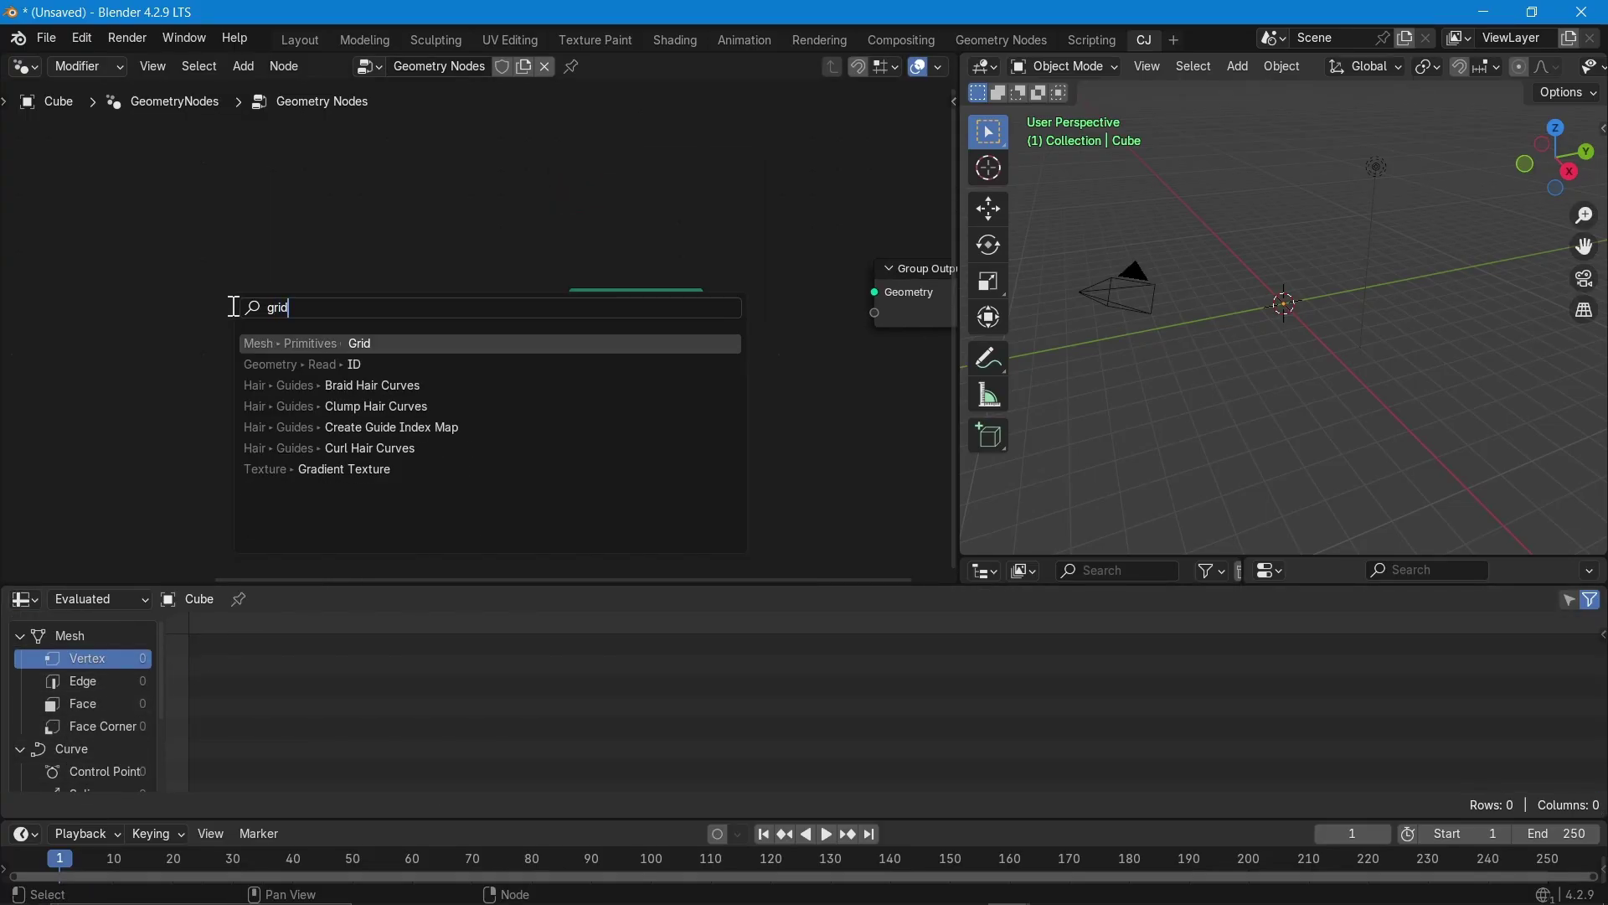
key("Return")
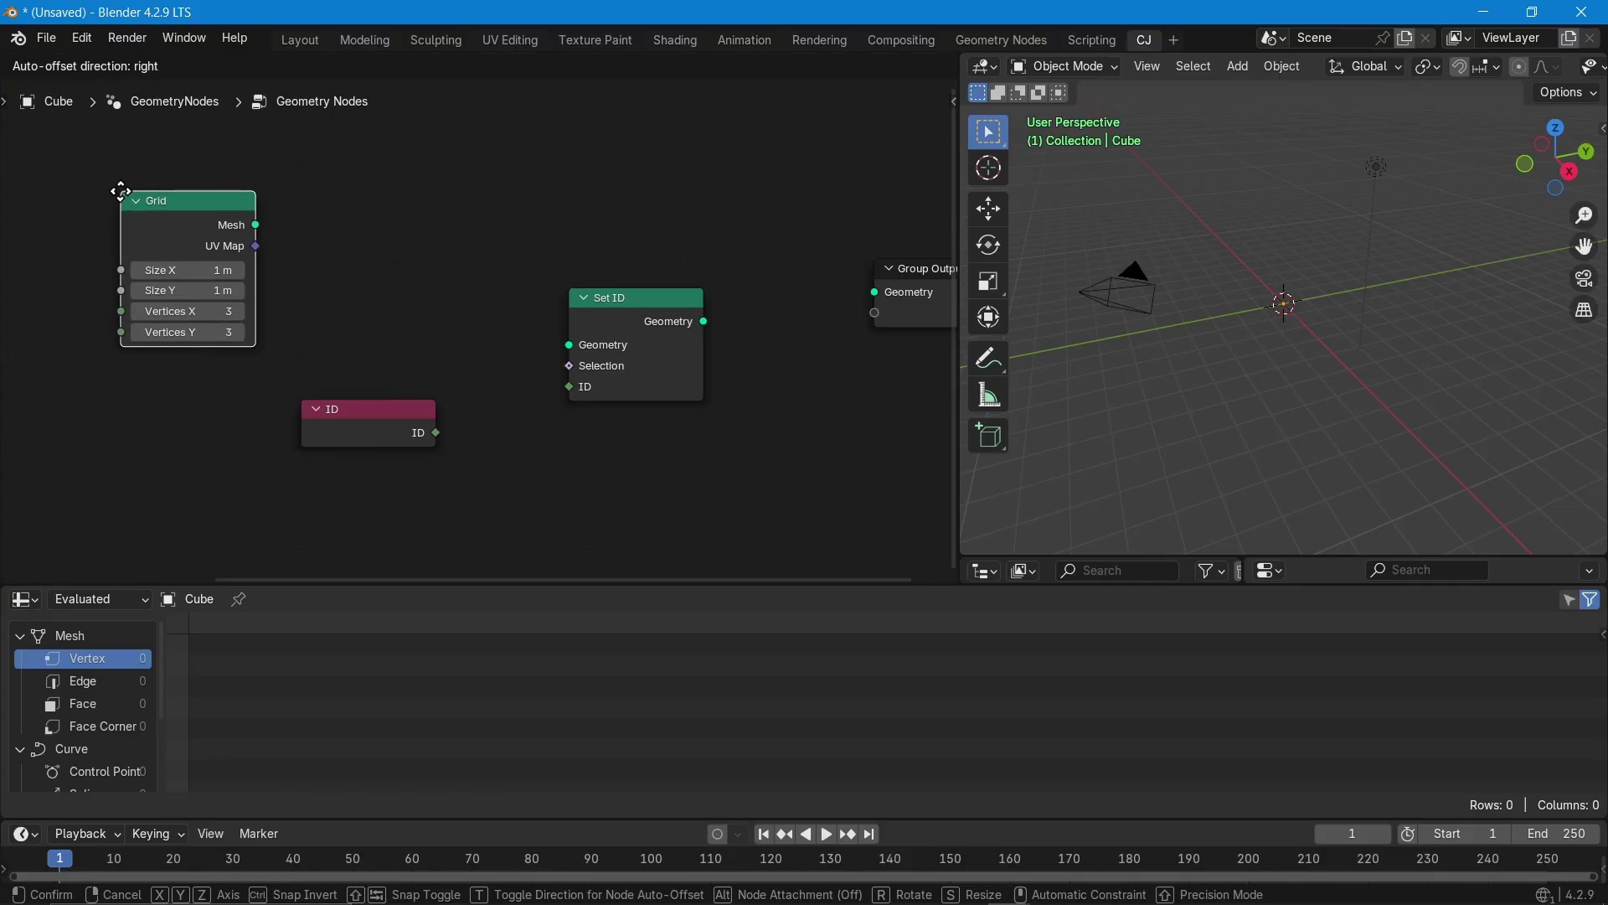
left_click(122, 192)
left_click_drag(255, 226, 861, 290)
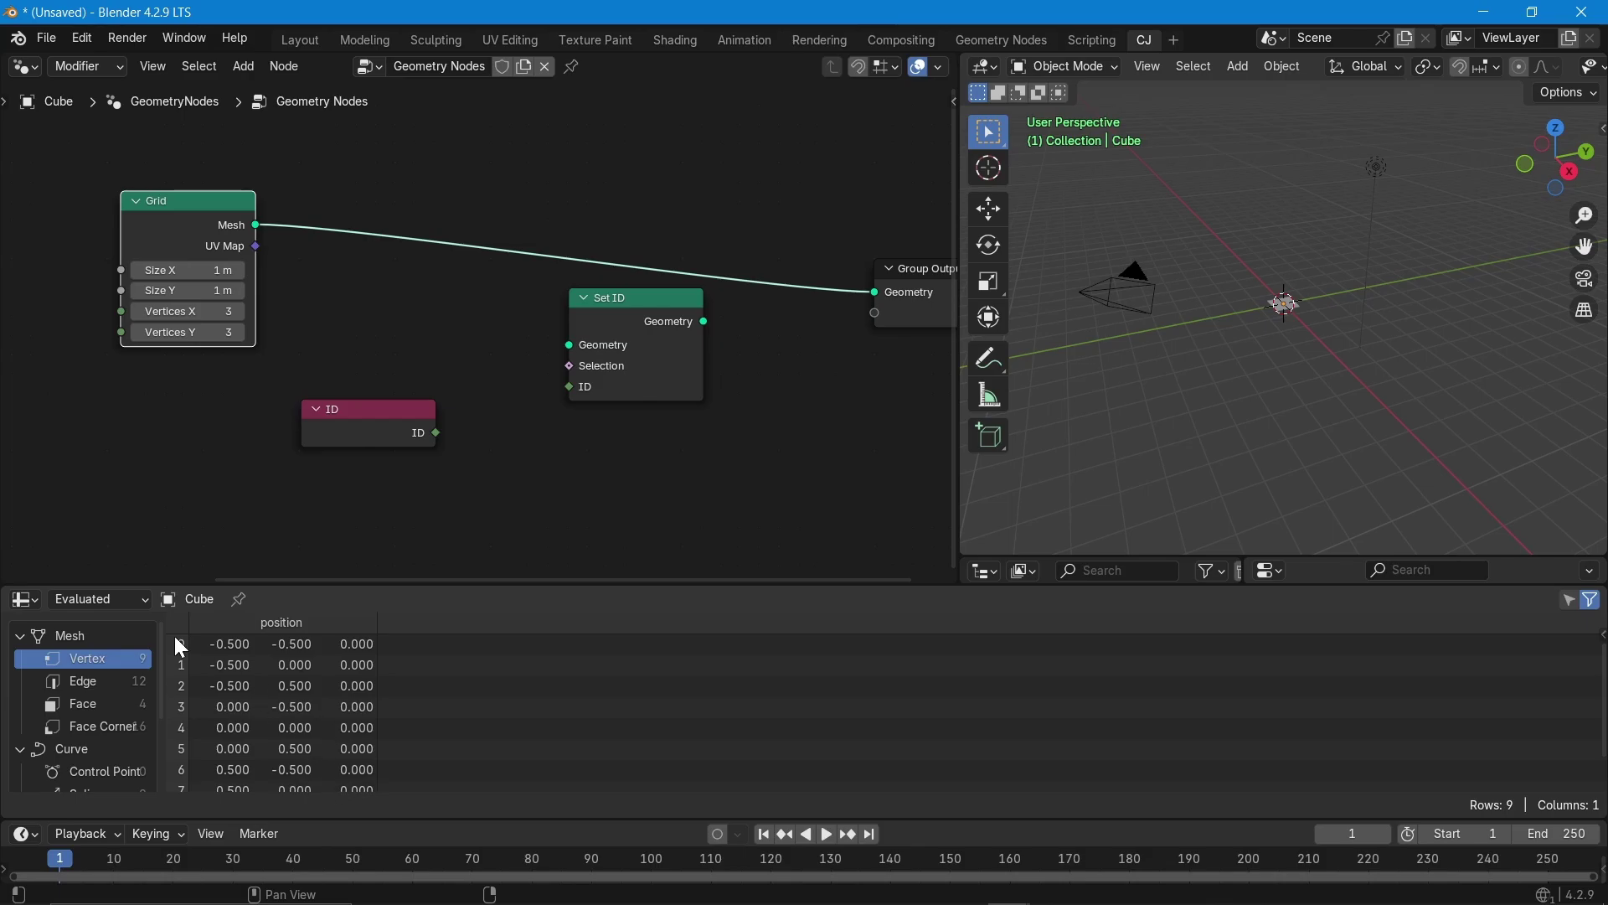
- Examine the grid's edge, face, face corner and vertex data in the spreadsheet, ending on the vertex domain
left_click(102, 683)
left_click(102, 706)
left_click(104, 727)
left_click(87, 655)
scroll(209, 387, "down", 1)
scroll(571, 429, "up", 2)
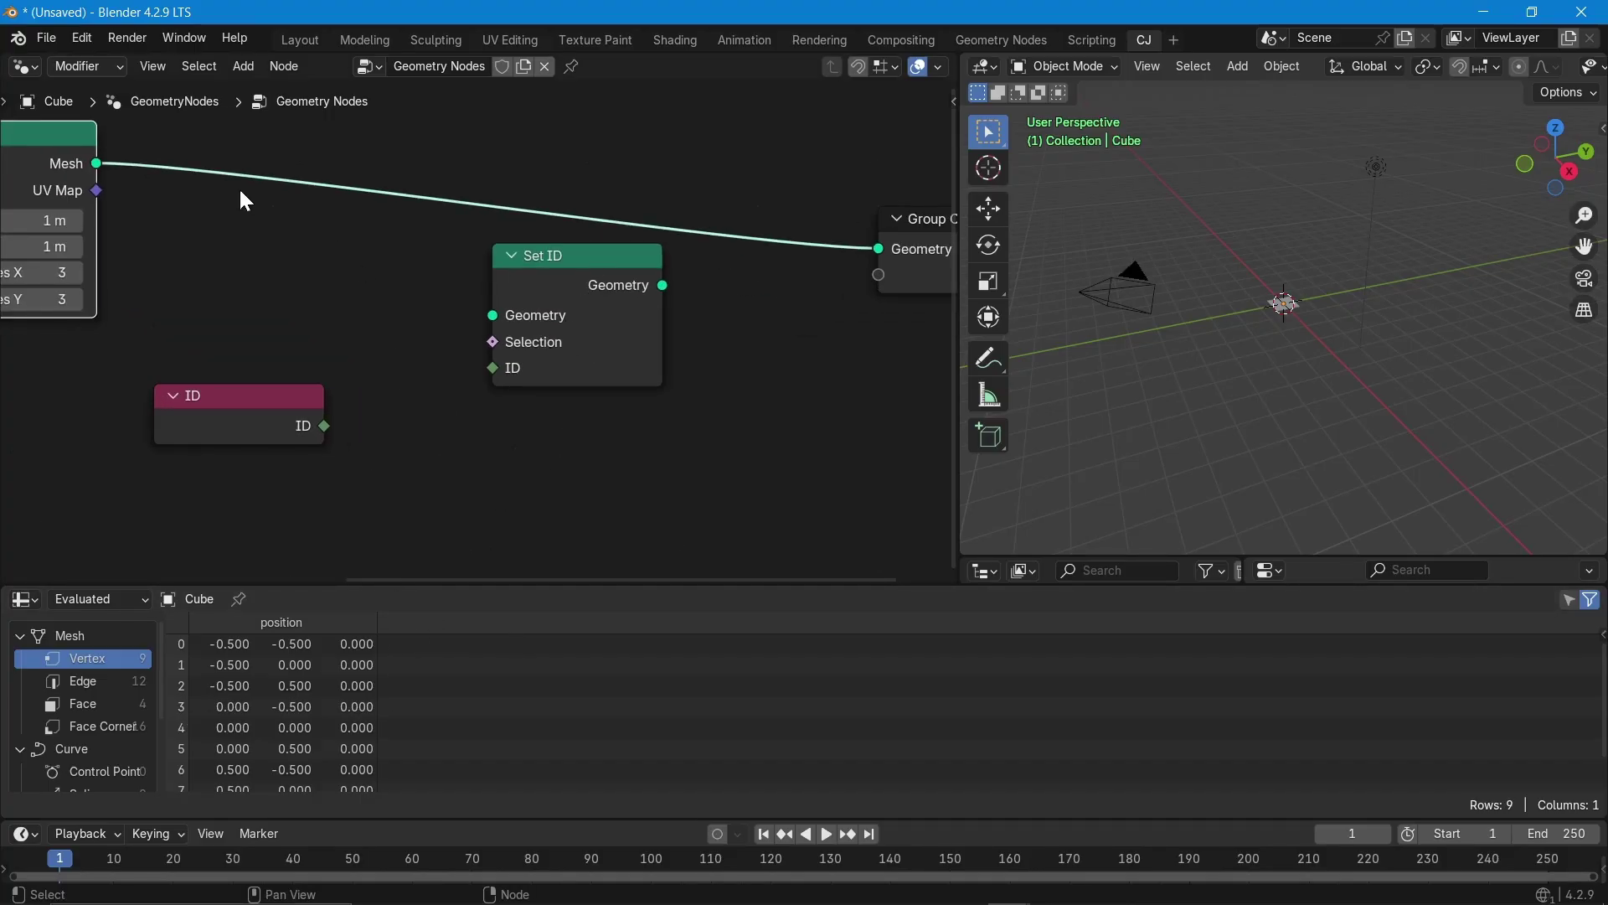
- Insert the Set ID node into the link between the Grid and Group Output nodes
middle_click_drag(326, 236, 421, 234)
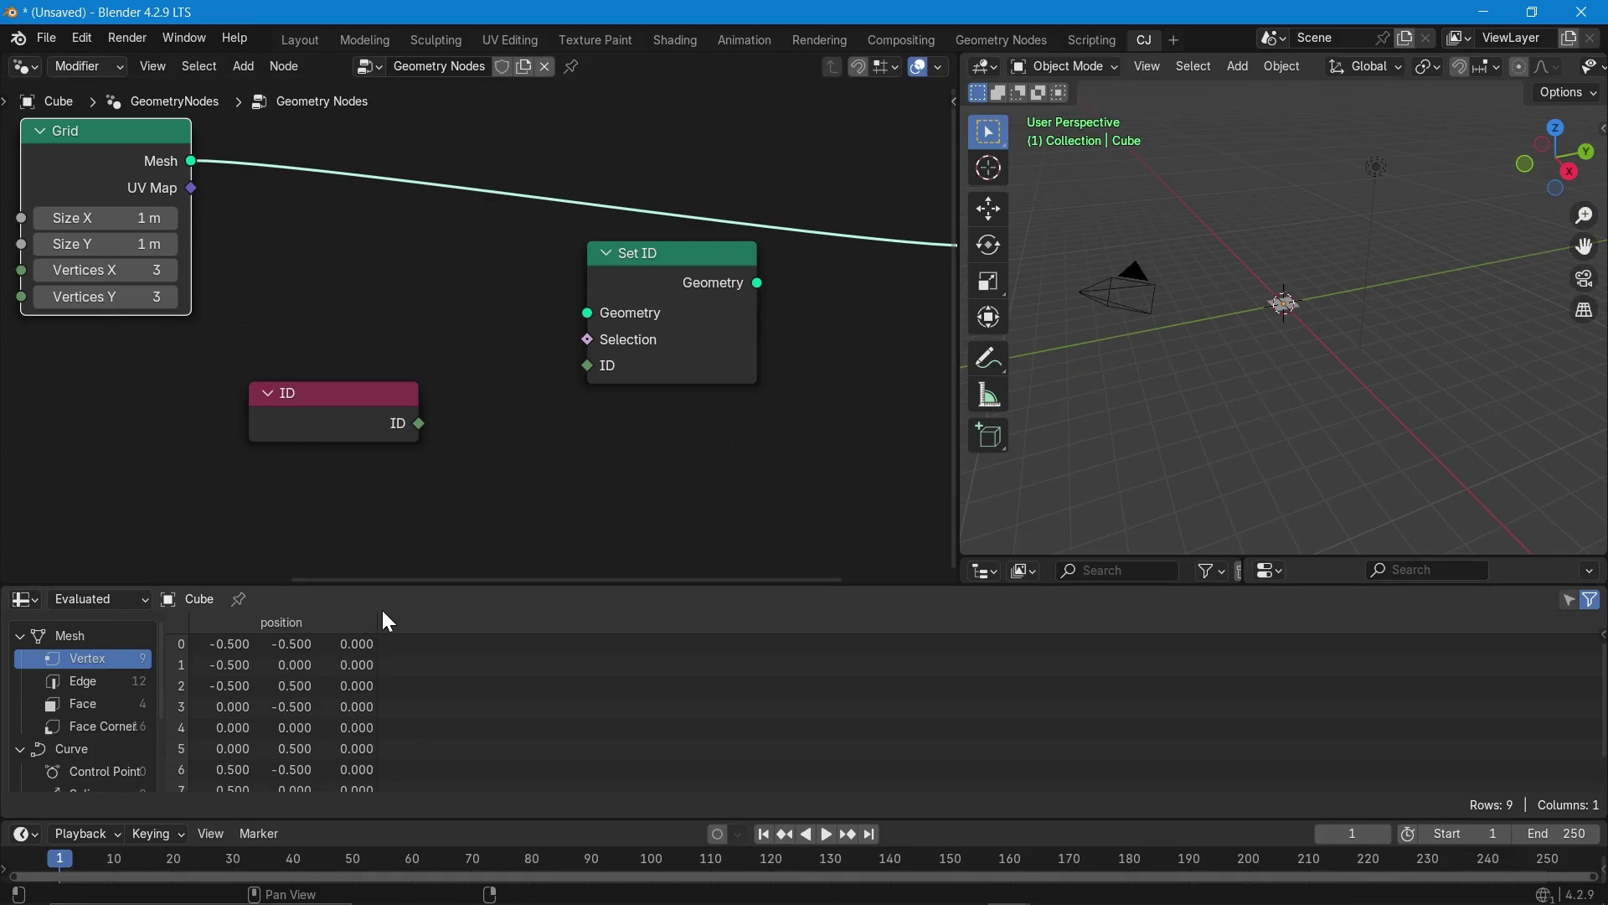
left_click_drag(677, 281, 681, 210)
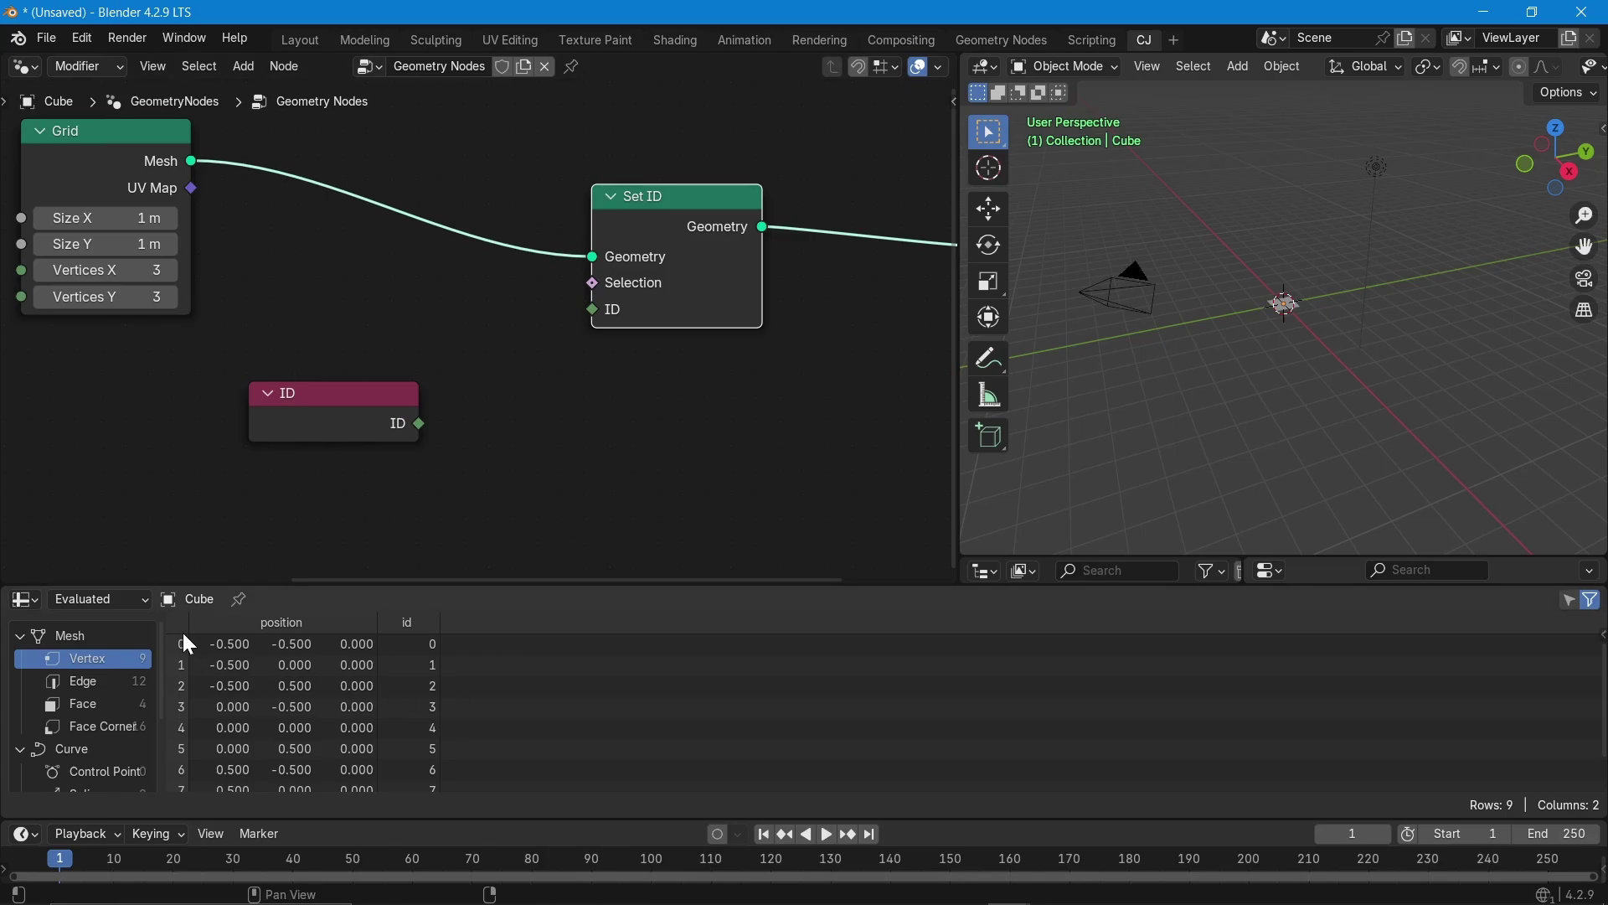
scroll(502, 389, "down", 2)
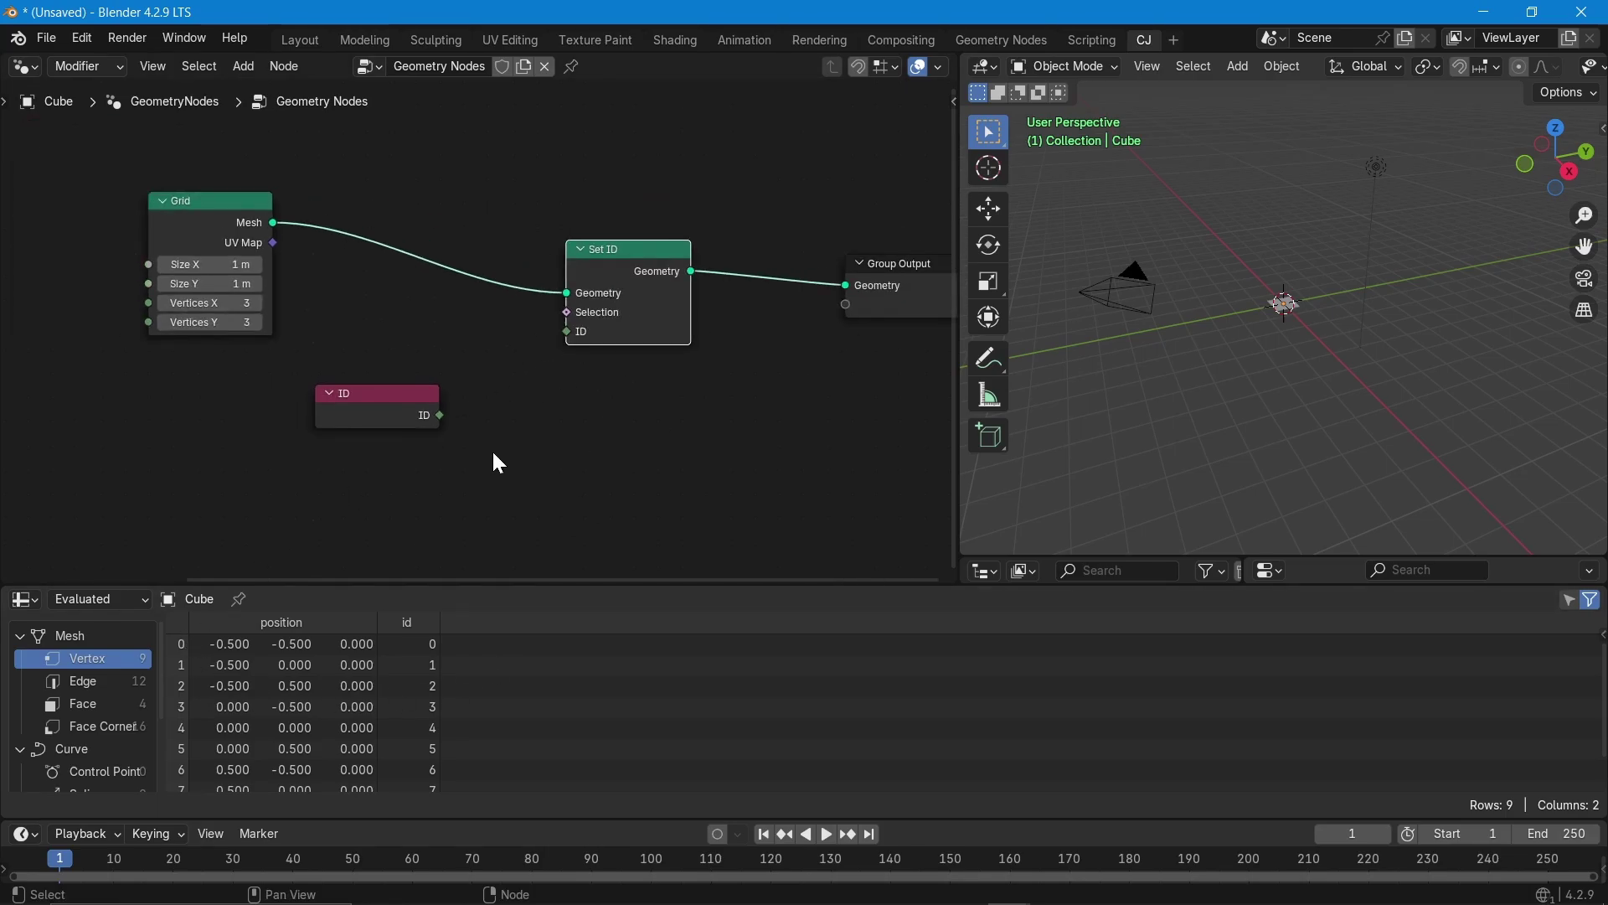
scroll(494, 453, "up", 2)
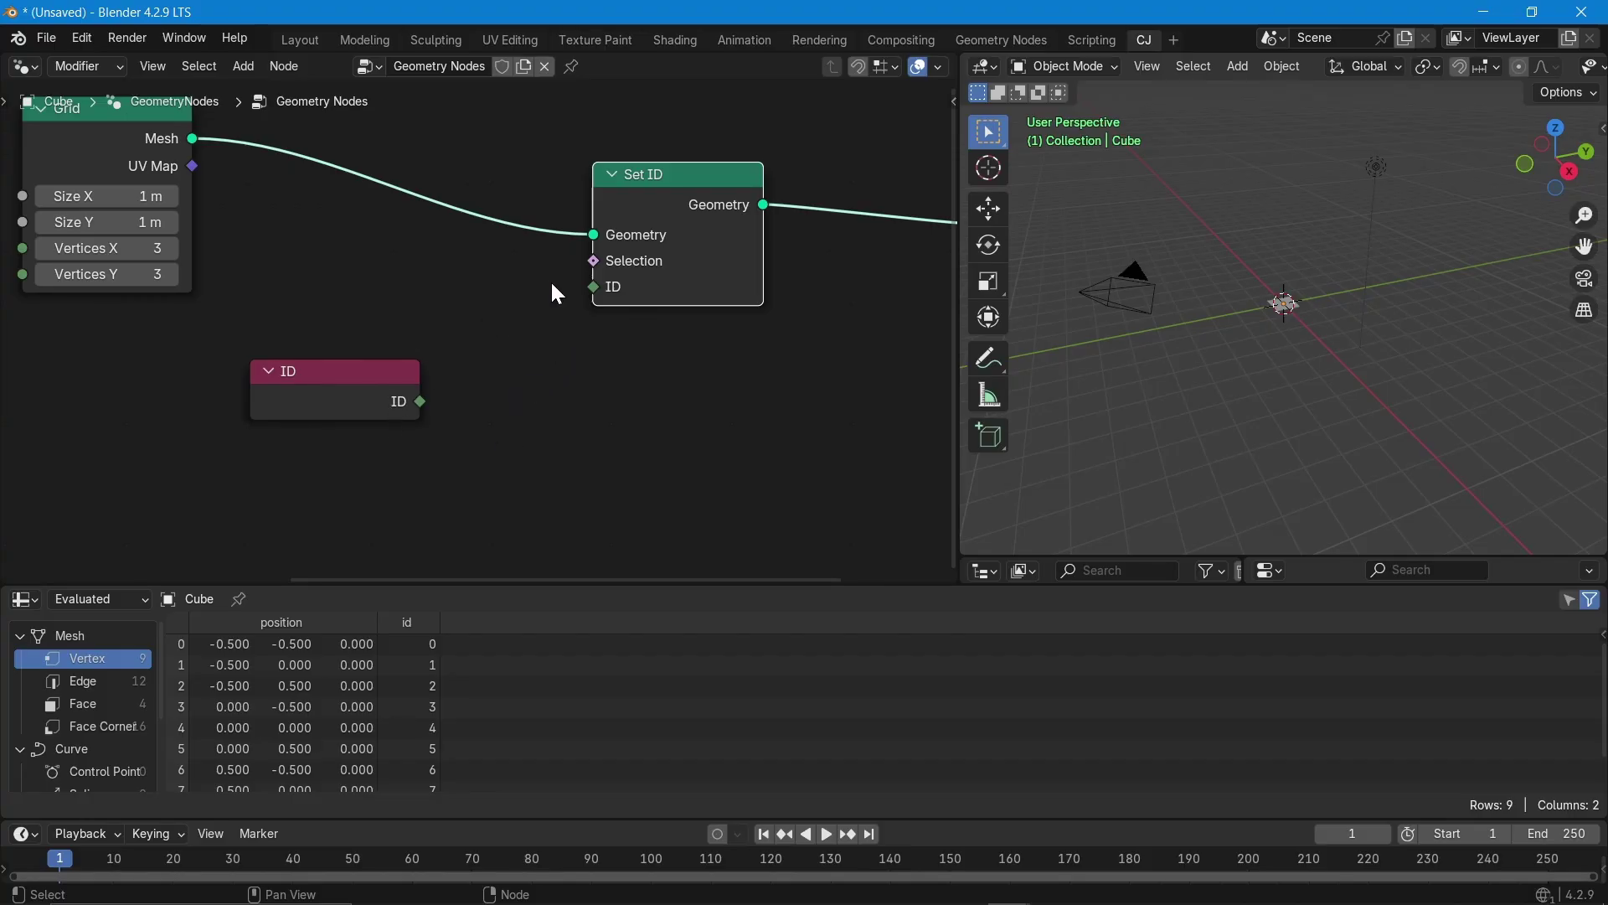
- Remove the unconnected ID node and spread the Grid and Set ID nodes further apart
scroll(556, 422, "down", 3)
middle_click_drag(439, 437, 551, 362)
left_click_drag(470, 313, 470, 316)
left_click_drag(470, 316, 234, 361)
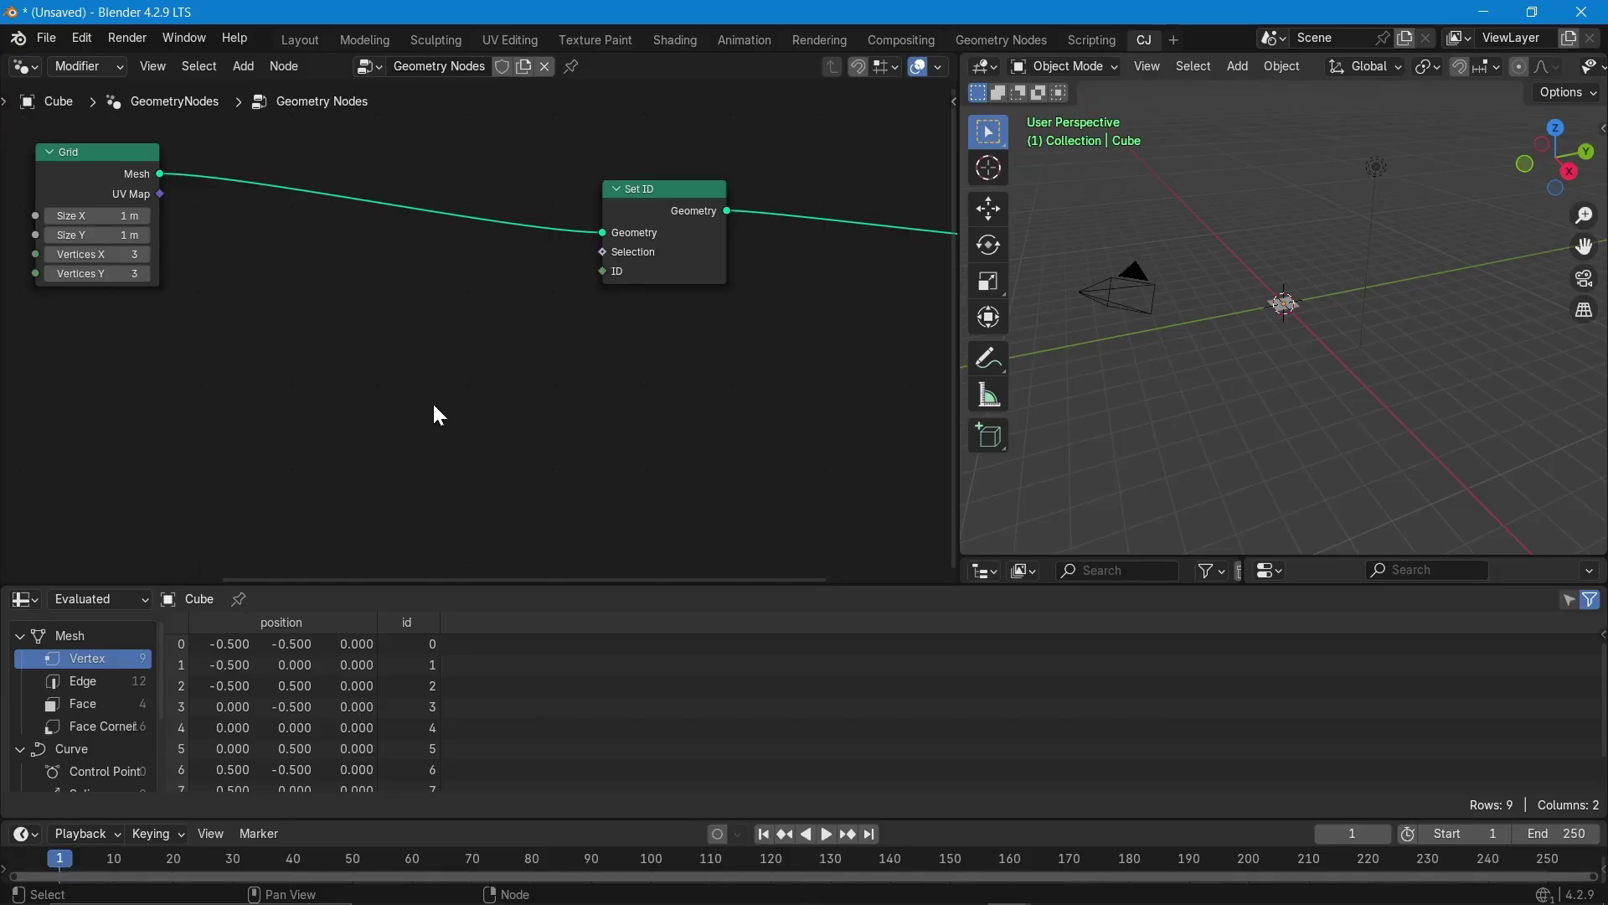
- Add an Index input node and place it below the Grid node
key("shift+a")
type("inde")
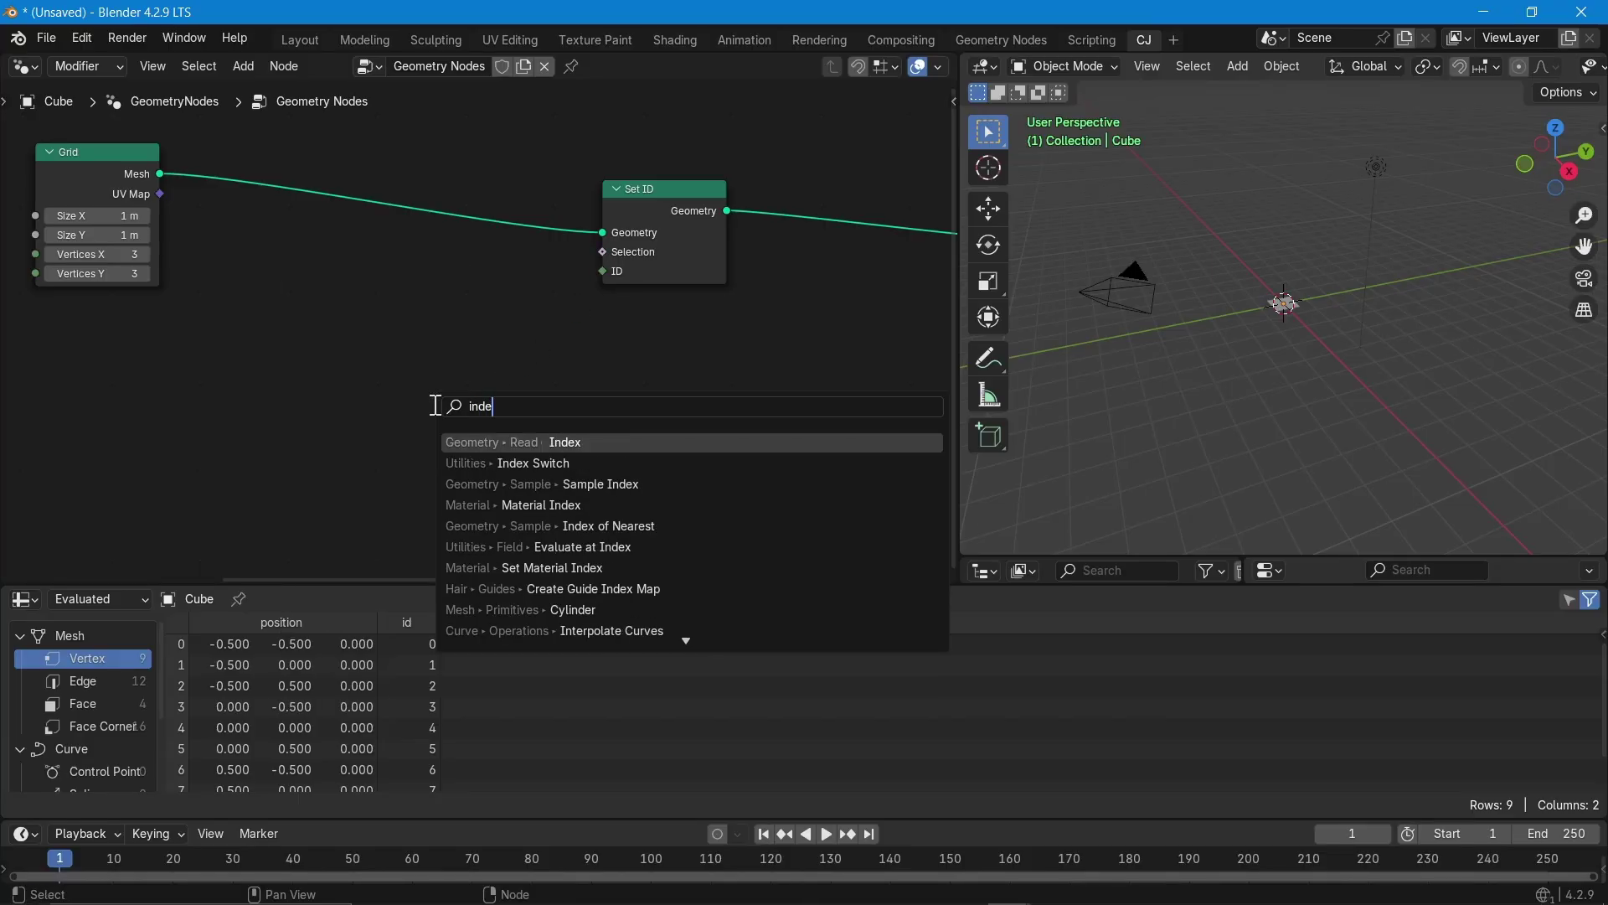
key("Return")
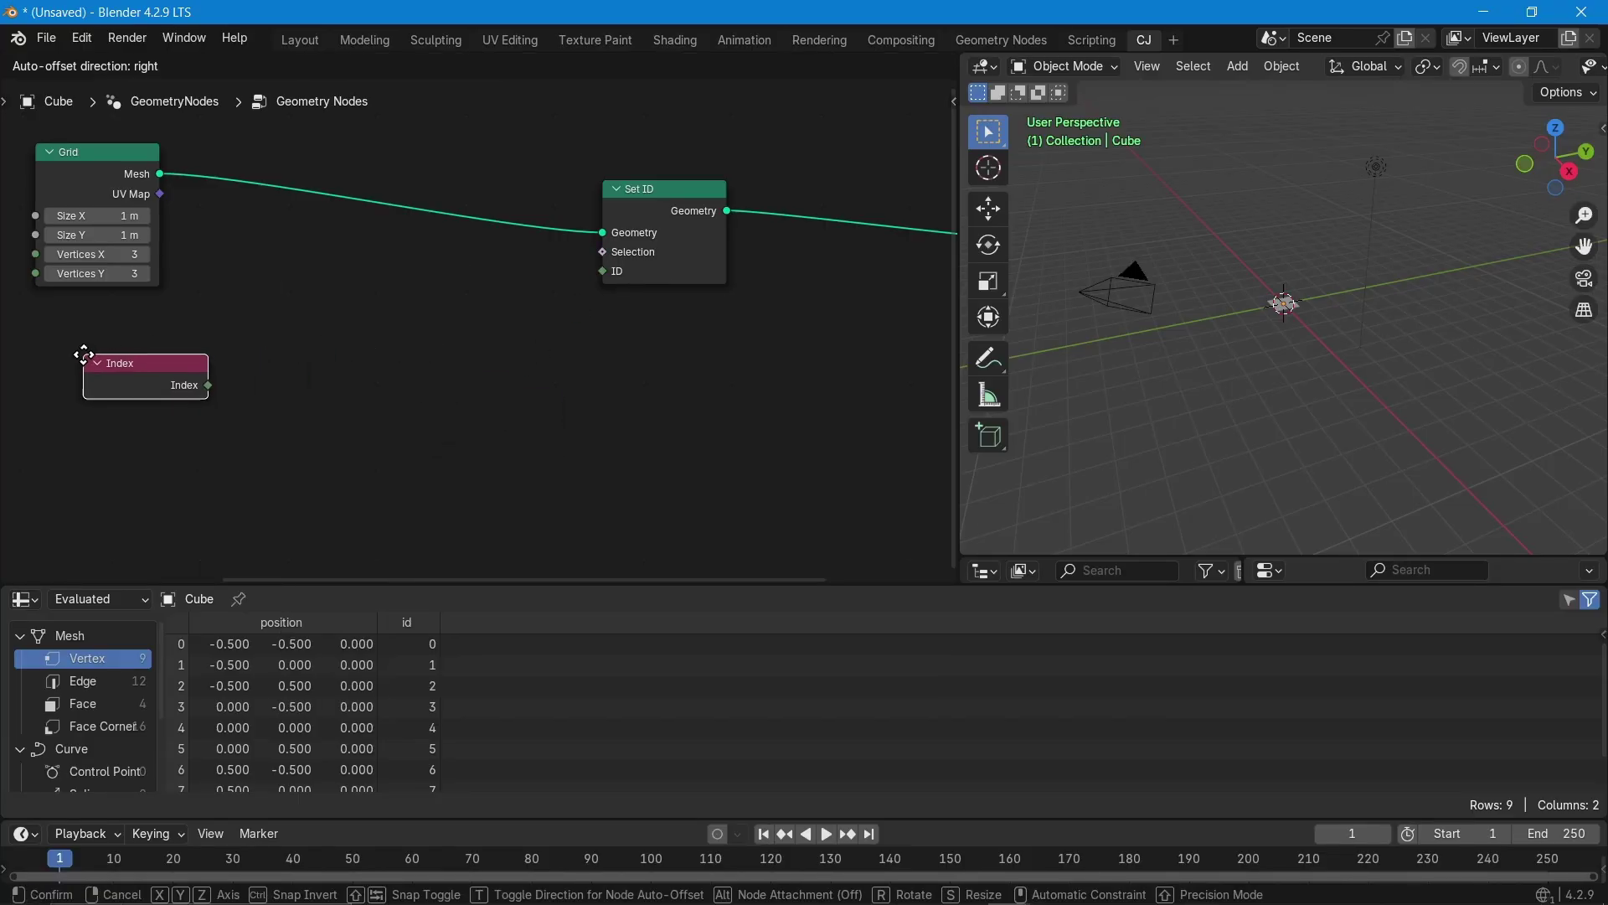
left_click(83, 349)
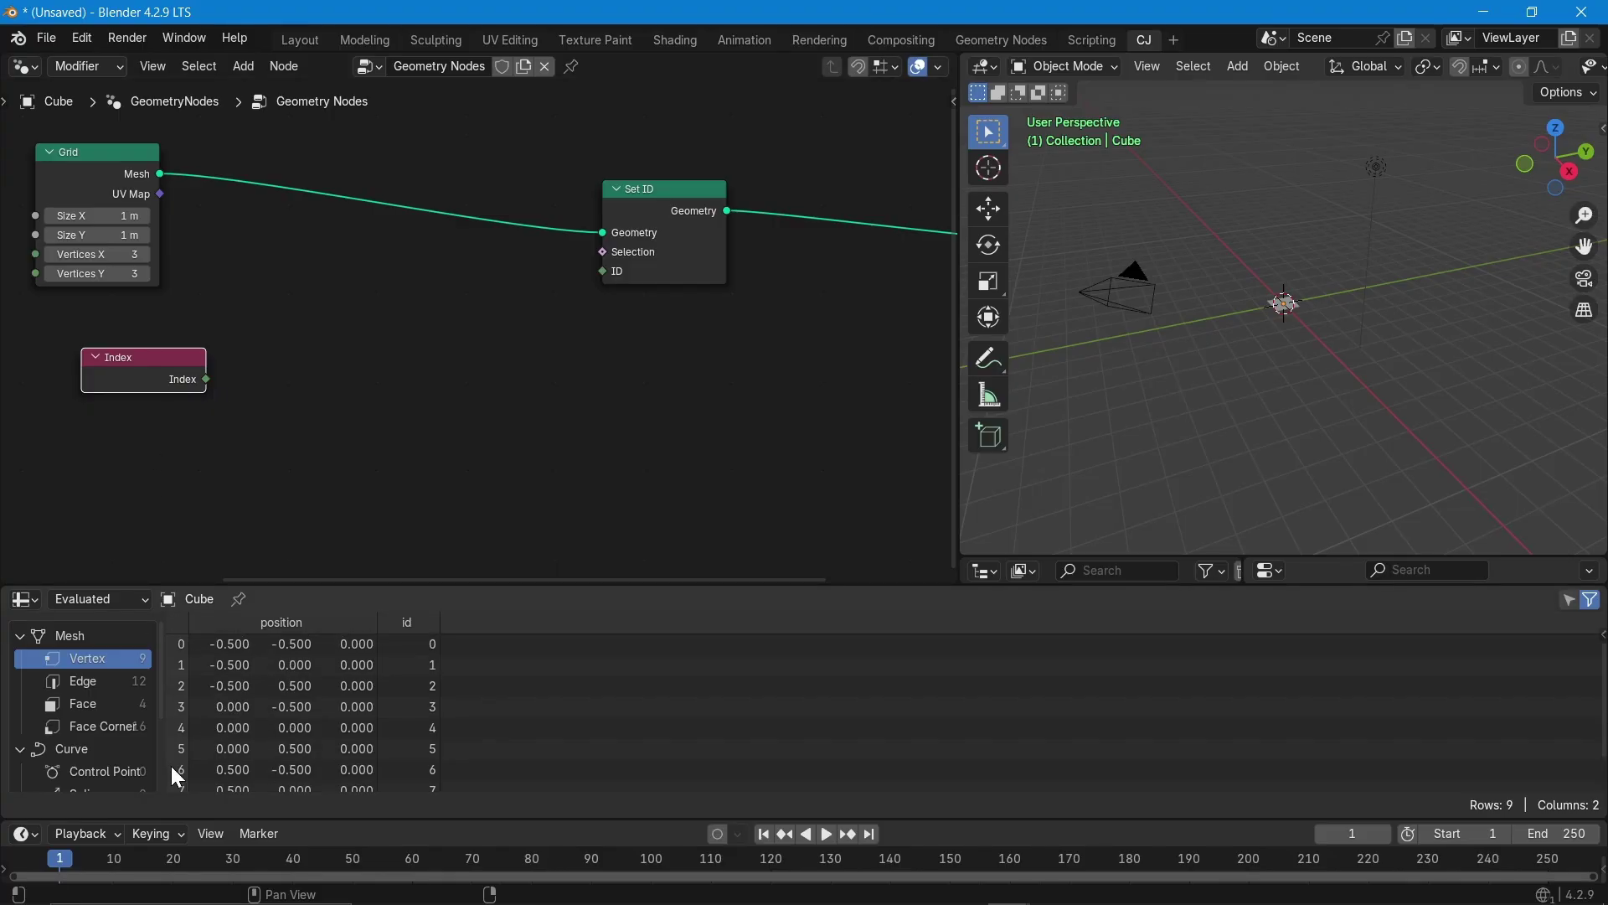
scroll(218, 708, "down", 1)
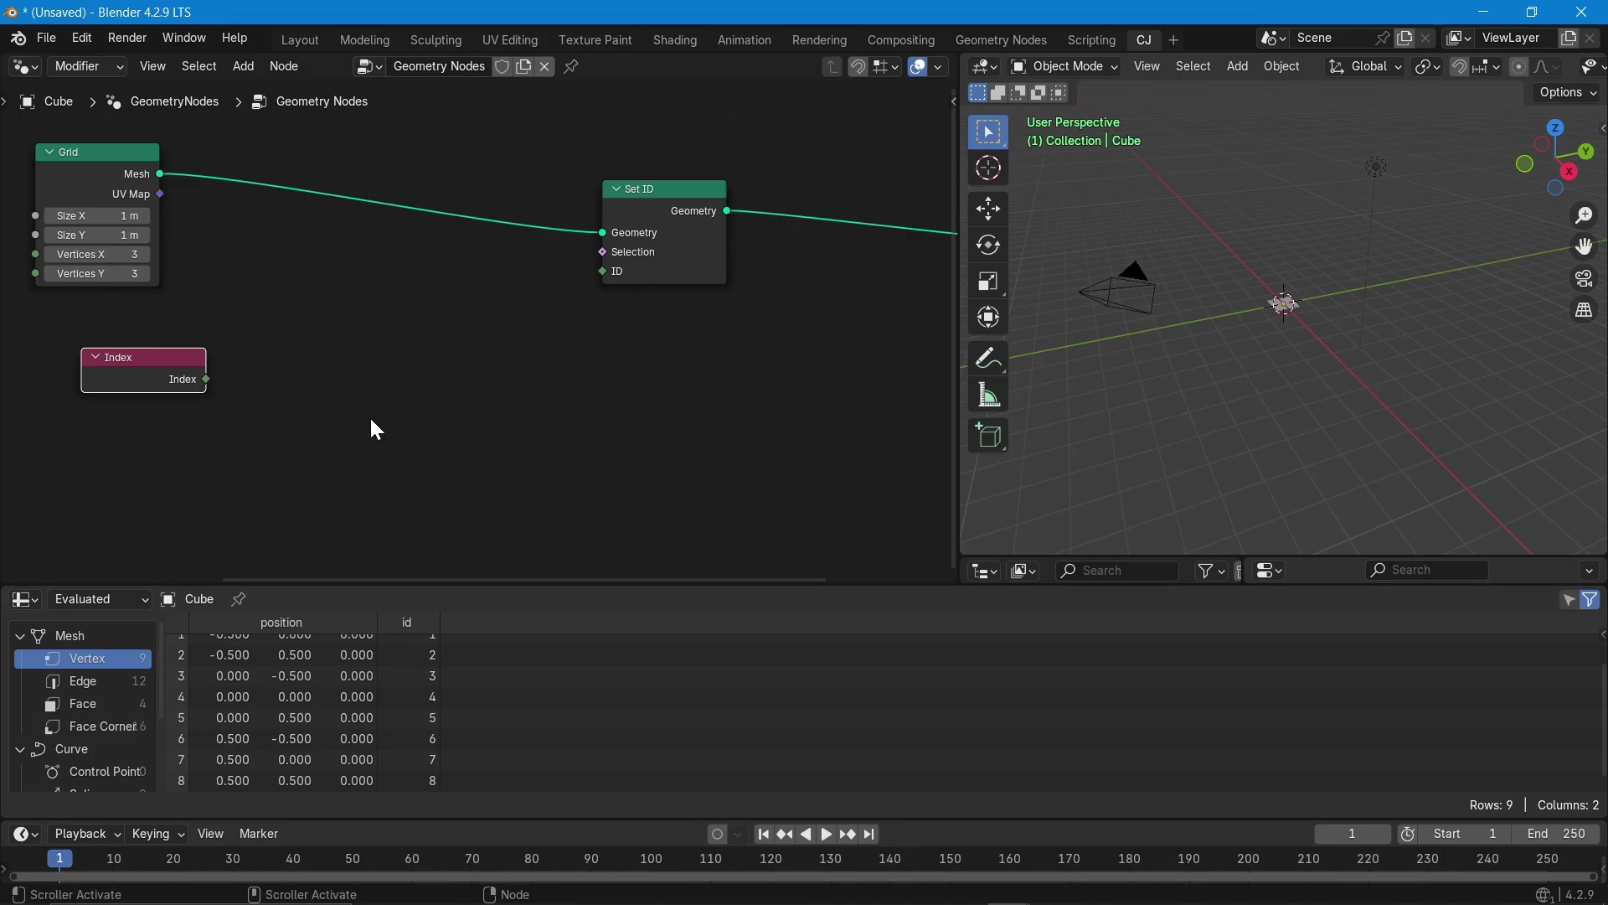
- Add a Compare node and place it between the Index and Set ID nodes
key("shift+a")
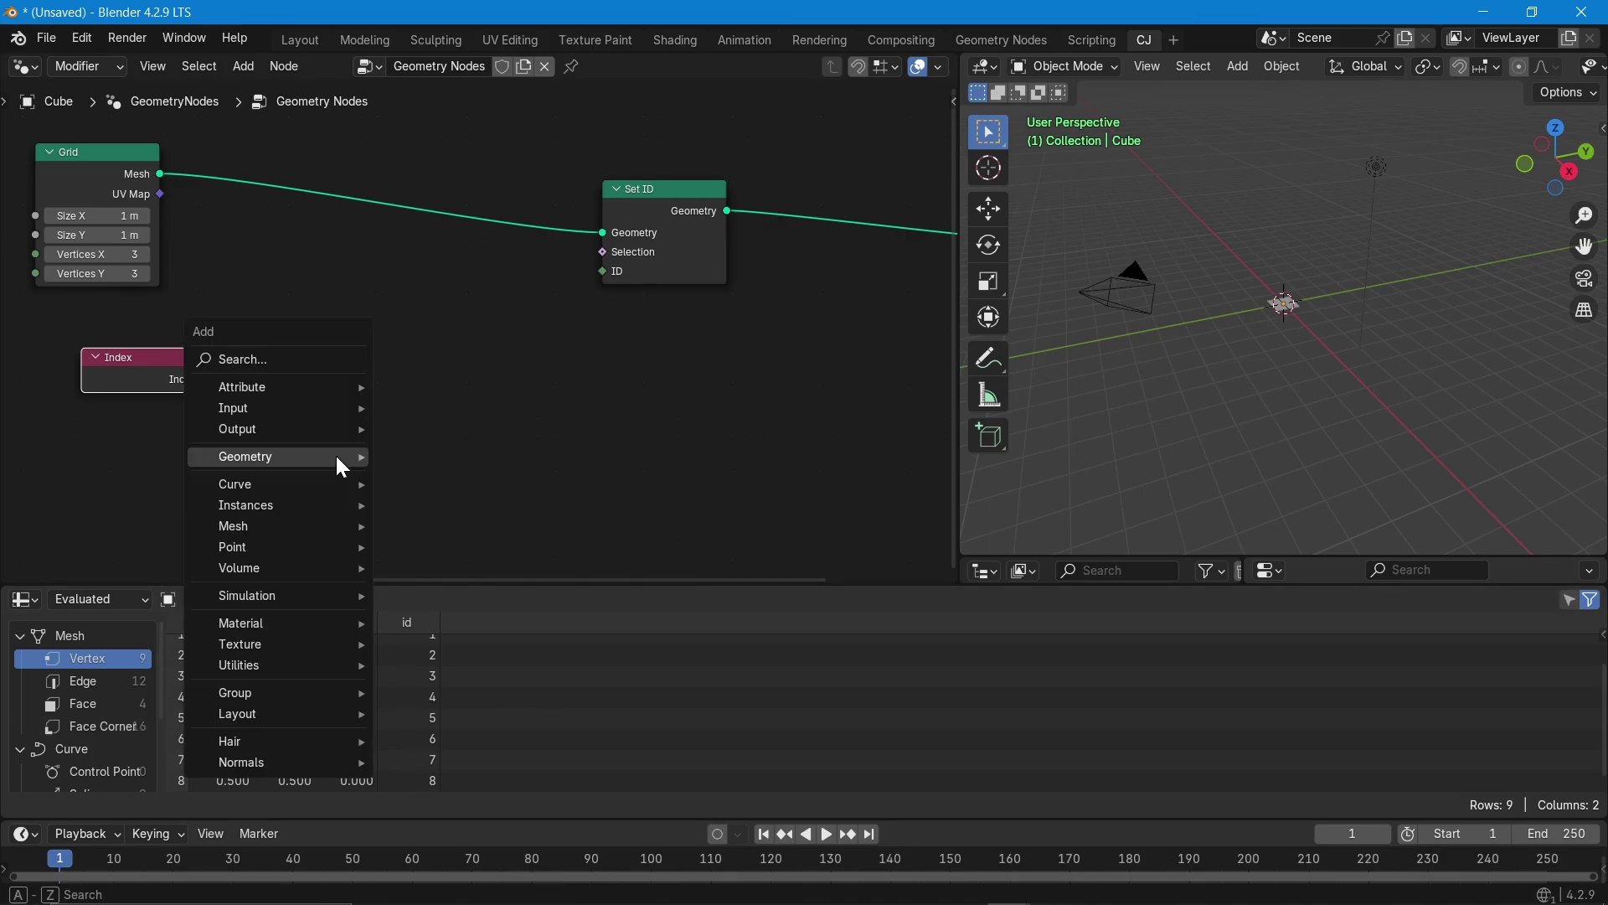
type("compar")
key("Return")
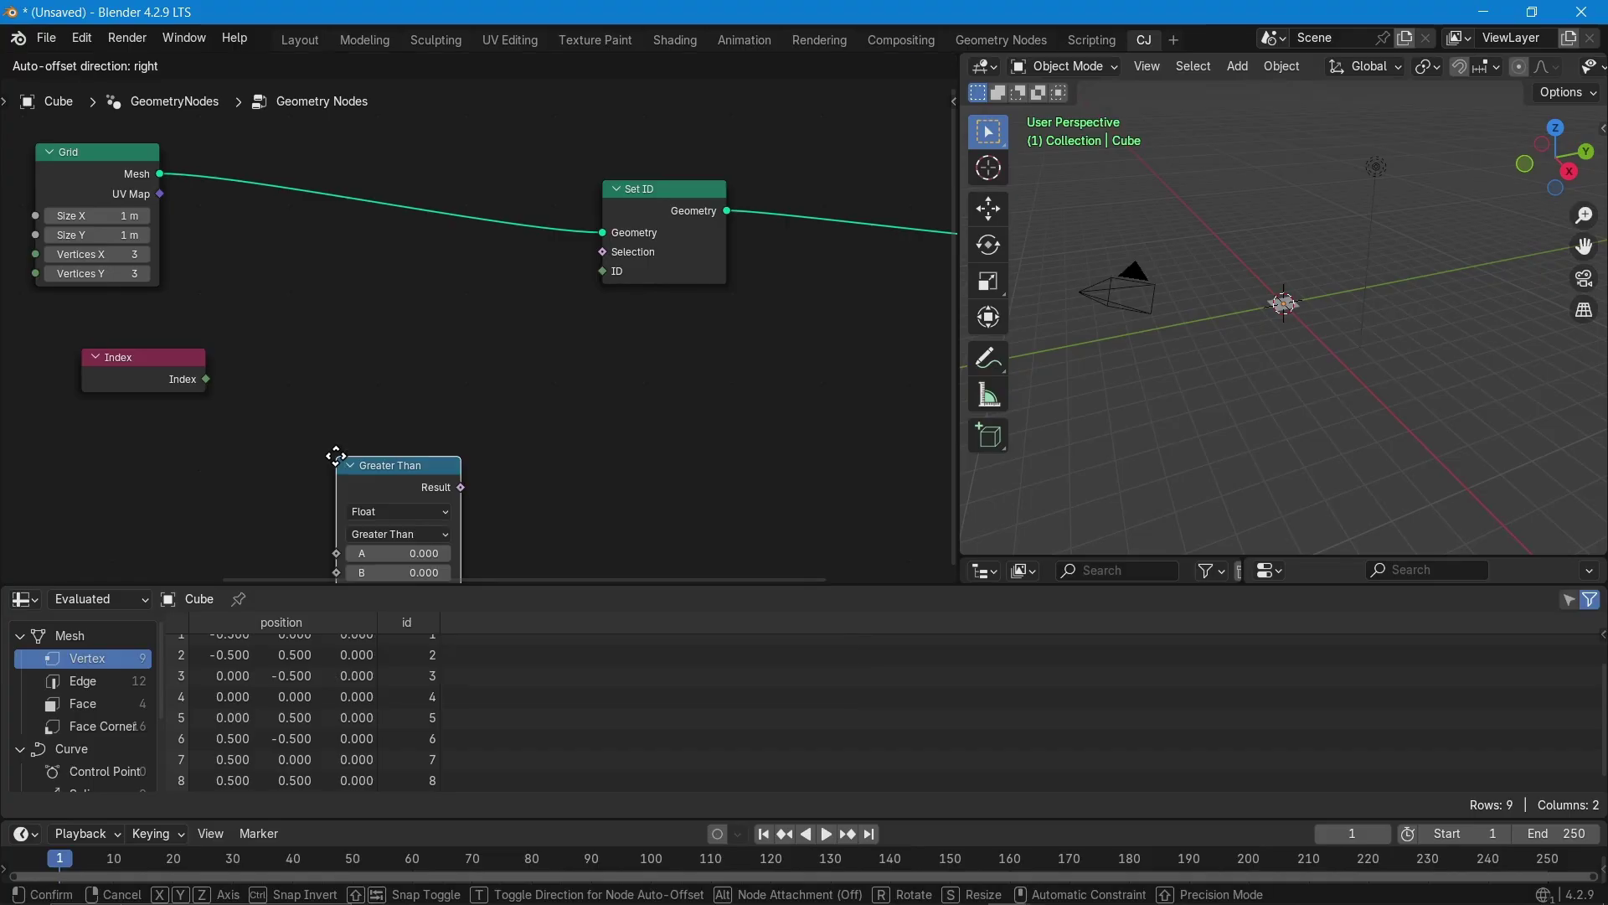
left_click(304, 295)
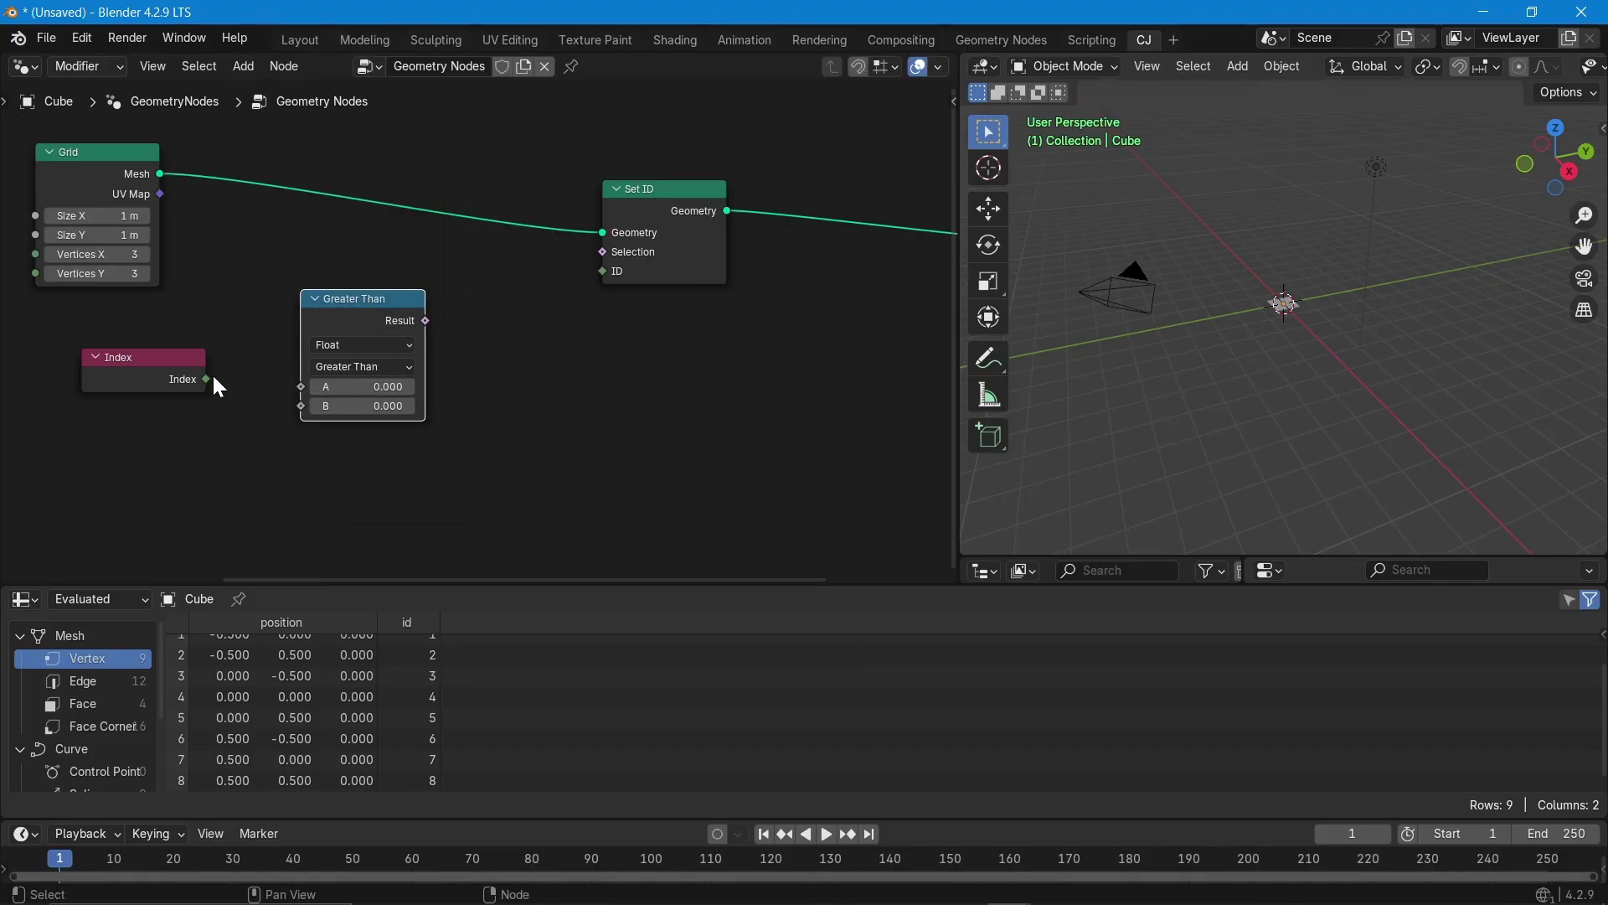
- Set the Compare node's data type to Integer and its operation to Equal
left_click(377, 345)
left_click(370, 408)
left_click(355, 369)
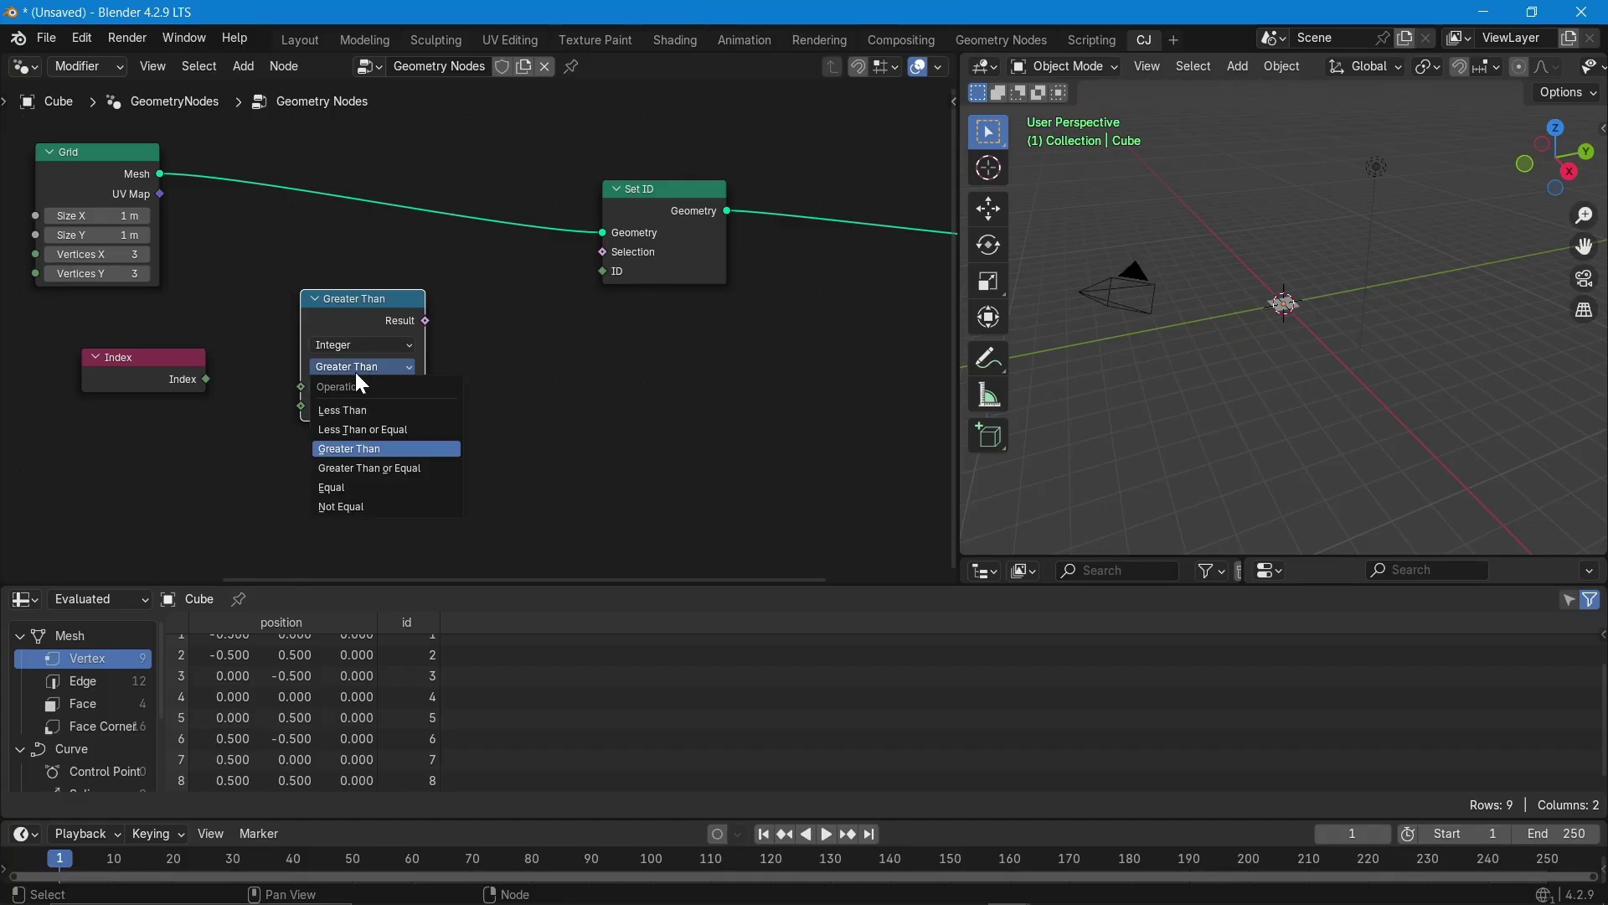
left_click(358, 484)
- Connect the Index output to the Compare node's A input and its Result to the Set ID node's Selection
left_click_drag(205, 382, 301, 387)
left_click_drag(425, 320, 300, 265)
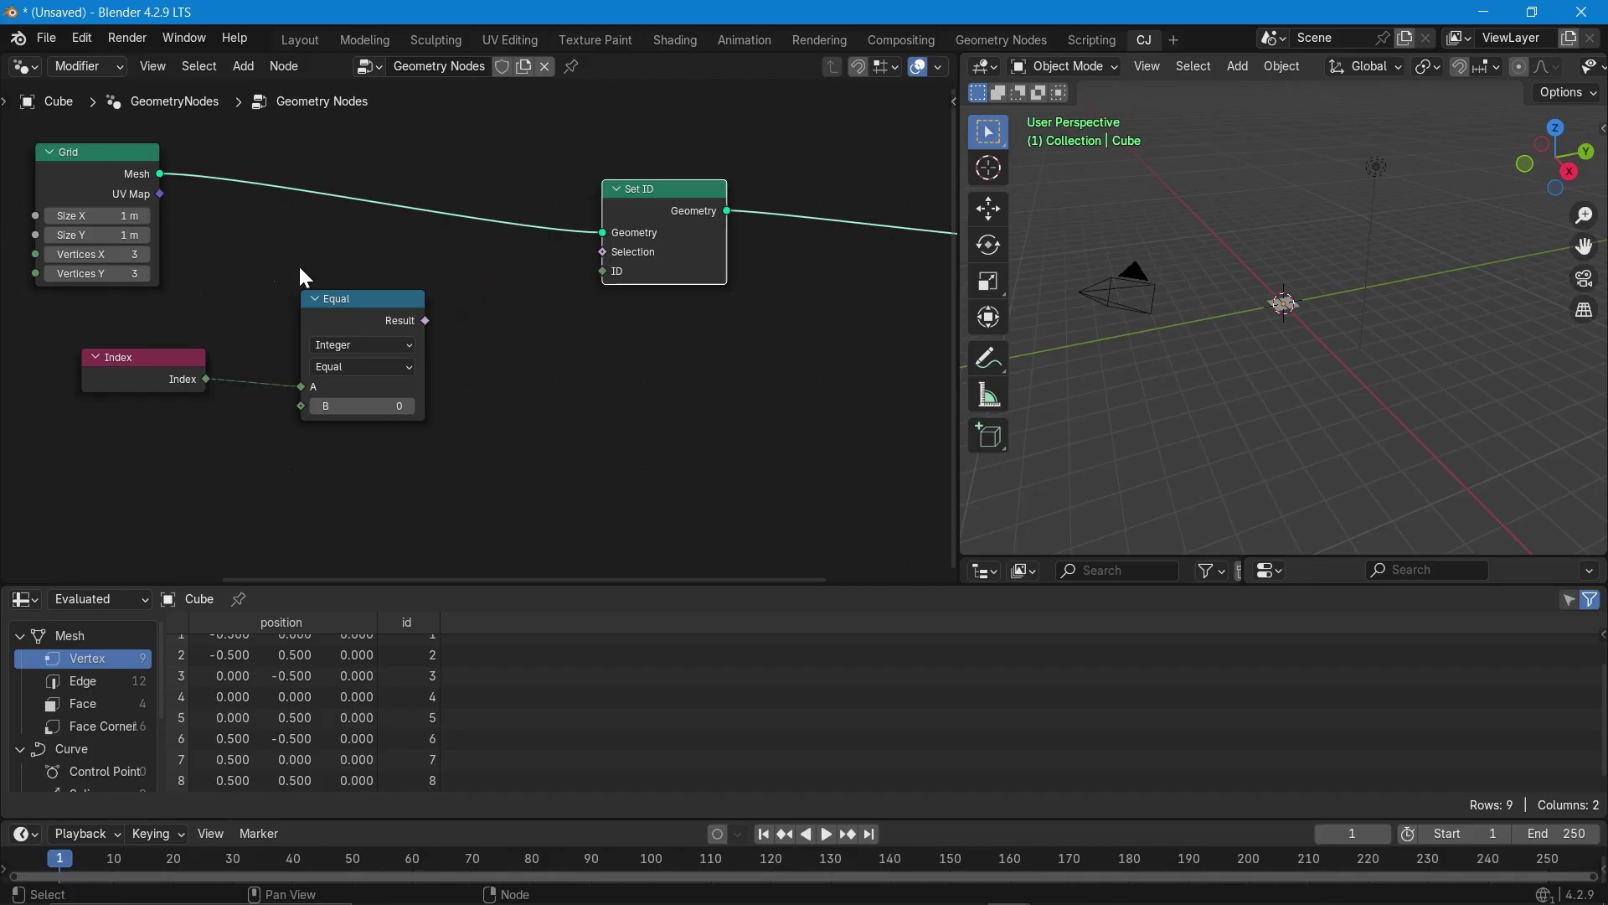
left_click(424, 321)
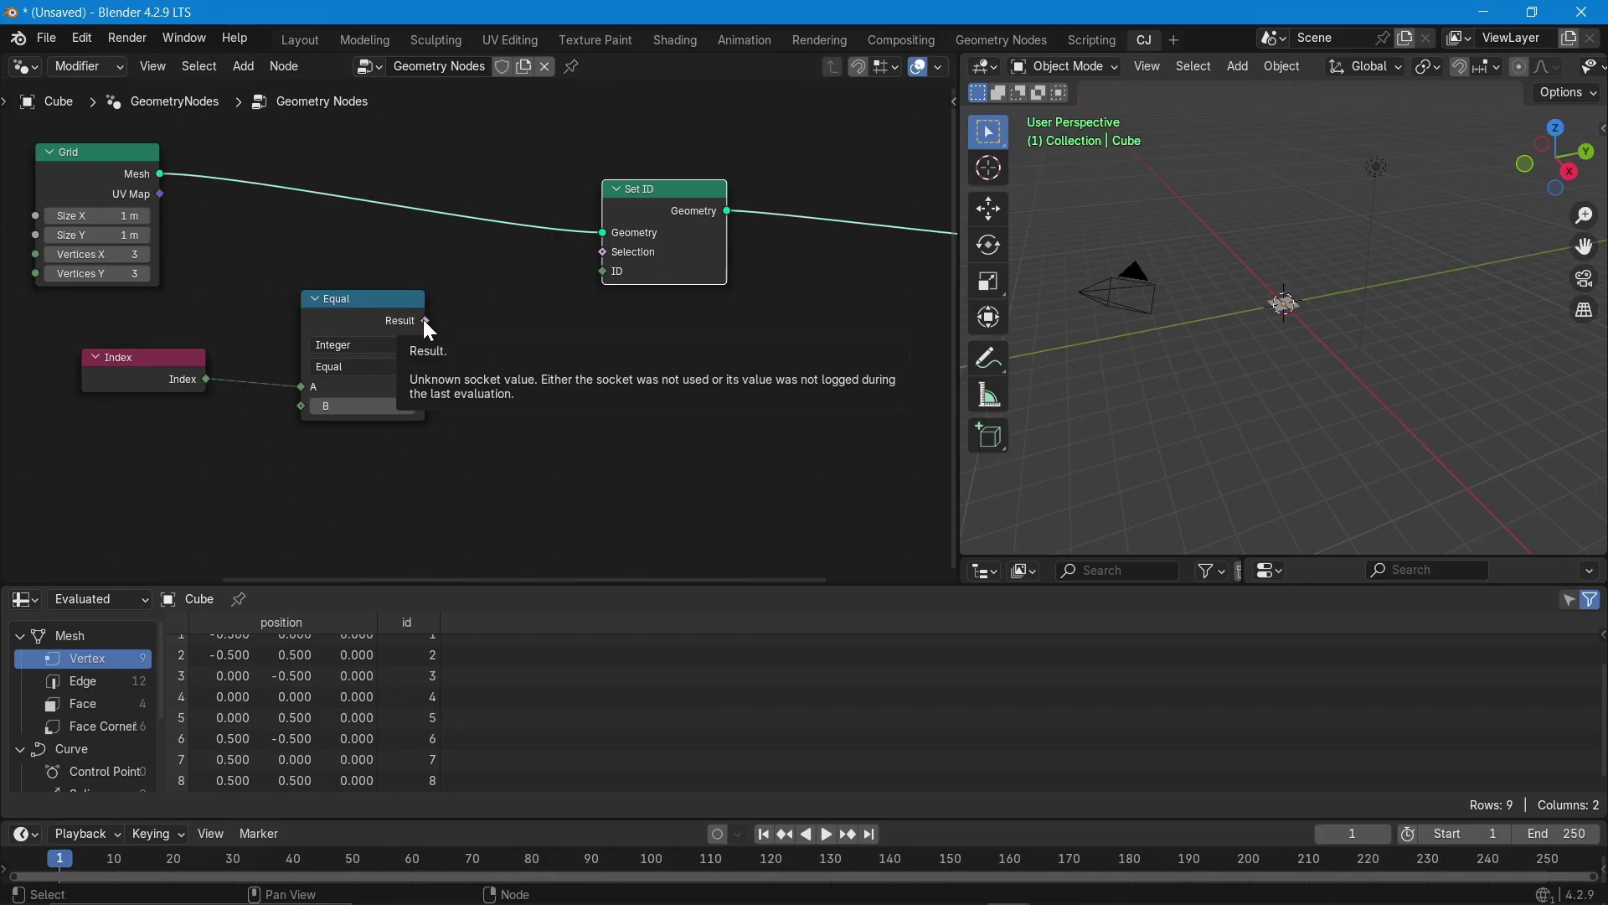
left_click_drag(425, 320, 438, 317)
left_click_drag(564, 270, 589, 253)
- Display the 3D viewport in wireframe shading and select the grid object there
middle_click_drag(1460, 367, 1220, 307)
scroll(1441, 303, "up", 4)
scroll(1481, 248, "up", 3)
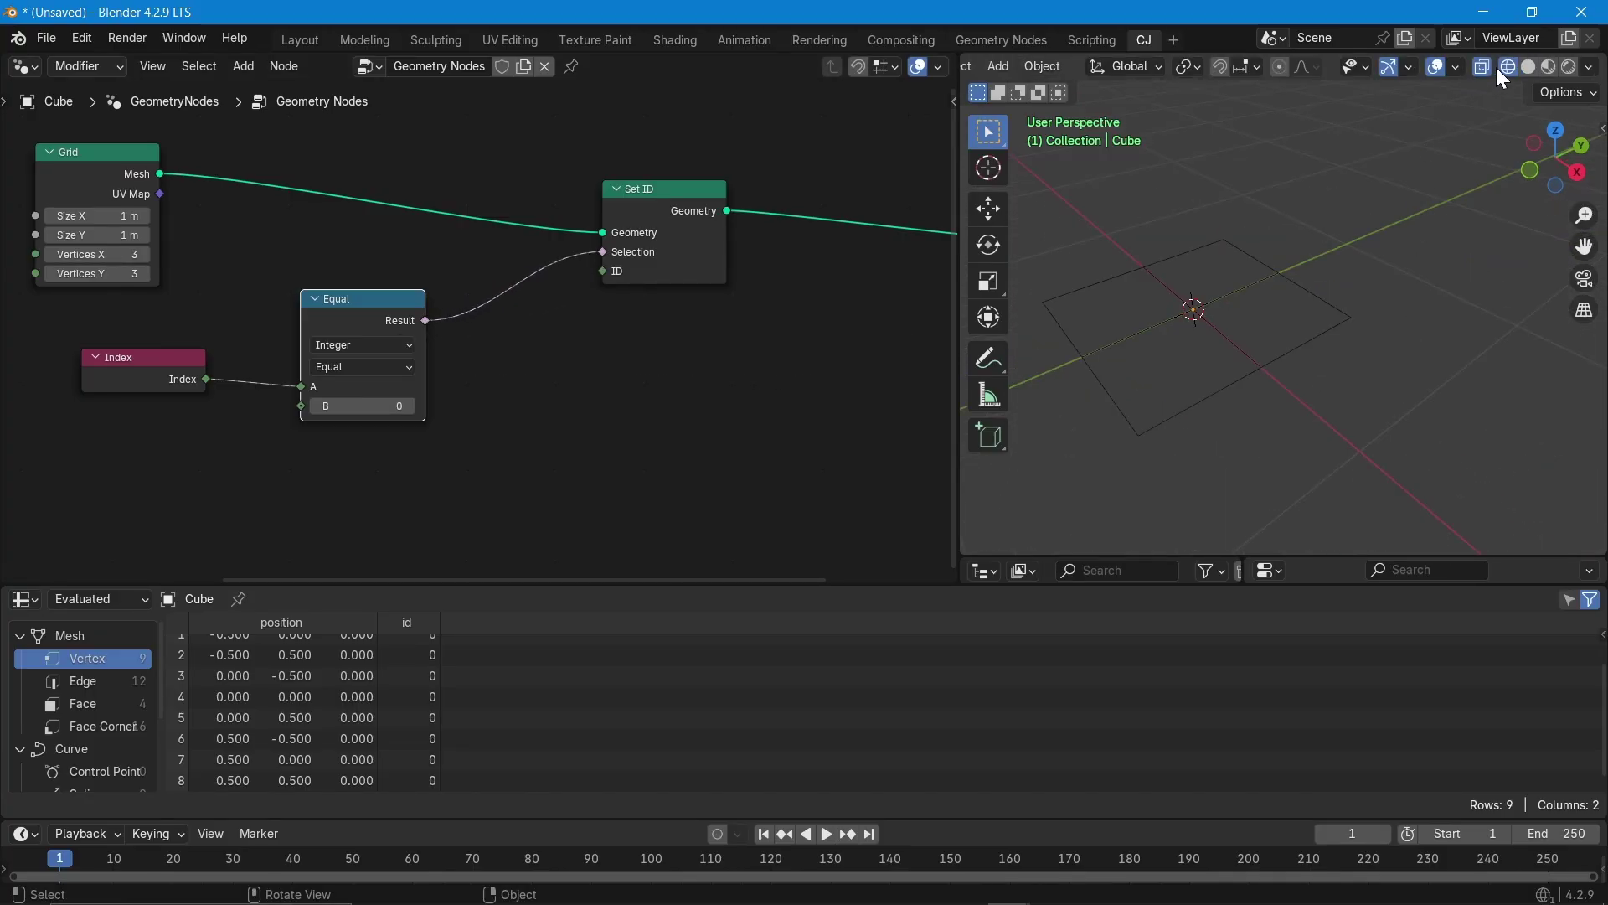
left_click(1267, 365)
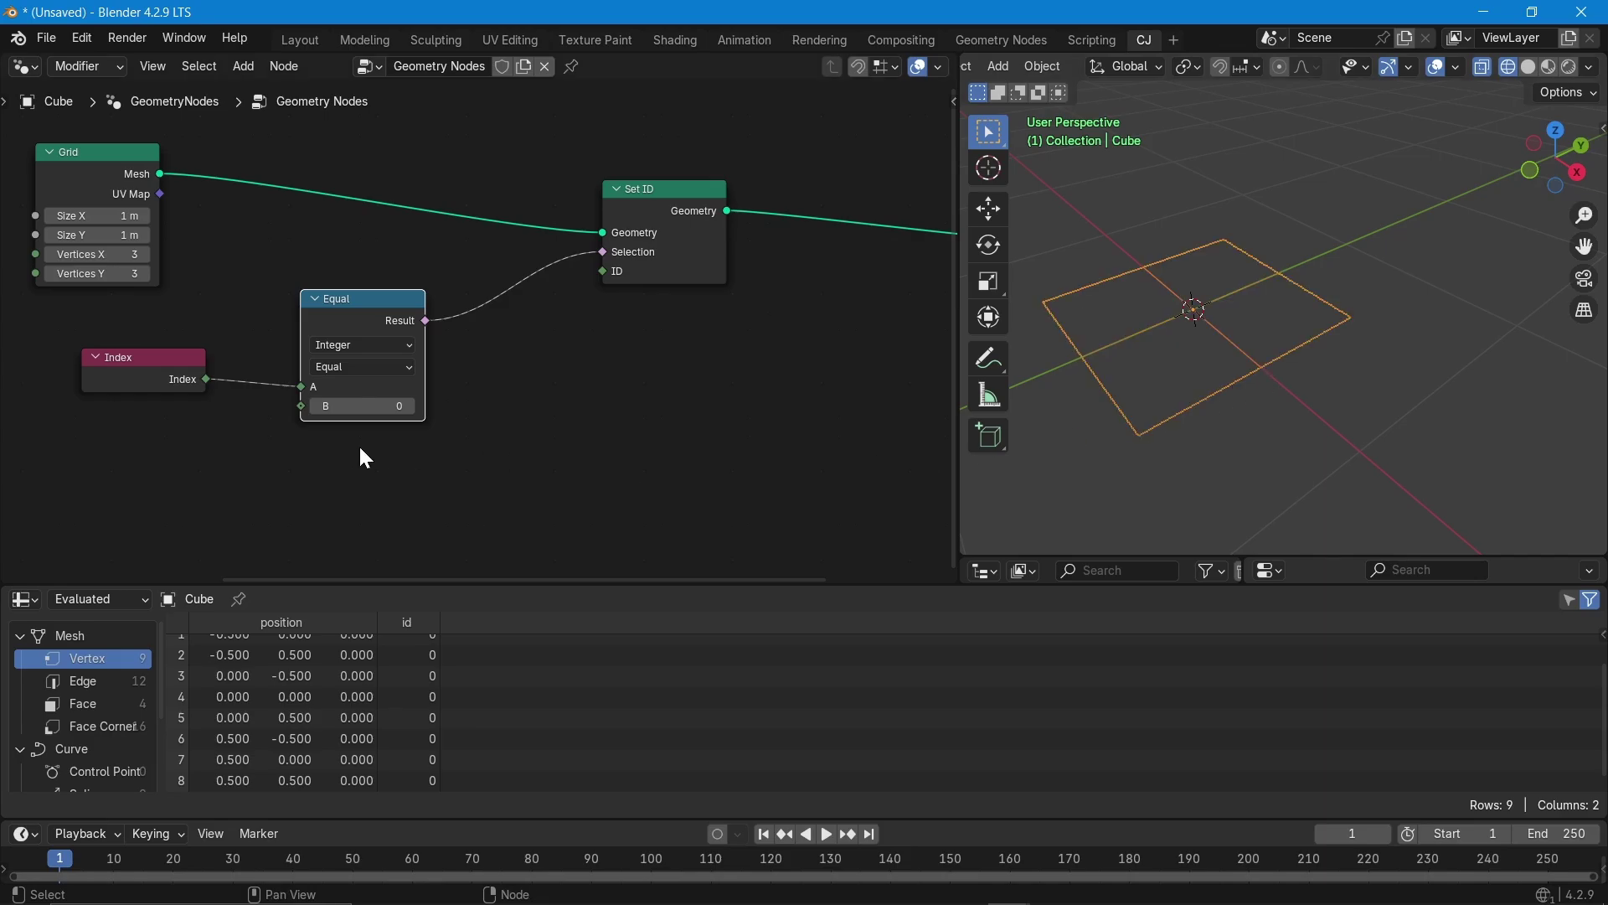
- Set both Size X and Size Y of the Grid node to 5 m
scroll(275, 304, "up", 3)
left_click_drag(273, 303, 280, 264)
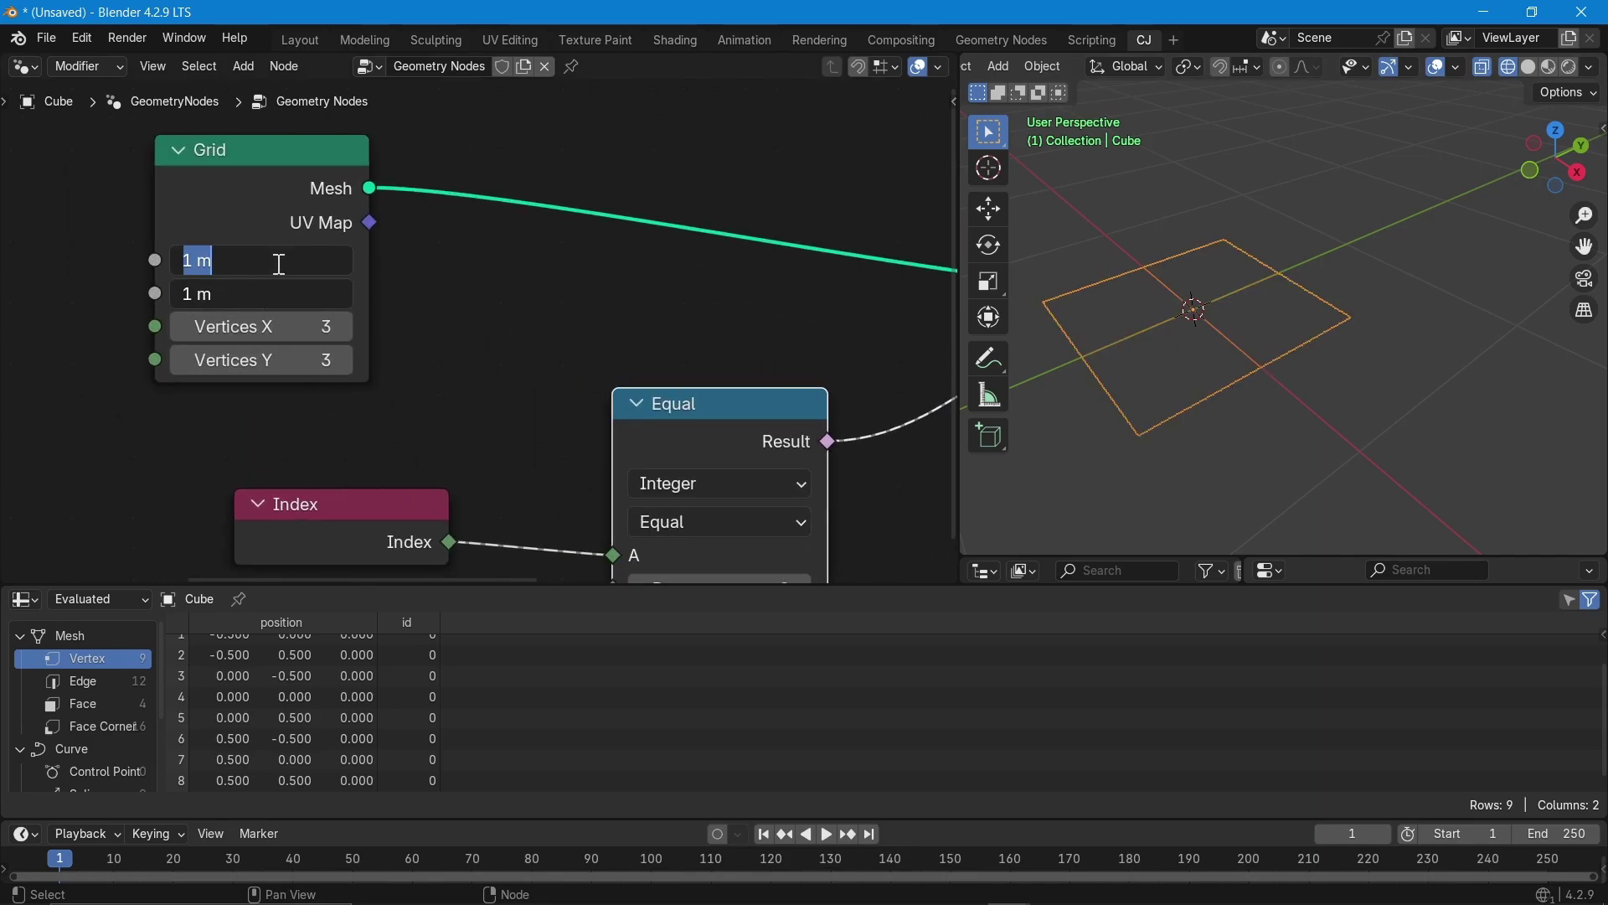
type("5")
key("Return")
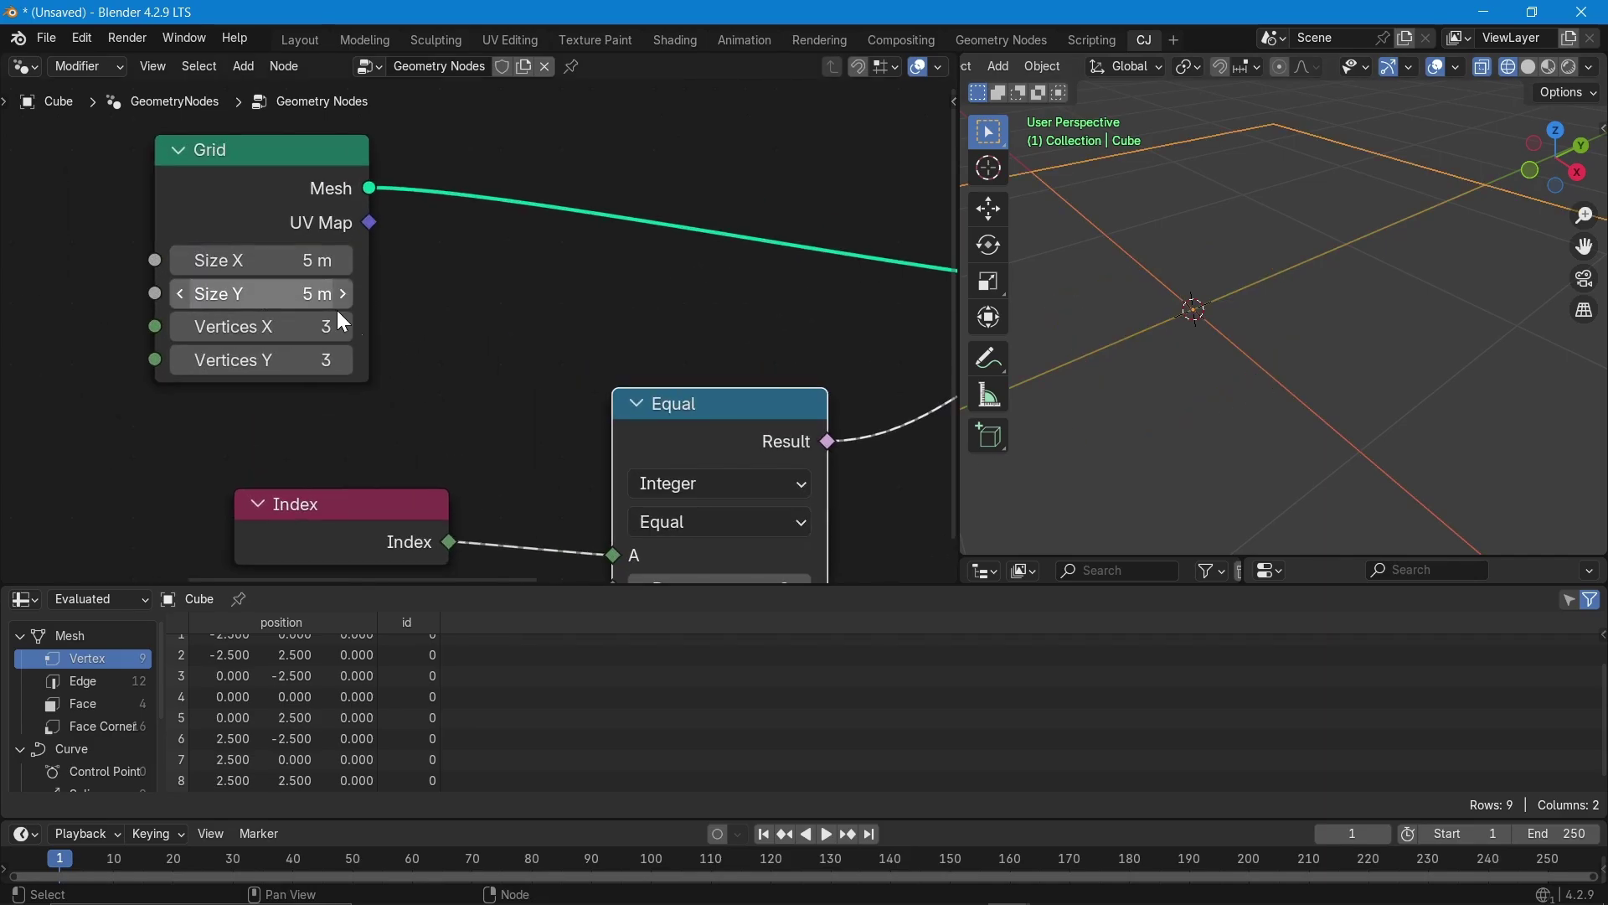
- Set both Vertices X and Vertices Y of the Grid node to 10
left_click_drag(299, 326, 300, 328)
type("10")
key("Return")
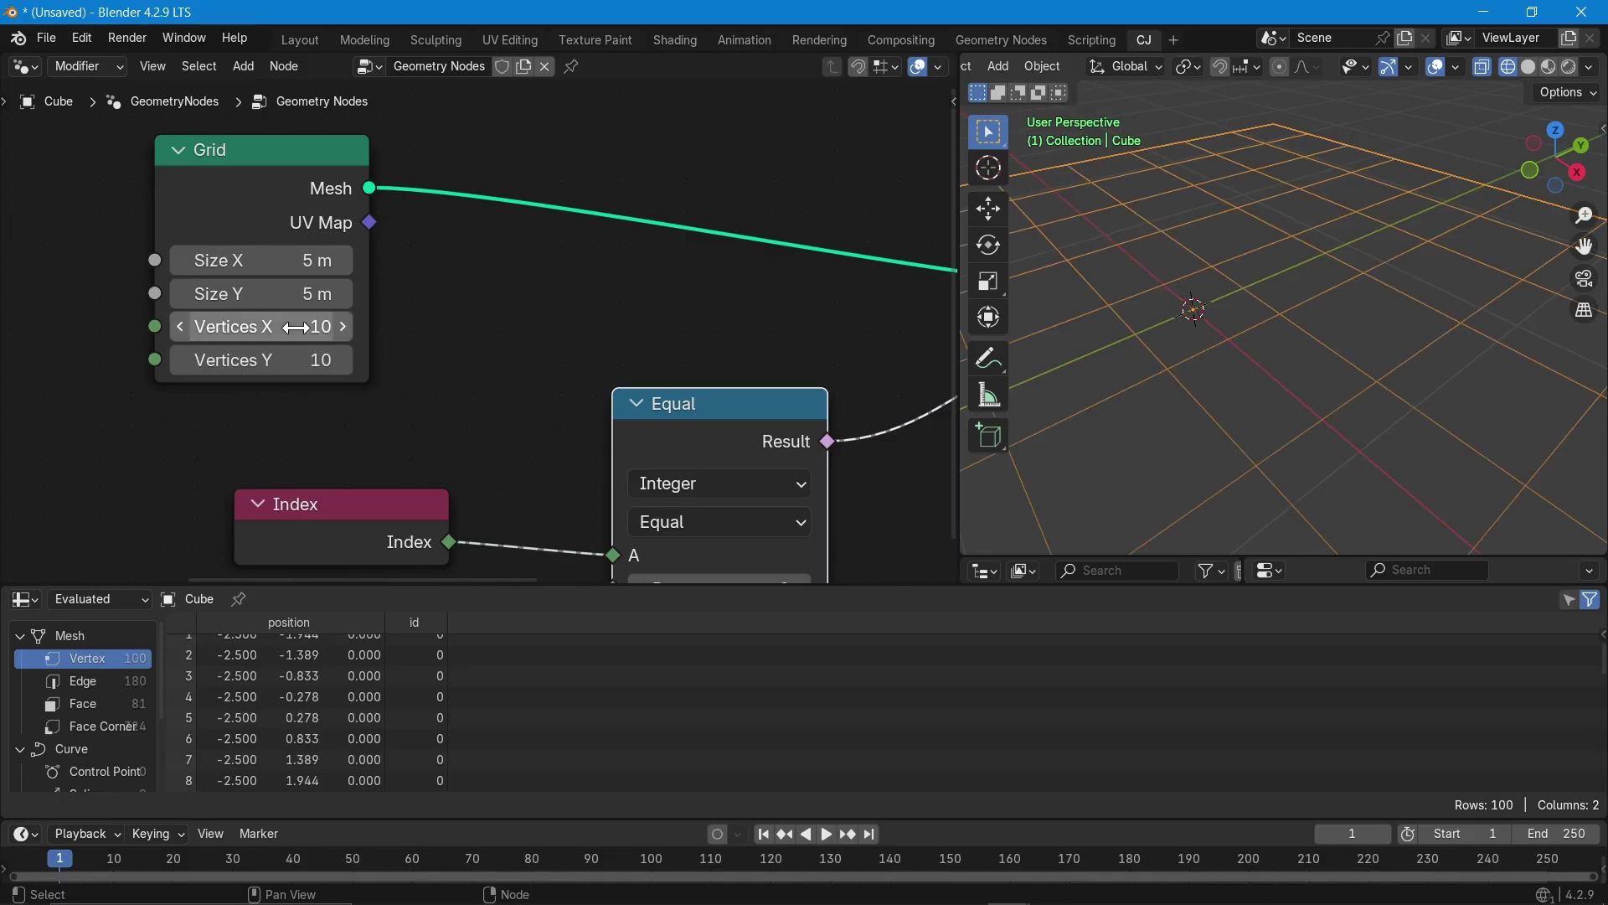
scroll(1243, 269, "down", 4)
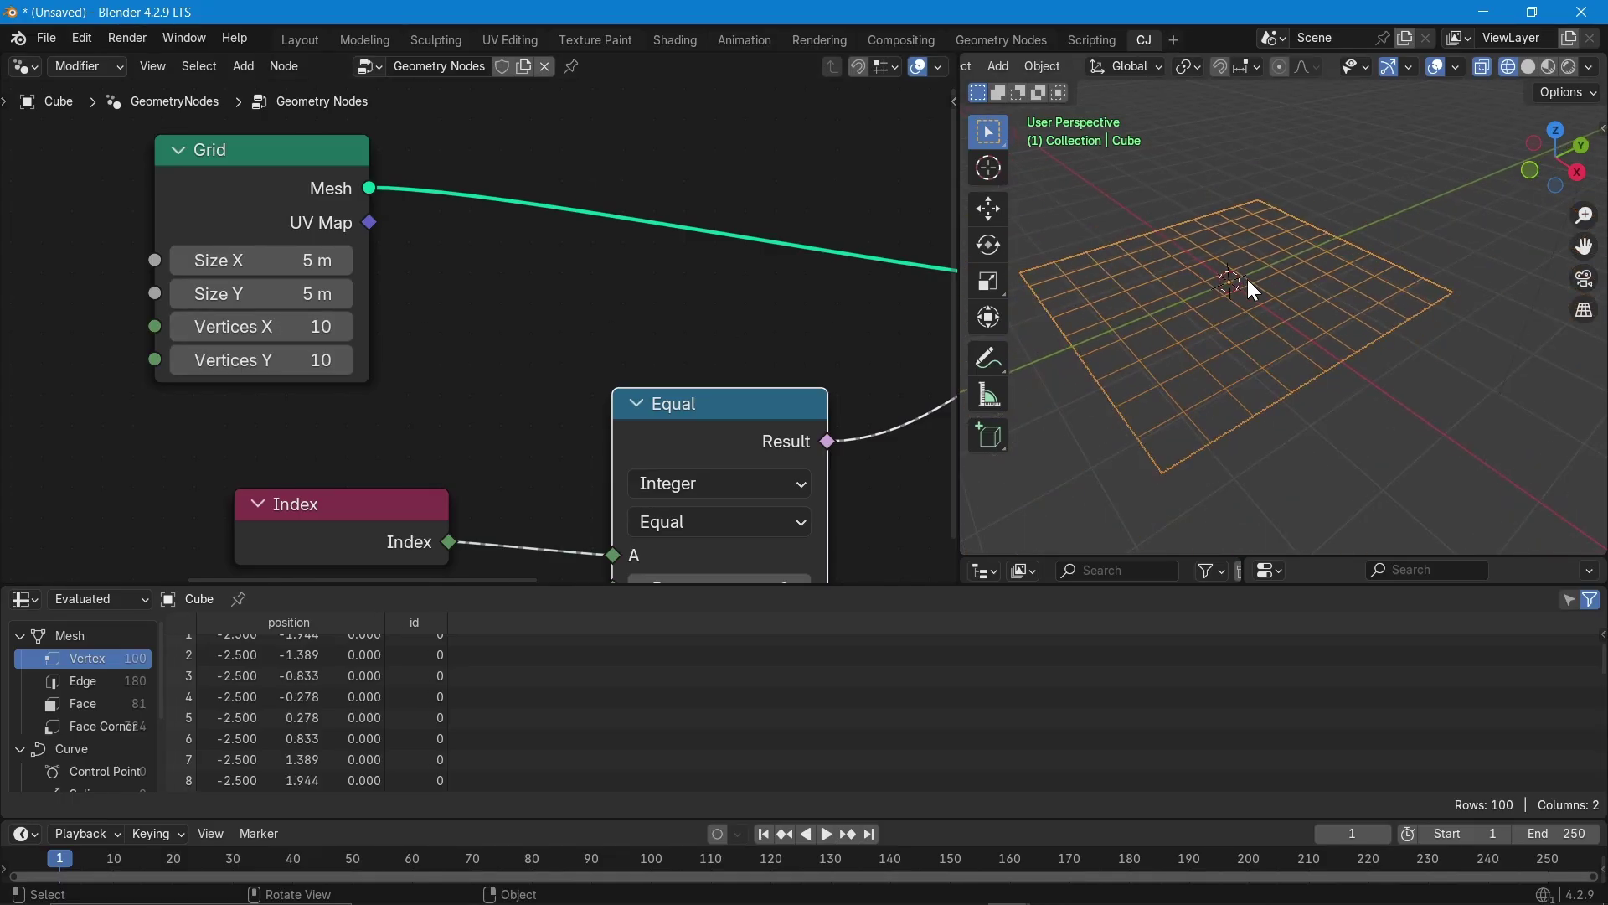
middle_click_drag(1250, 281, 1173, 423)
- Set both Size X and Size Y of the Grid node to 20 m
mouse_move(269, 260)
left_mouse_down()
mouse_move(269, 277)
mouse_move(269, 260)
left_mouse_up()
type("20")
key("Return")
scroll(1320, 254, "down", 6)
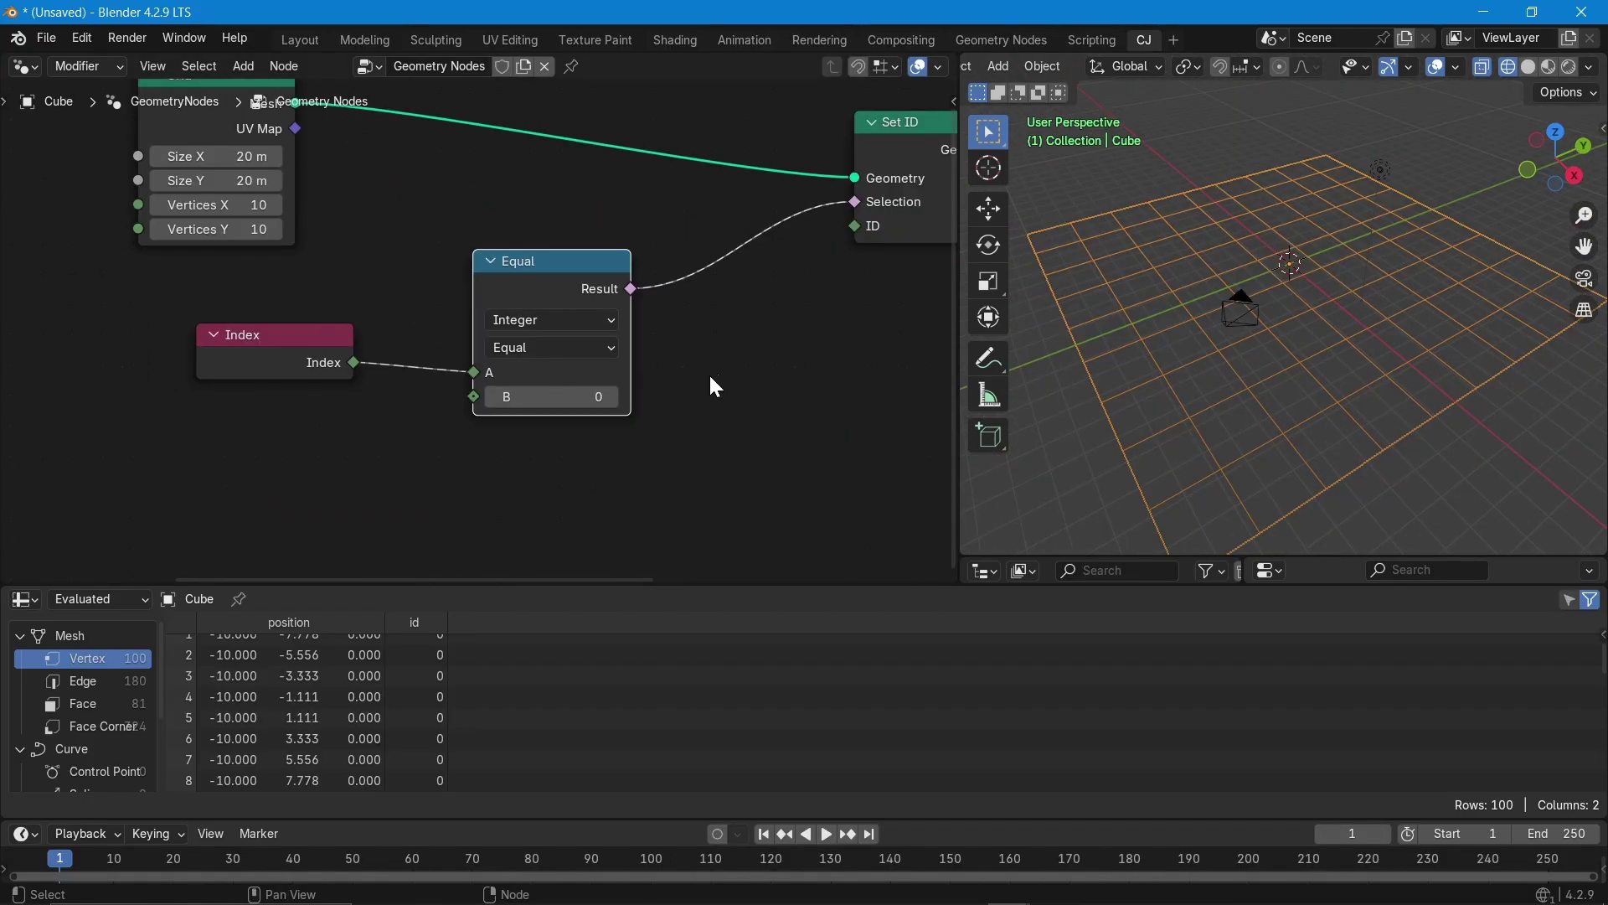
- Add an Integer node below the Index node and connect its output to the Set ID node's ID input
middle_click_drag(604, 372, 467, 374)
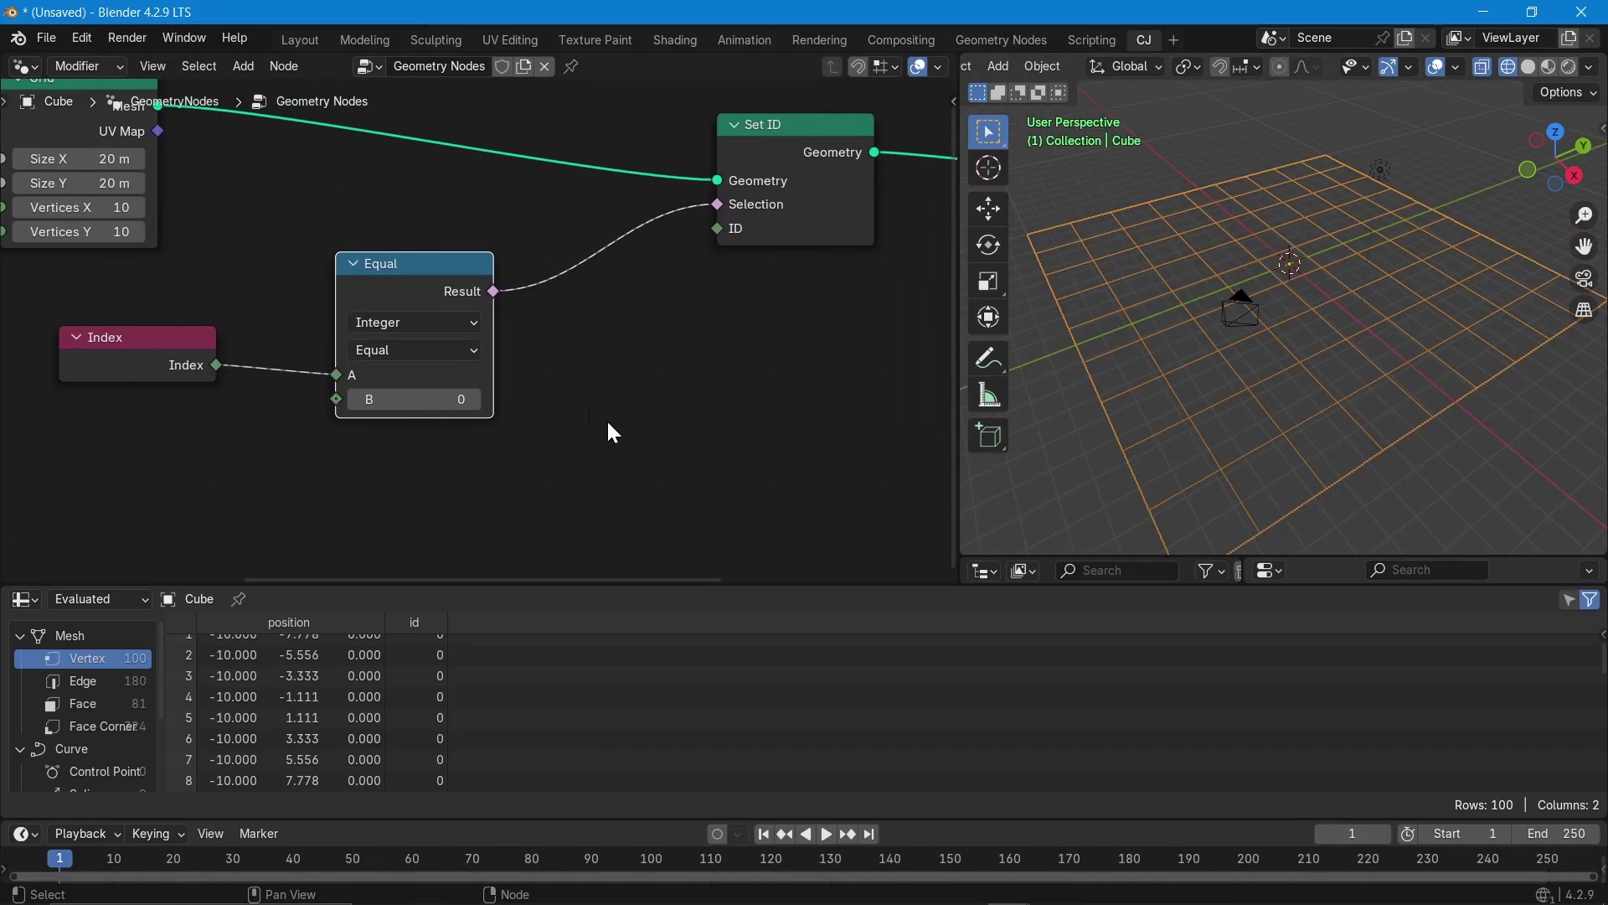
scroll(611, 424, "down", 2)
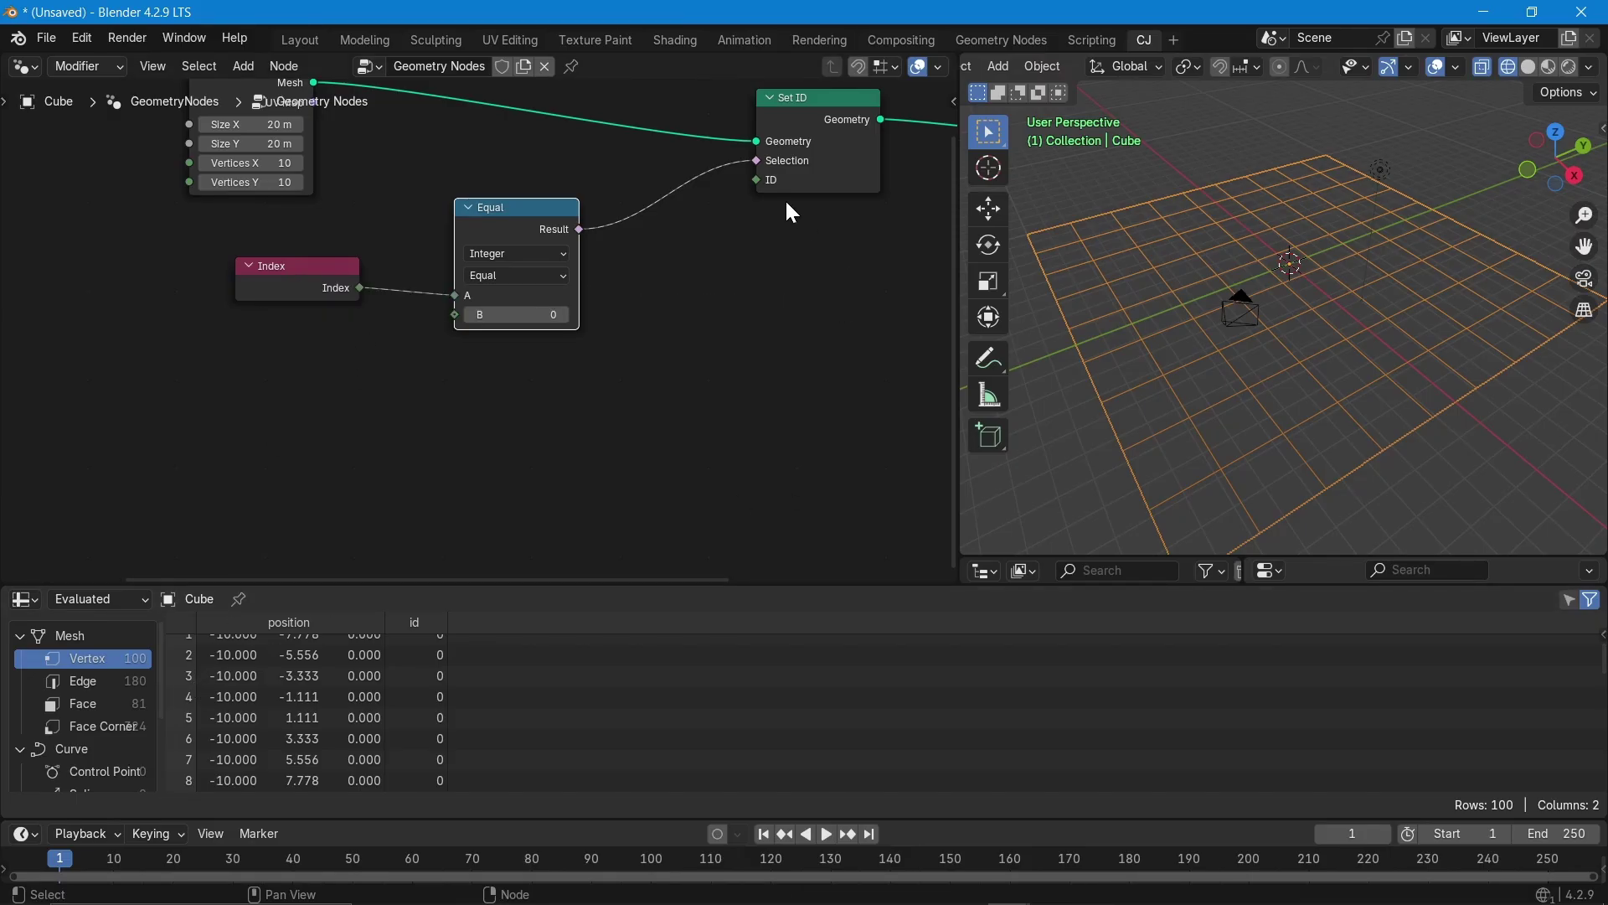
key("shift+a")
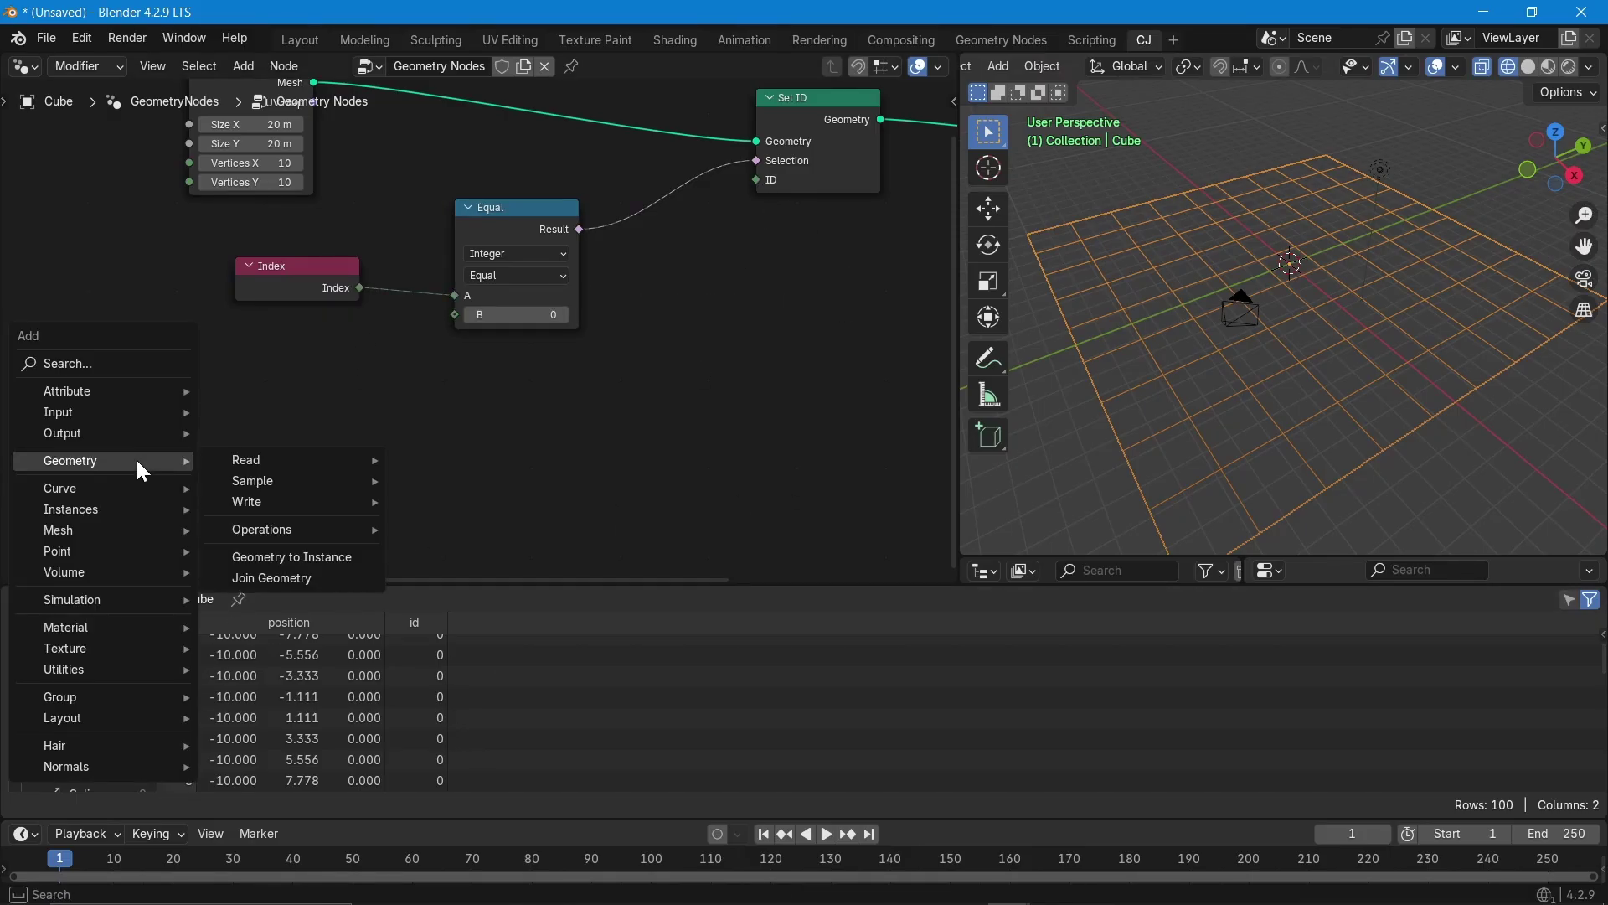
type("inte")
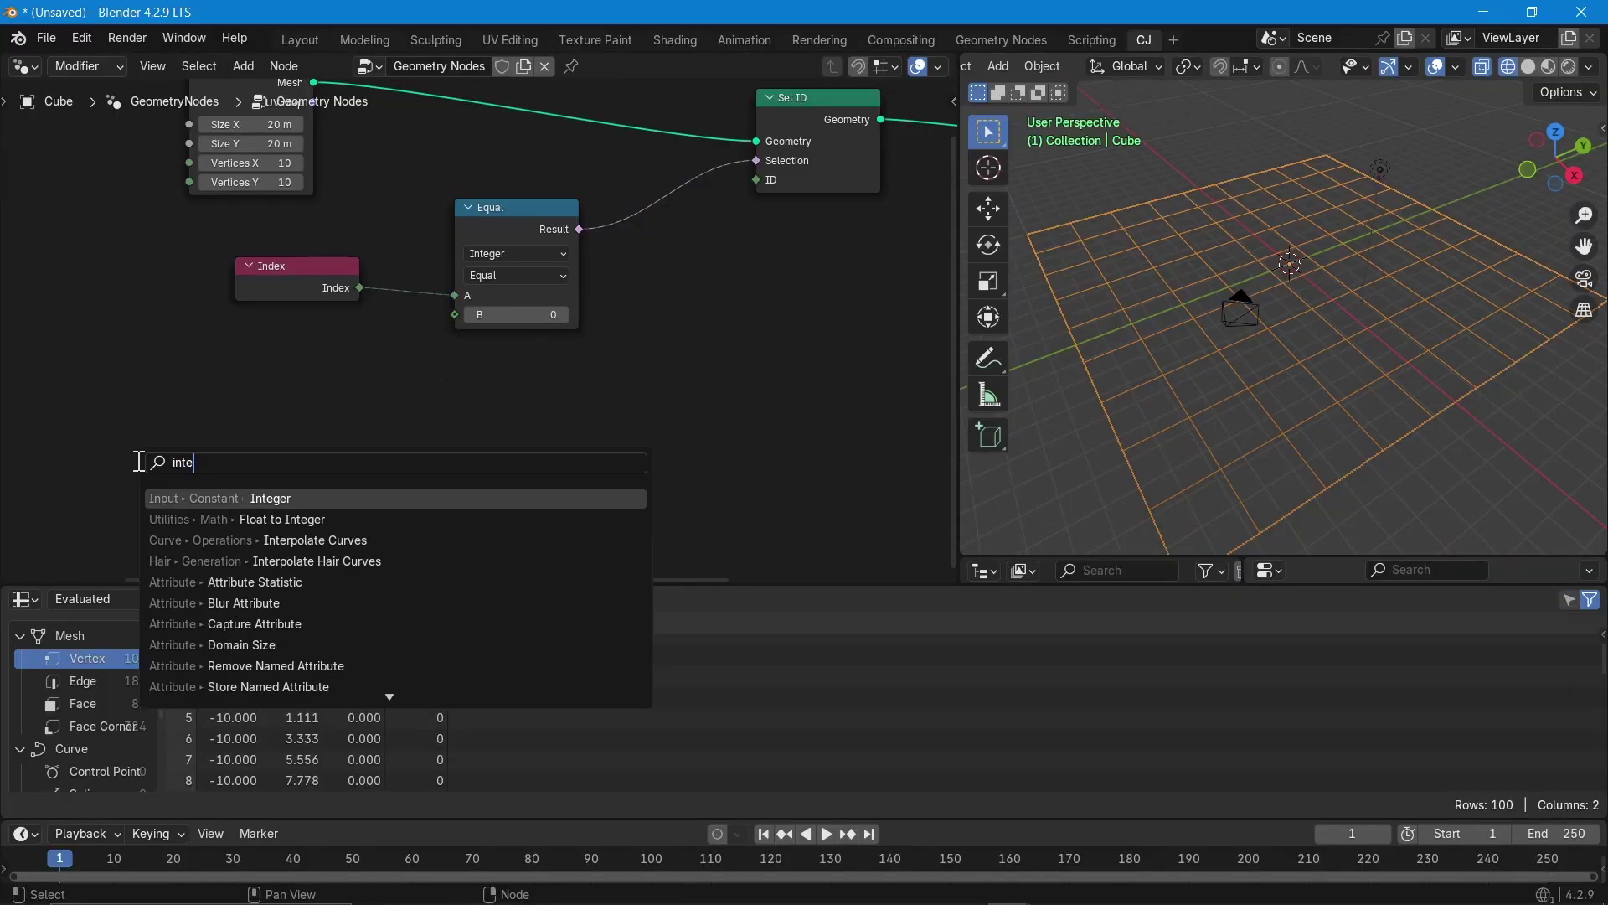
key("Return")
left_click(243, 396)
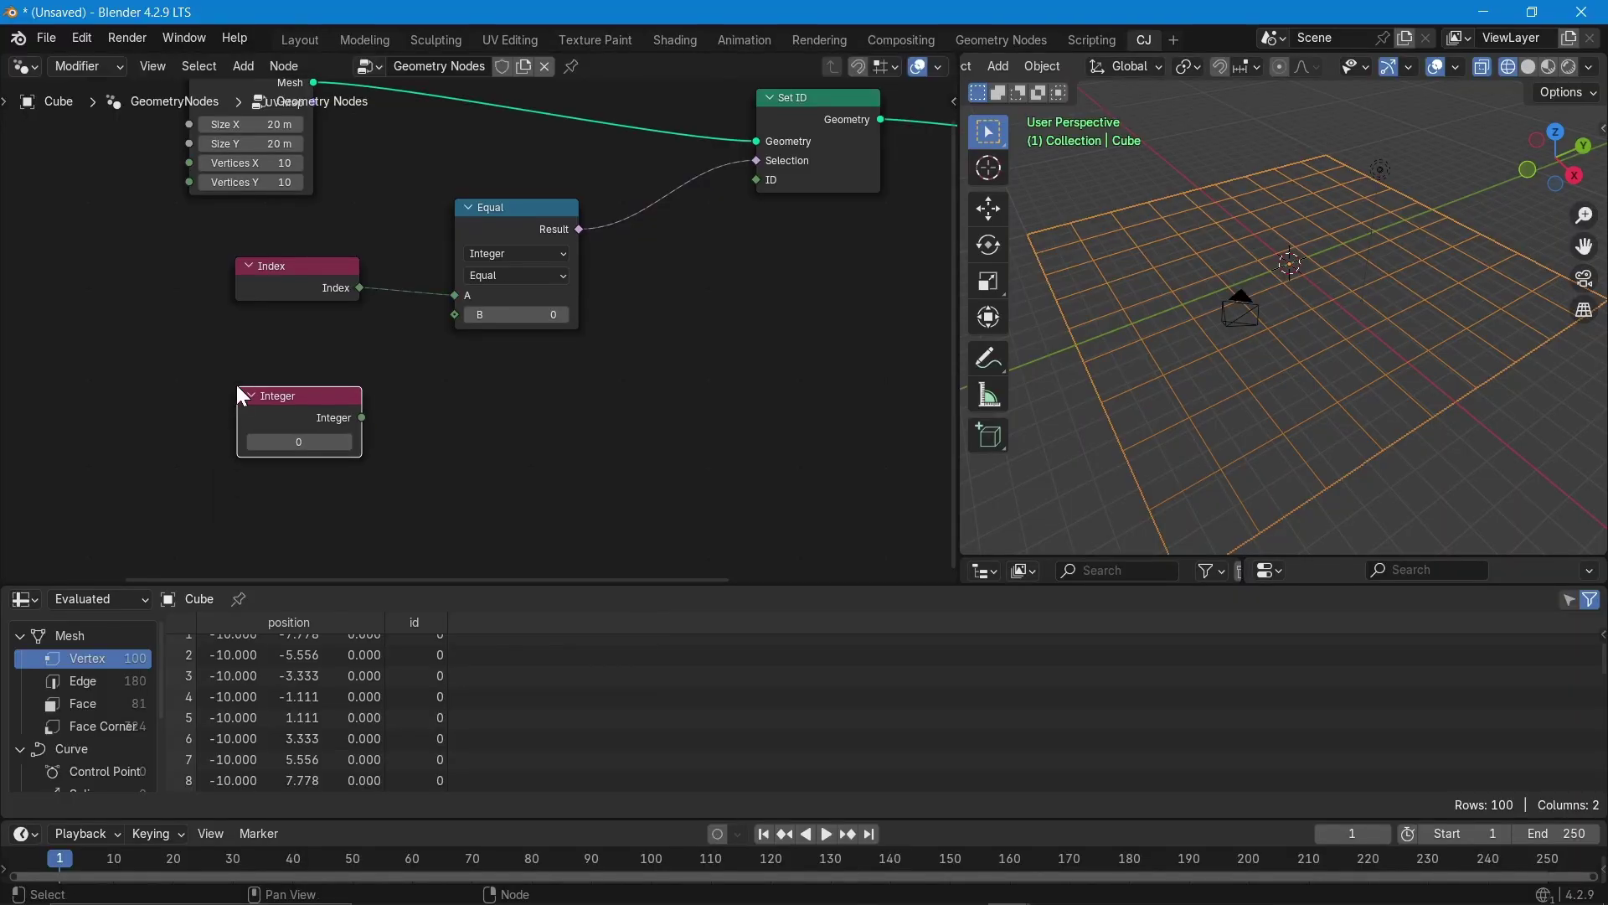
left_click(374, 430)
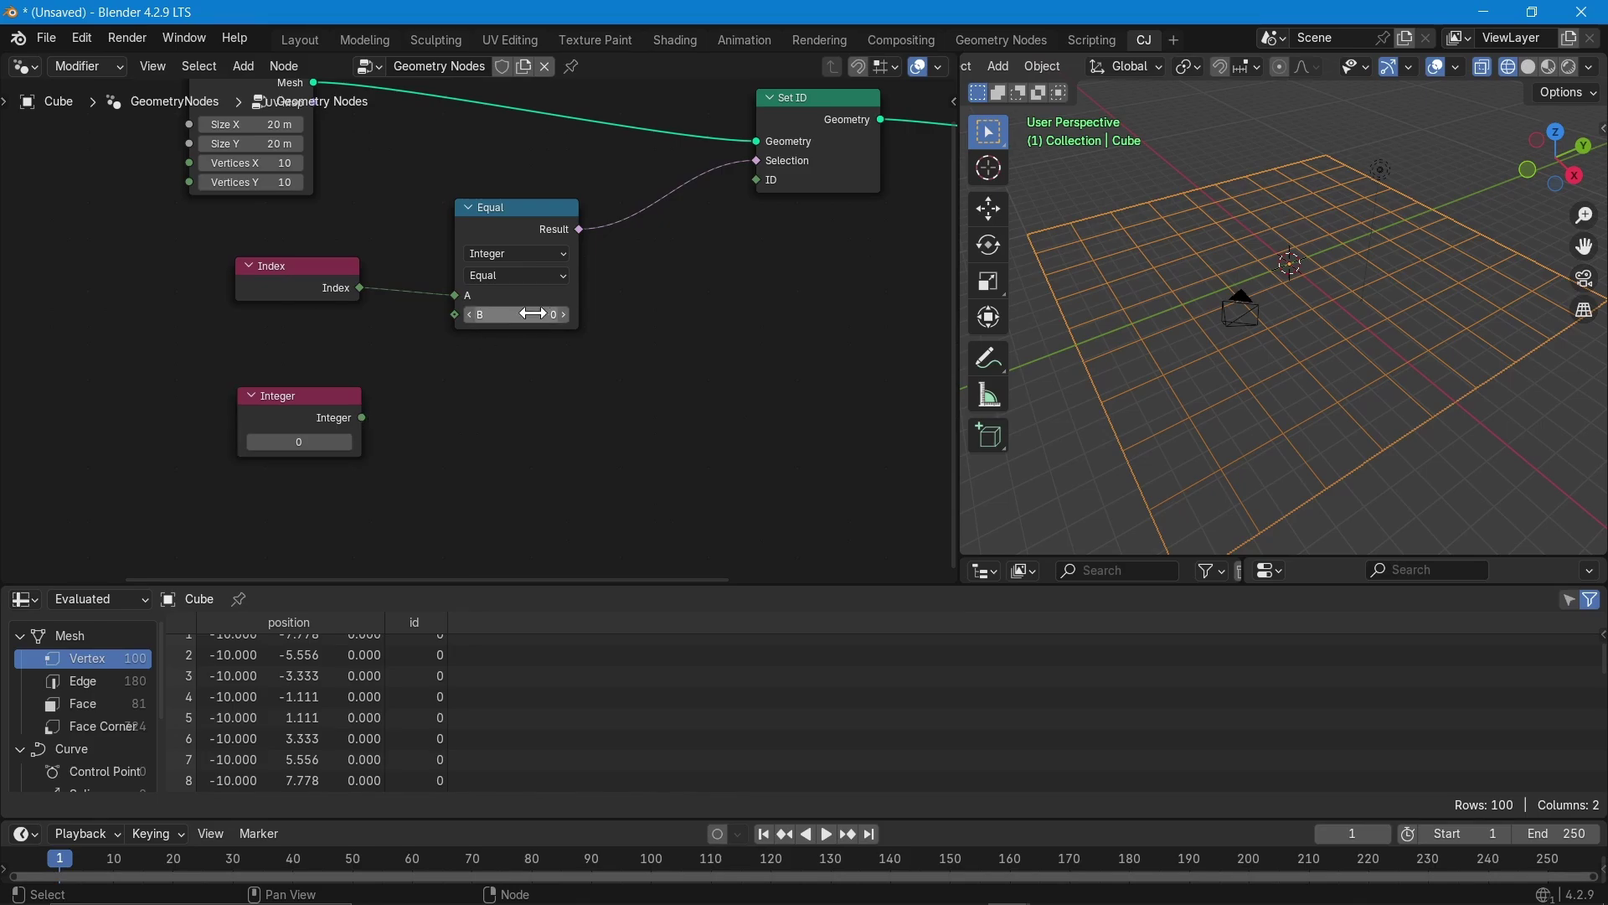
left_click_drag(363, 417, 757, 180)
left_click_drag(291, 408, 351, 463)
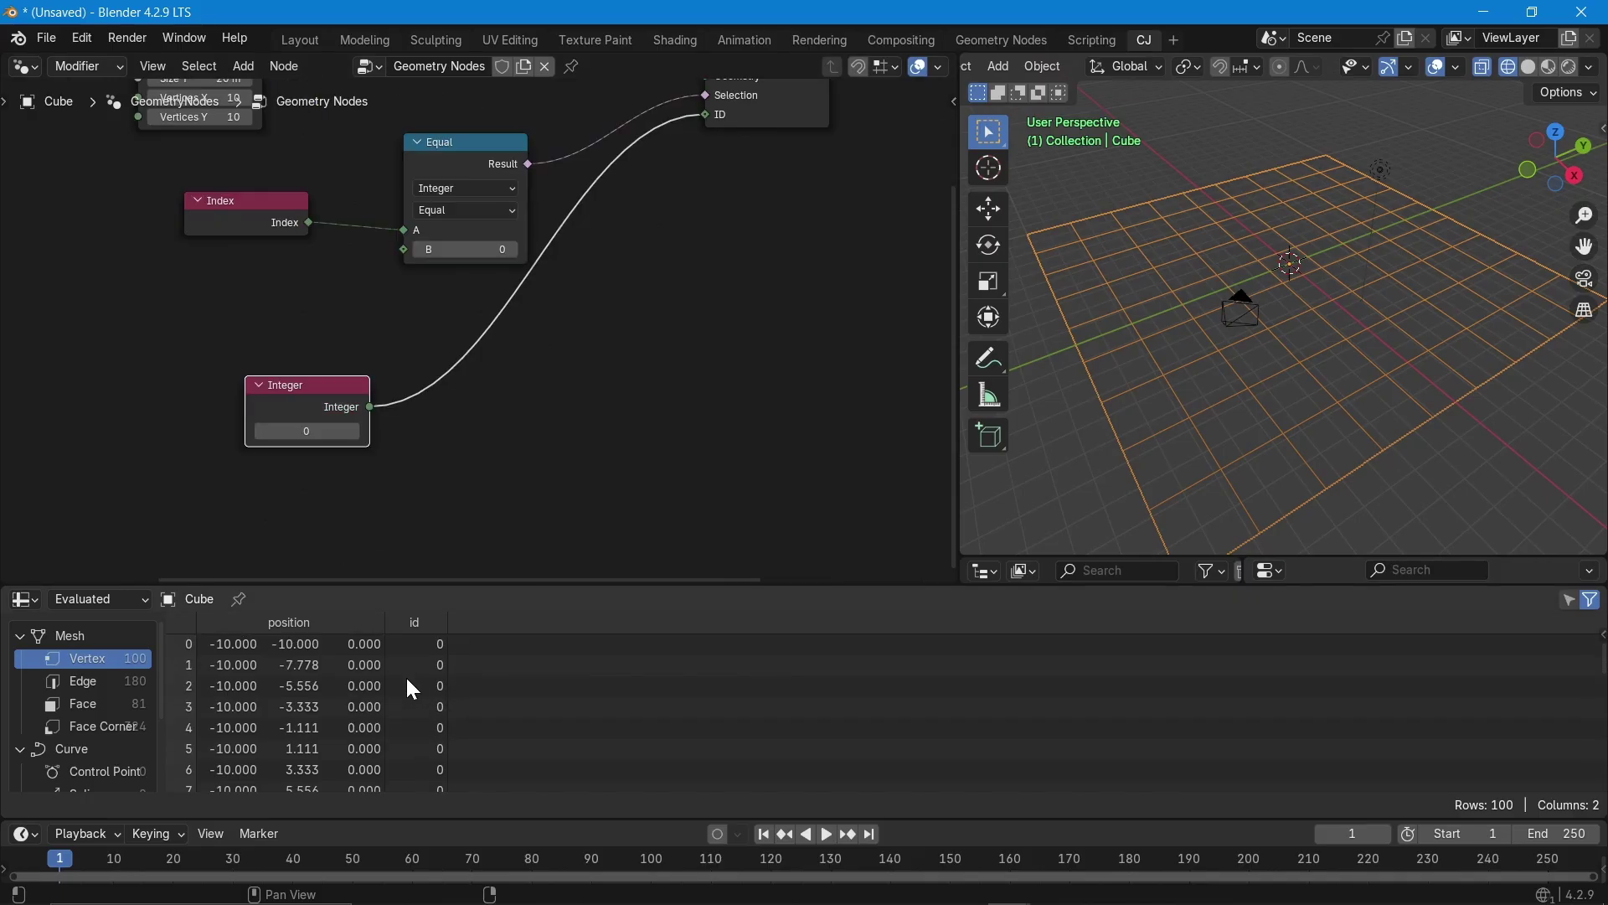
- Try linking the Integer output to the Compare node's B input as well, and remove that link
middle_click_drag(576, 313, 550, 434)
left_click_drag(376, 368, 344, 525)
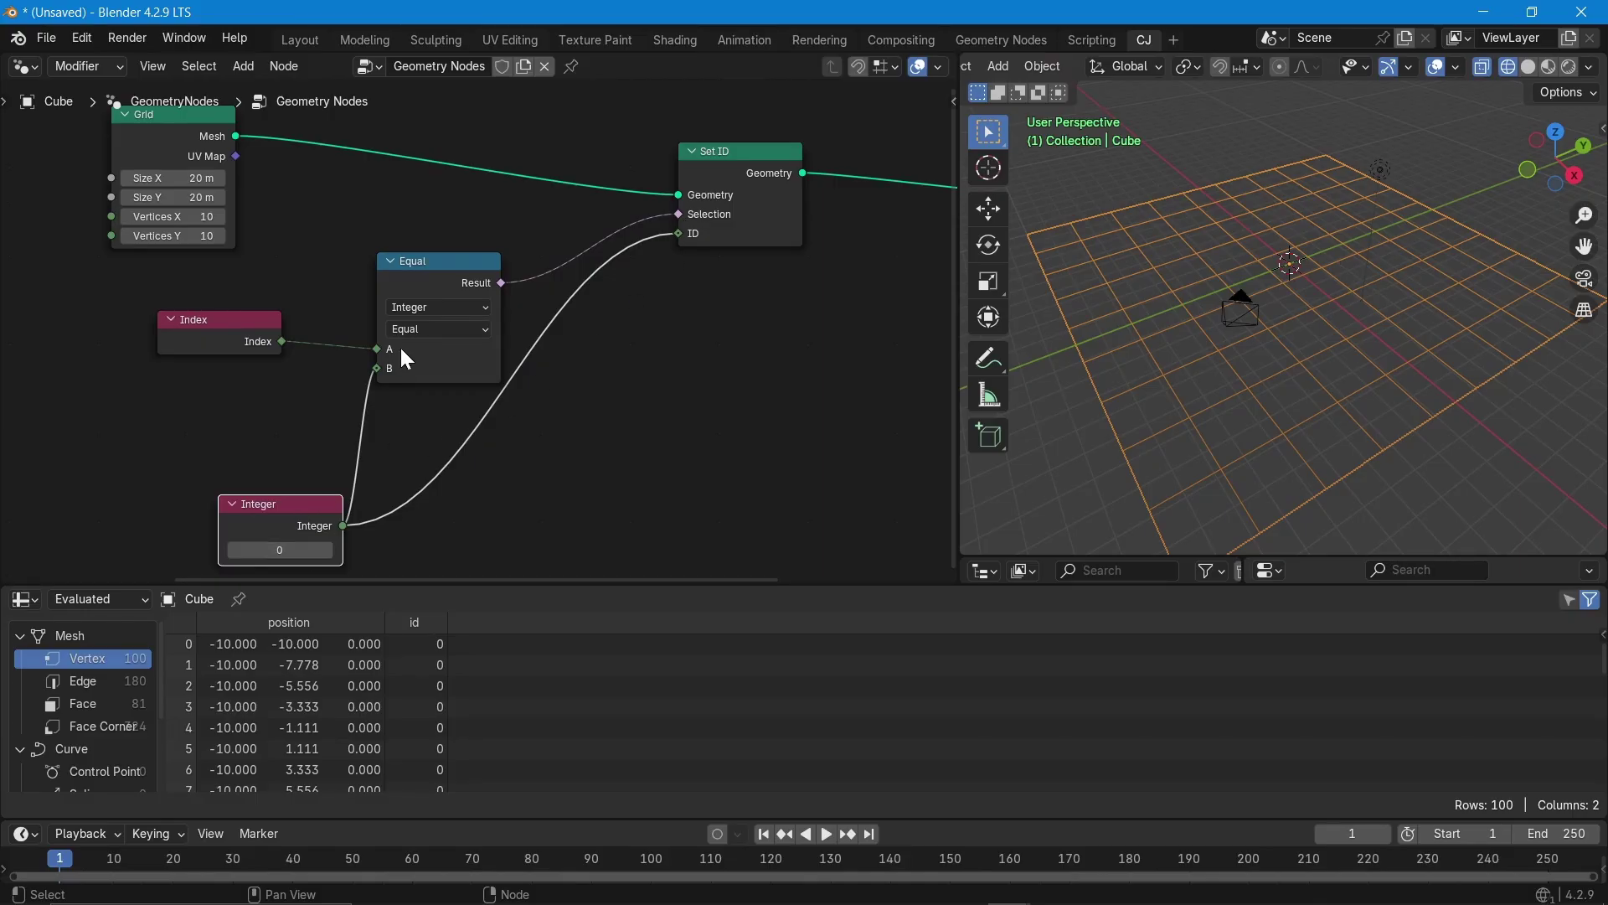
left_click_drag(376, 370, 335, 374)
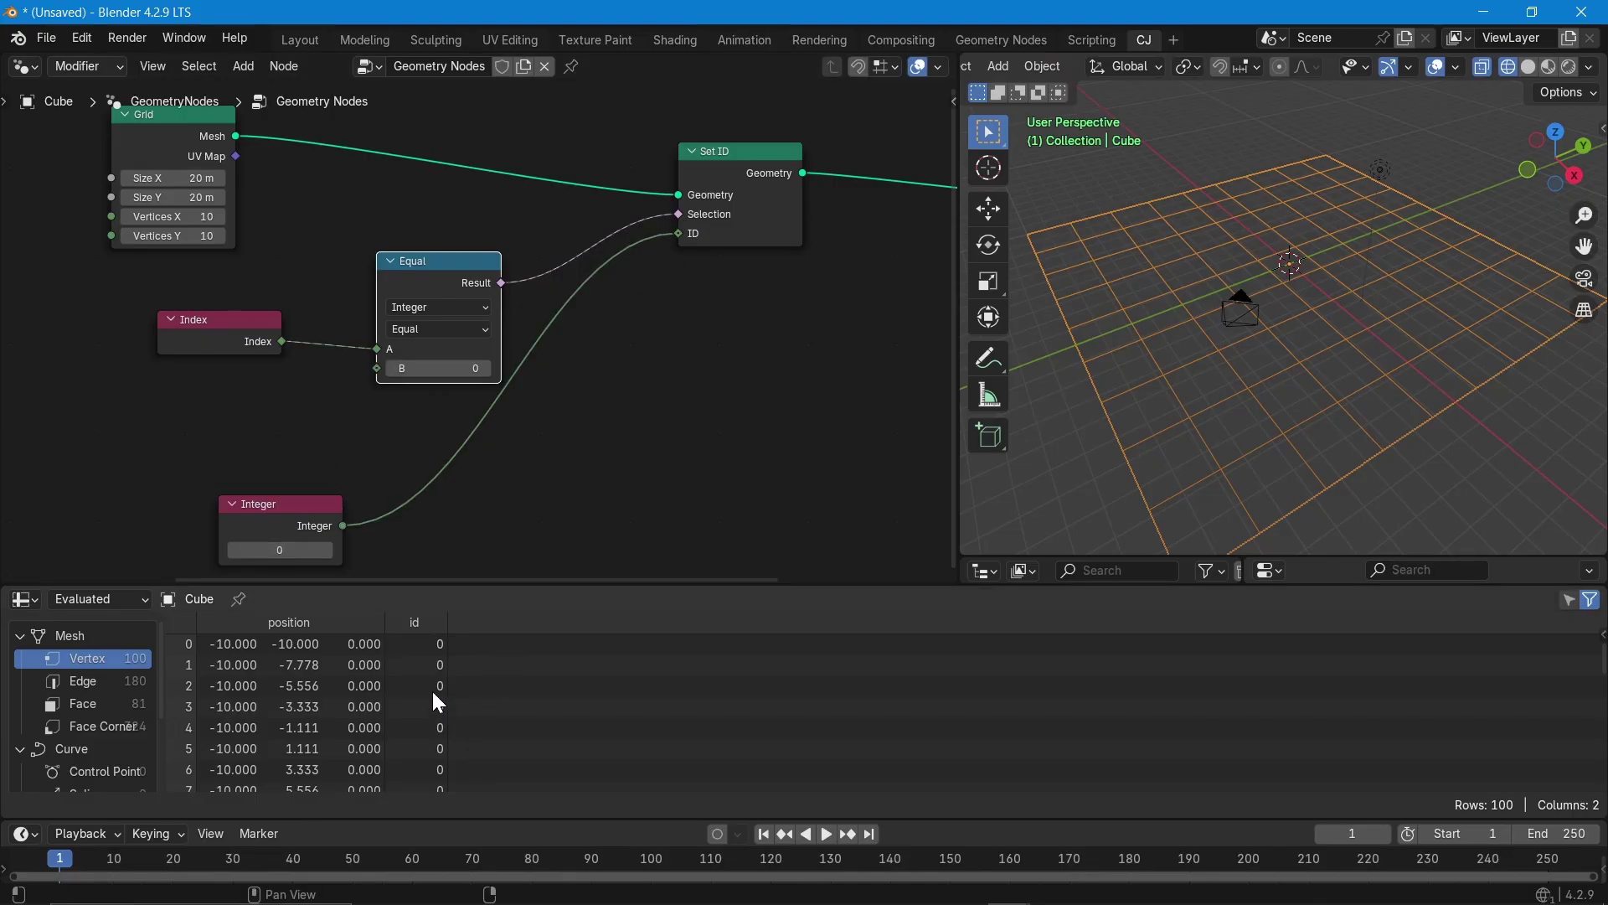
- Set the Compare node's B value to 1
left_click(480, 371)
type("1")
key("Return")
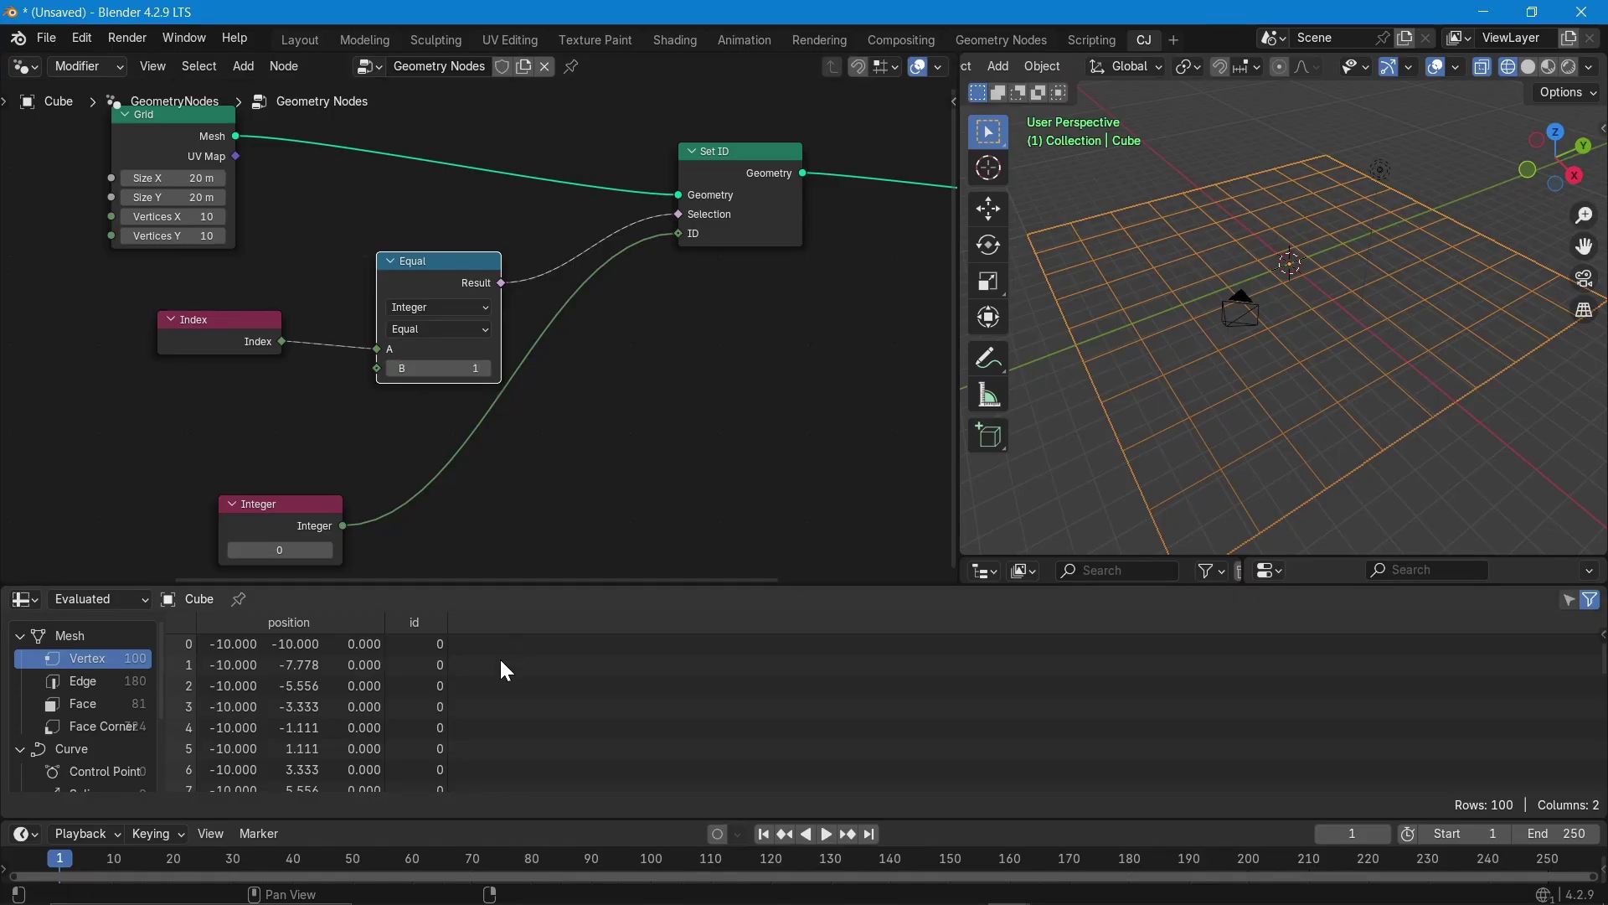
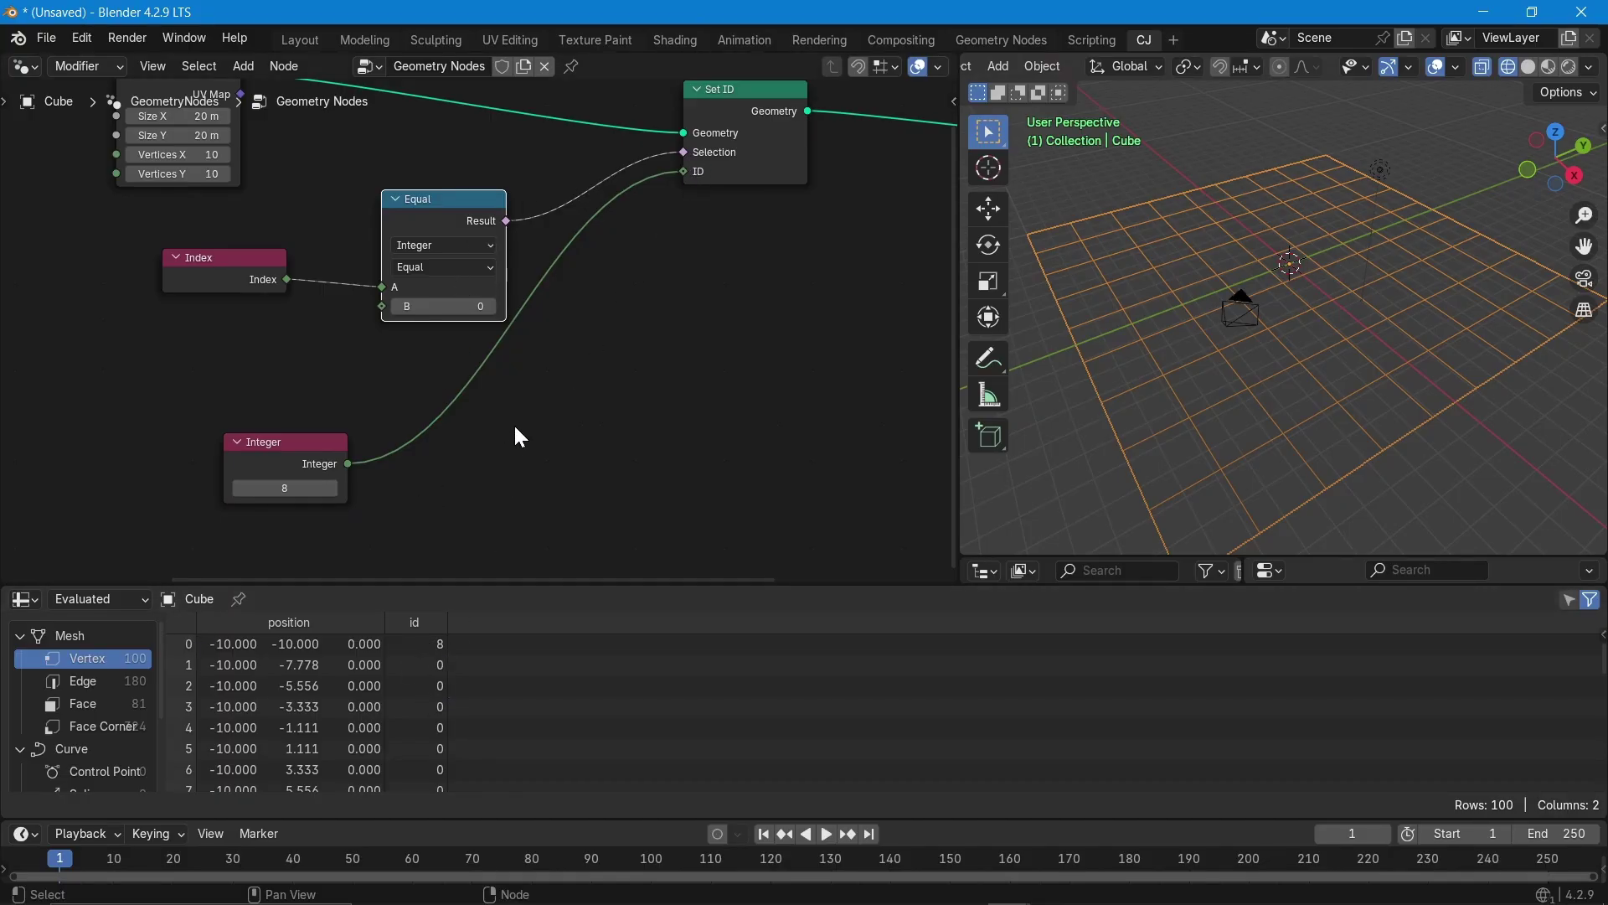
- Add a Viewer node below the Group Output and connect the Set ID node's Geometry output to it
scroll(515, 424, "down", 1)
middle_click_drag(515, 424, 294, 465)
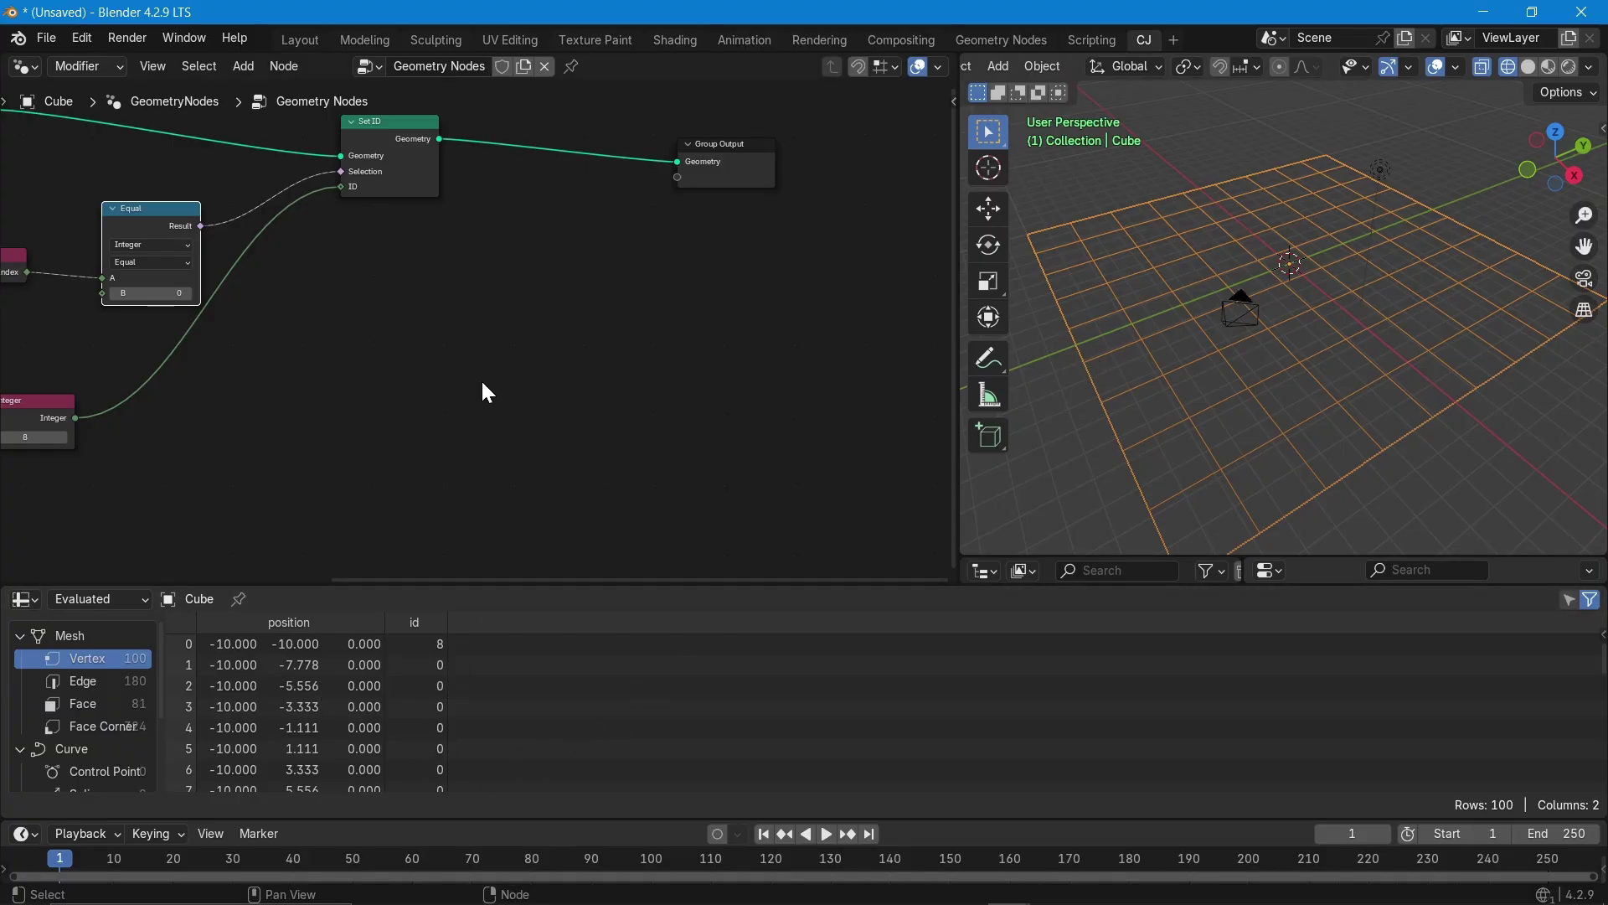
key("shift+a")
type("view")
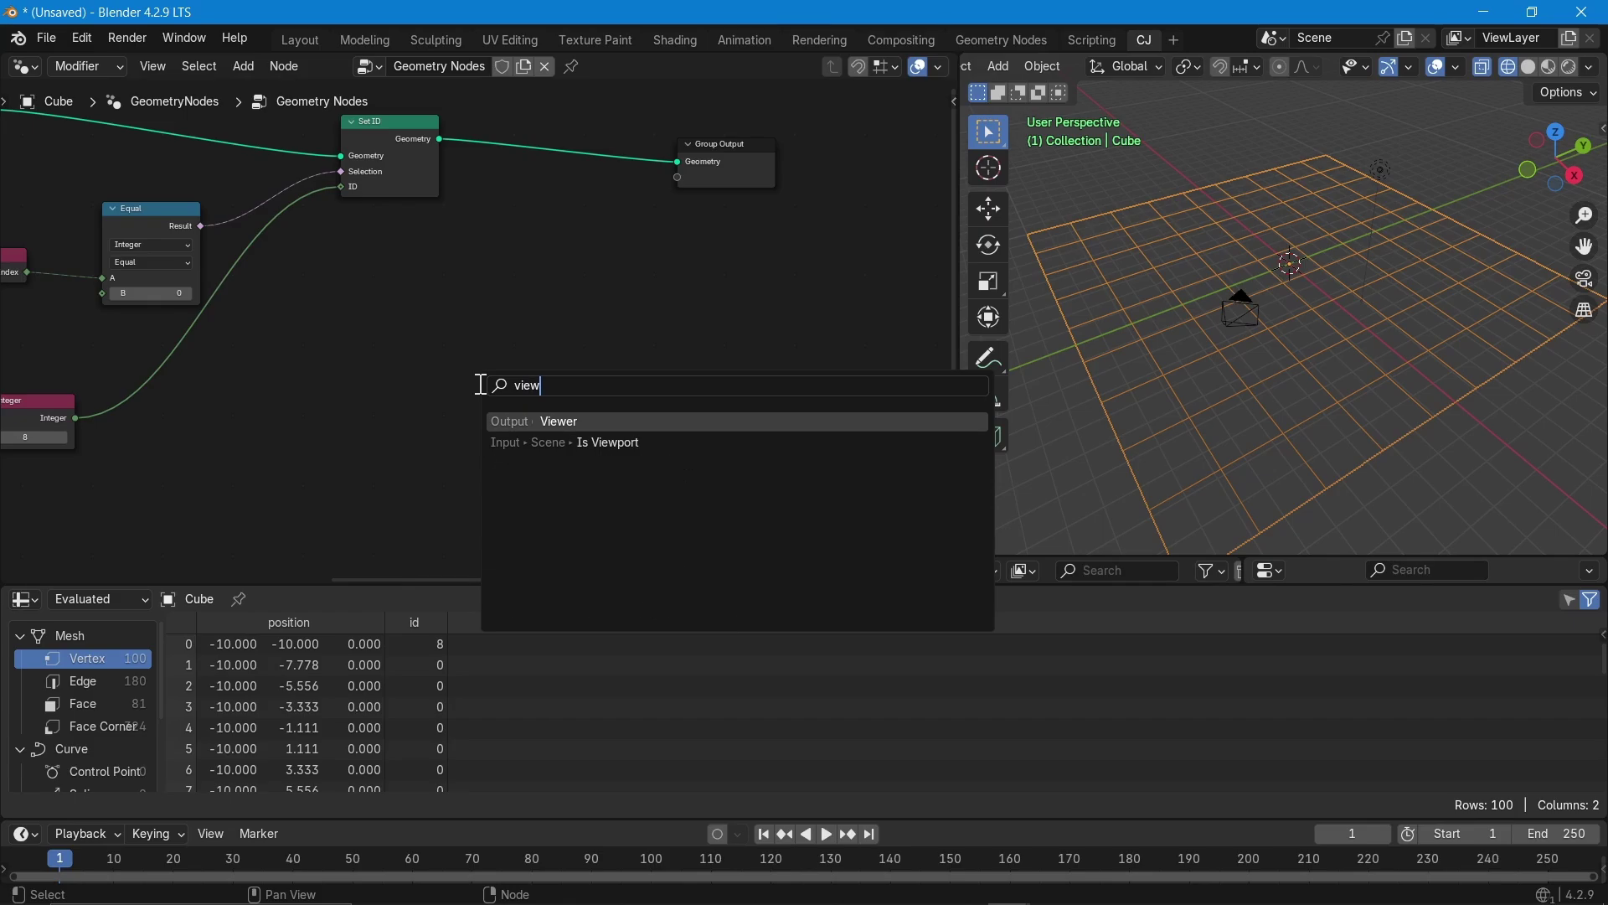
key("Return")
left_click(603, 347)
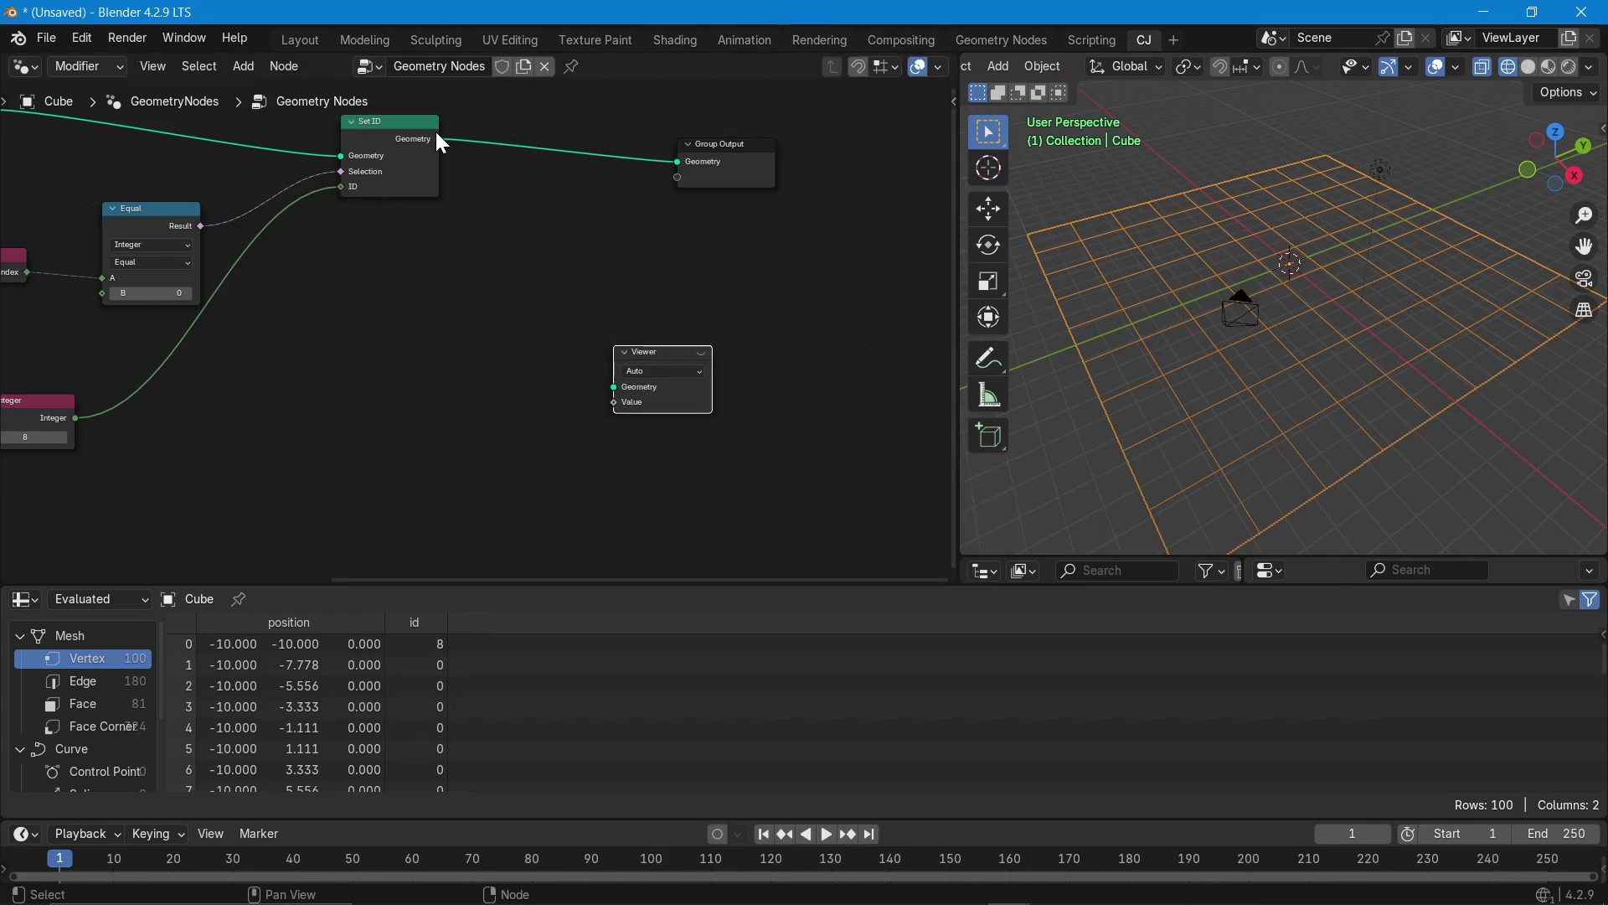
left_click_drag(439, 140, 614, 387)
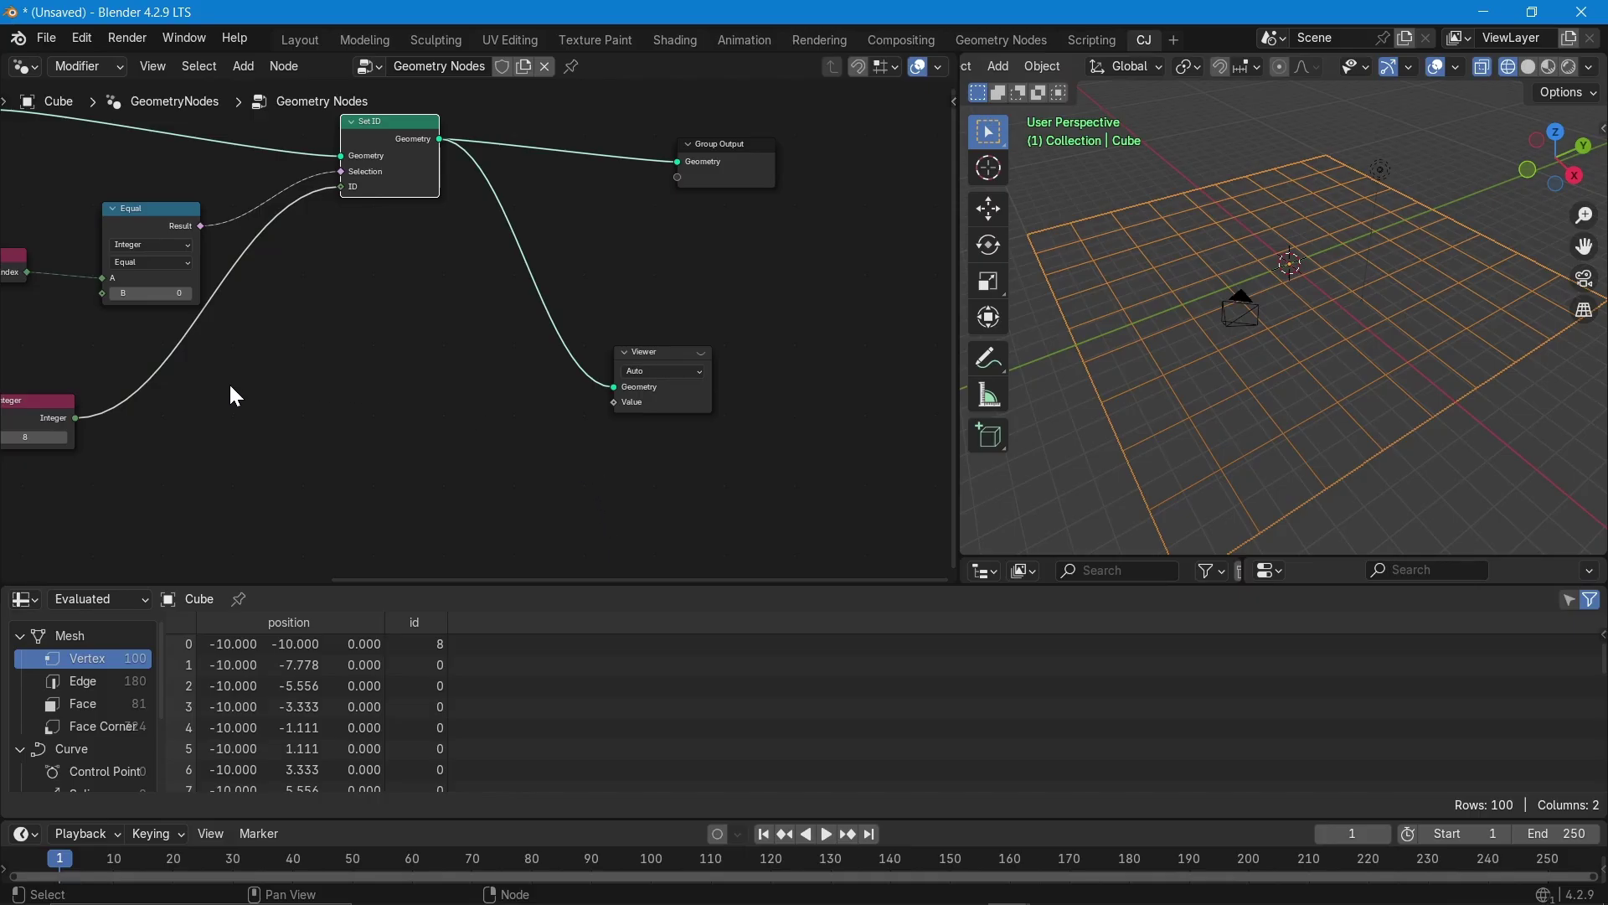
- Add an ID node beside the Viewer node and connect its output to the Viewer's Value input
key("shift+a")
type("id")
key("Return")
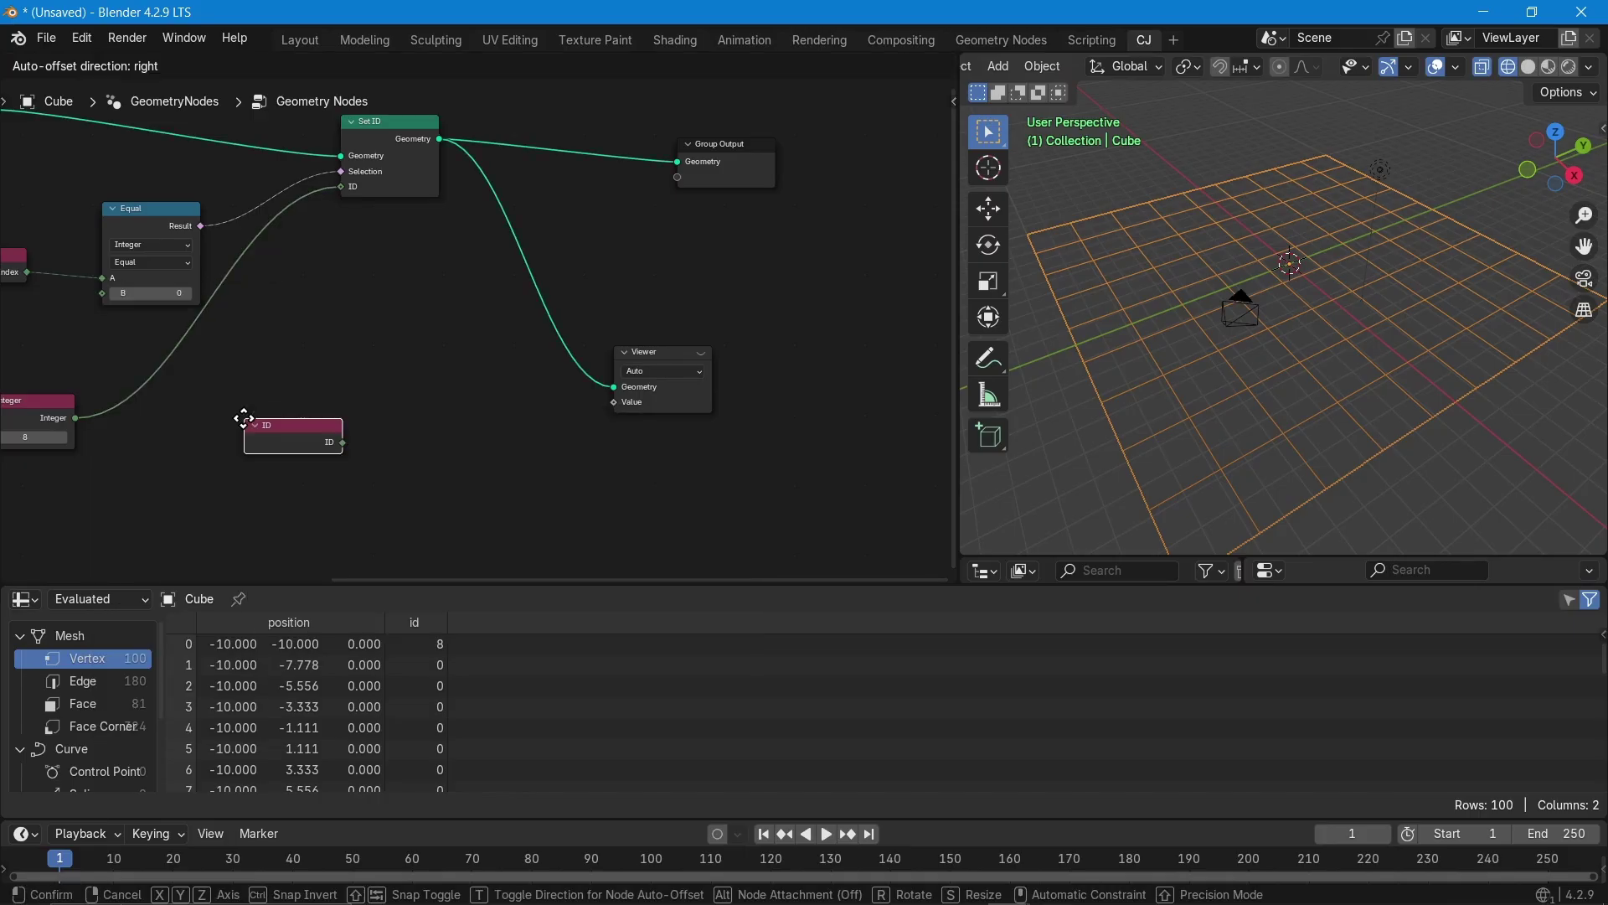
left_click(360, 406)
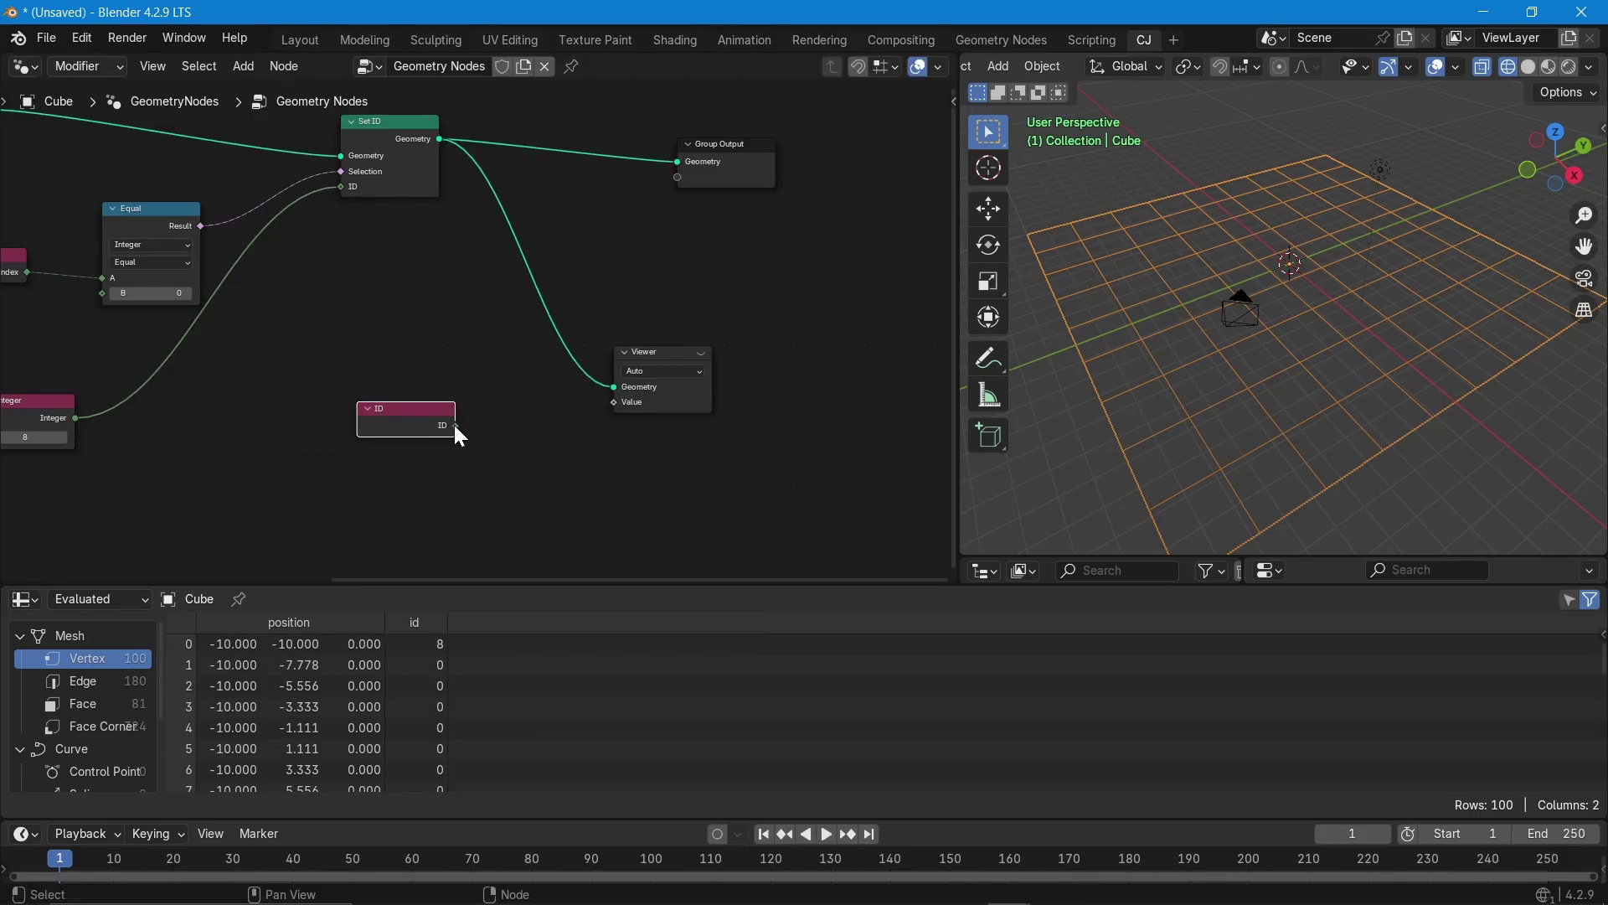
left_click_drag(456, 426, 597, 402)
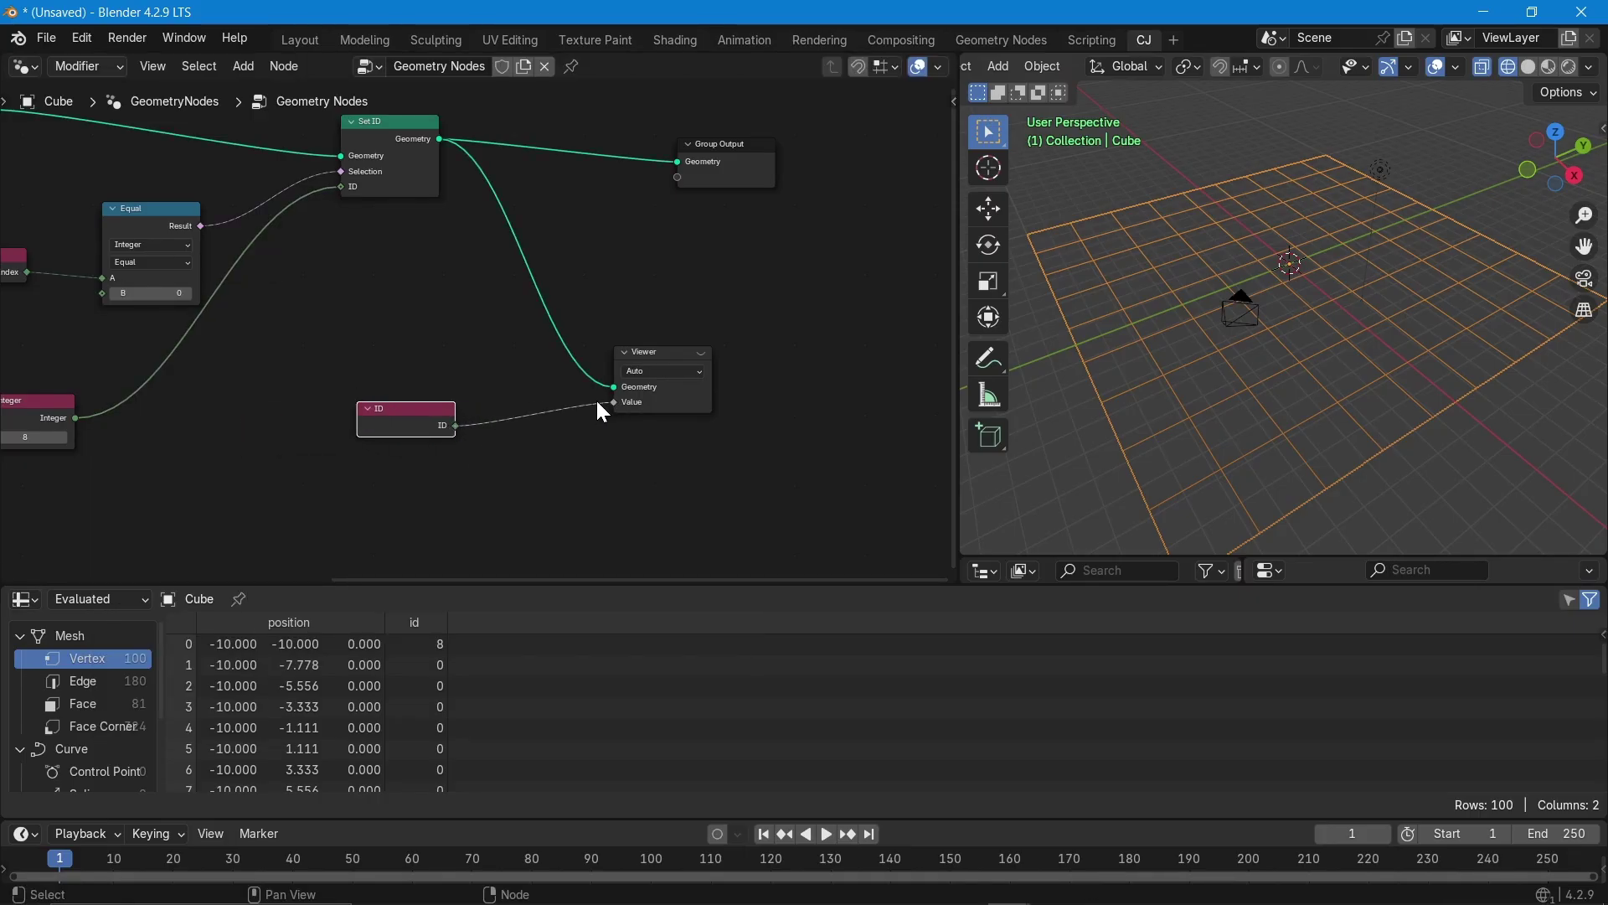
- Activate the Viewer node and, in the viewport overlays, disable its color display and enable Attribute Text
left_click(705, 351)
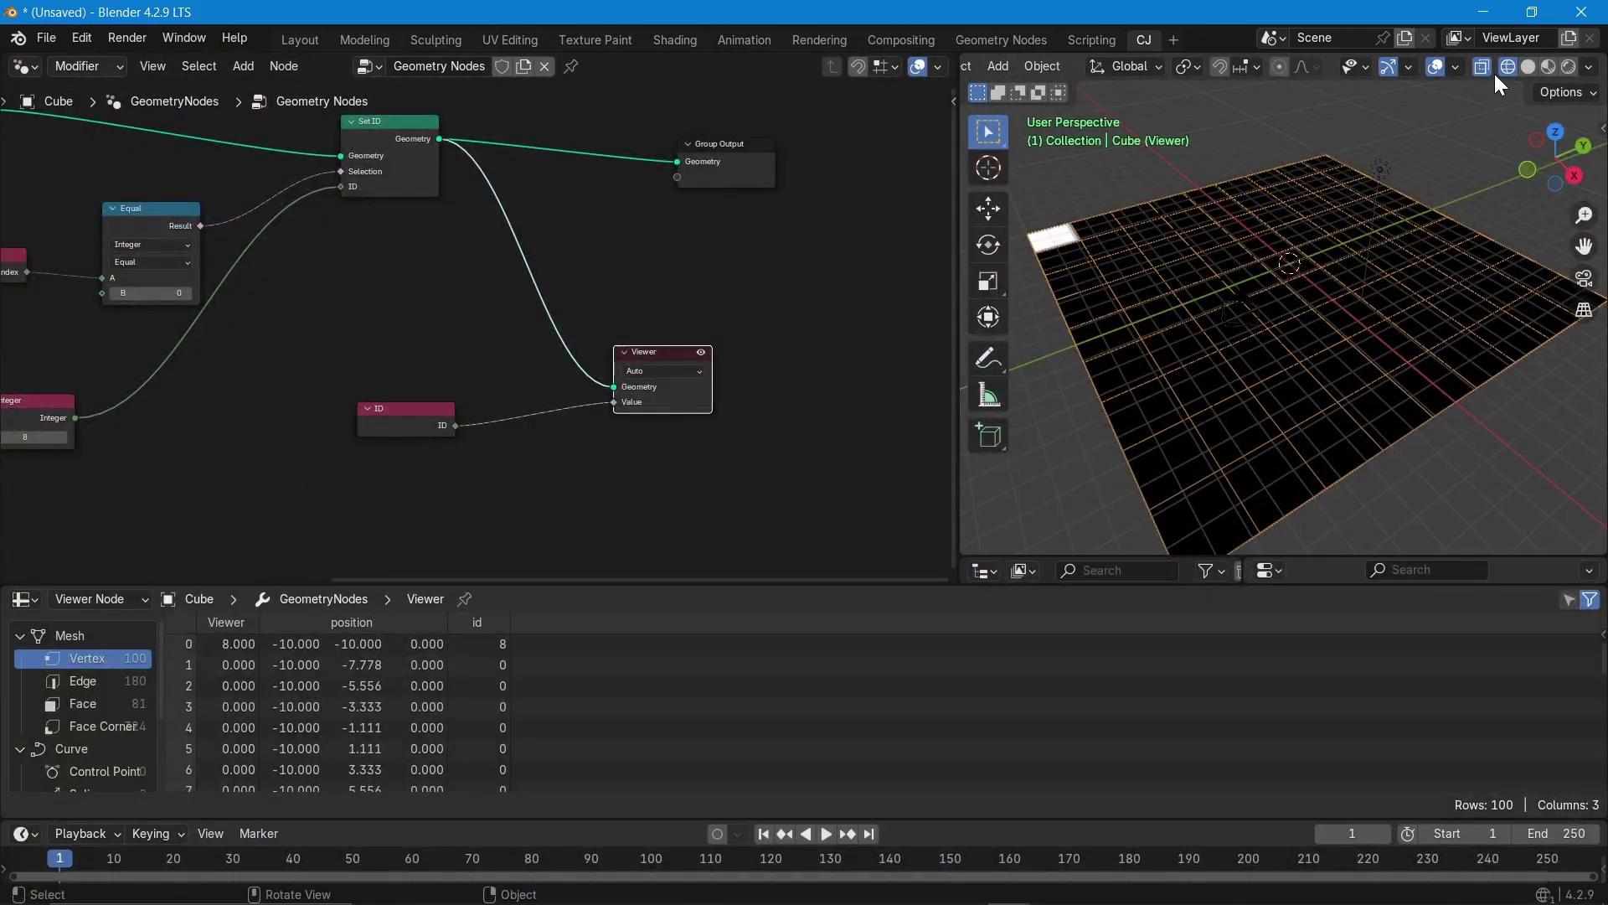
left_click(1455, 70)
left_click(1332, 531)
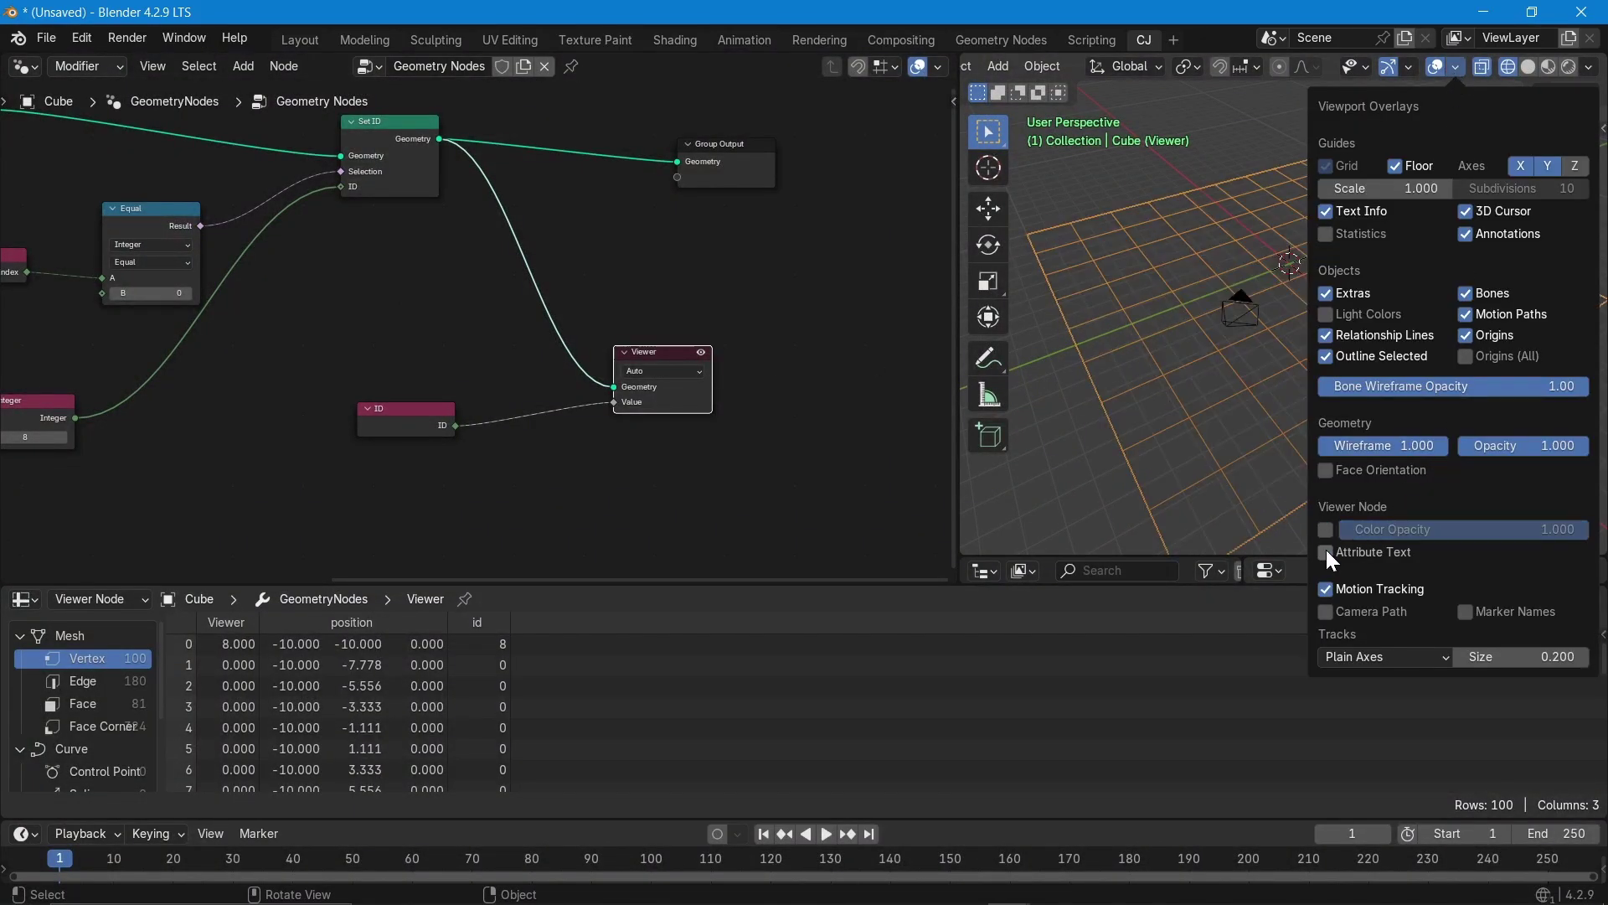
left_click(1325, 551)
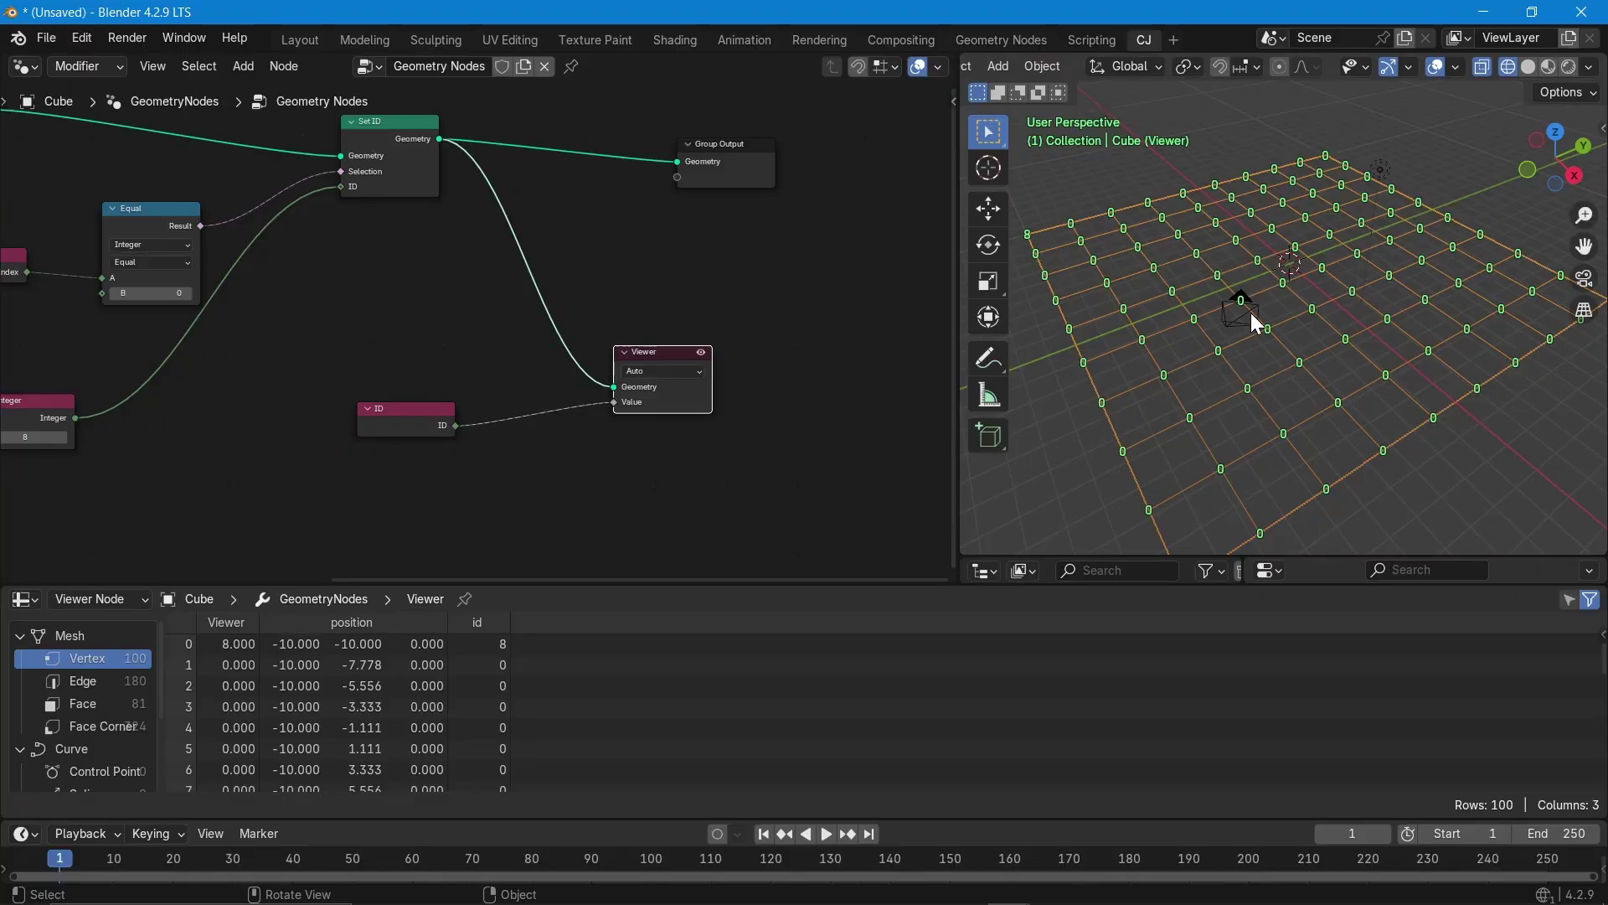
- Test different IDs on the grid's corner point by setting the Integer node to 5 and finally to 7
middle_click_drag(1062, 295, 1332, 258)
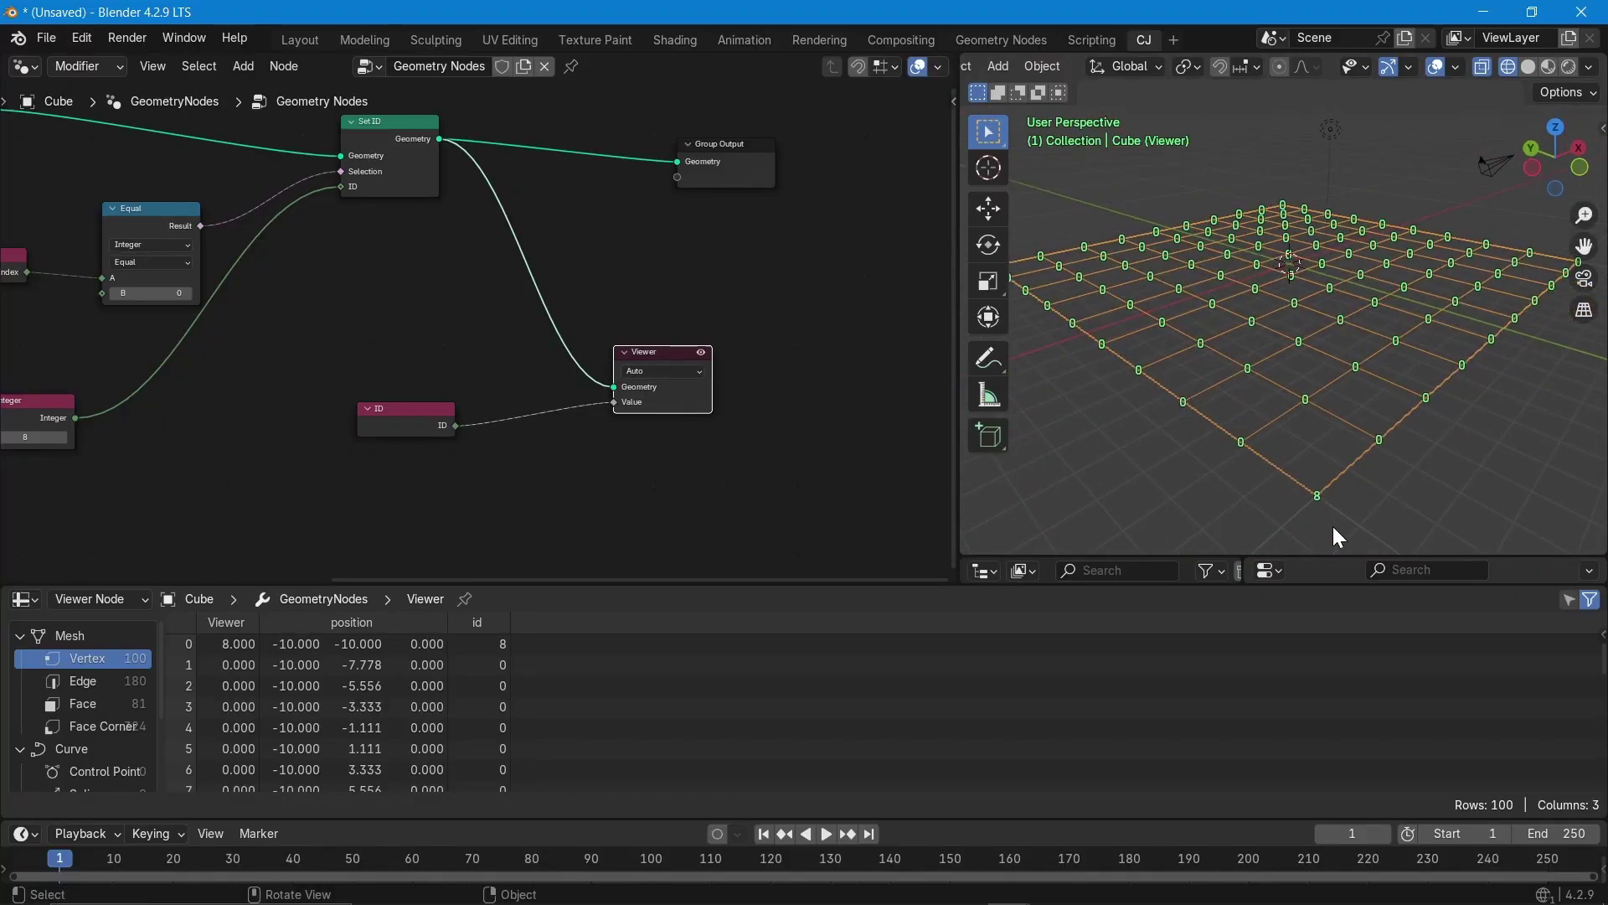
scroll(1333, 526, "up", 2)
scroll(1330, 414, "down", 3)
middle_click_drag(1330, 414, 1332, 451)
middle_click_drag(278, 468, 440, 465)
scroll(167, 436, "up", 3)
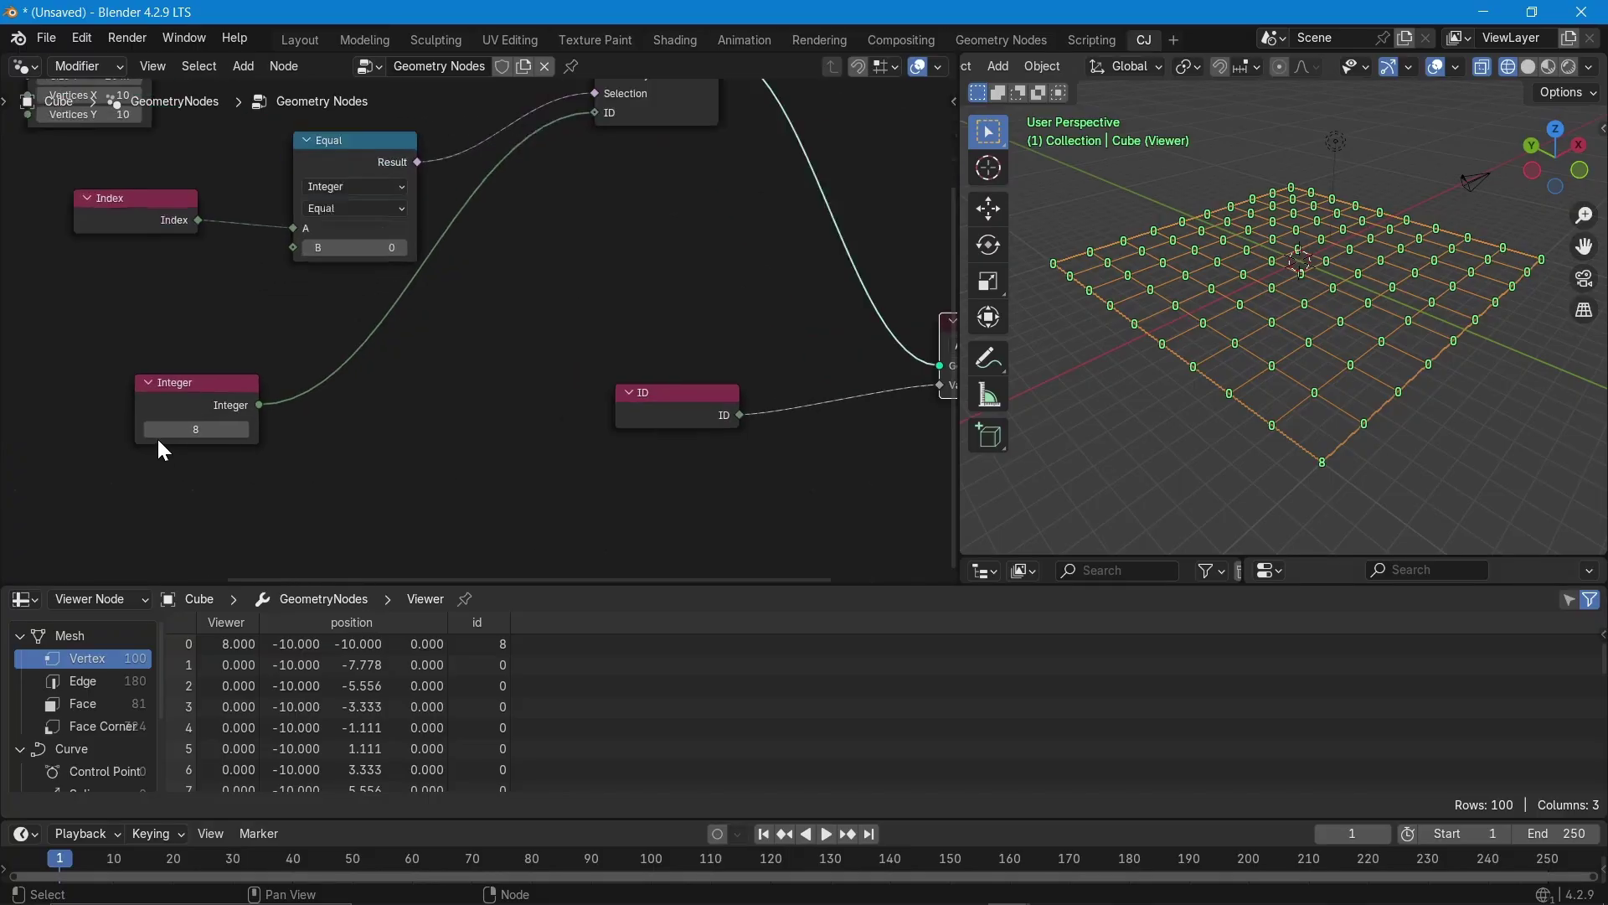
left_click(180, 428)
type("5")
key("Return")
left_click(203, 426)
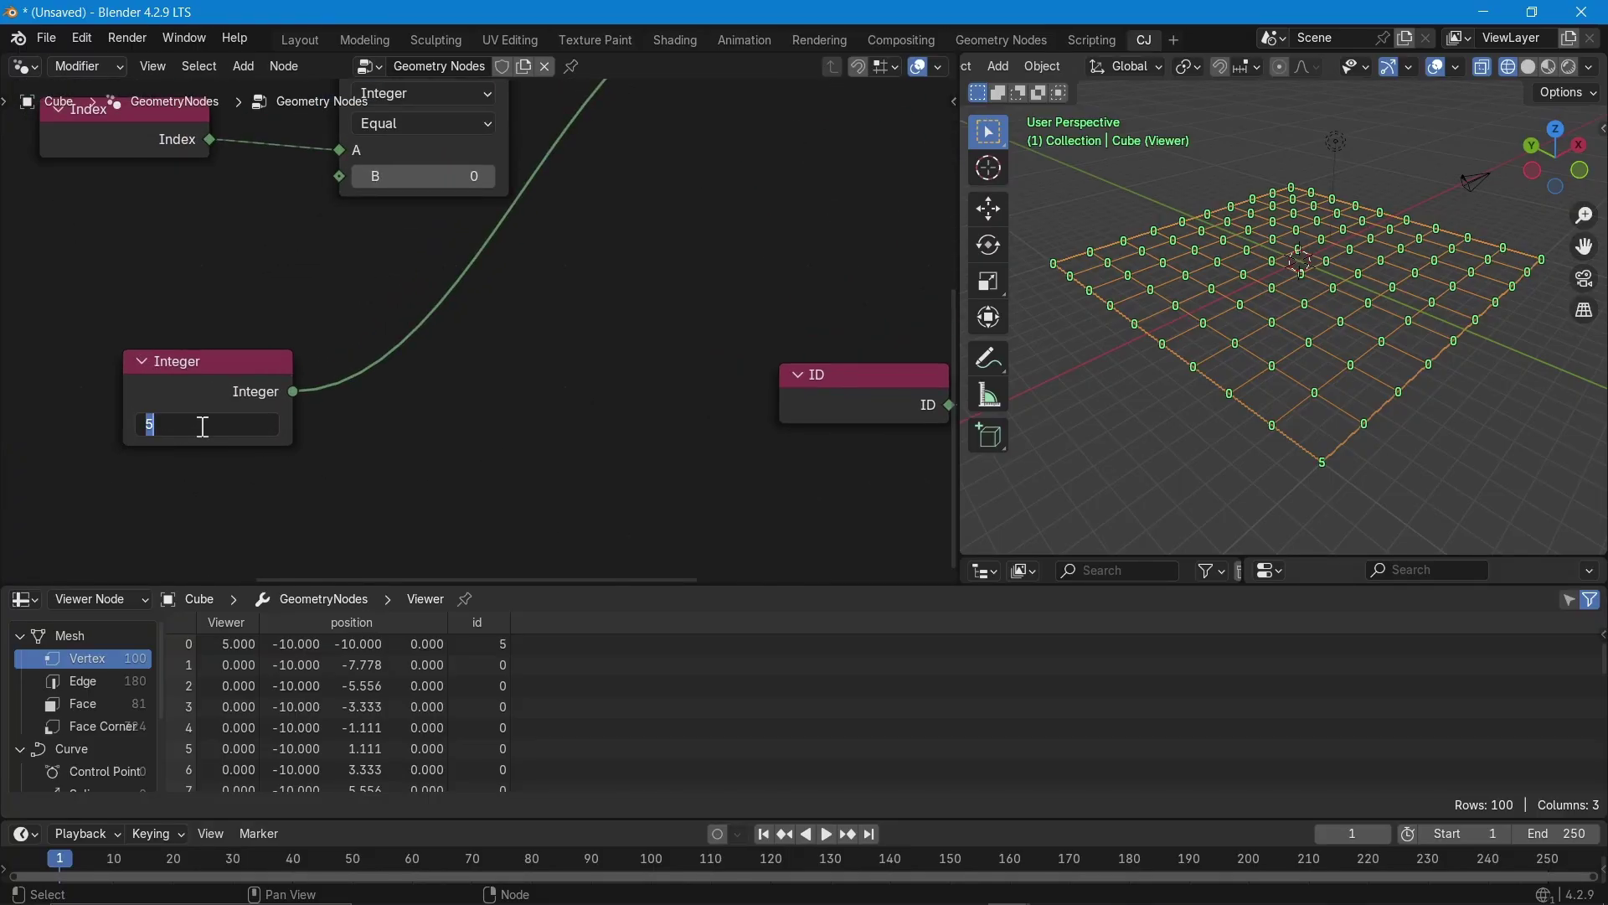
type("7")
key("Return")
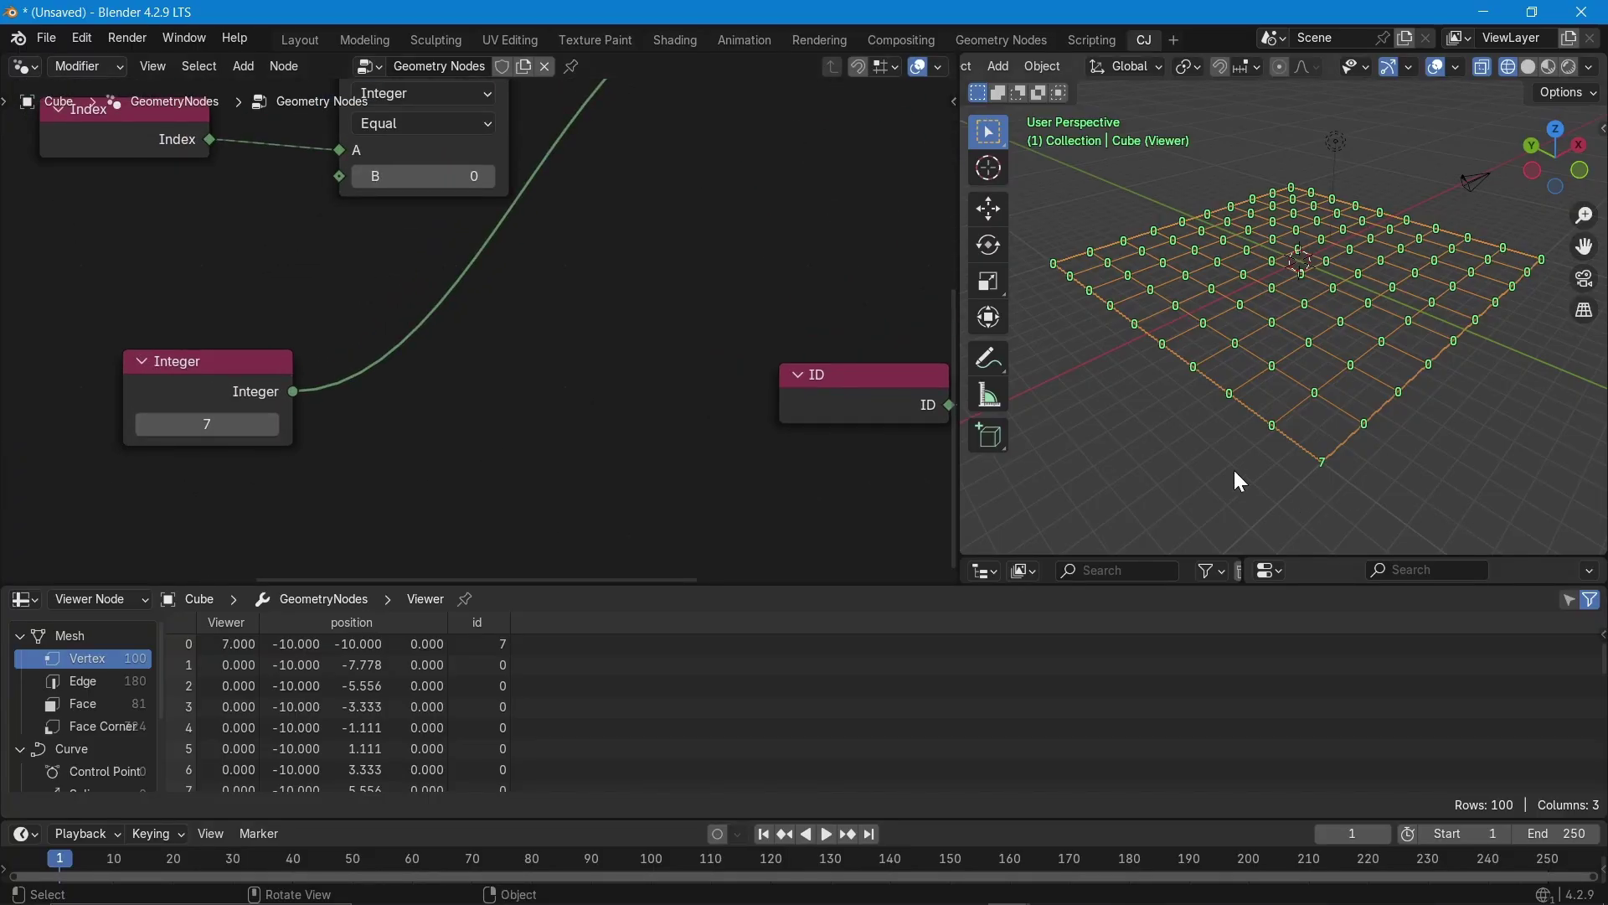
- Raise the Compare node's B value one unit at a time to 9, moving the assigned ID along the grid's edge
middle_click_drag(354, 309, 304, 355)
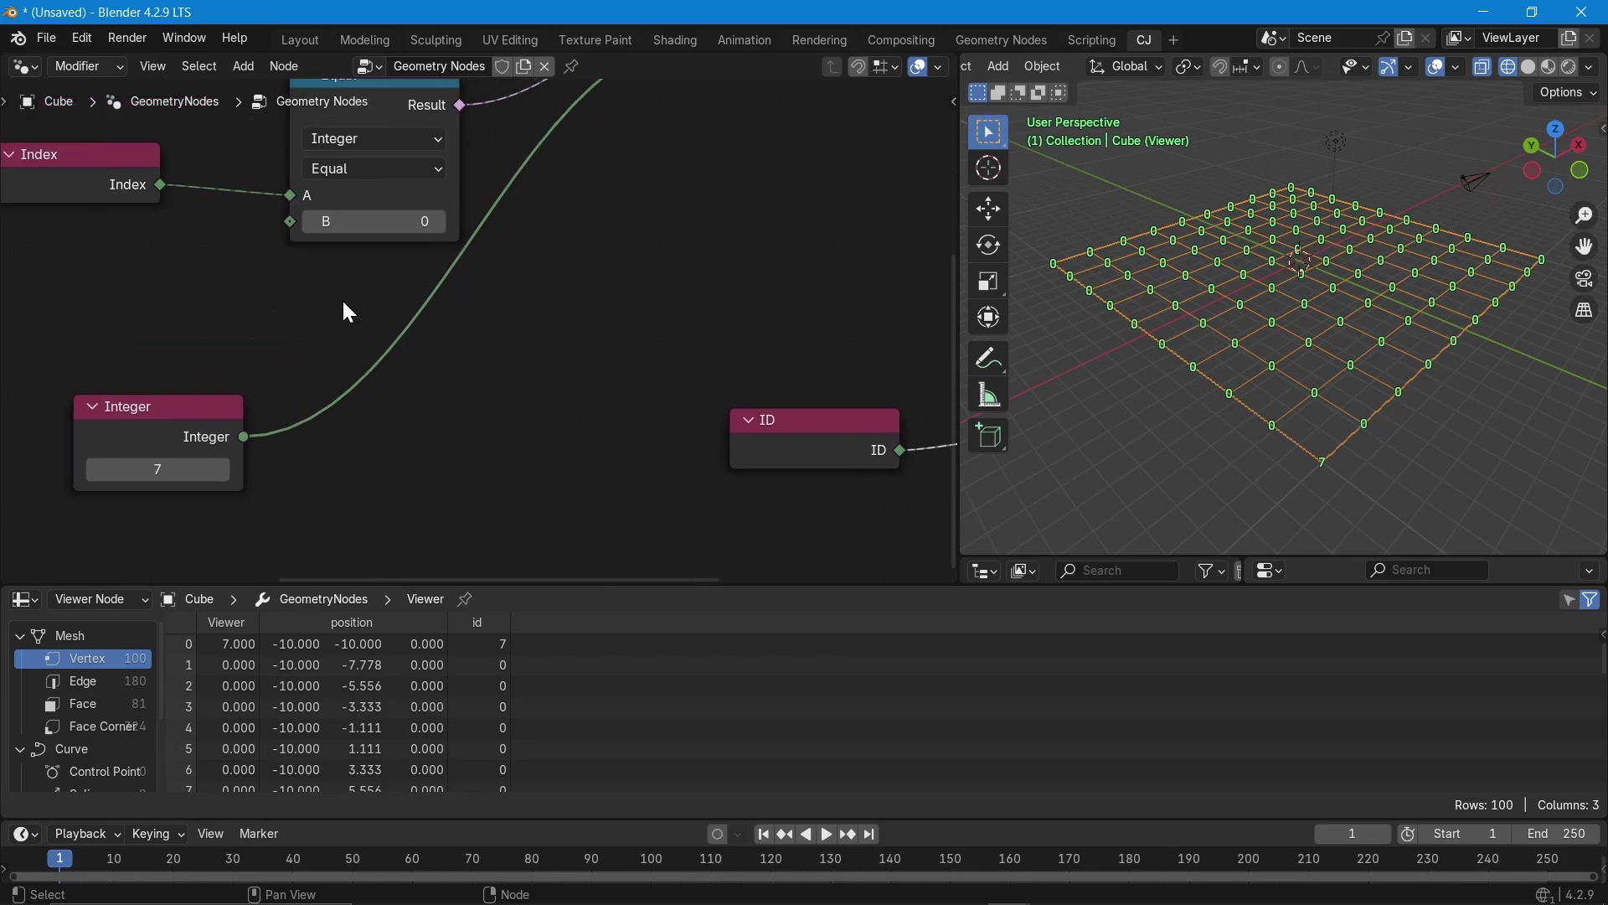
left_click(436, 221)
left_click(436, 220)
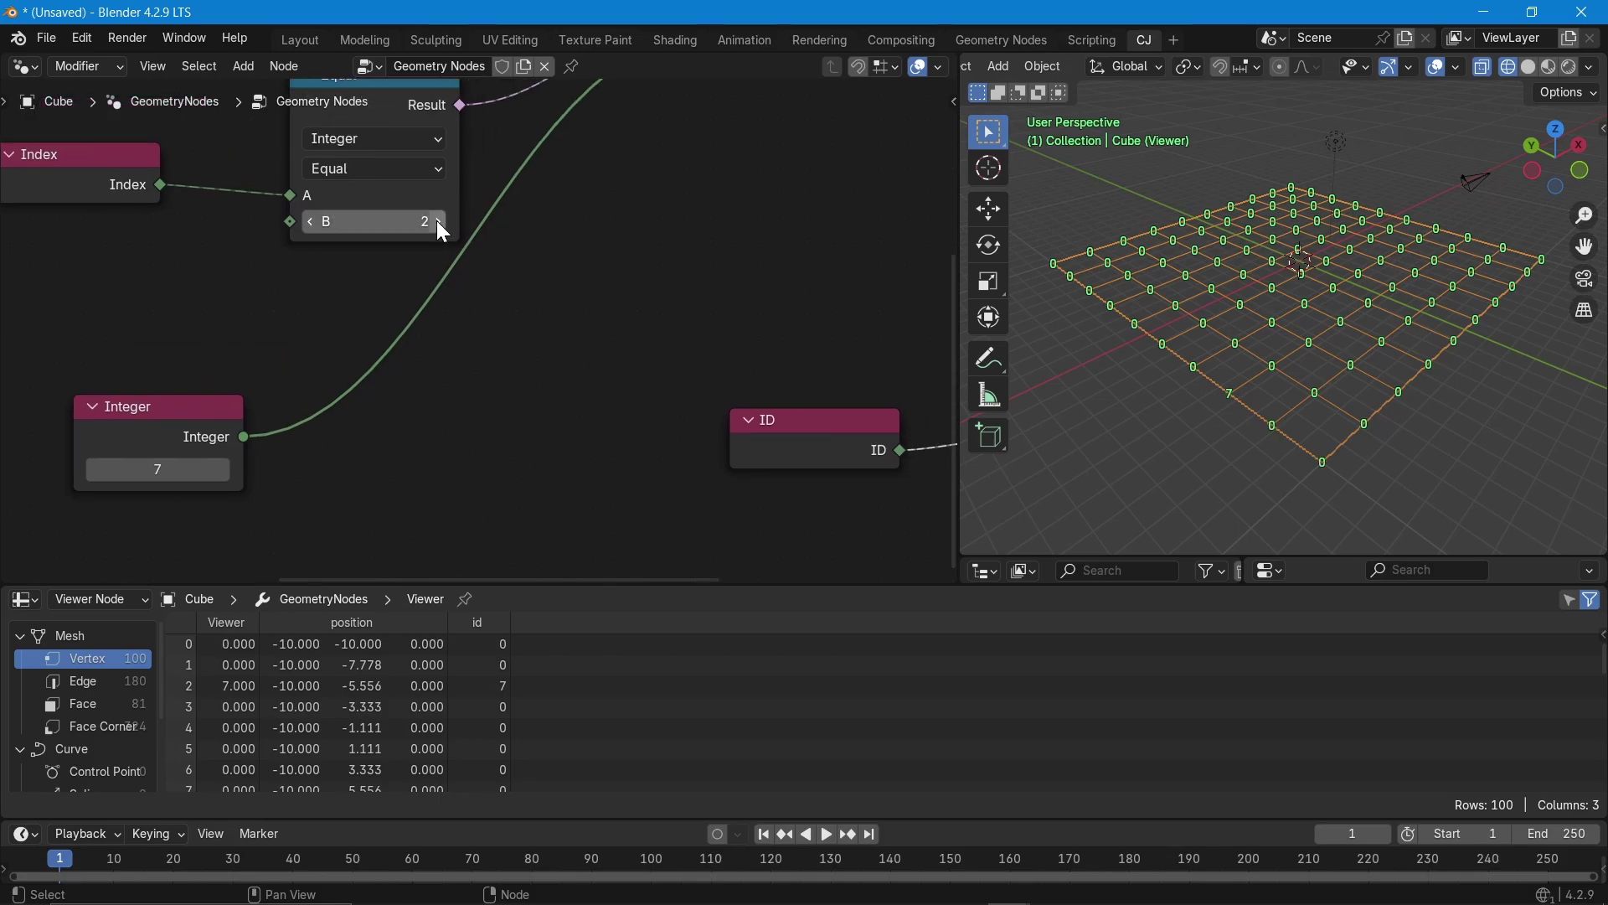
left_click(436, 220)
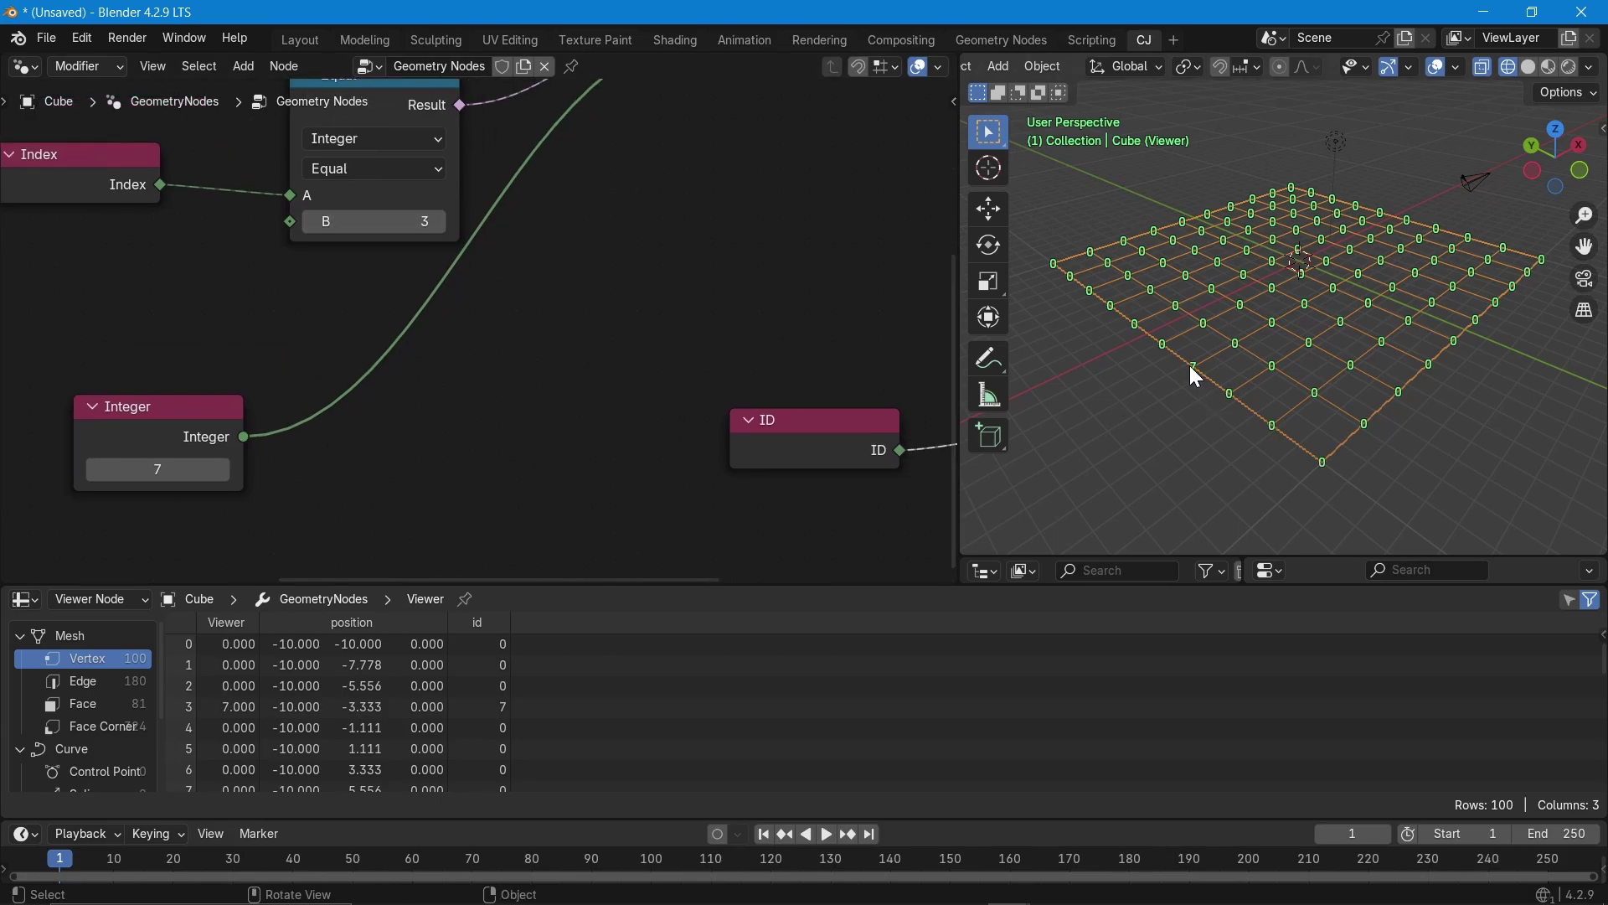
left_click(436, 221)
left_click(436, 221)
left_click(436, 221)
left_click(435, 222)
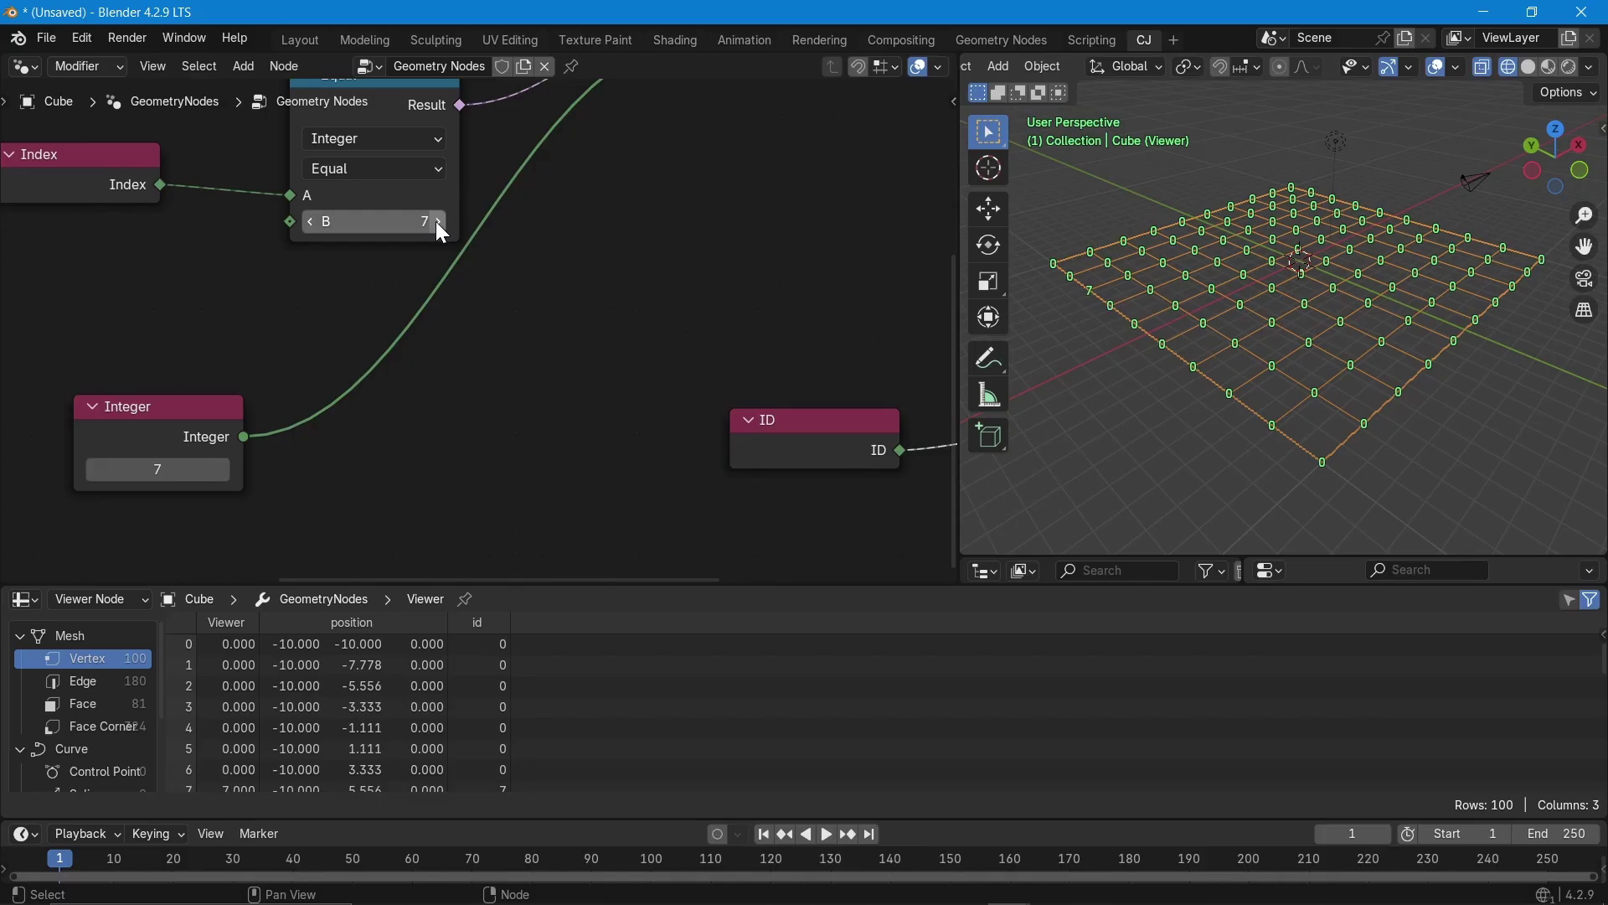
left_click(435, 221)
left_click(436, 221)
middle_click_drag(436, 221, 430, 306)
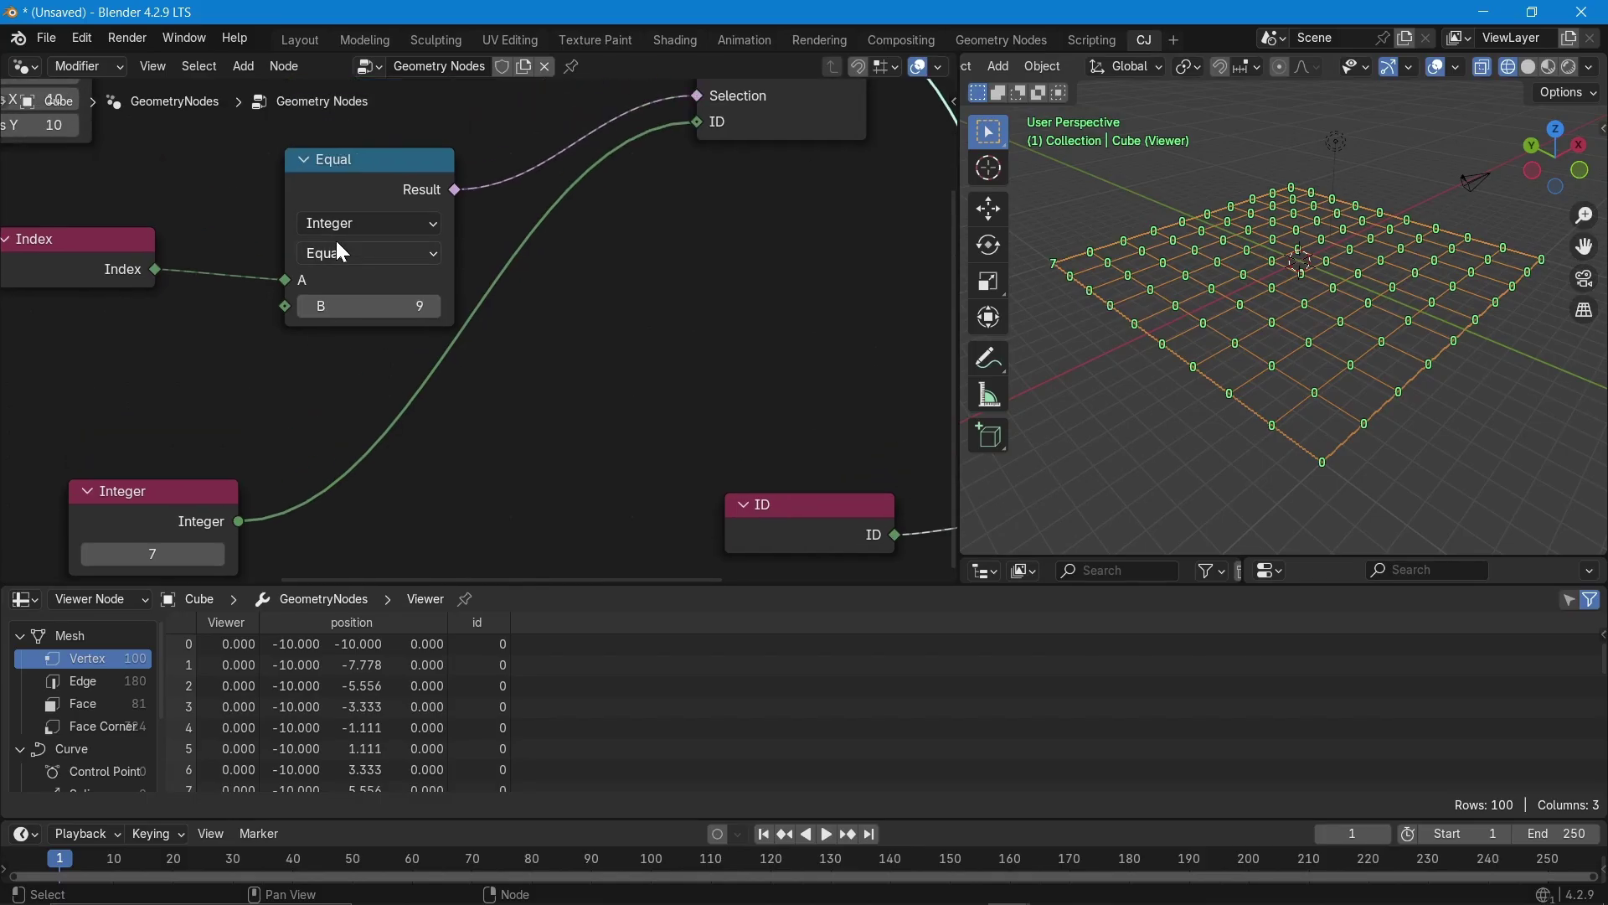
- Try the Compare node's Less Than and Greater Than operations on the grid's indices and switch back to Equal
left_click(360, 254)
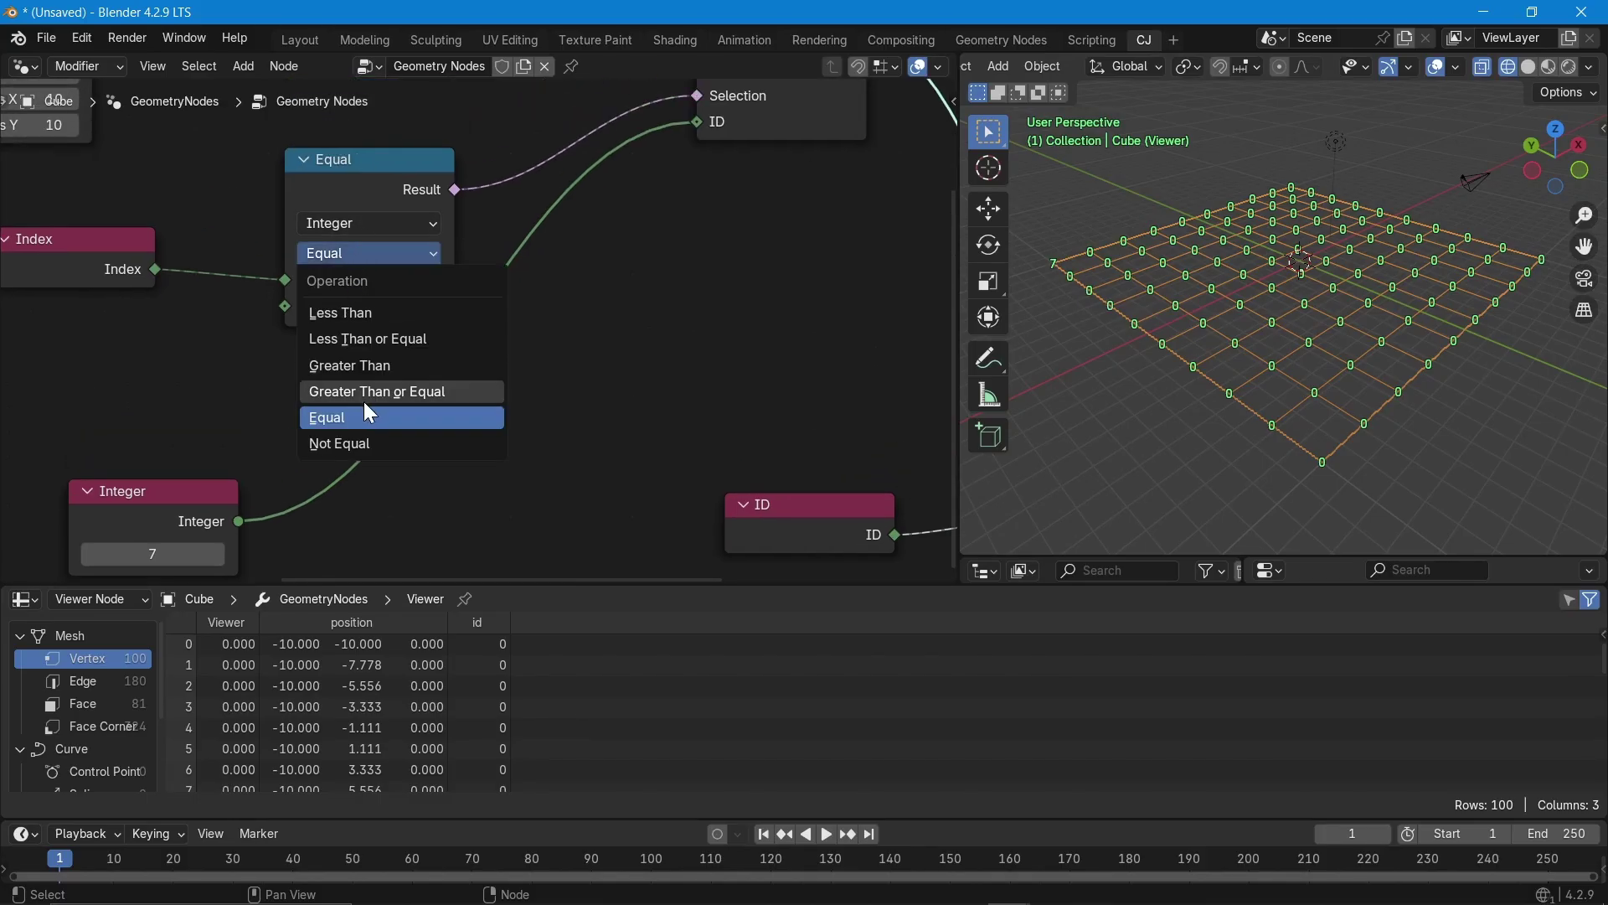
left_click(369, 313)
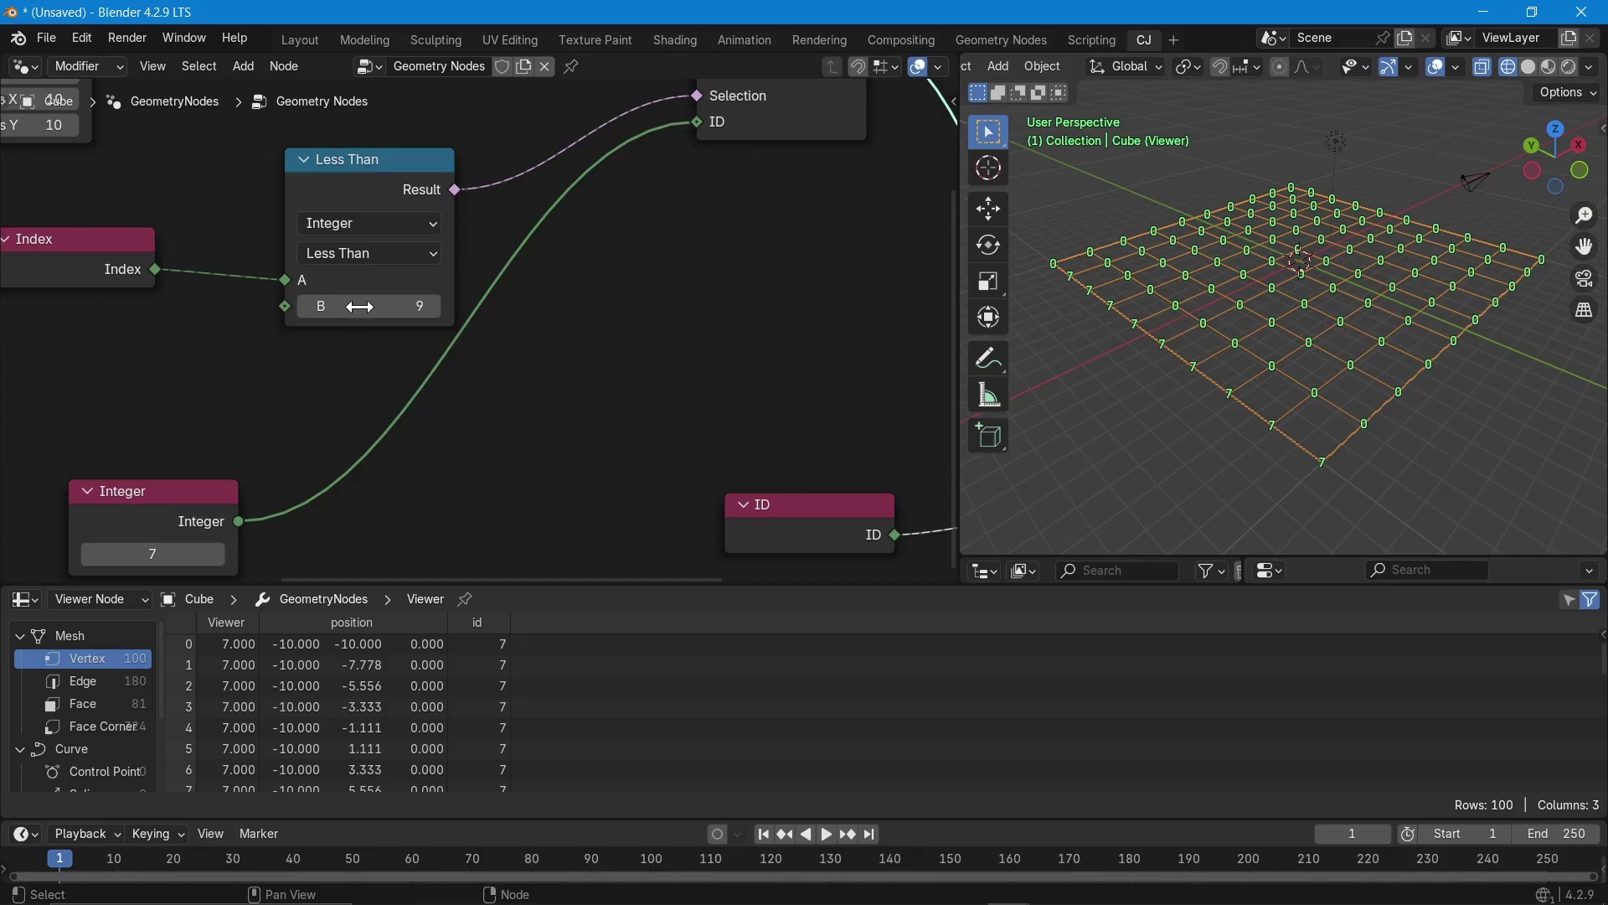
left_click(364, 250)
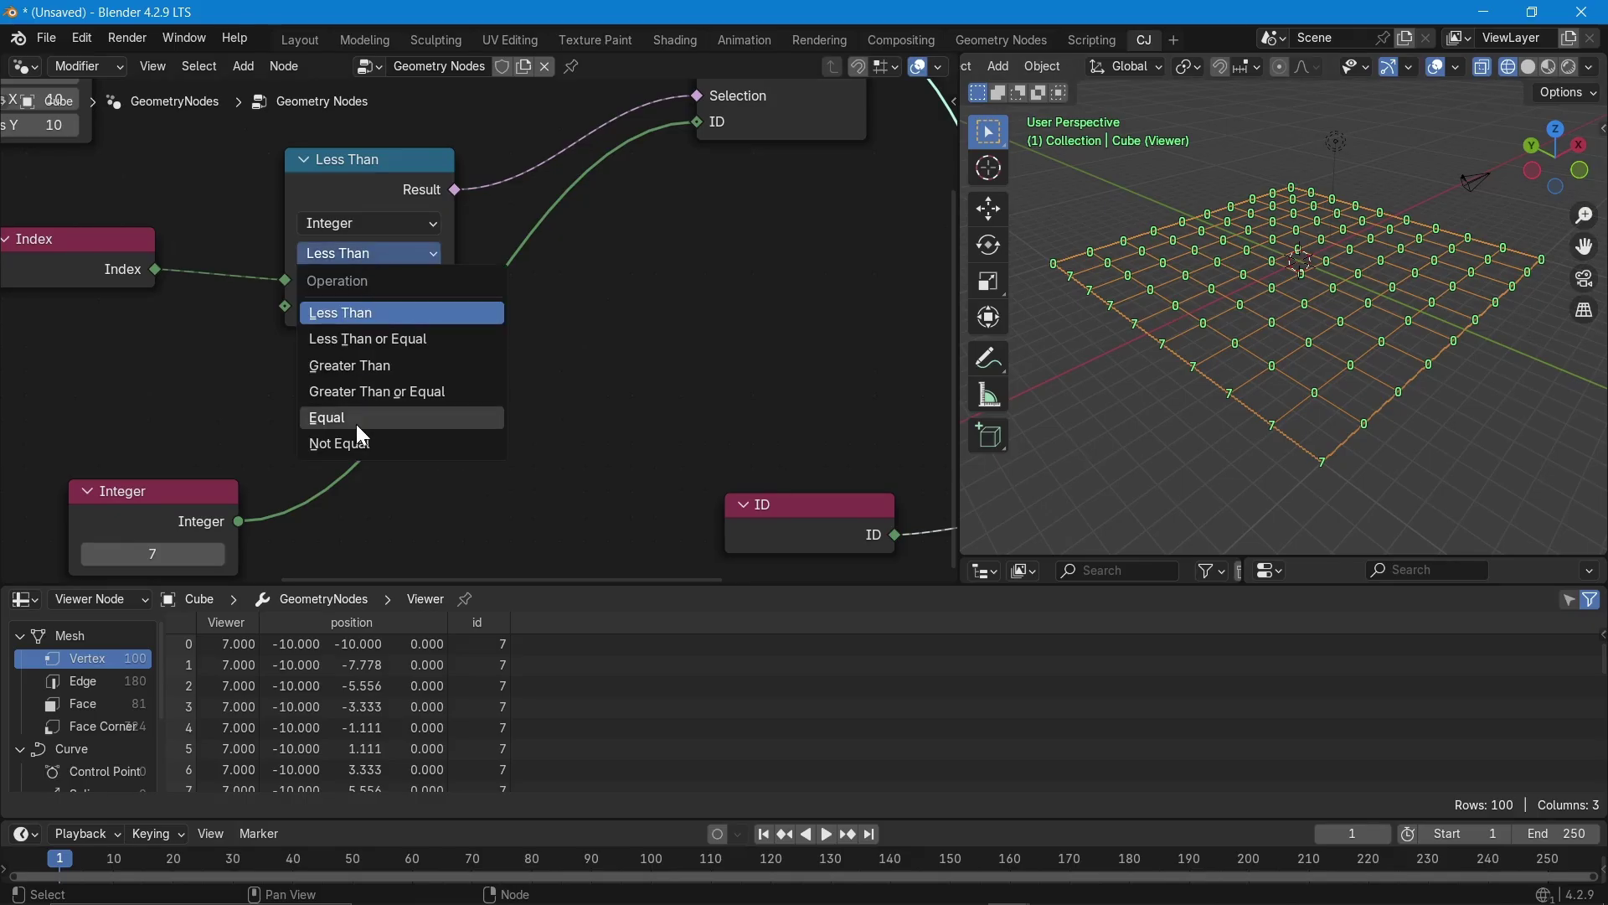
left_click(365, 365)
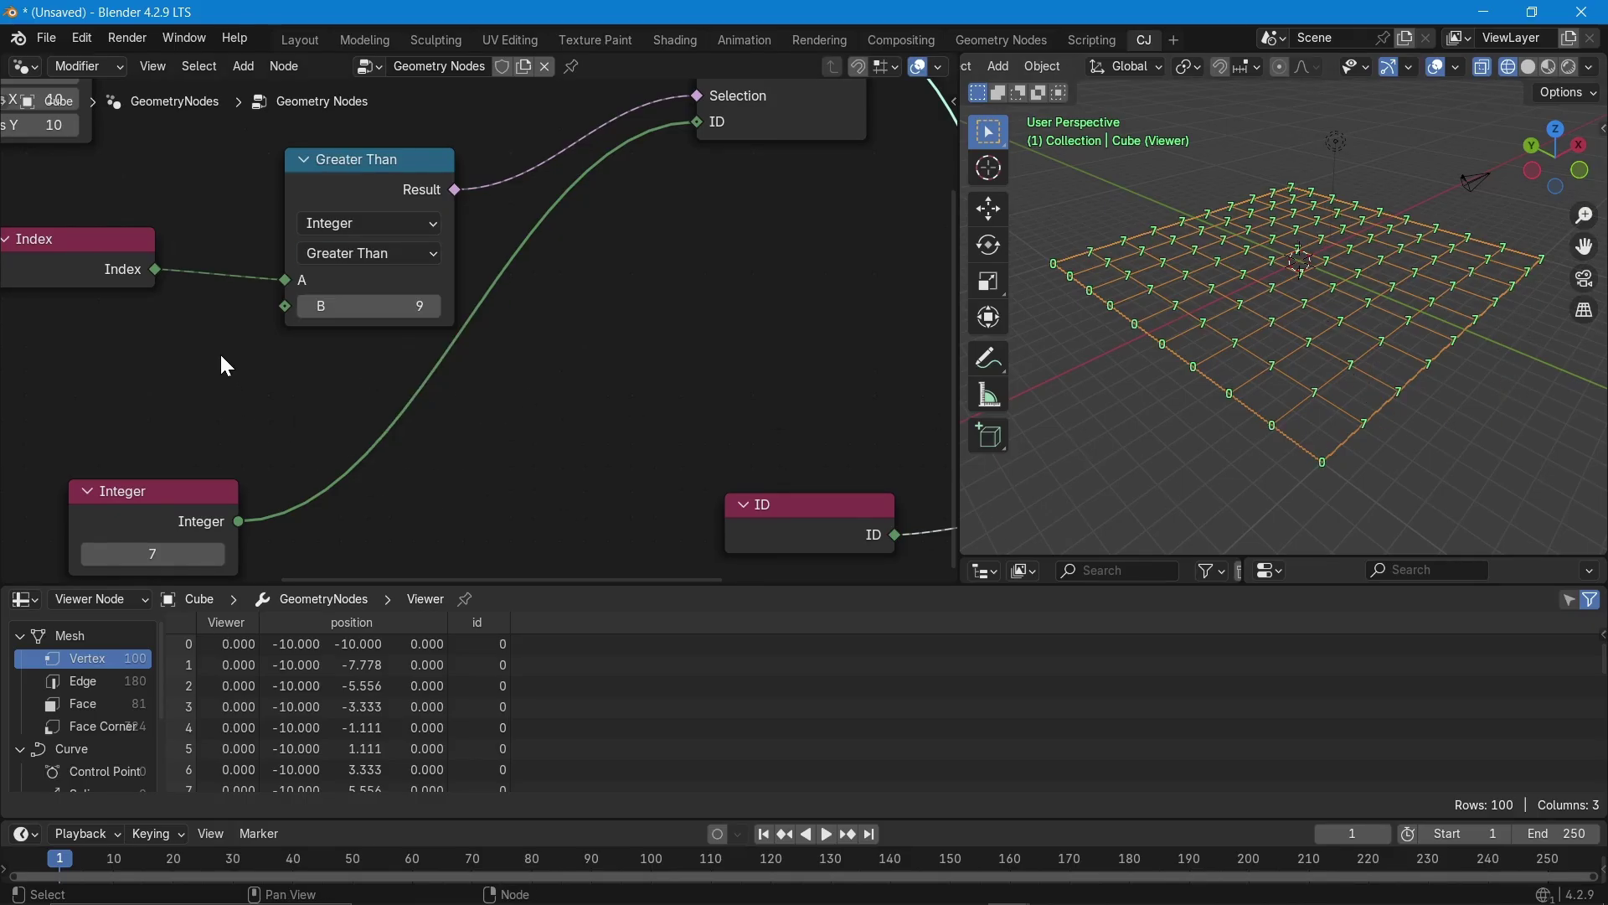
left_click(333, 251)
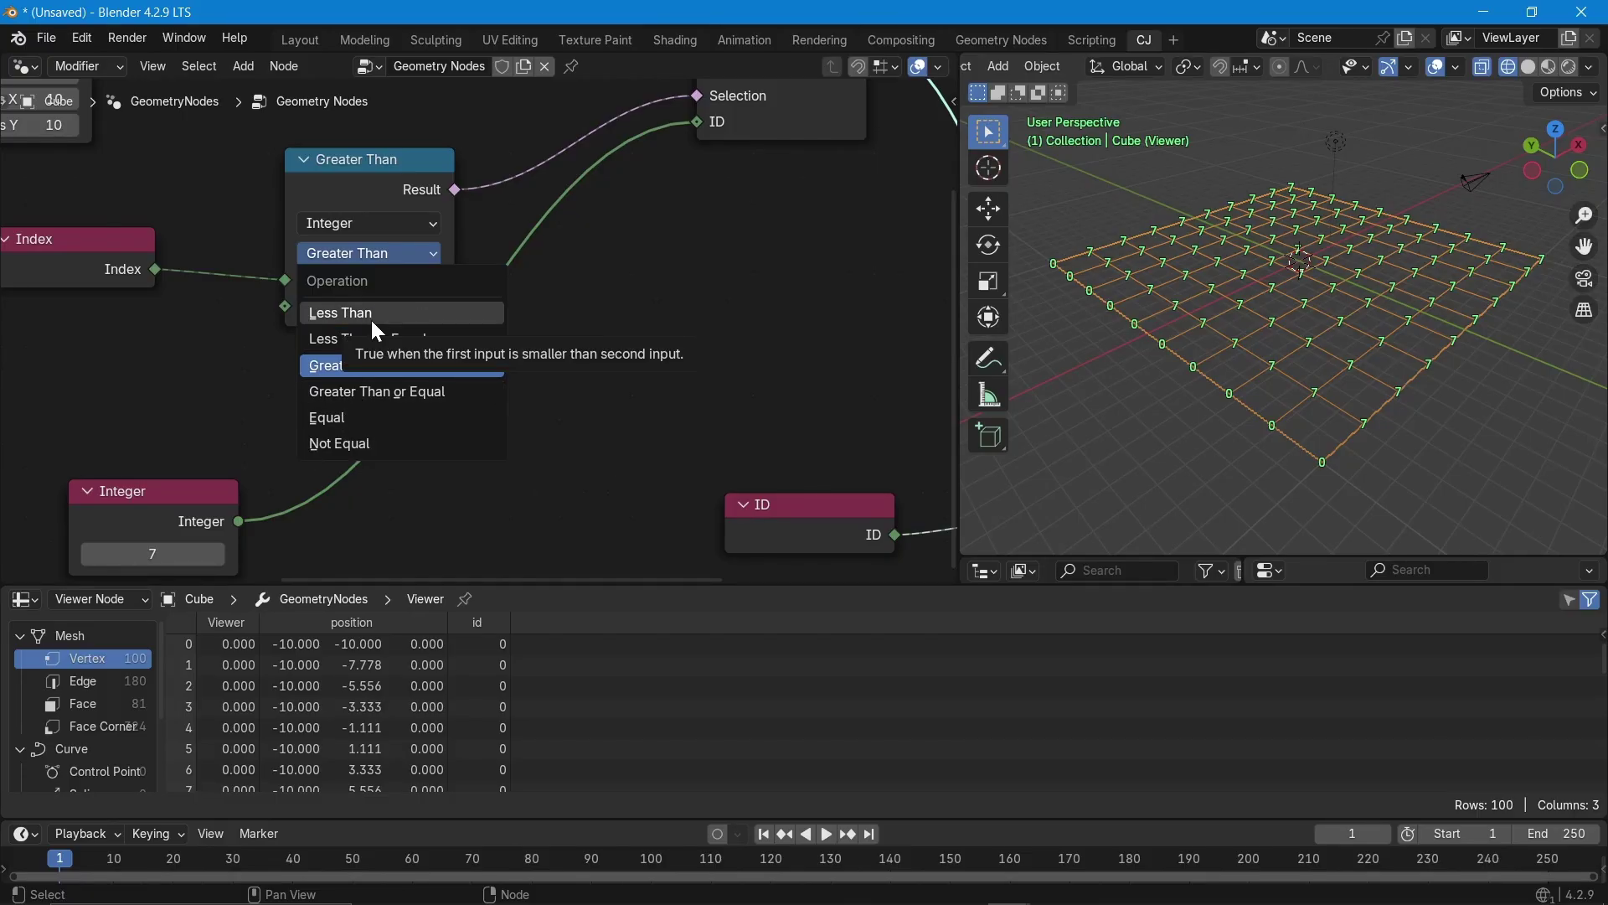
left_click(366, 416)
- Connect the Integer node's output to the Compare node's B input as well, and spread the Integer, Compare and Index nodes apart
scroll(462, 421, "down", 4)
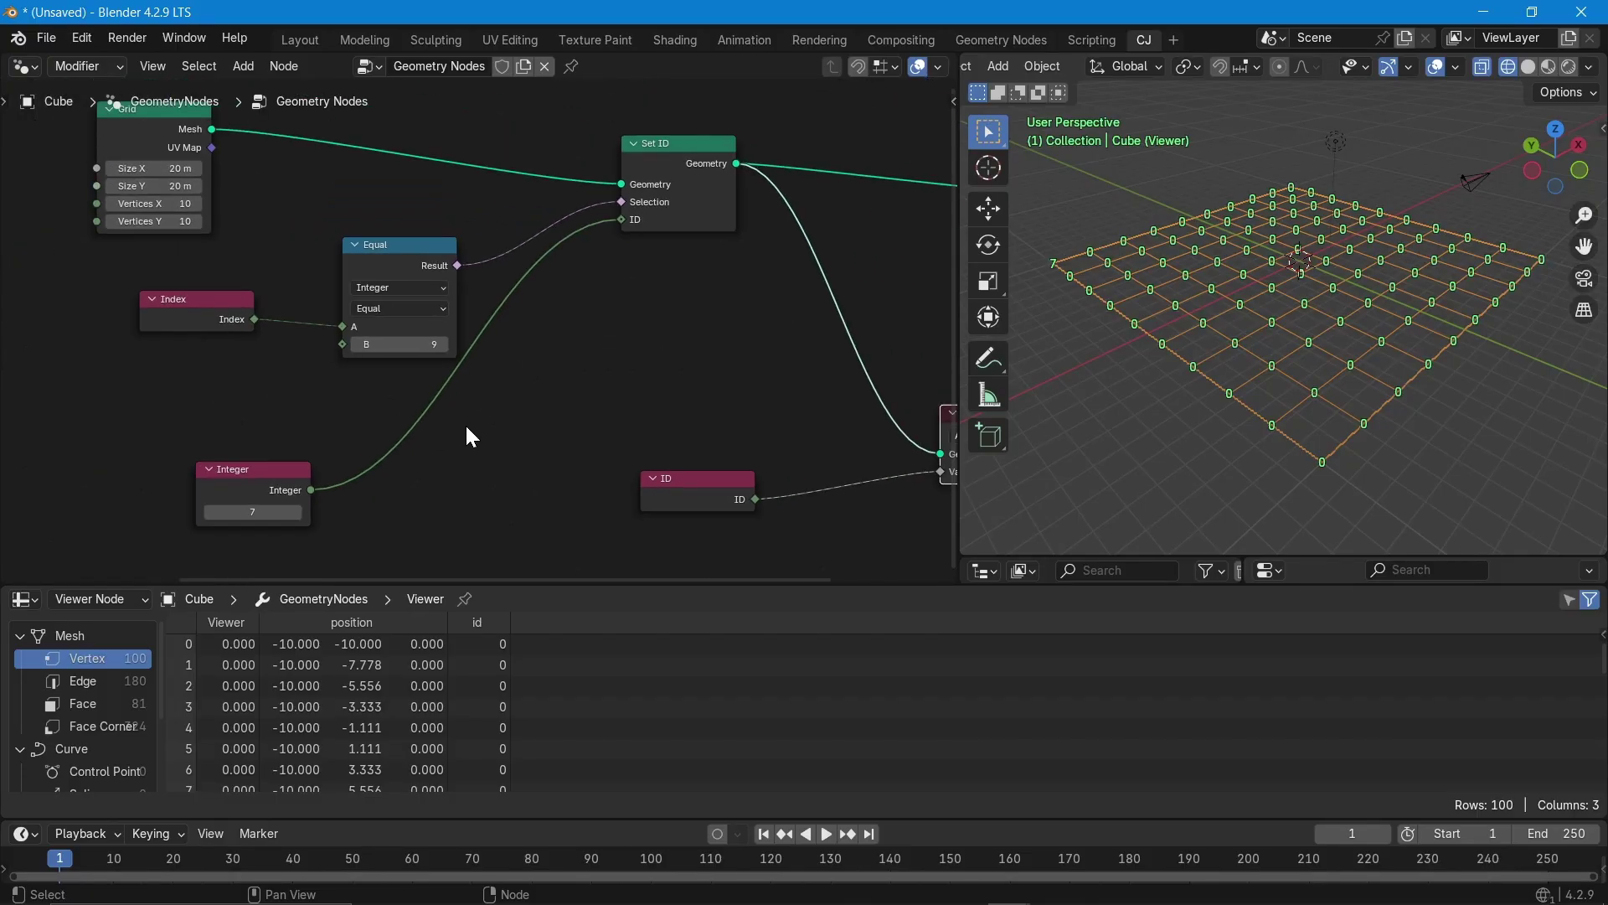
scroll(485, 450, "up", 1)
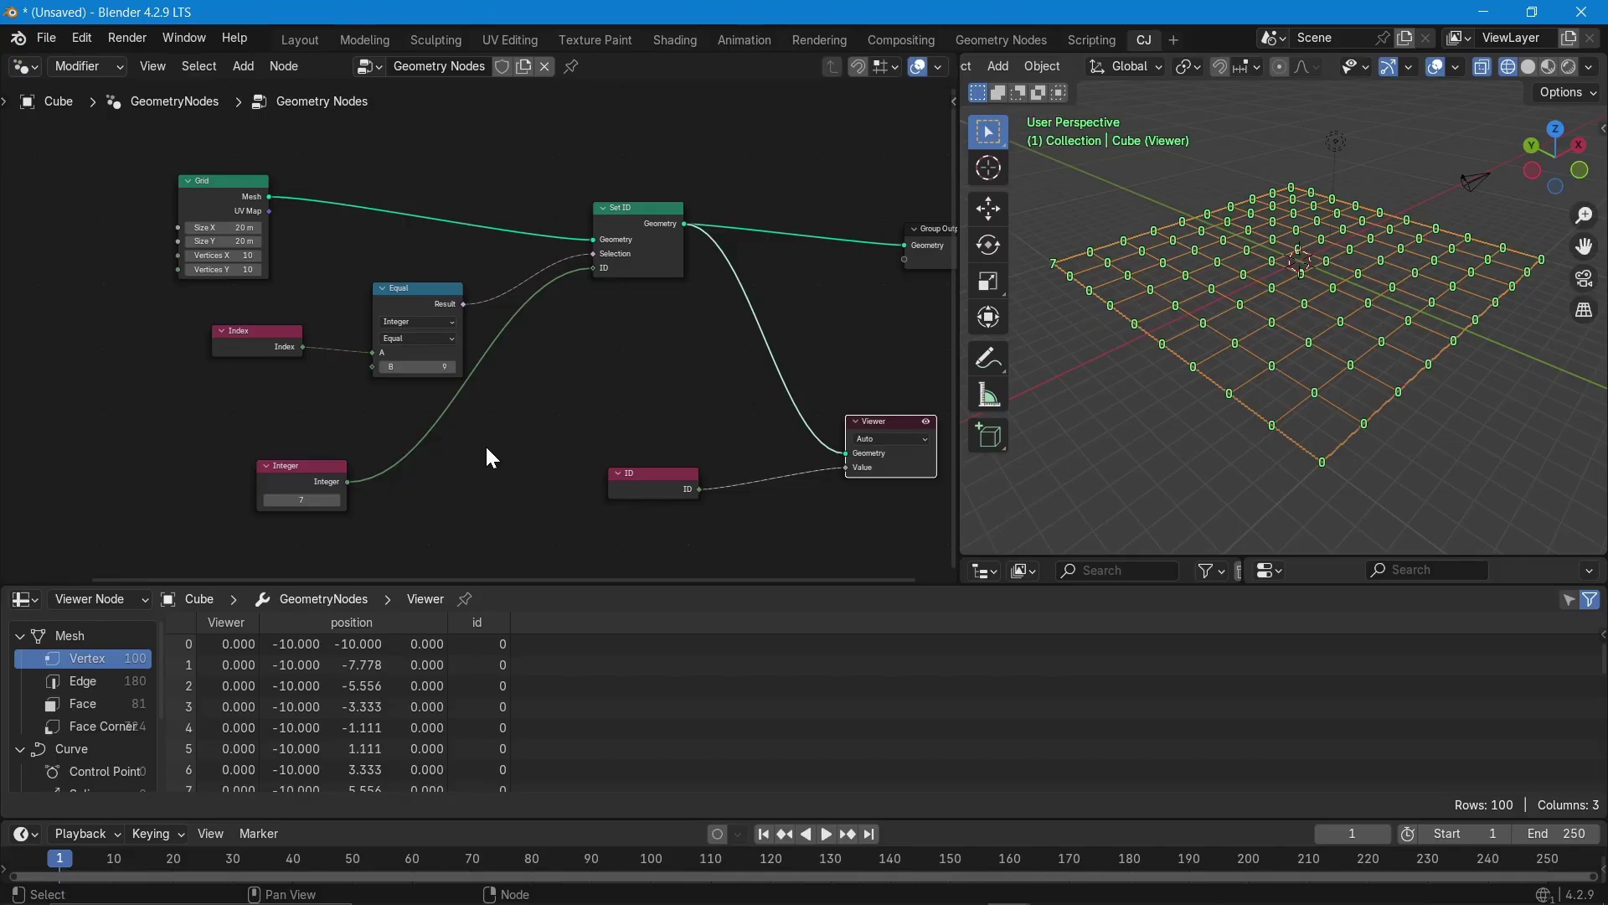
middle_click_drag(427, 499, 478, 427)
scroll(479, 428, "up", 2)
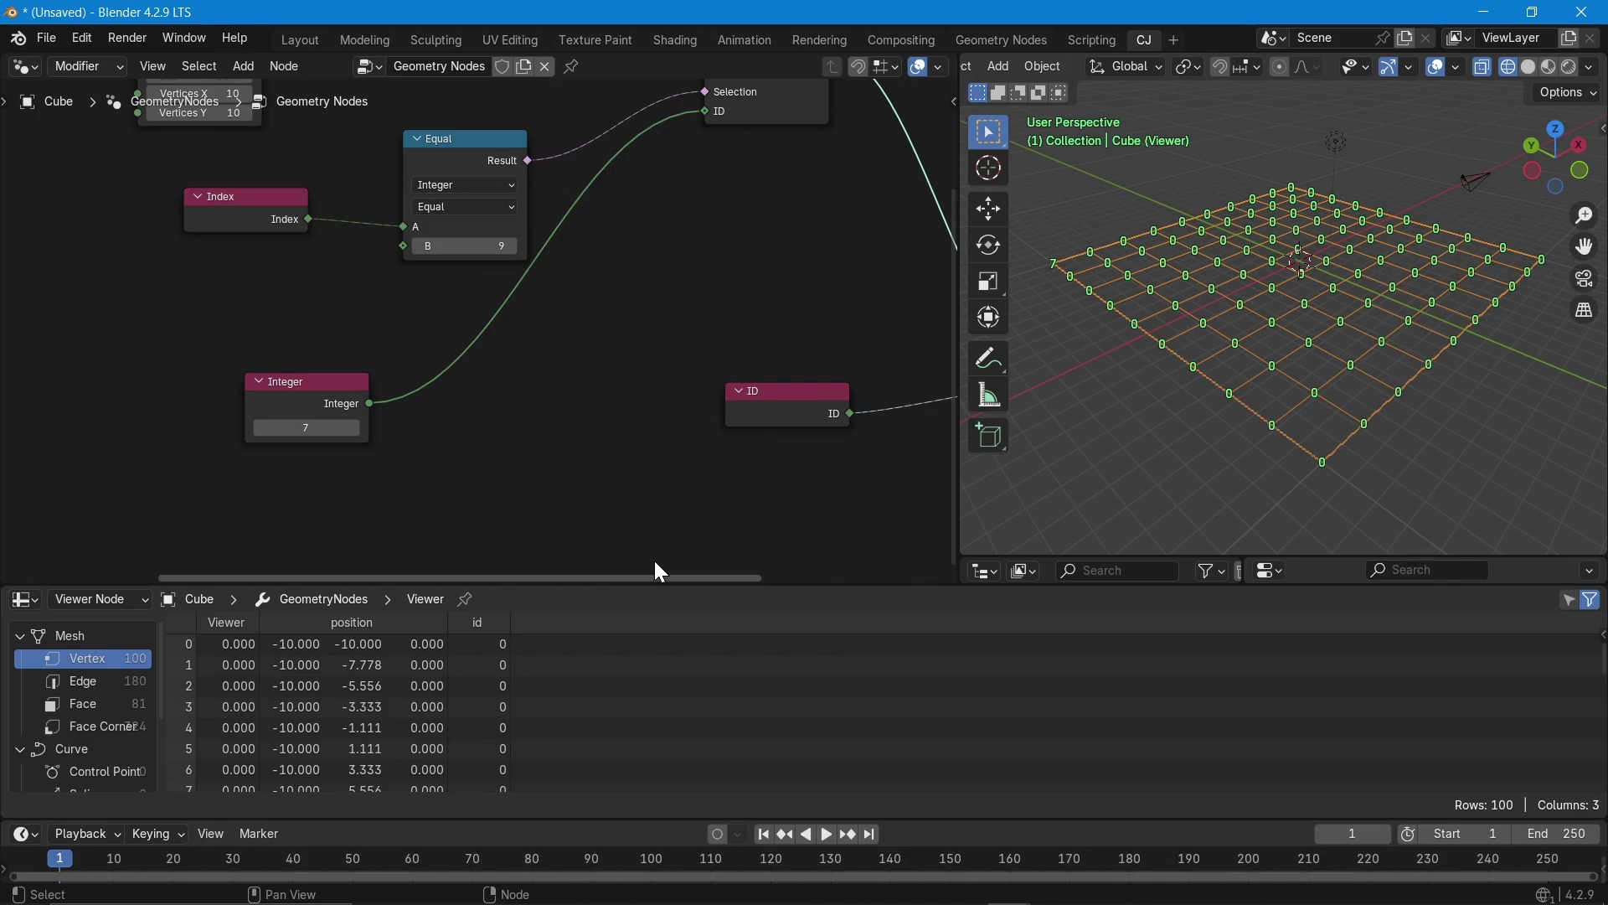
left_click_drag(332, 406, 397, 242)
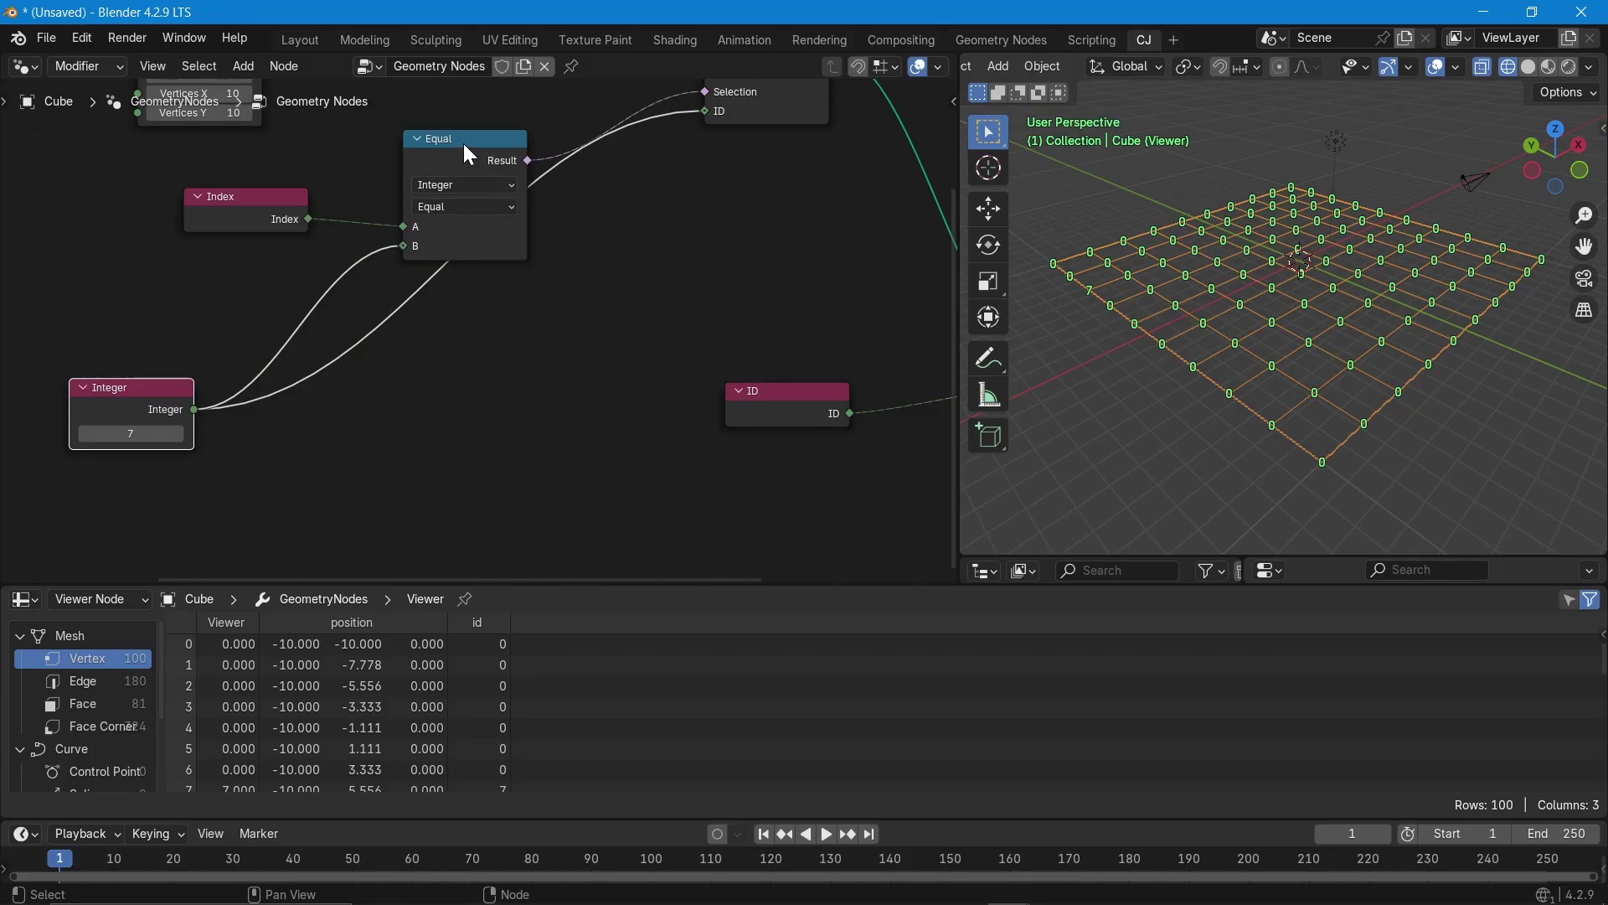
left_click_drag(470, 155, 414, 146)
left_click_drag(248, 210, 101, 210)
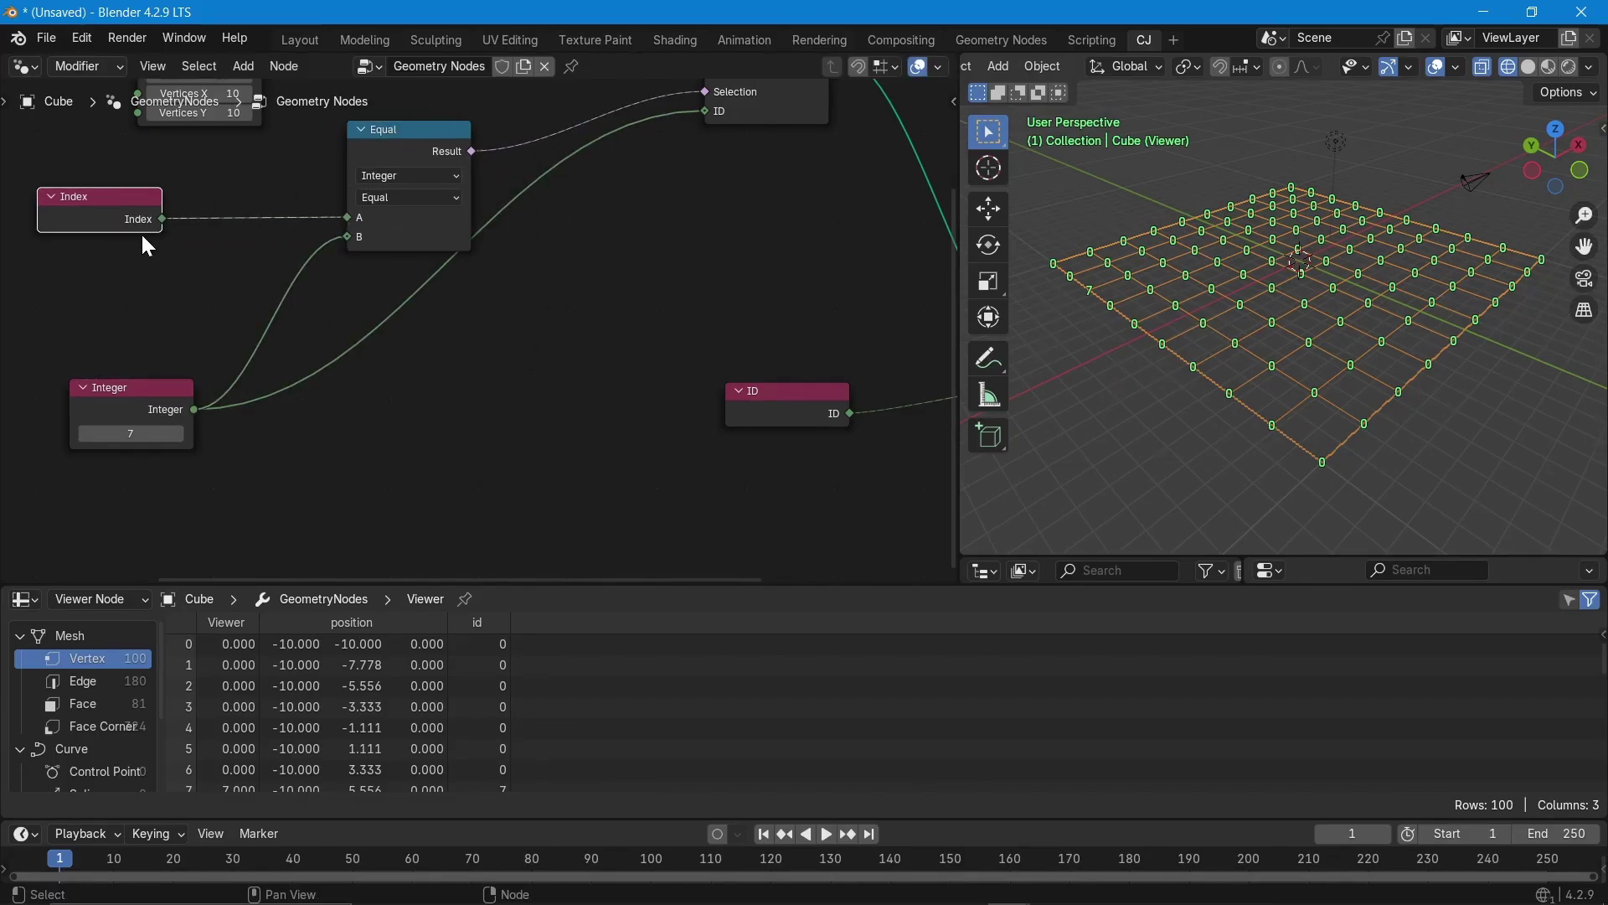
- Set the Integer node to 1 so it drives both the selected index and the assigned ID
left_click(127, 437)
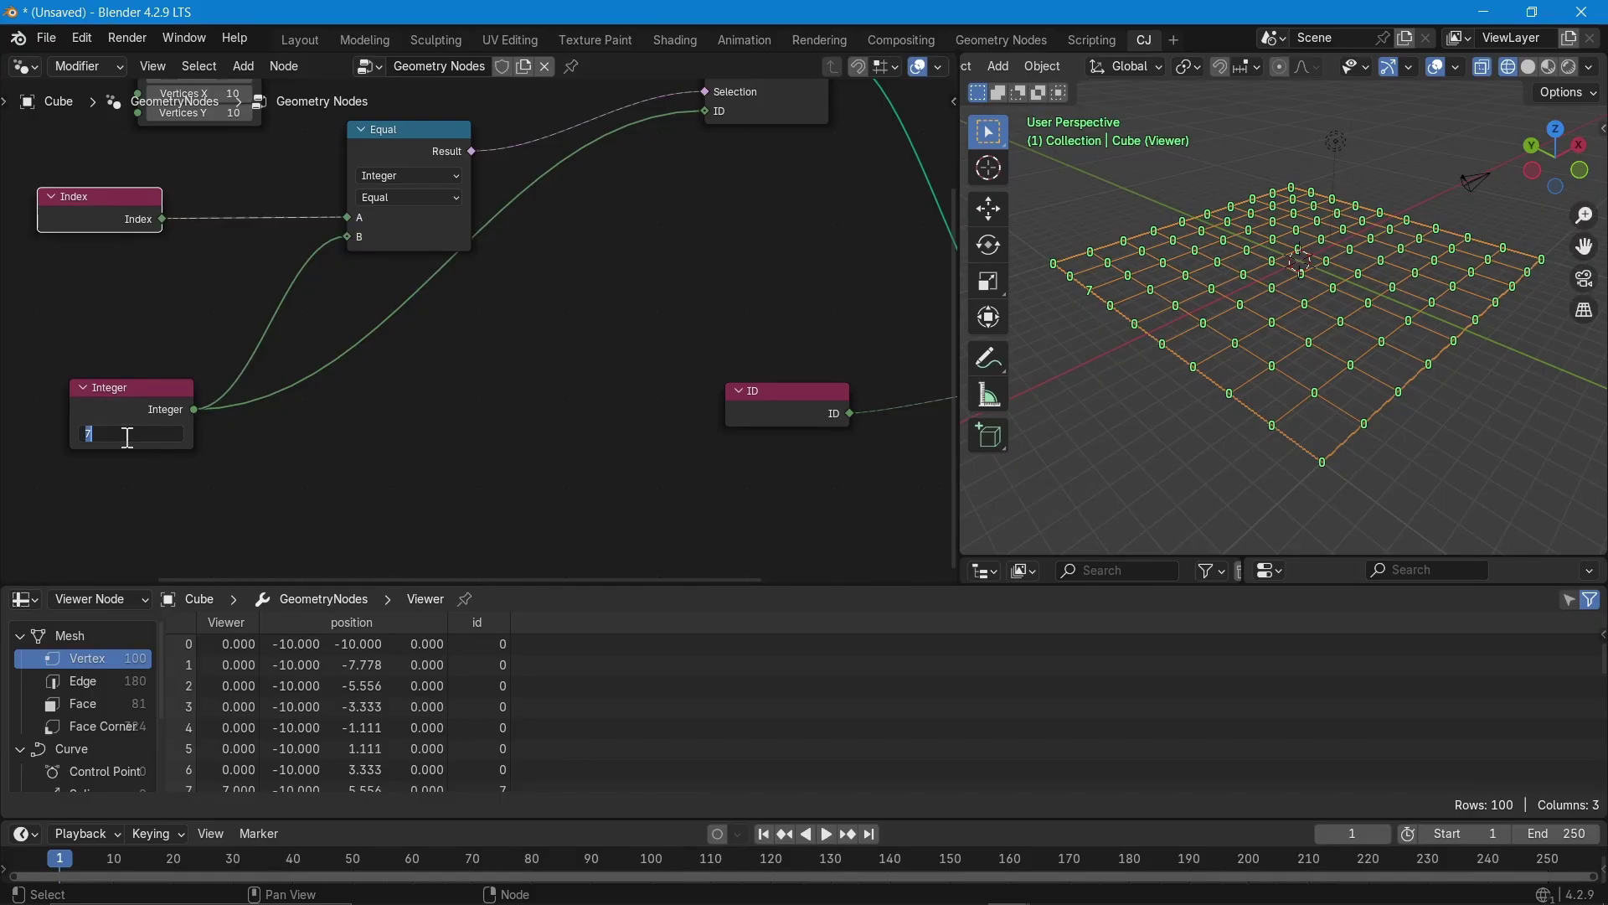
type("1")
key("Return")
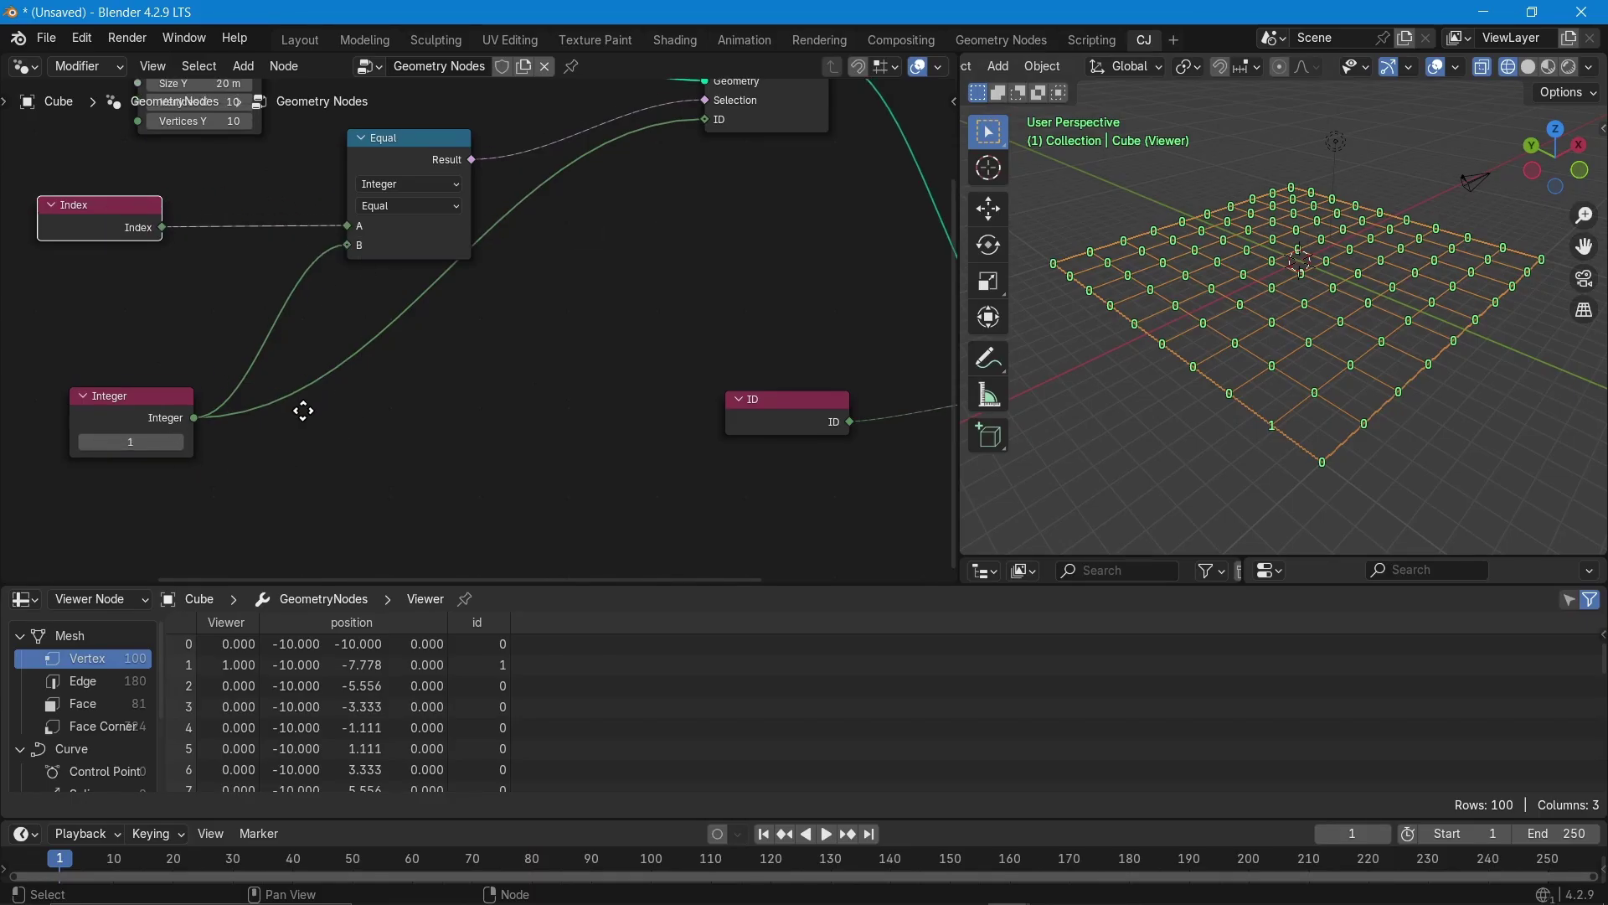
- Raise the Integer value one unit at a time to 32, moving the matching ID across the grid, and reset it to 1
middle_click_drag(305, 407, 155, 529)
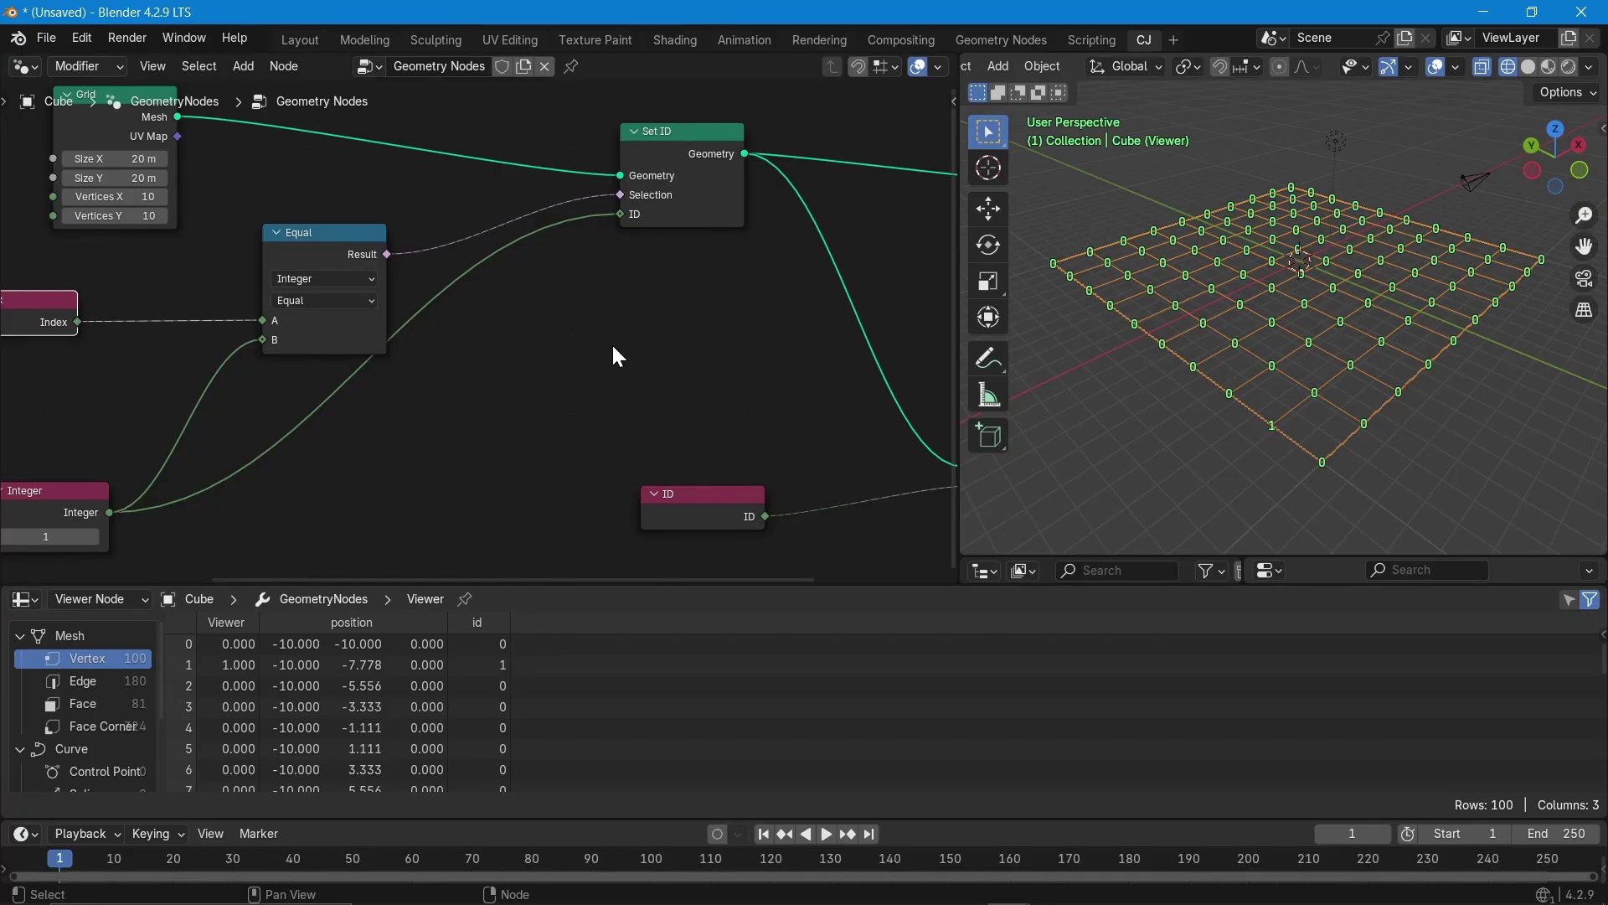
middle_click_drag(603, 426, 715, 201)
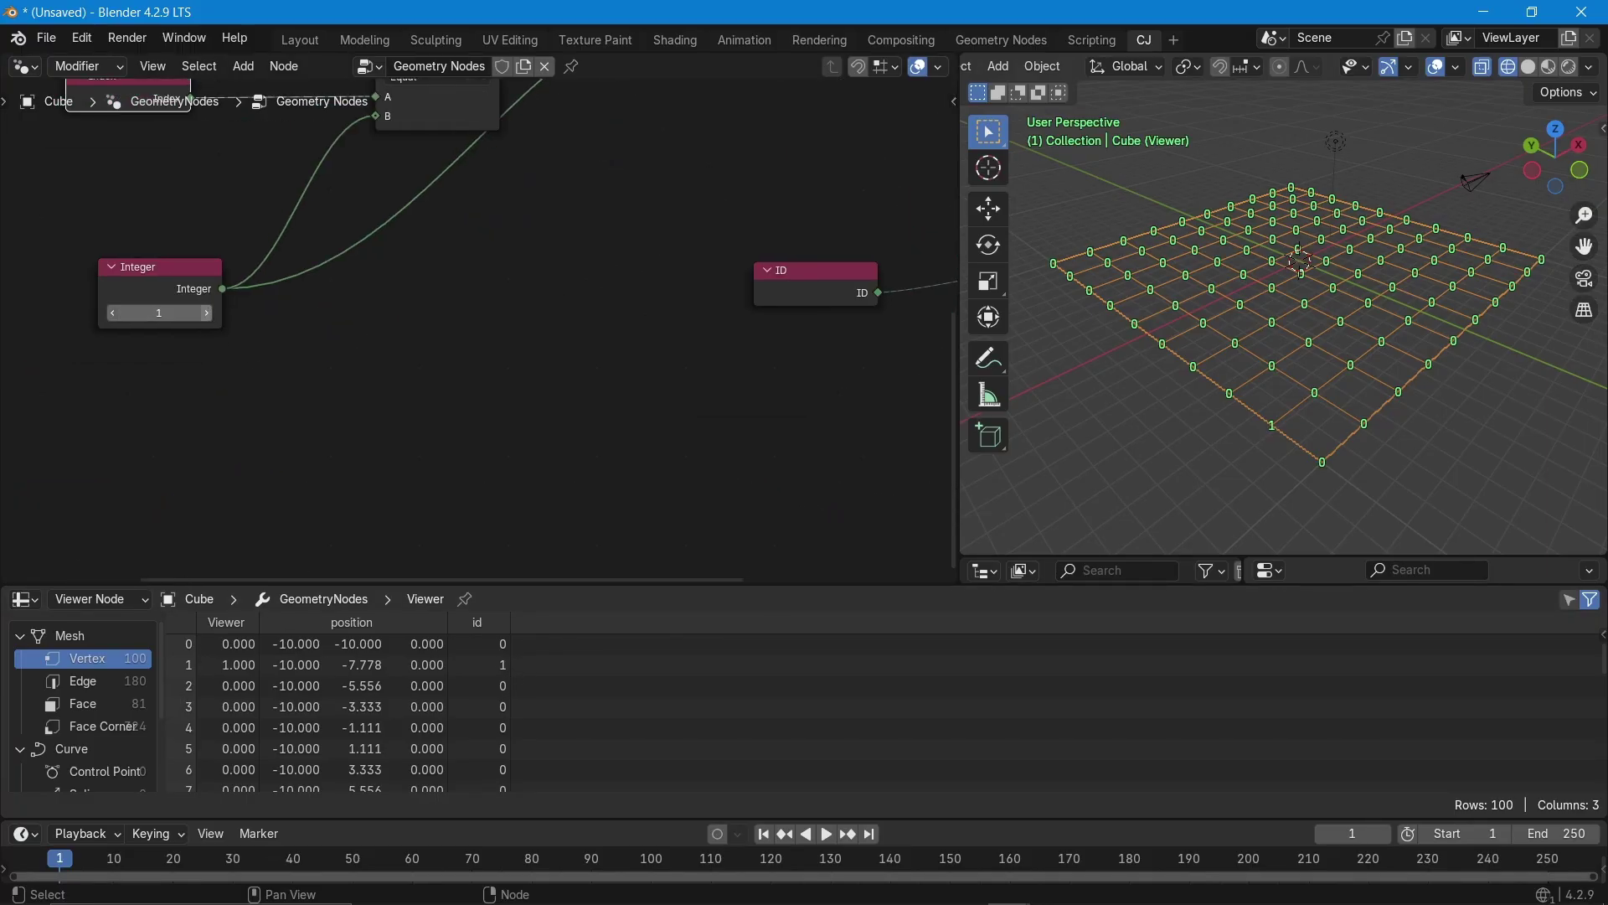
left_click(207, 314)
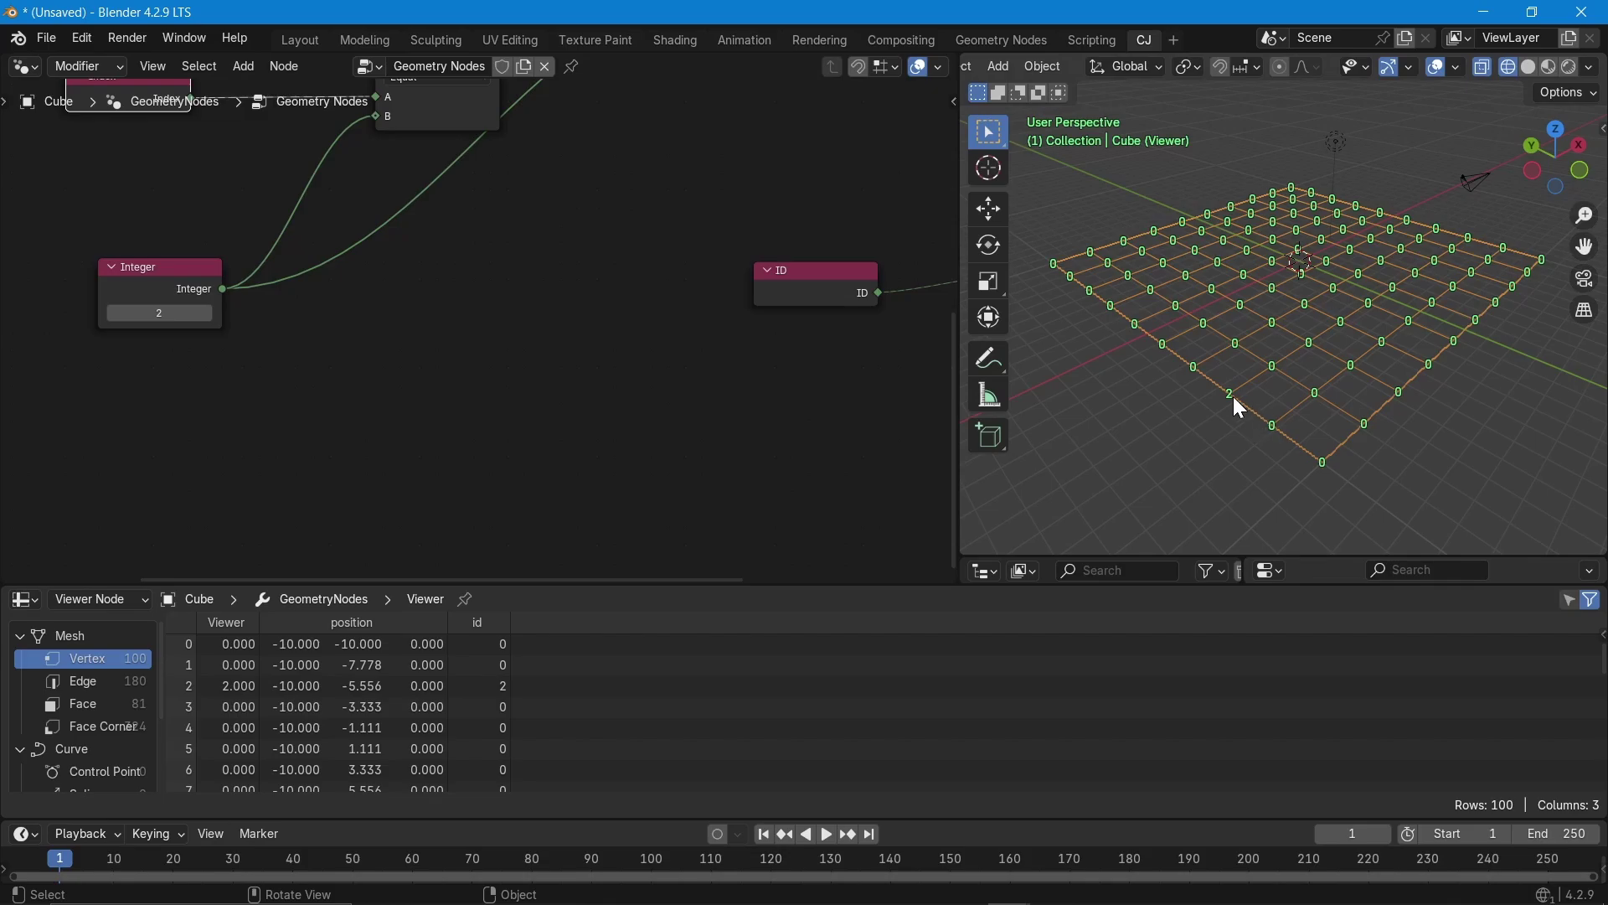
left_click(207, 314)
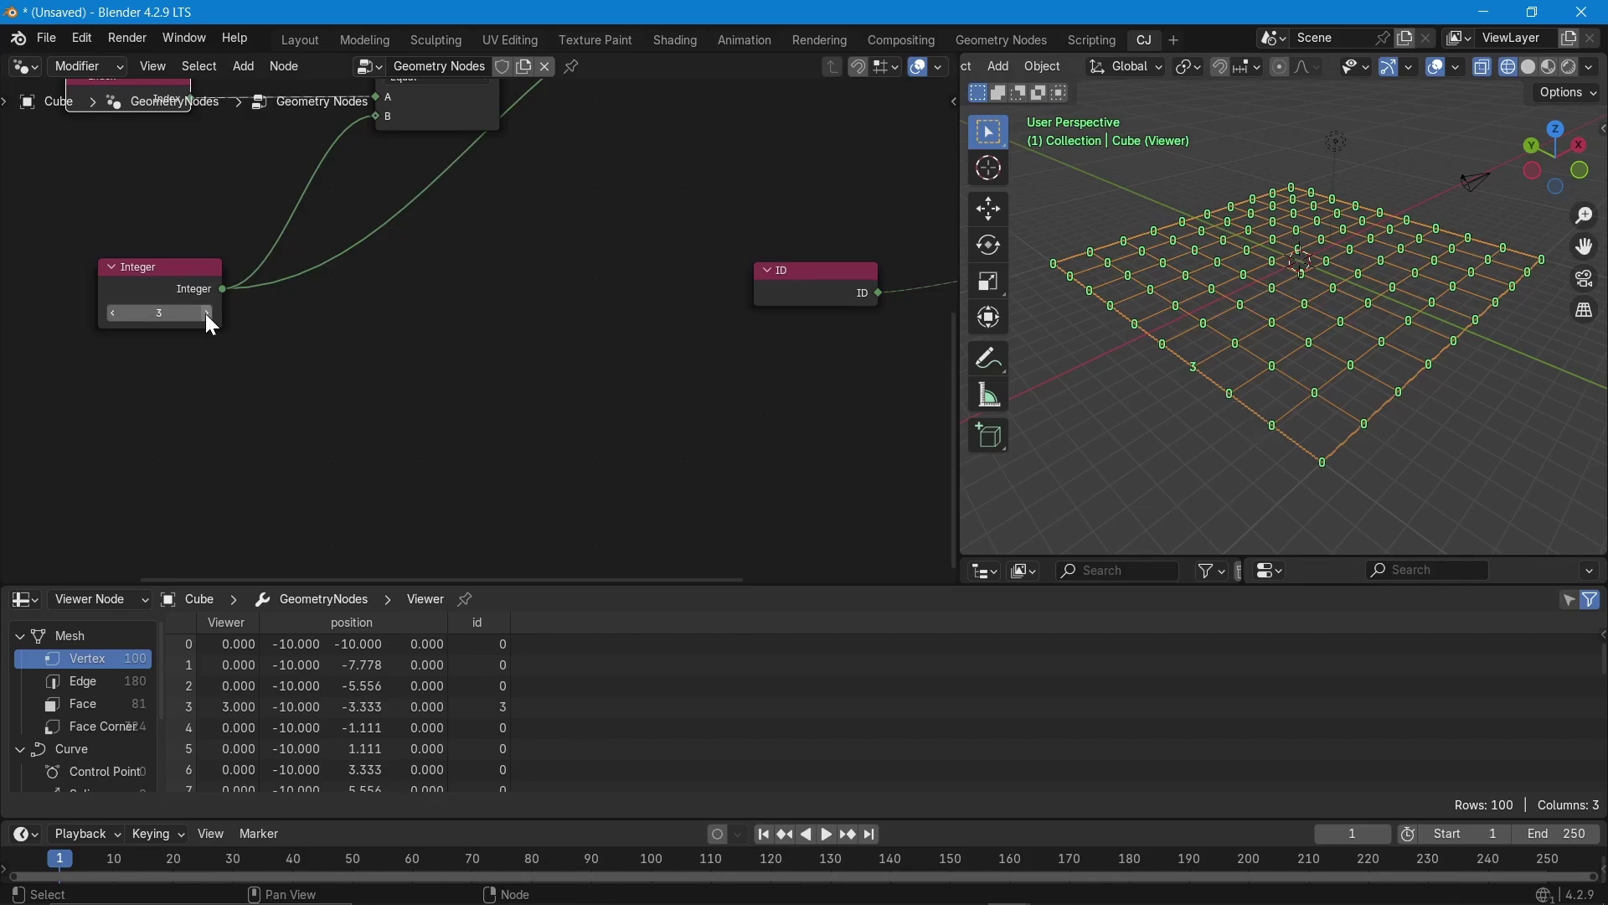
left_click(204, 313)
left_click(207, 313)
left_click(207, 313)
left_click(207, 314)
left_click(207, 313)
left_click(207, 313)
left_click(207, 314)
left_click(207, 313)
left_click(207, 313)
left_click(206, 313)
left_click(207, 313)
left_click(206, 314)
left_click(206, 314)
left_click(207, 315)
left_click(207, 315)
left_click(207, 314)
left_click(206, 314)
left_click(207, 314)
left_click(207, 314)
left_click(206, 315)
left_click(207, 314)
scroll(207, 313, "up", 3, "ctrl")
left_click(165, 315)
type("1")
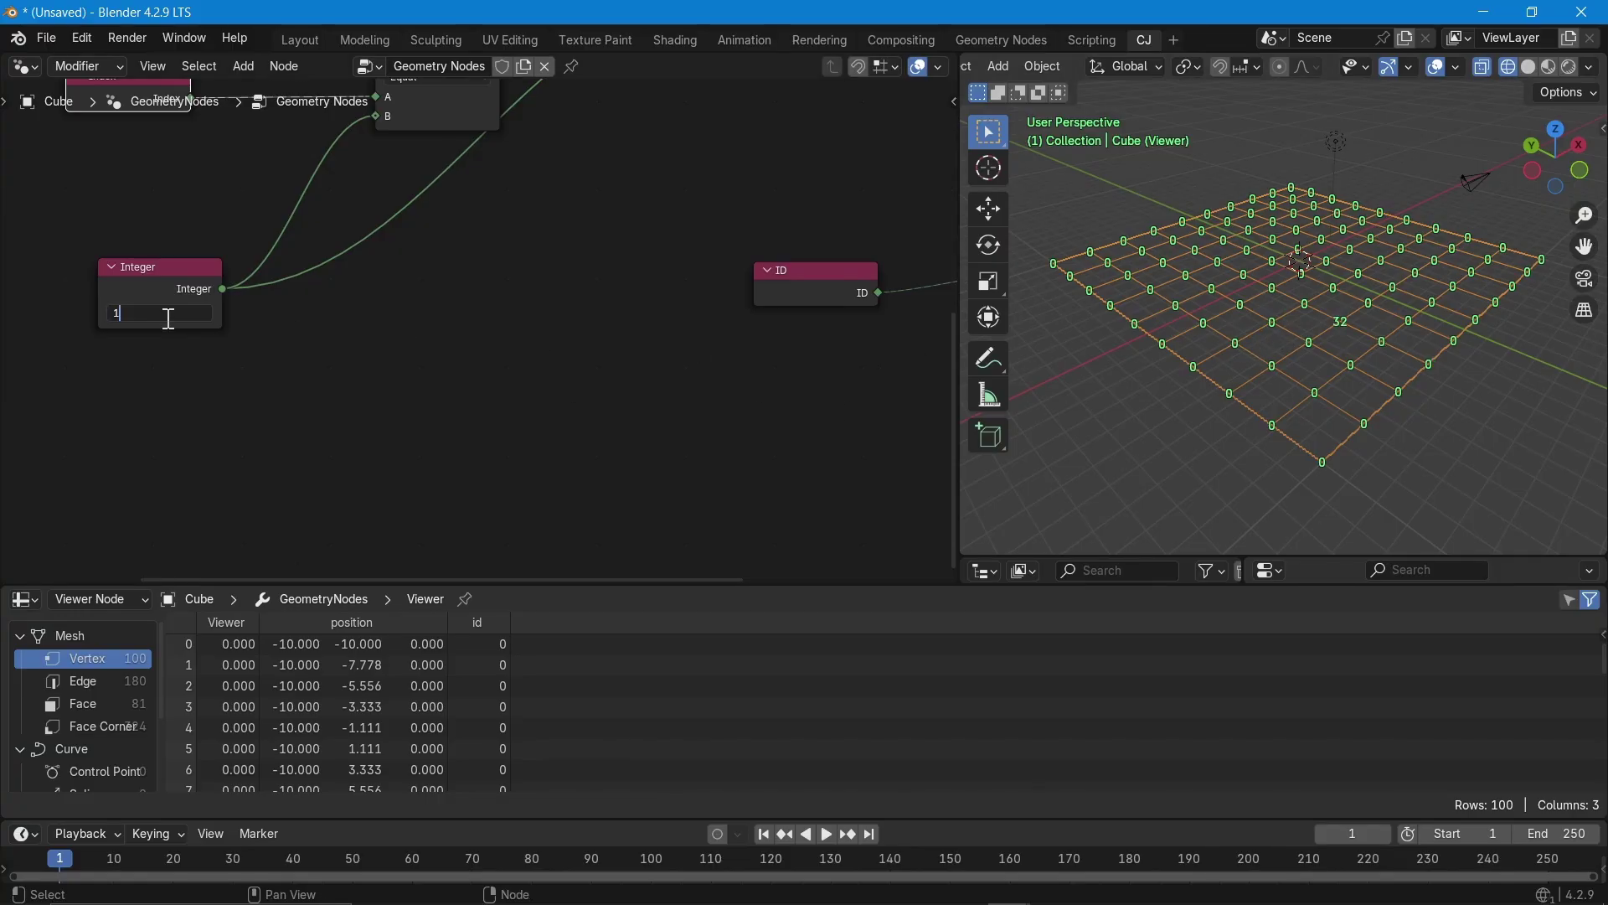
key("Return")
- Move the Group Output and Viewer nodes to make room, and insert an Instance on Points node between Set ID and Group Output
scroll(266, 506, "down", 7)
middle_click_drag(774, 319, 424, 371)
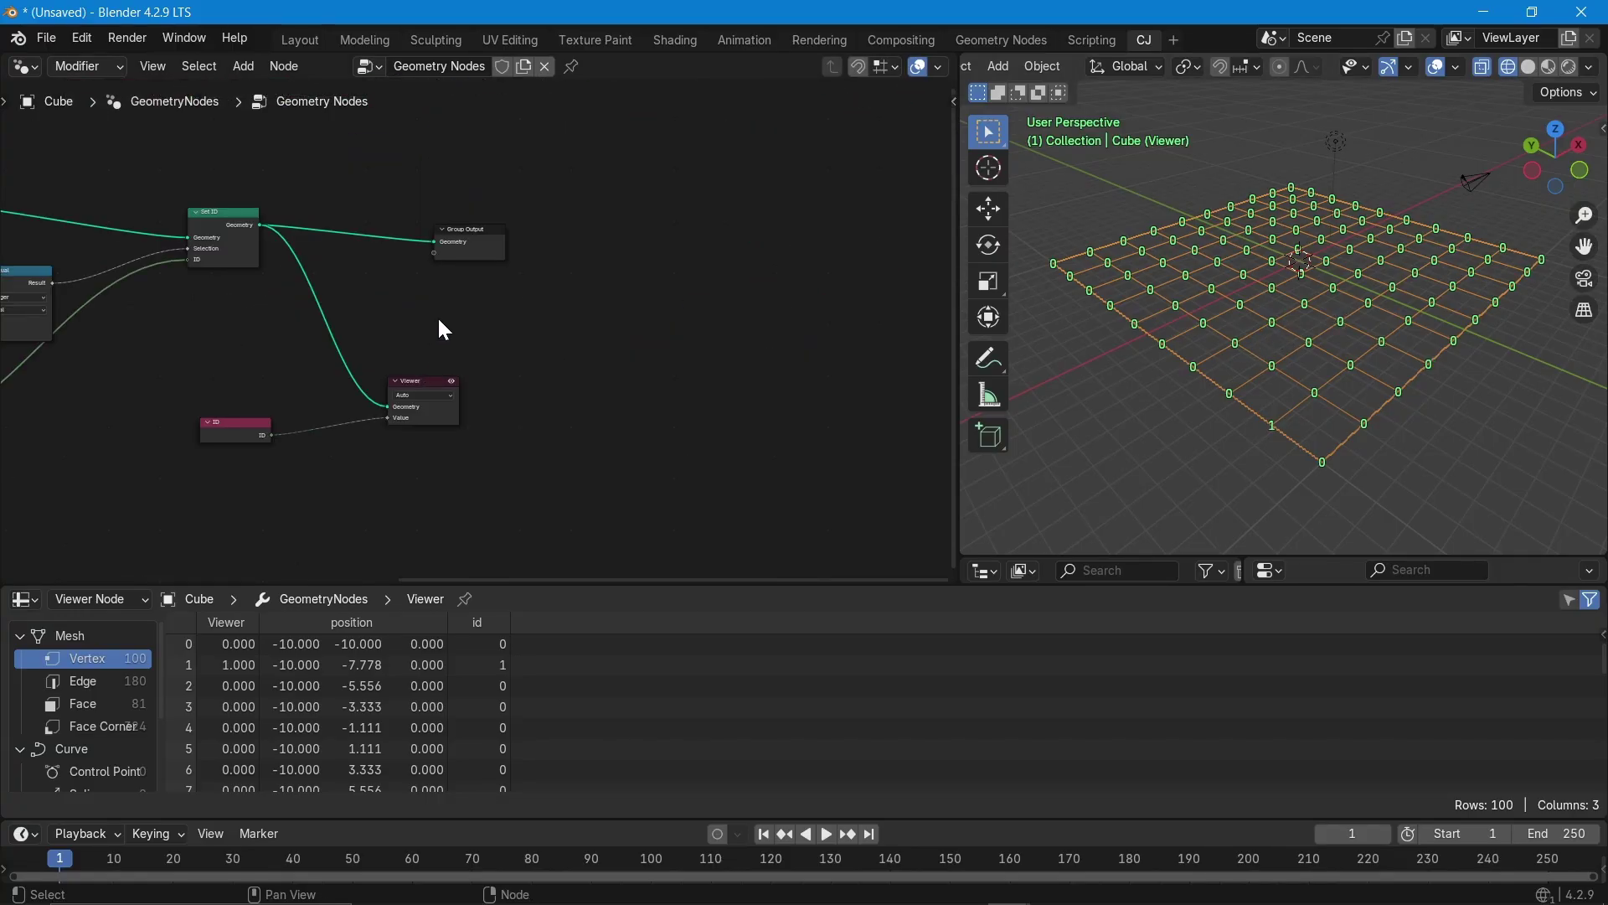
left_click_drag(474, 255, 717, 222)
left_click_drag(416, 408, 349, 413)
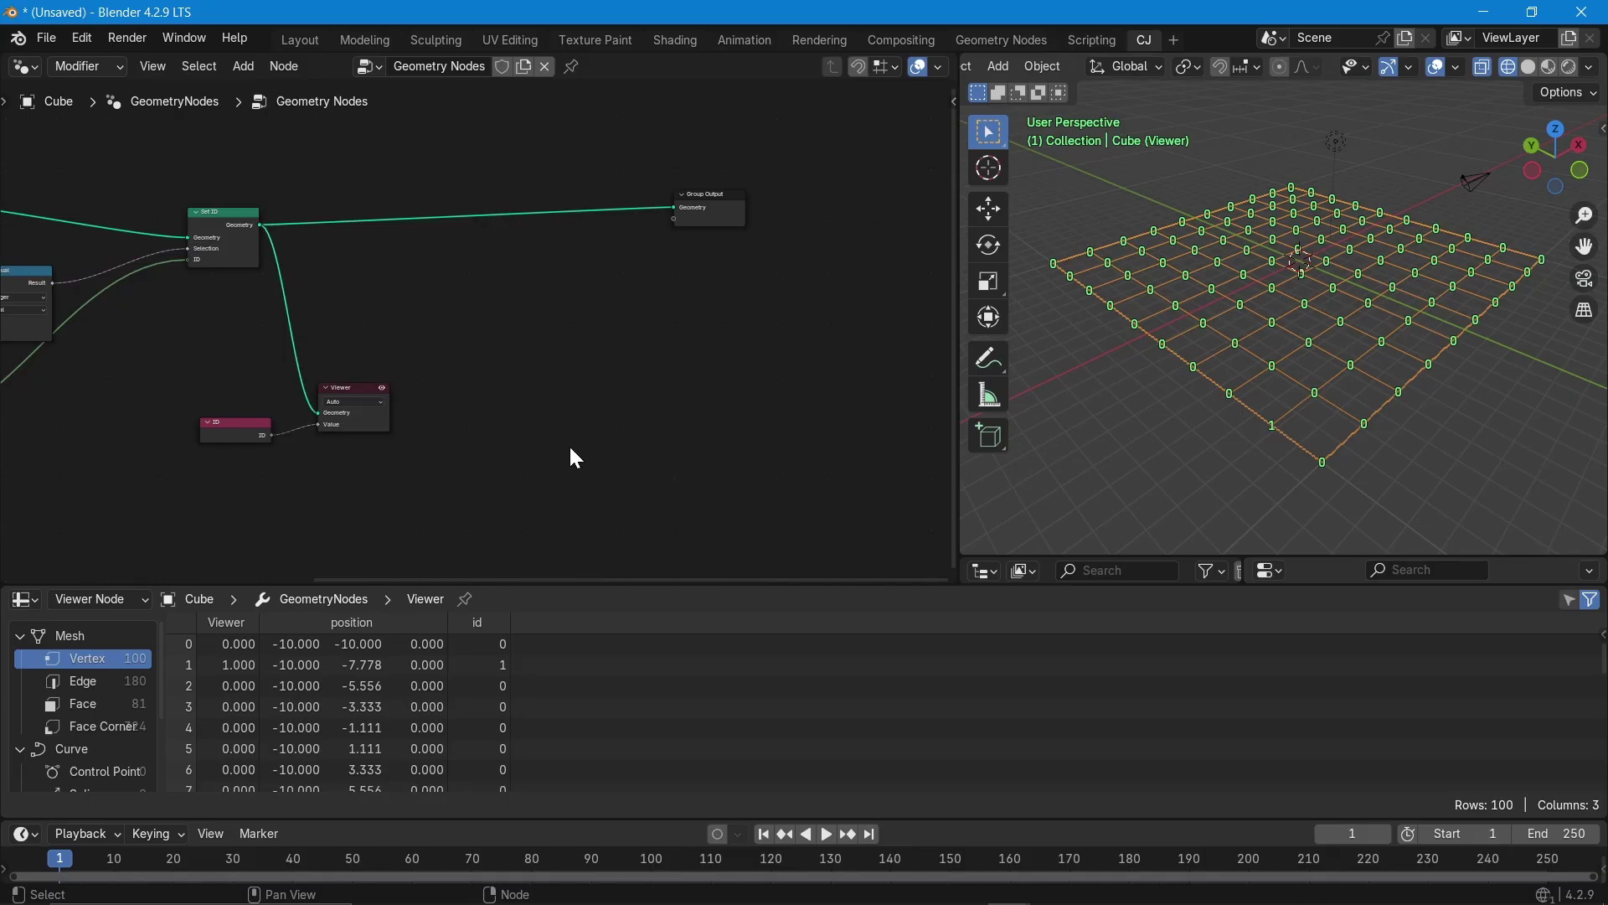
key("shift+a")
type("instance")
key("Return")
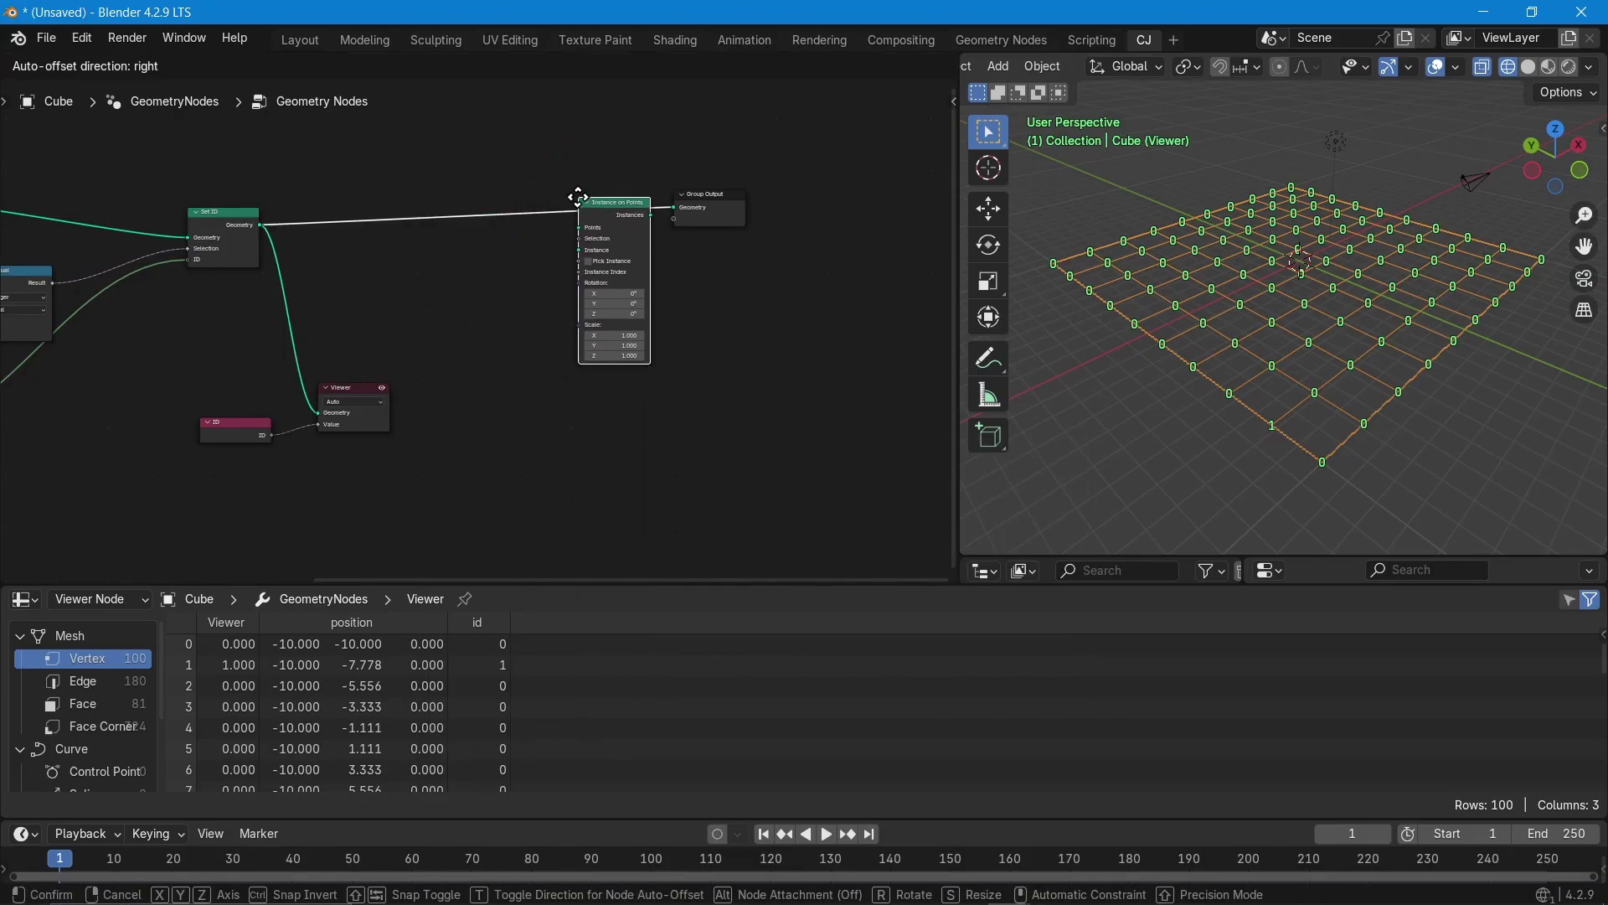
left_click(578, 197)
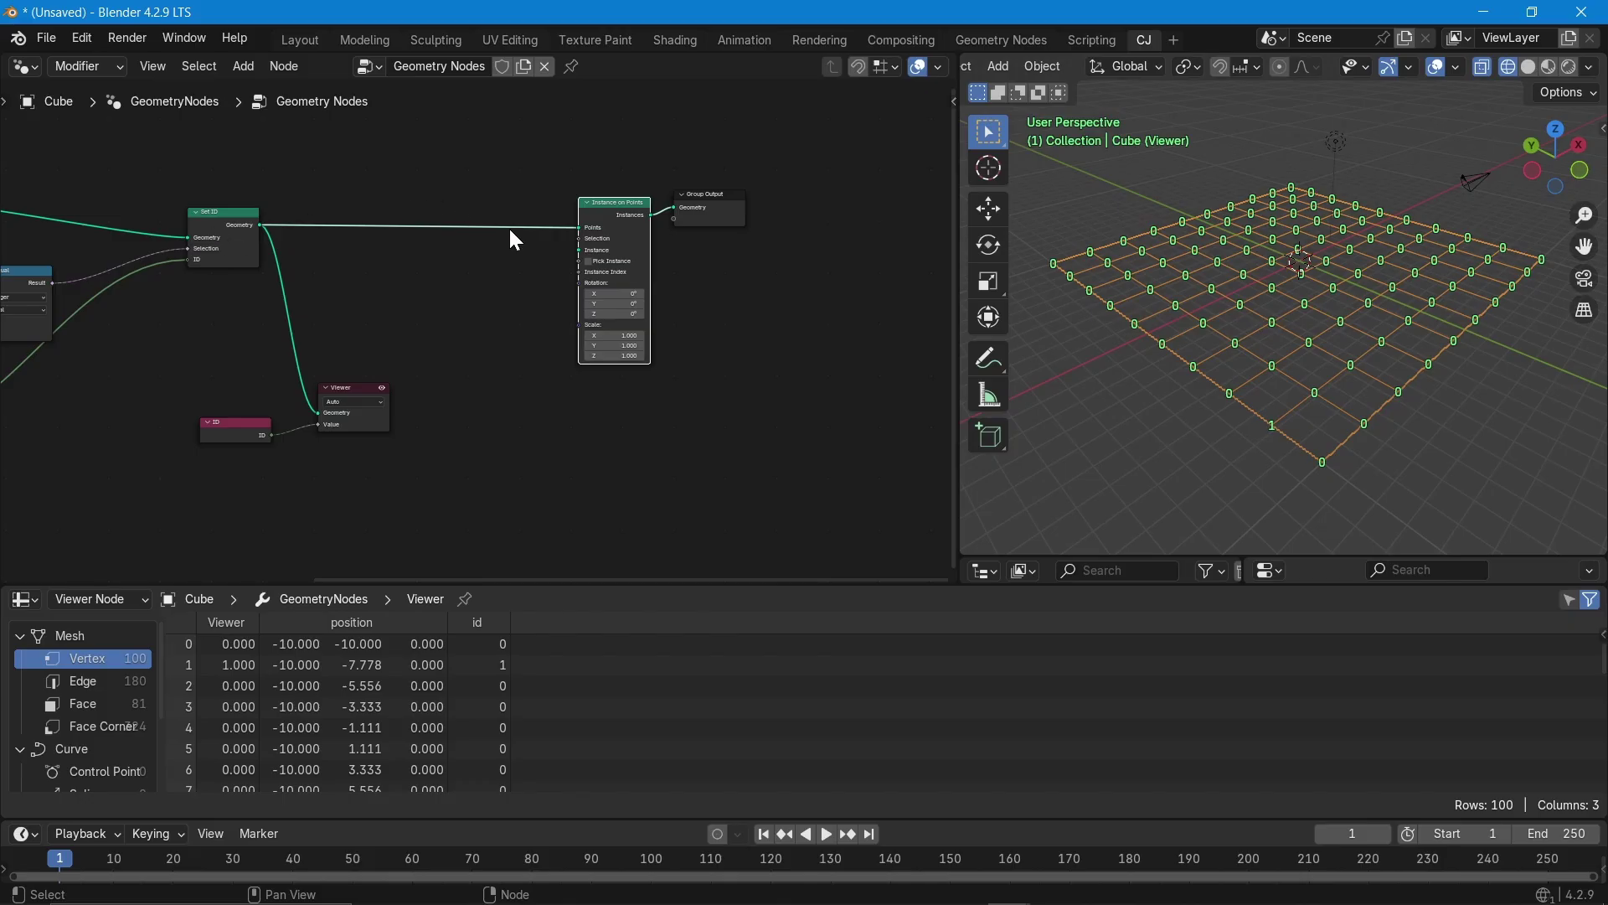
- Move the Group Output node up and away from Instance on Points, and deactivate the Viewer node
left_click_drag(718, 220, 817, 220)
left_click(785, 406)
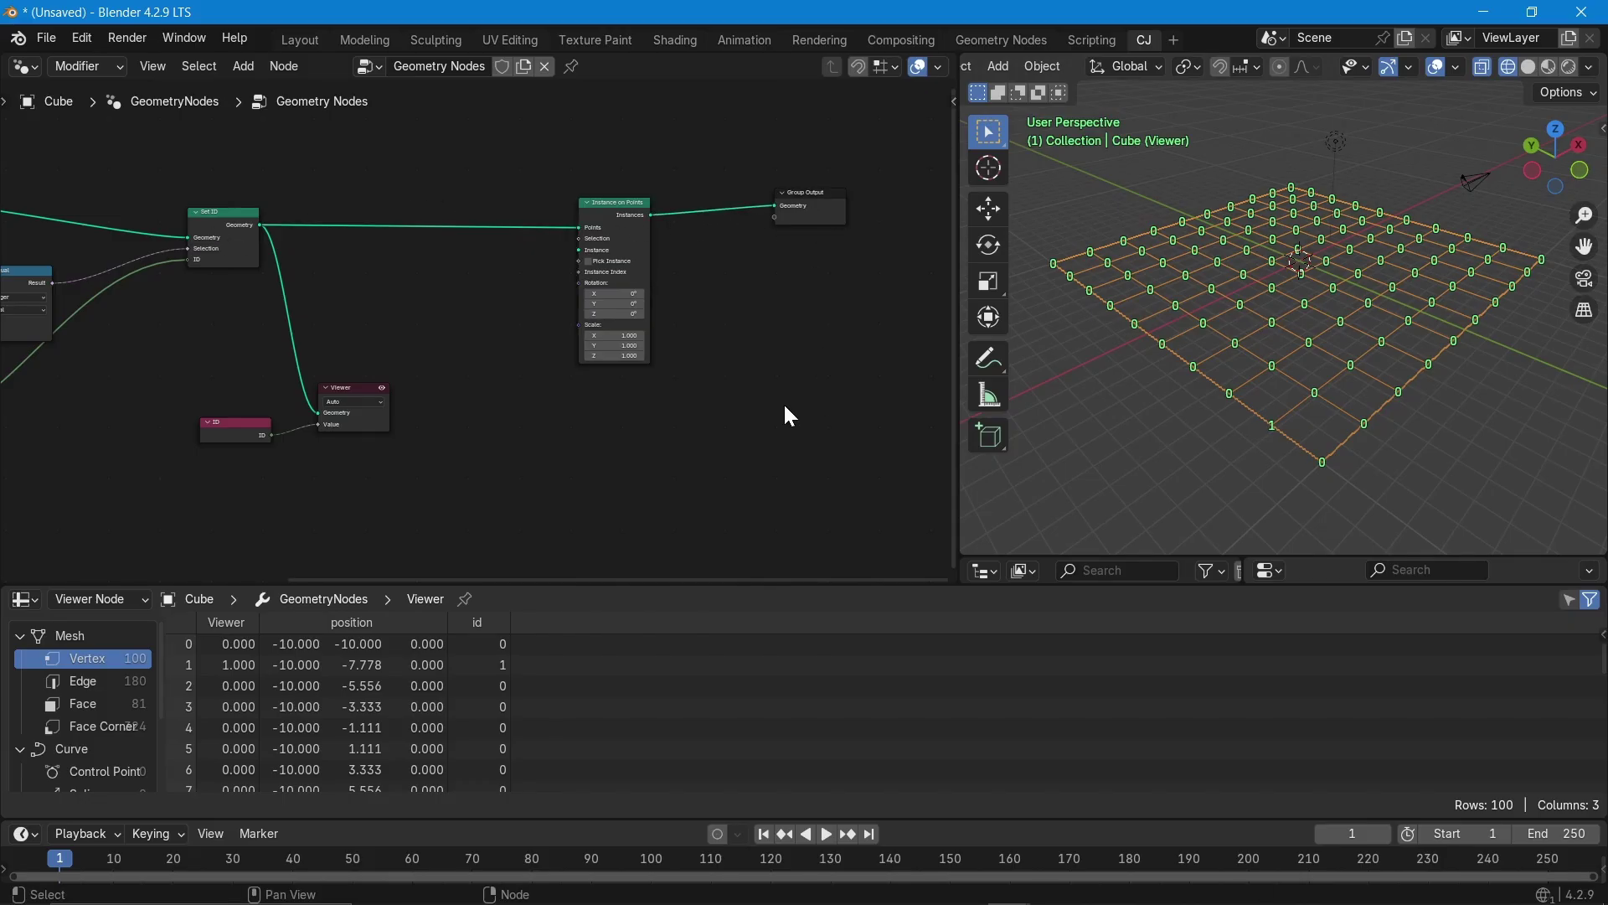
middle_click_drag(761, 270, 643, 473)
left_click_drag(686, 411, 808, 273)
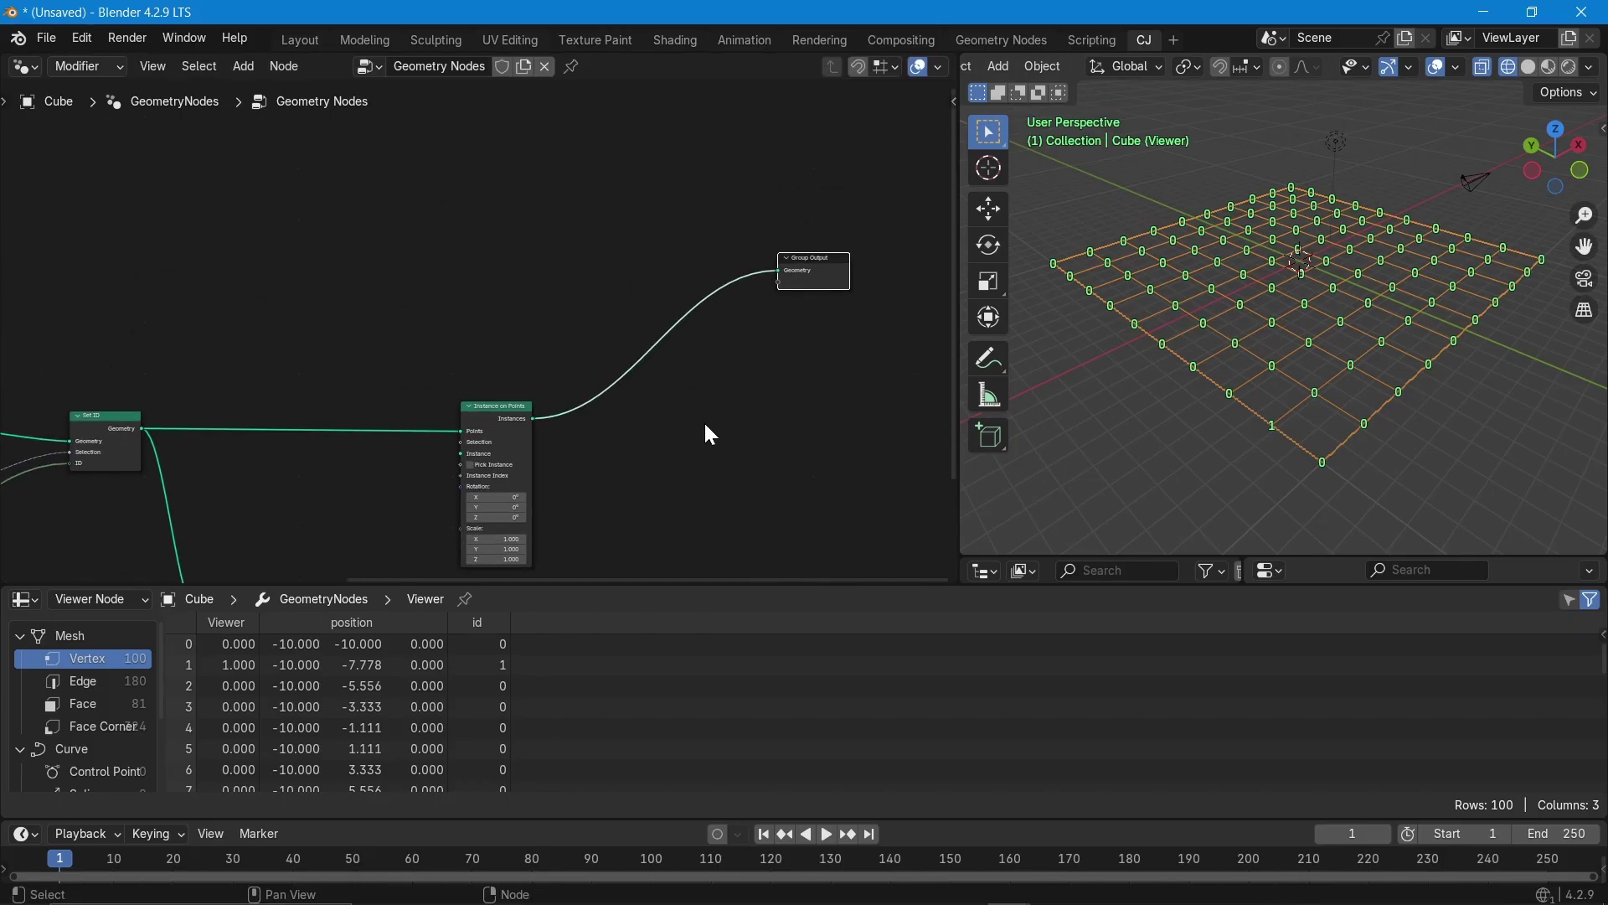
middle_click_drag(650, 471, 707, 369)
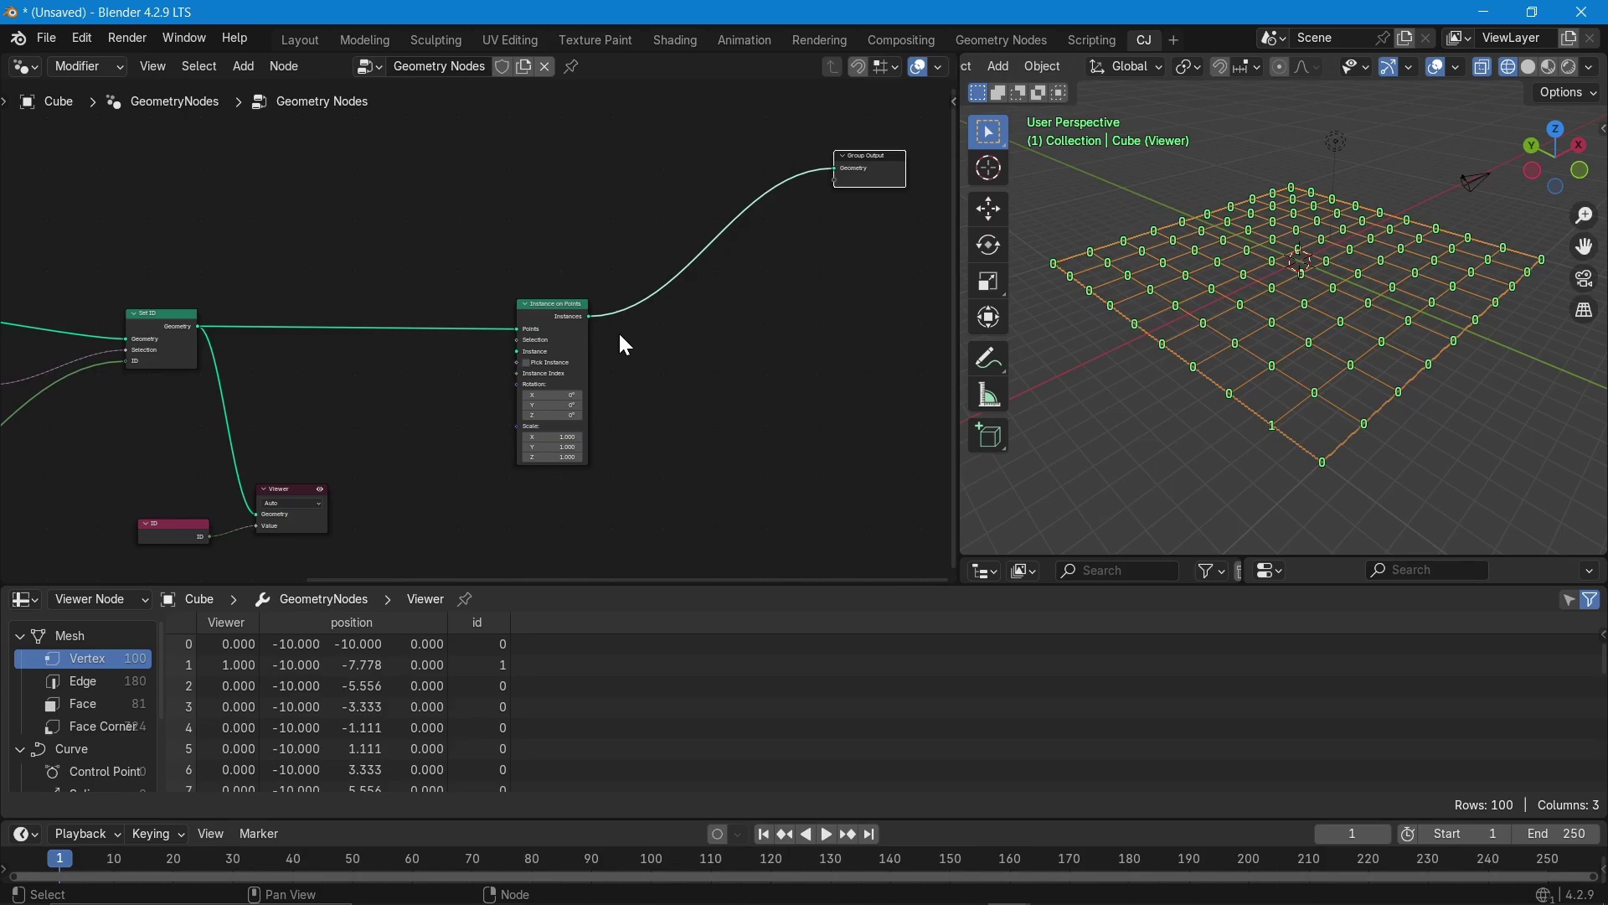
left_click(320, 490)
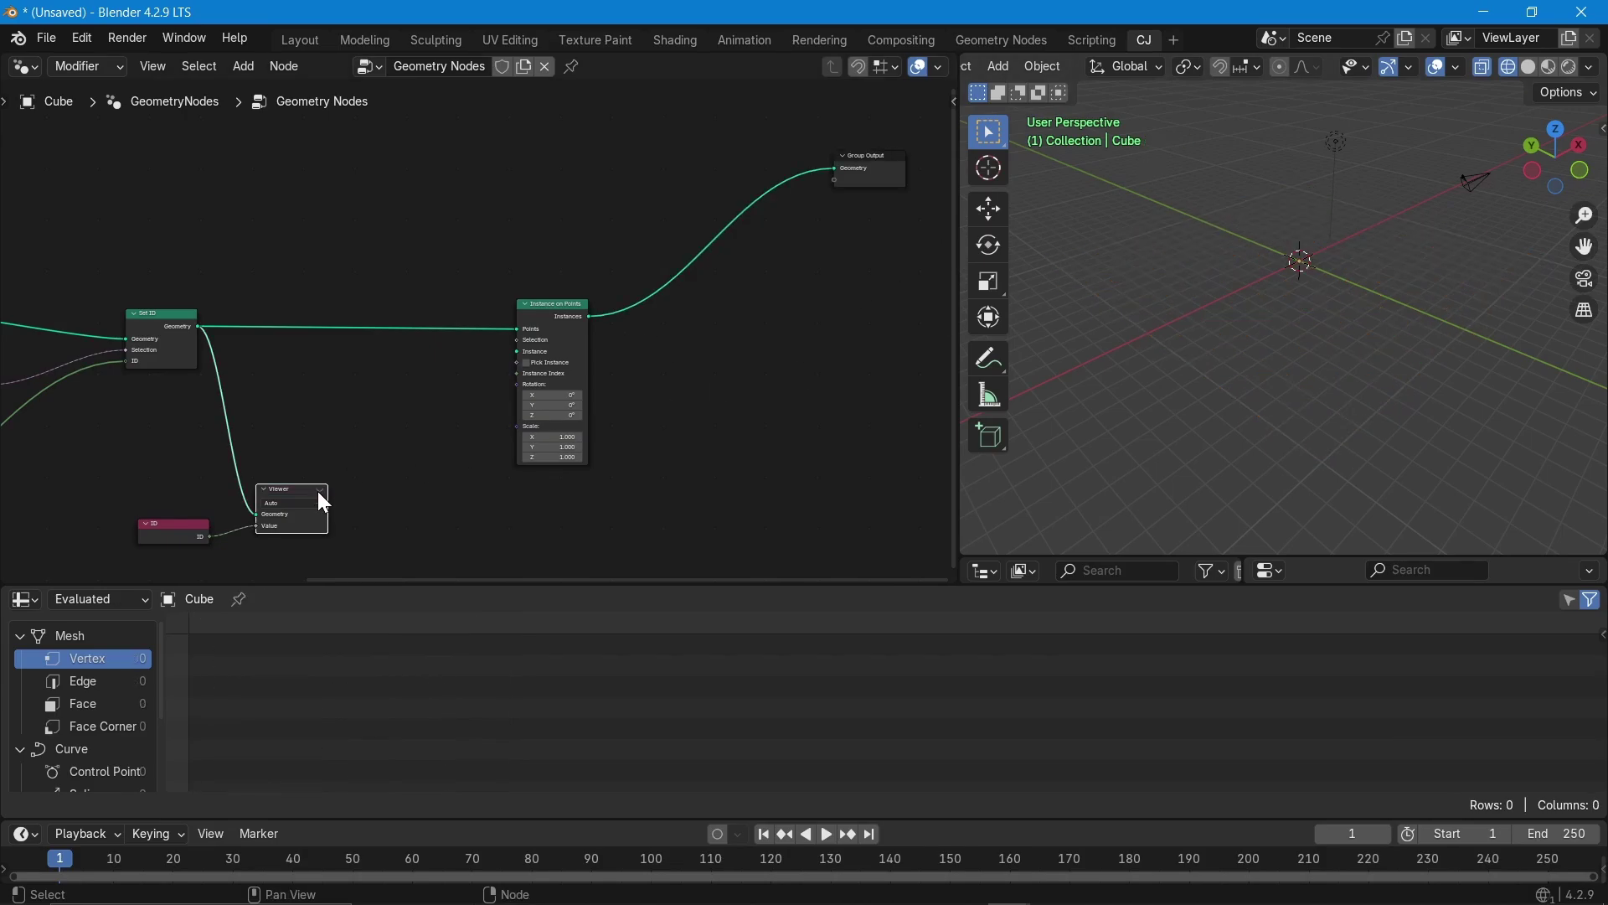
- Insert a Join Geometry node between Instance on Points and Group Output, and connect Set ID's geometry to it
middle_click_drag(253, 390, 320, 510)
key("shift+a")
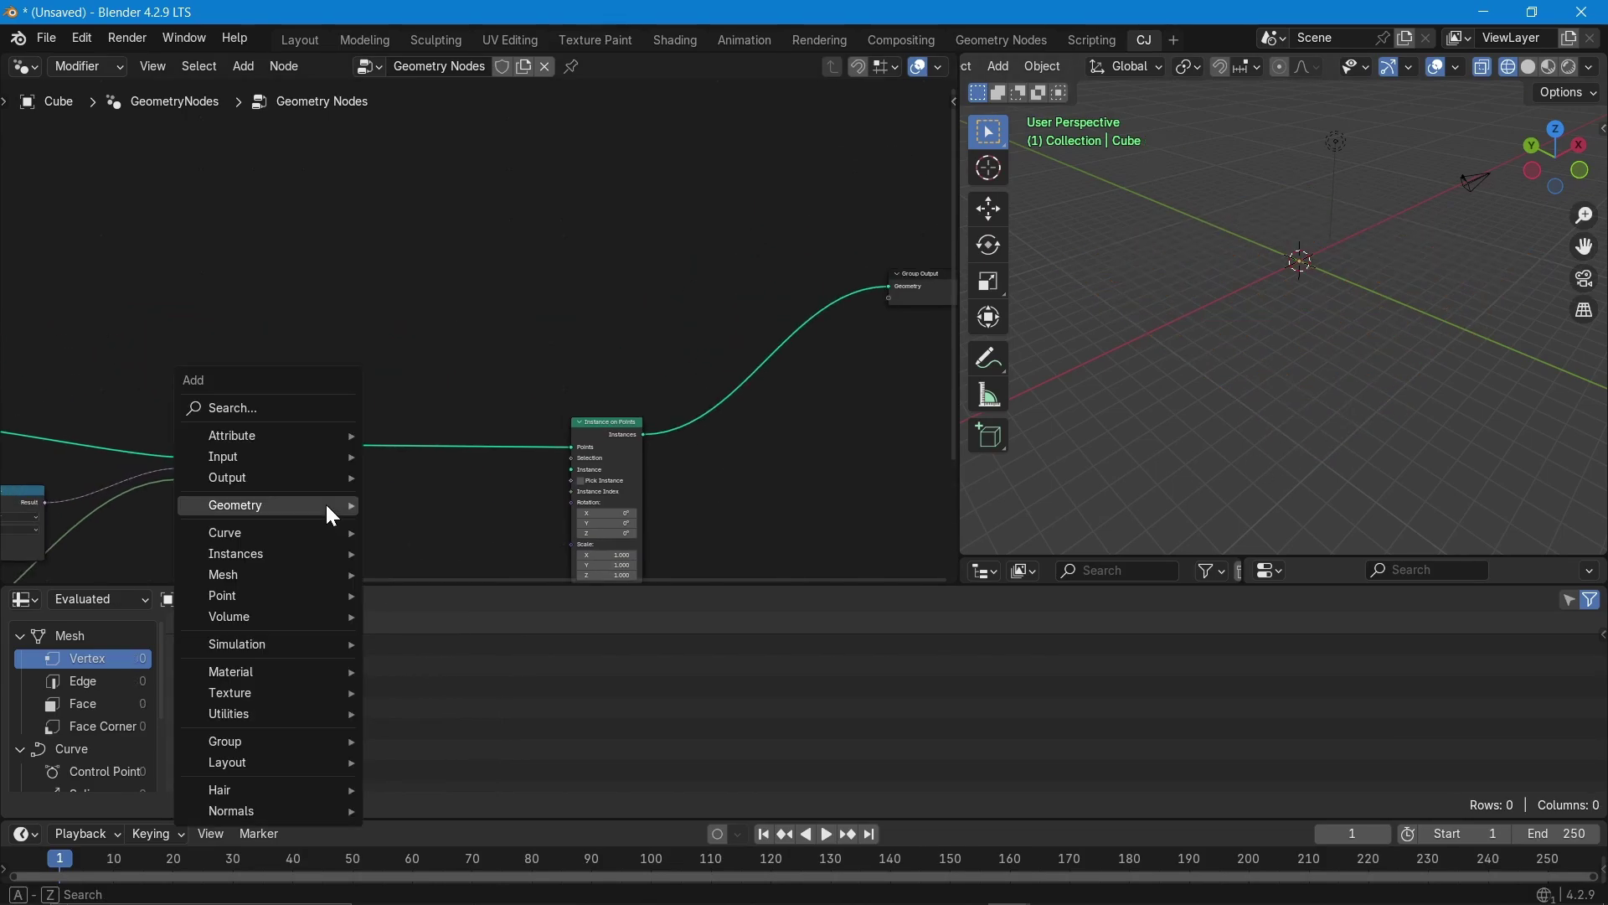
type("join")
key("Return")
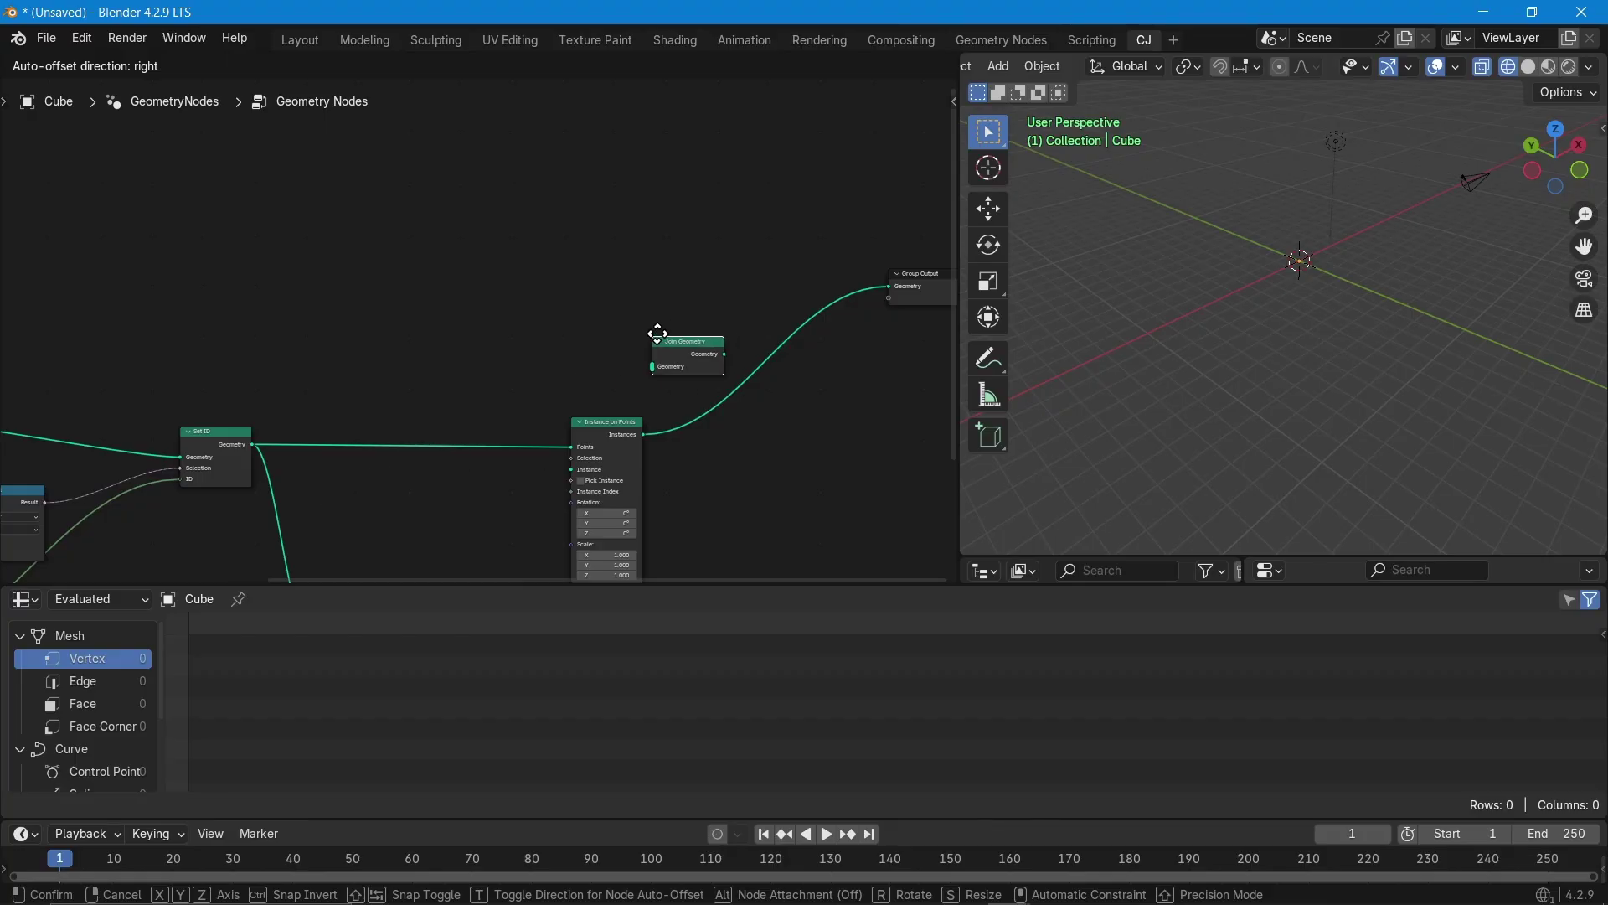
left_click(772, 287)
left_click_drag(242, 471, 771, 333)
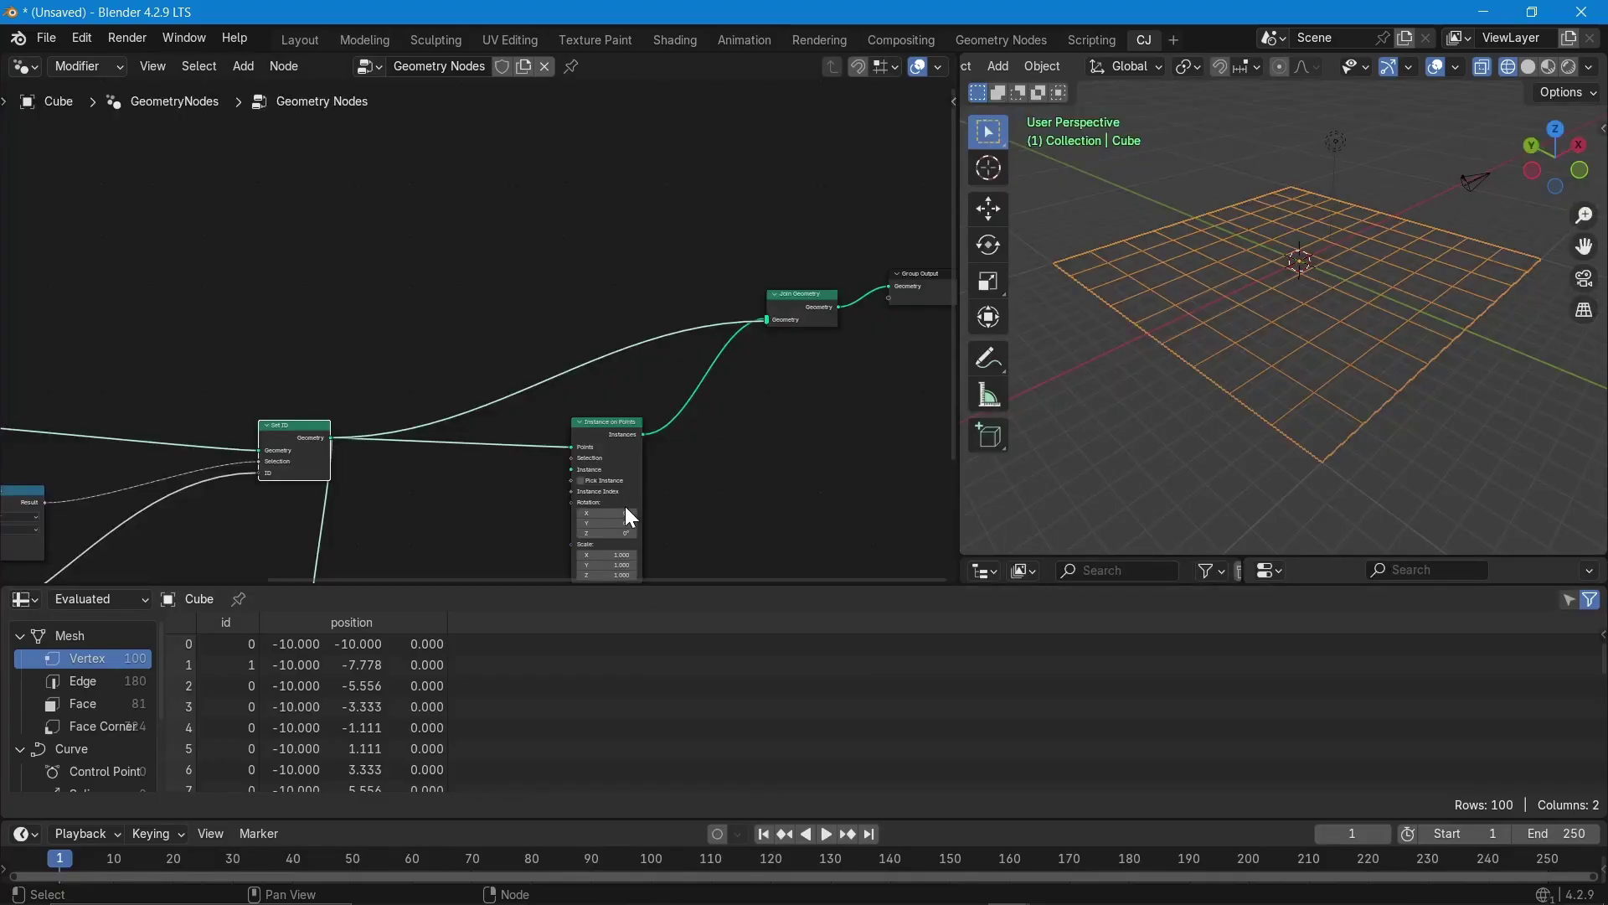
- Add a Cone mesh node between the Set ID and Instance on Points nodes
middle_click_drag(625, 506, 675, 313)
scroll(515, 457, "up", 4)
key("shift+a")
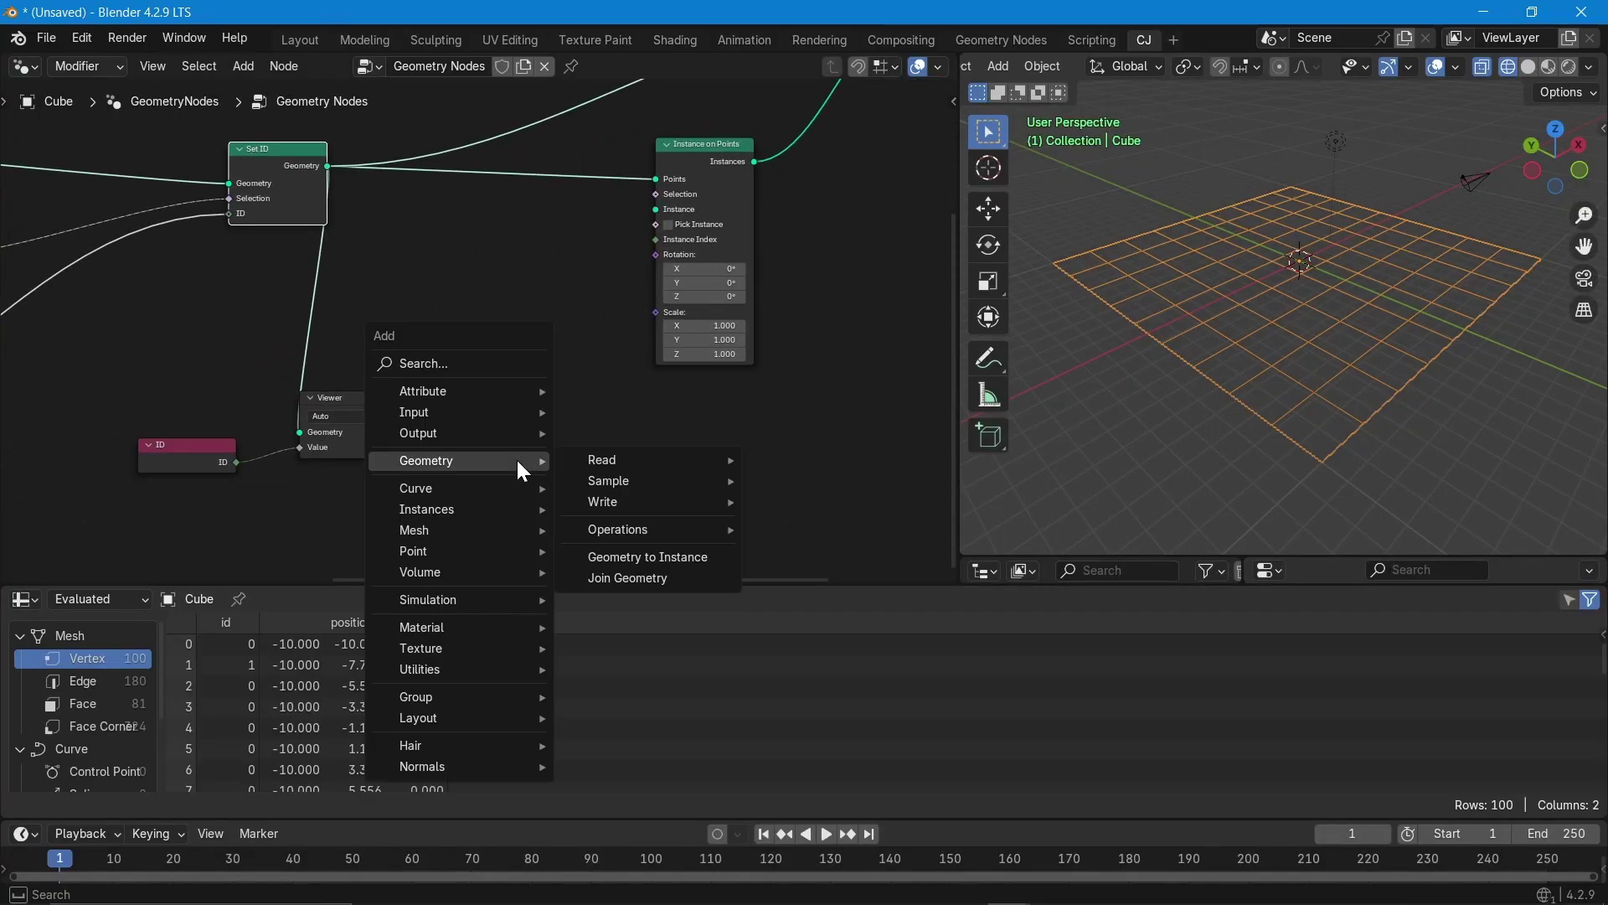
type("cone")
key("Return")
left_click(433, 242)
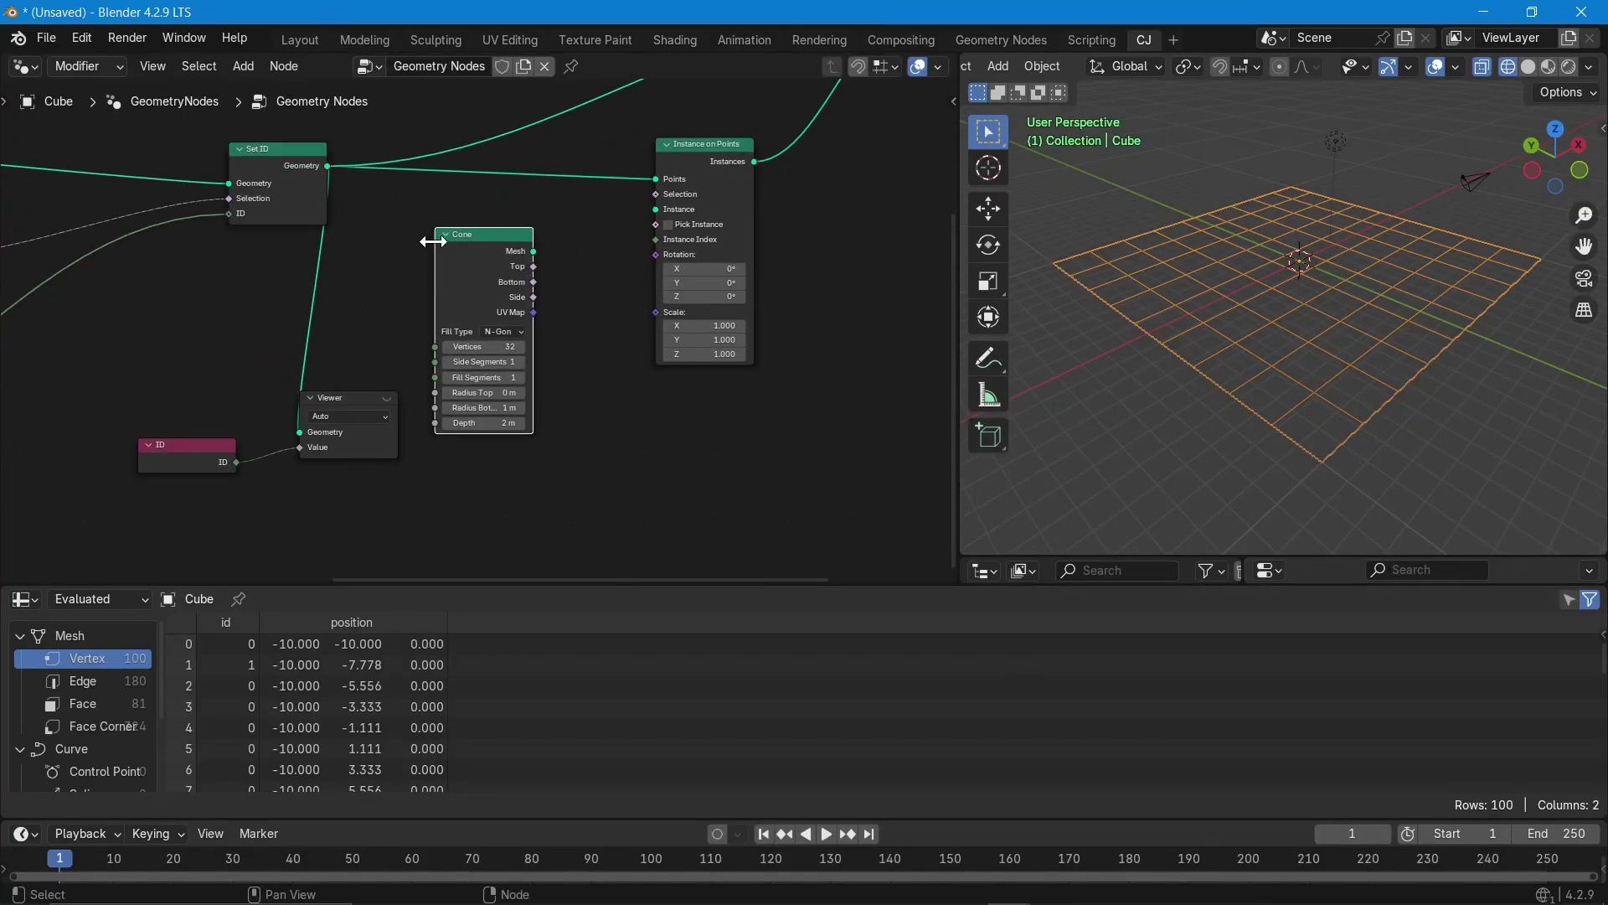
- Set the Cone node's bottom radius to 0.1 m and its depth to 0.2 m
scroll(479, 393, "up", 2)
double_click(482, 402)
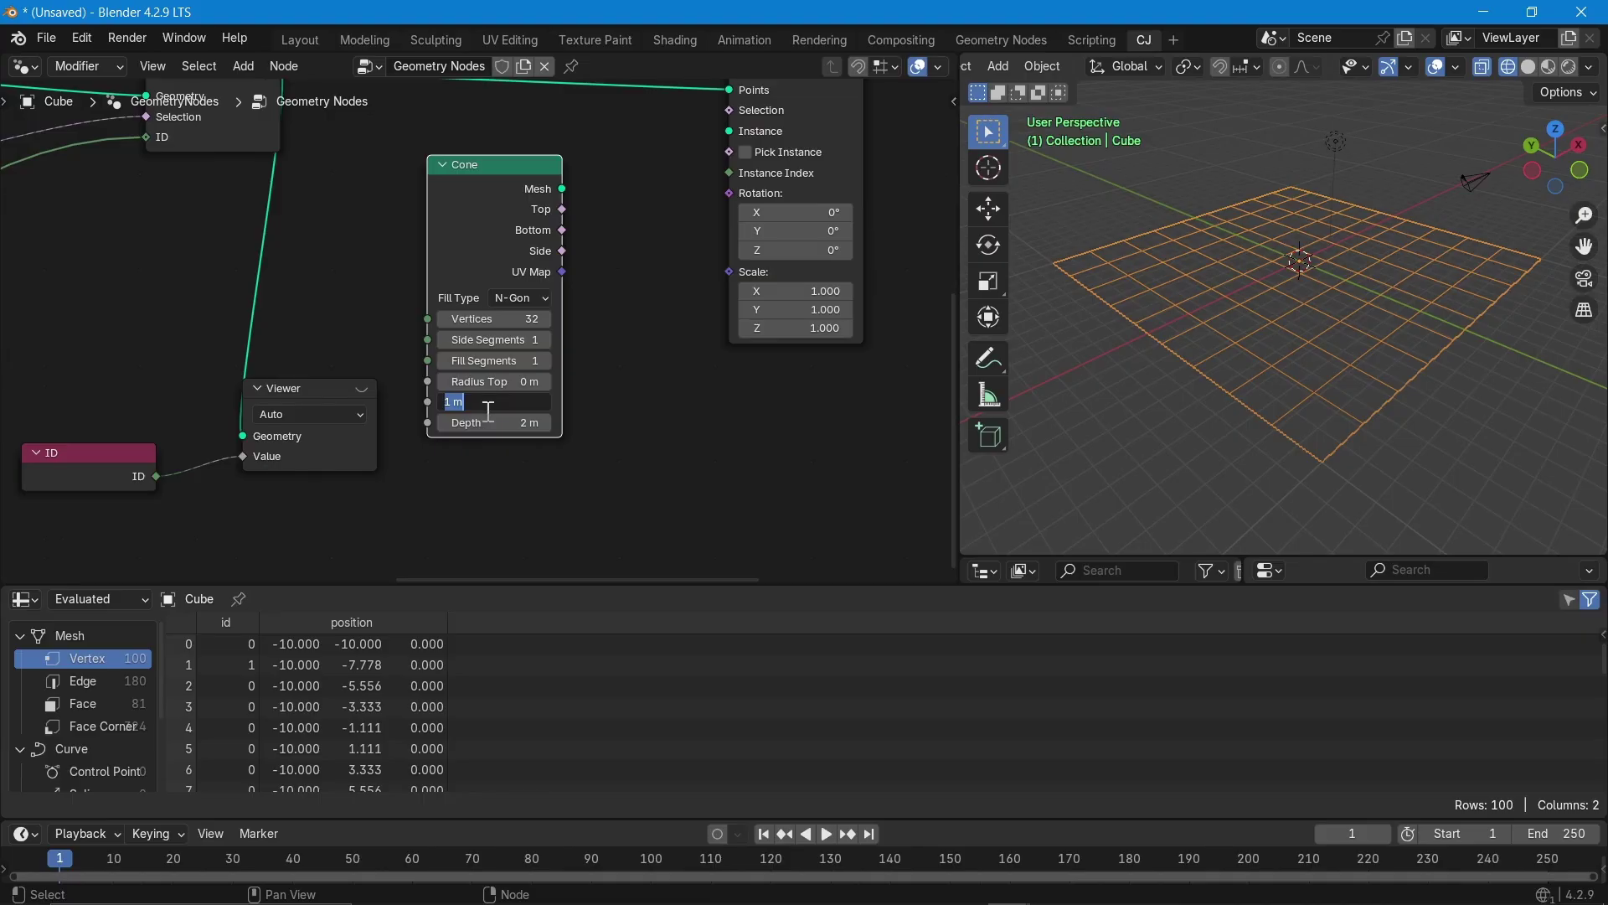
type("0.1")
key("Return")
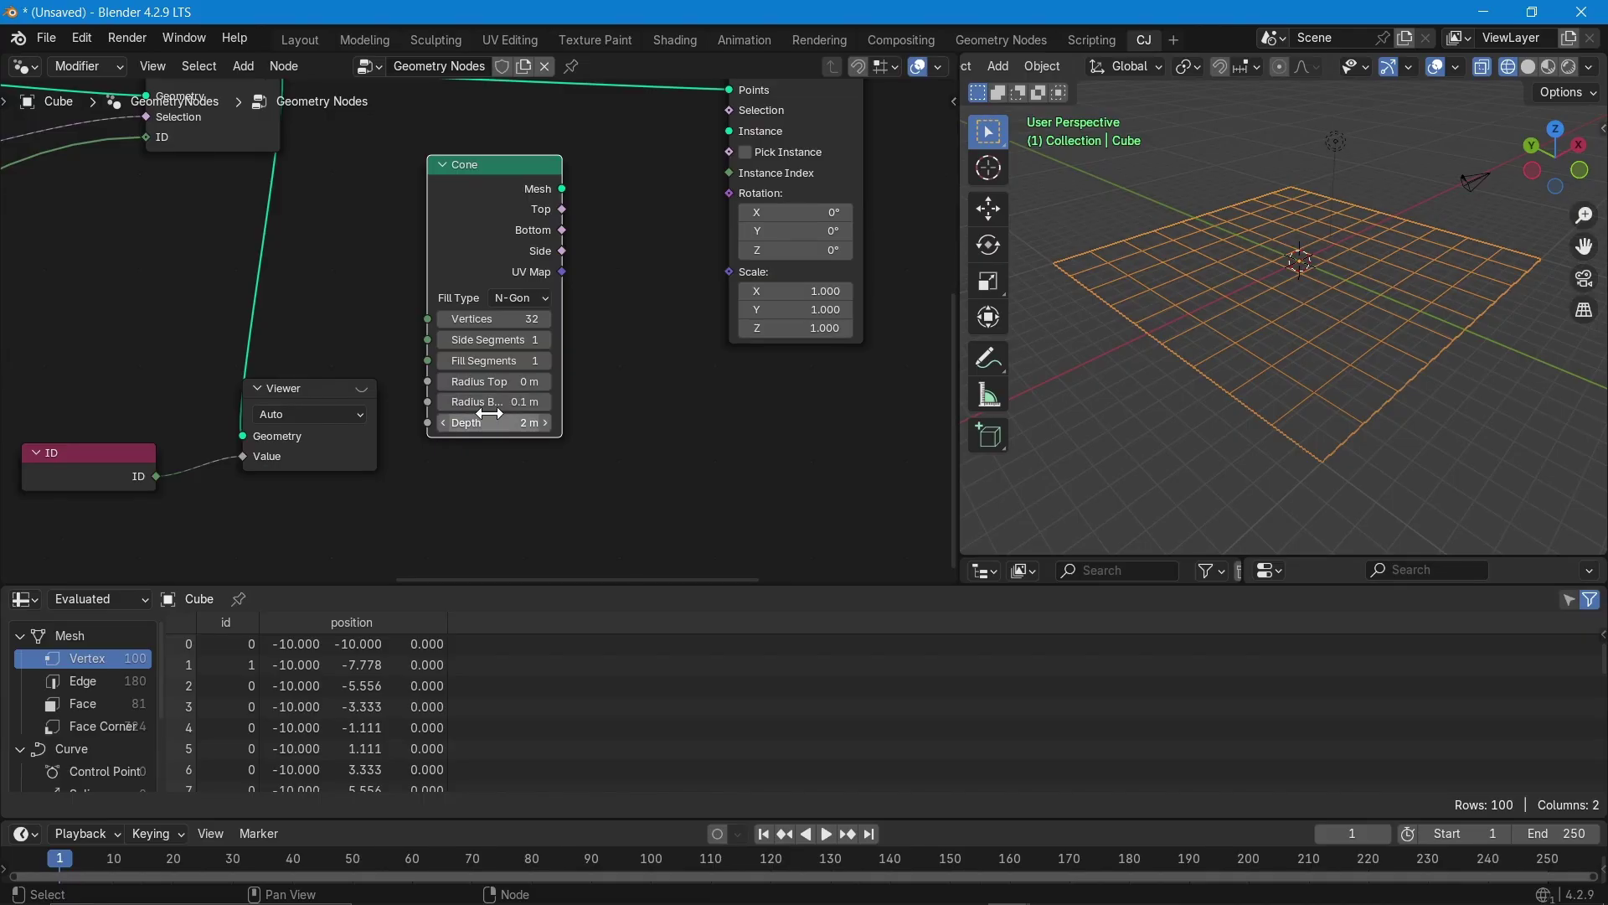
double_click(490, 414)
type("0.2")
key("Return")
- Connect the Cone's Mesh output to the Instance input of Instance on Points, collapse the Cone node and move it closer
left_click_drag(562, 189, 729, 132)
left_click(446, 164)
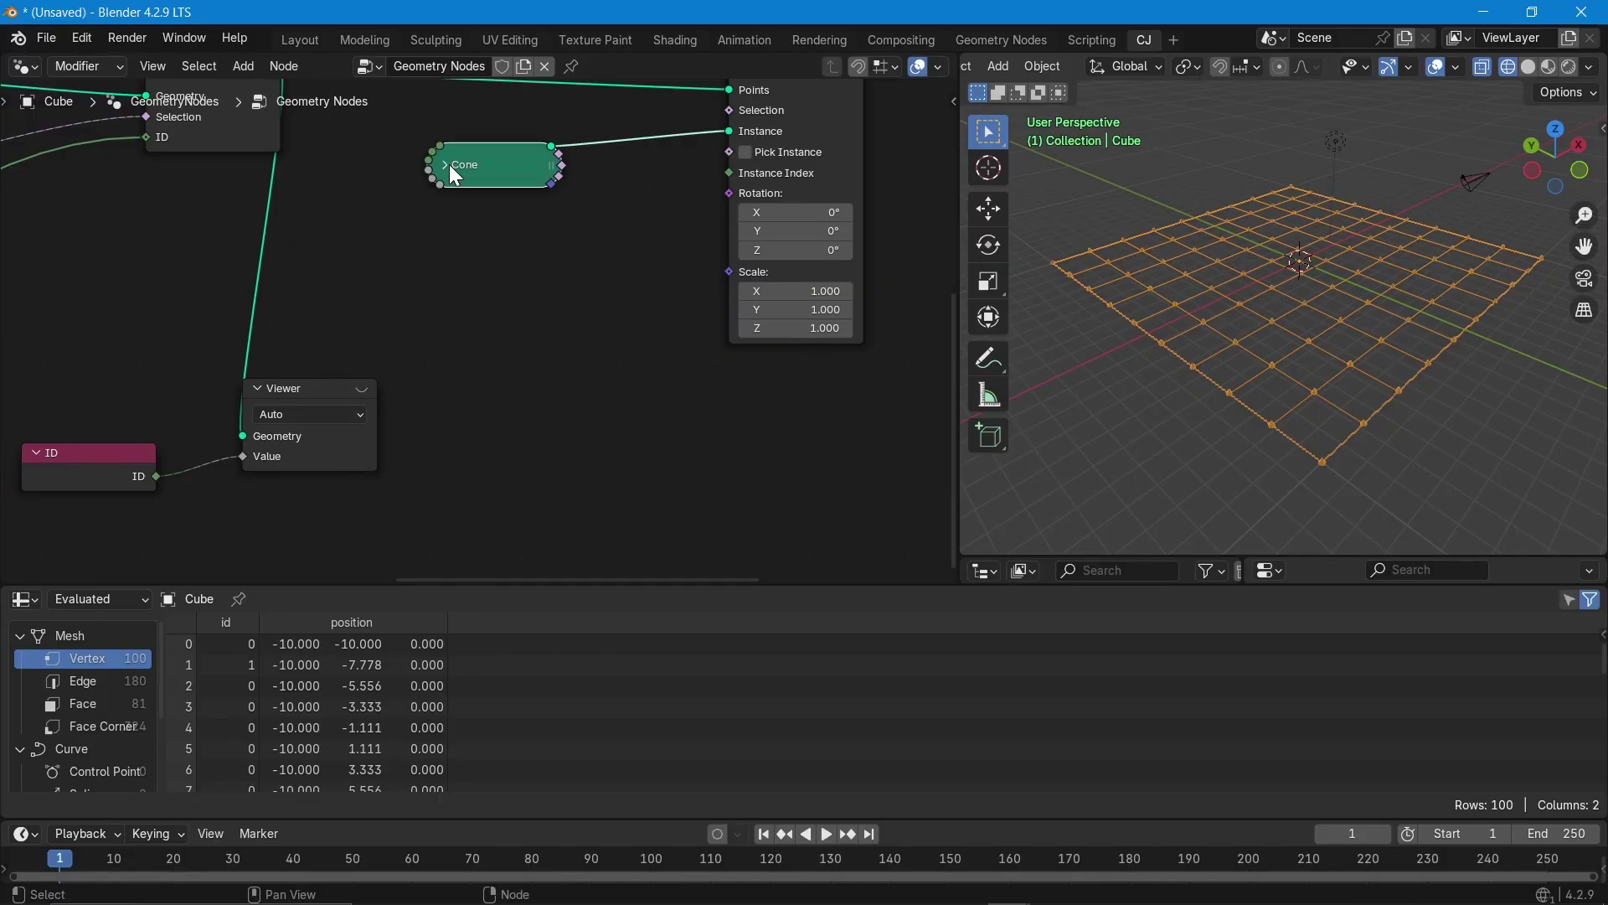
left_click(447, 164)
key("h")
left_click_drag(479, 171, 521, 176)
- Move the Viewer node away from the ID node and reactivate it to display the point IDs
middle_click_drag(629, 425, 637, 508)
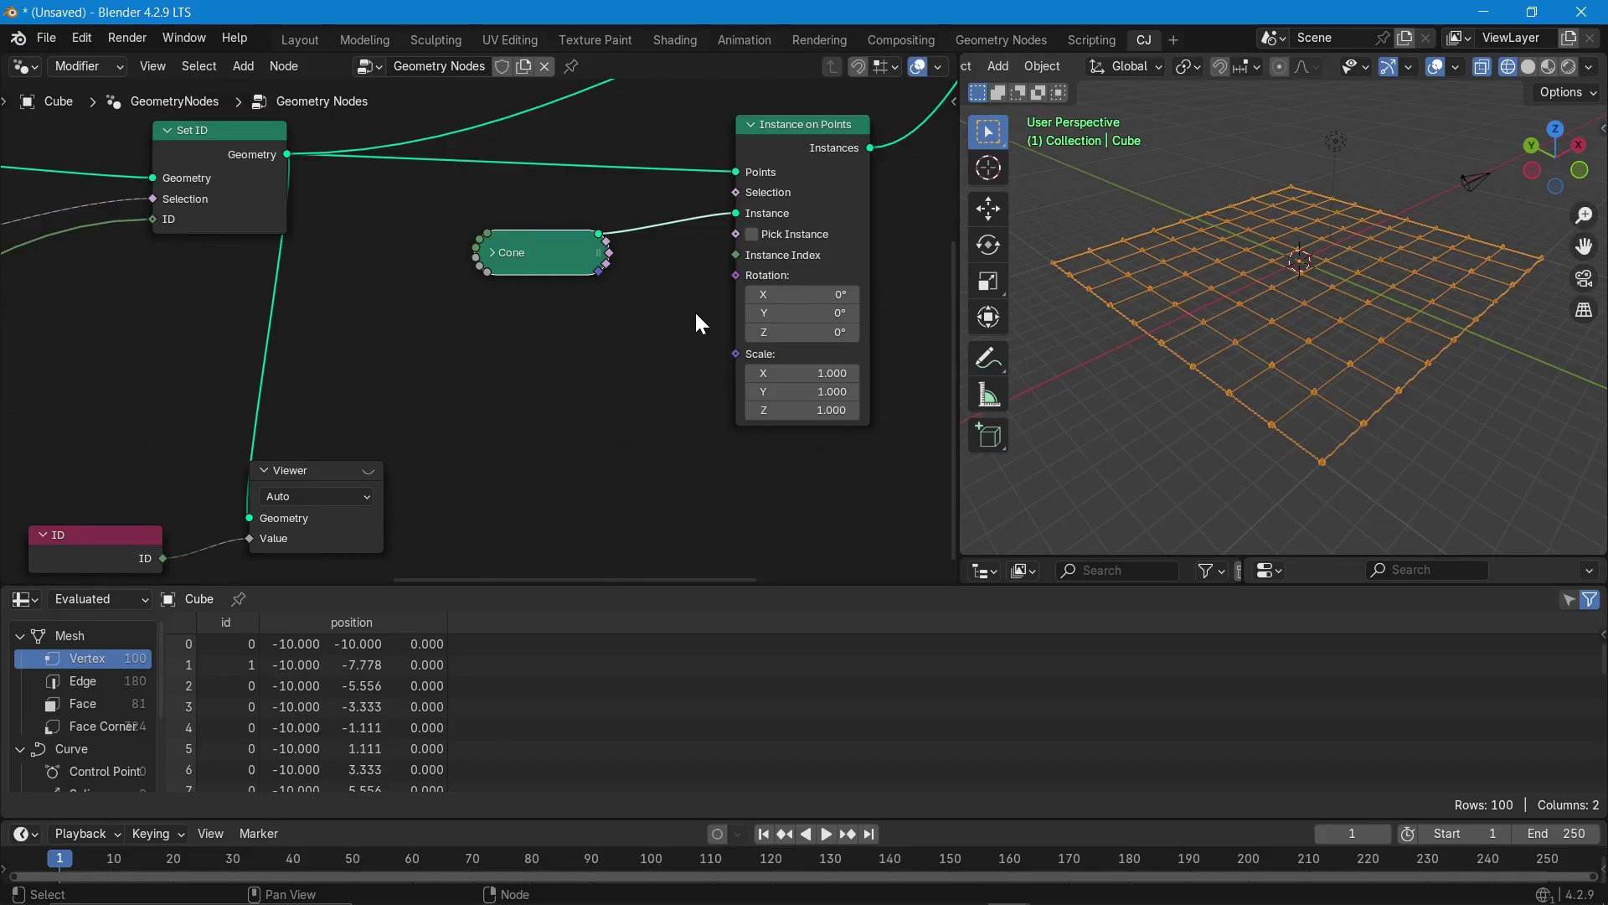
left_click_drag(331, 521, 423, 474)
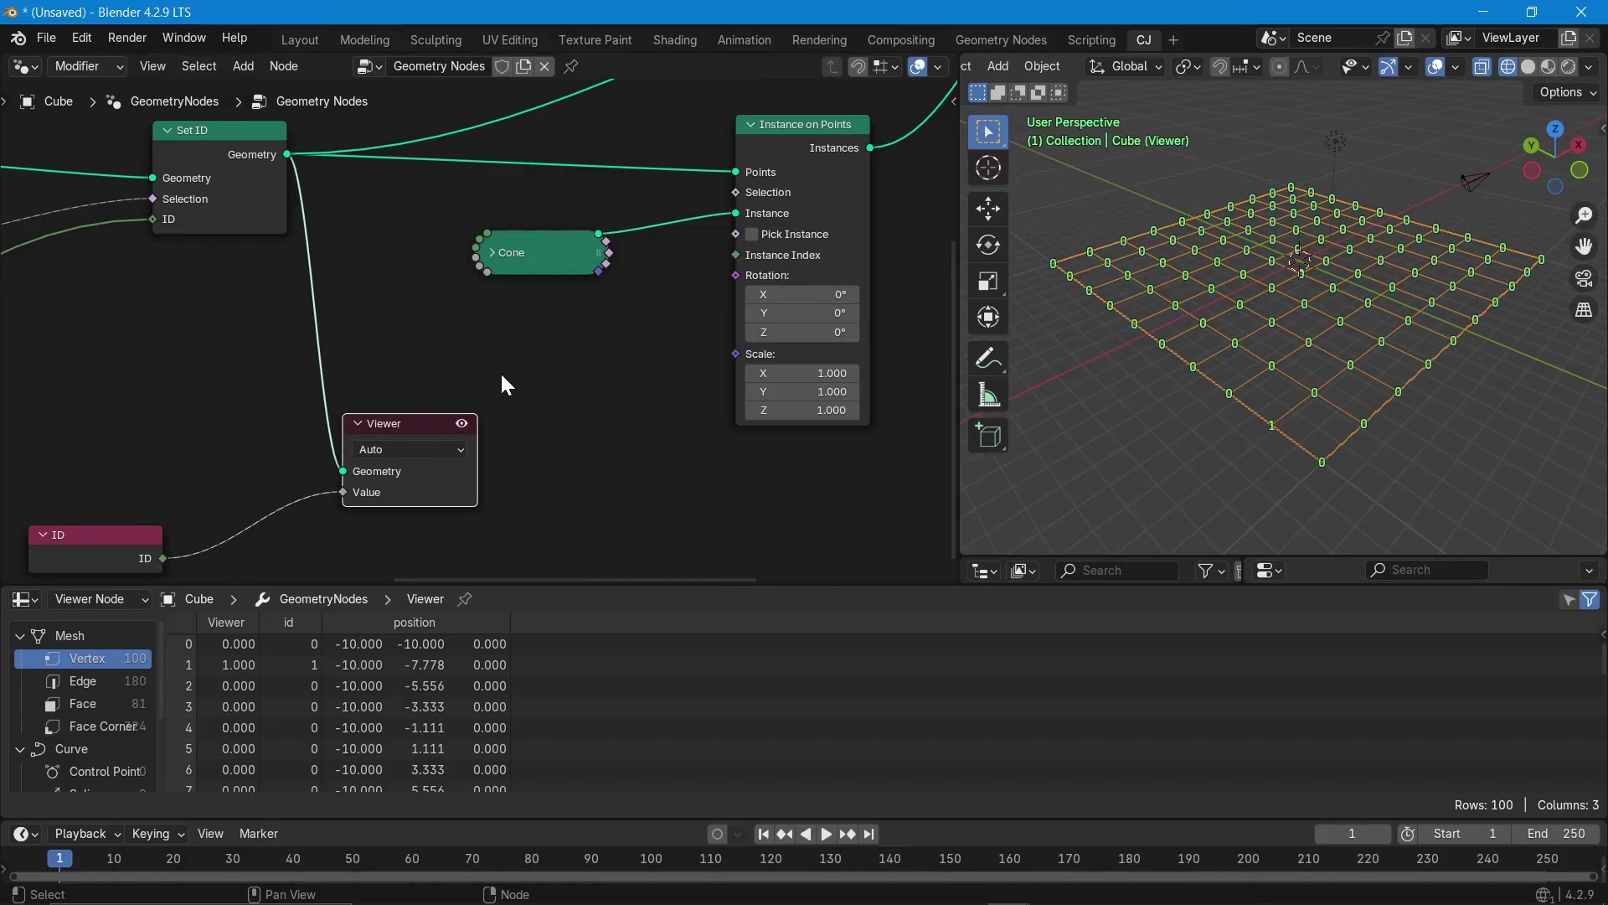
middle_click_drag(571, 371, 570, 465)
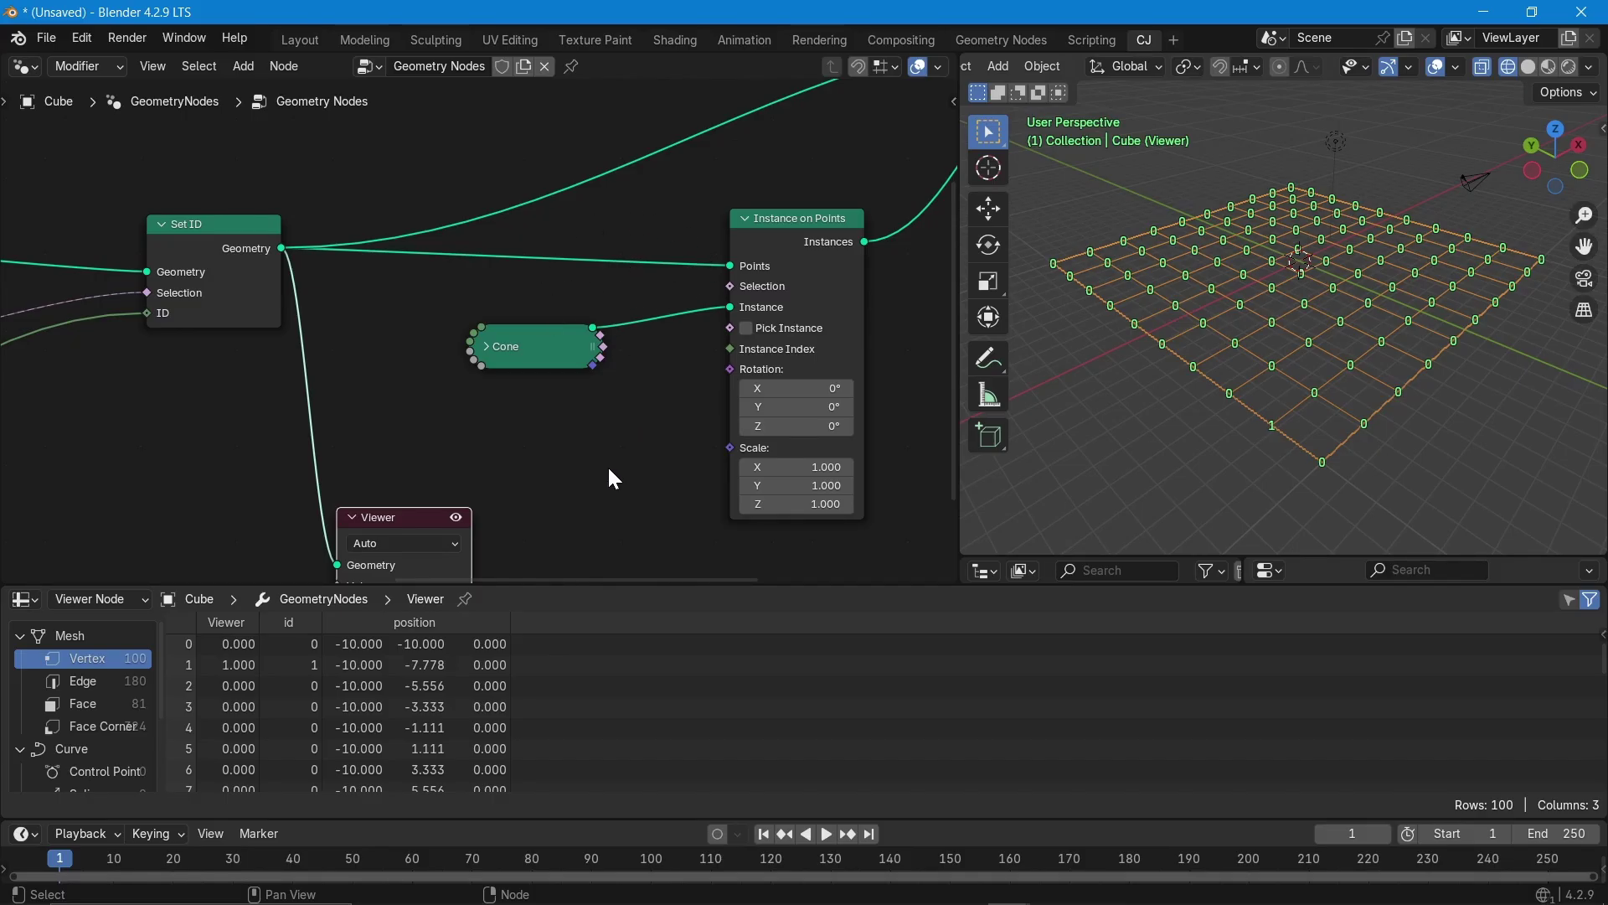
key("shift+a")
type("id")
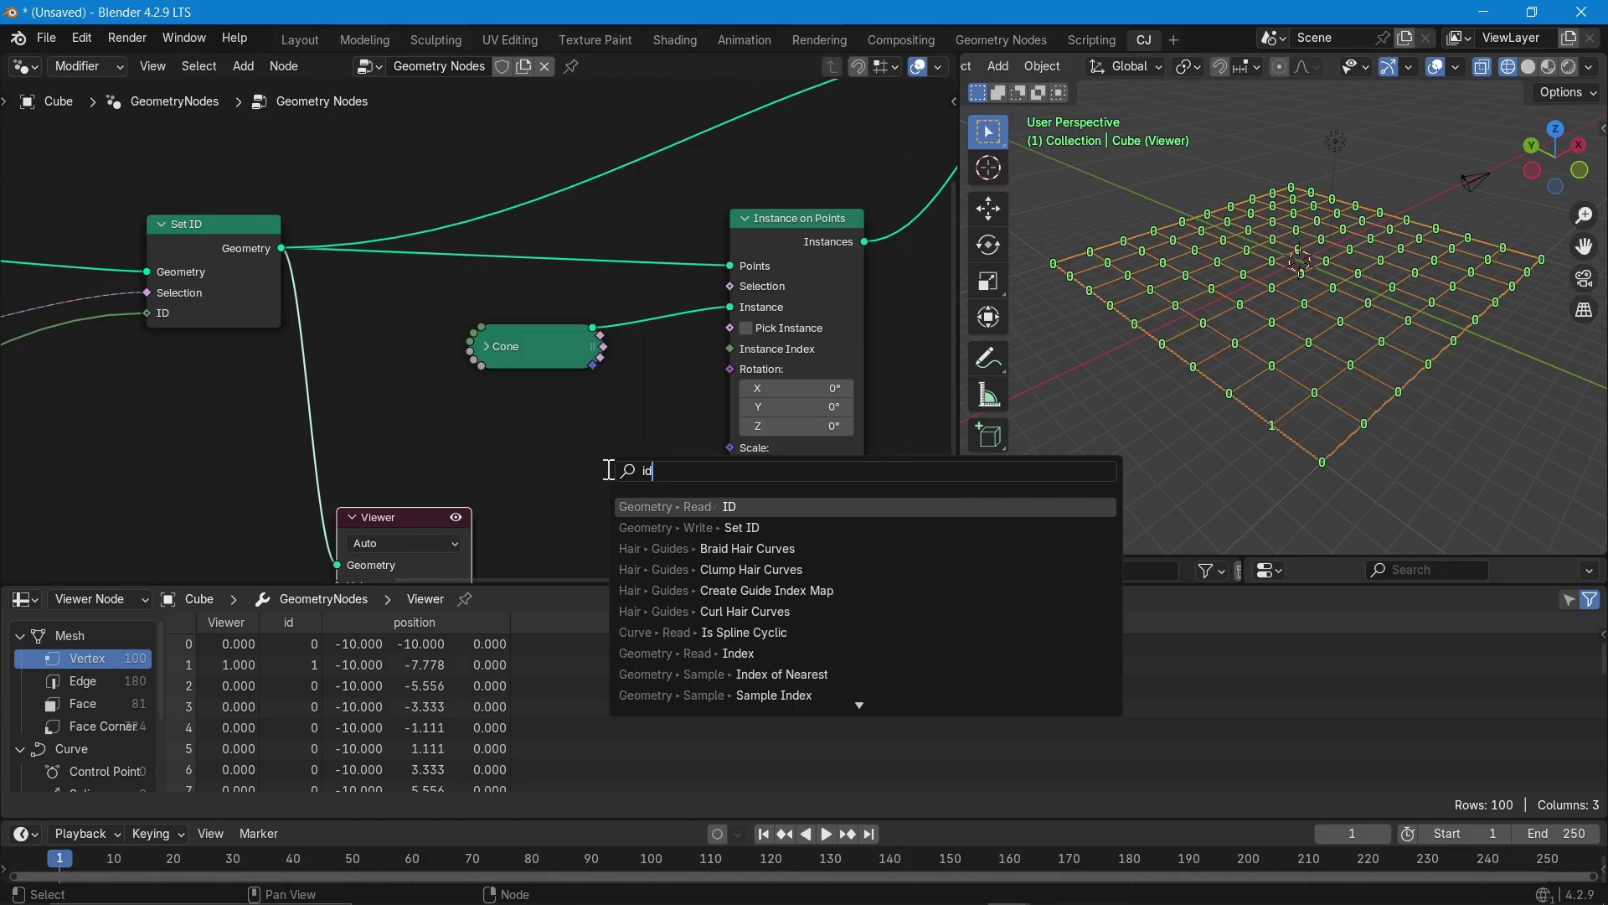
key("Return")
left_click(373, 414)
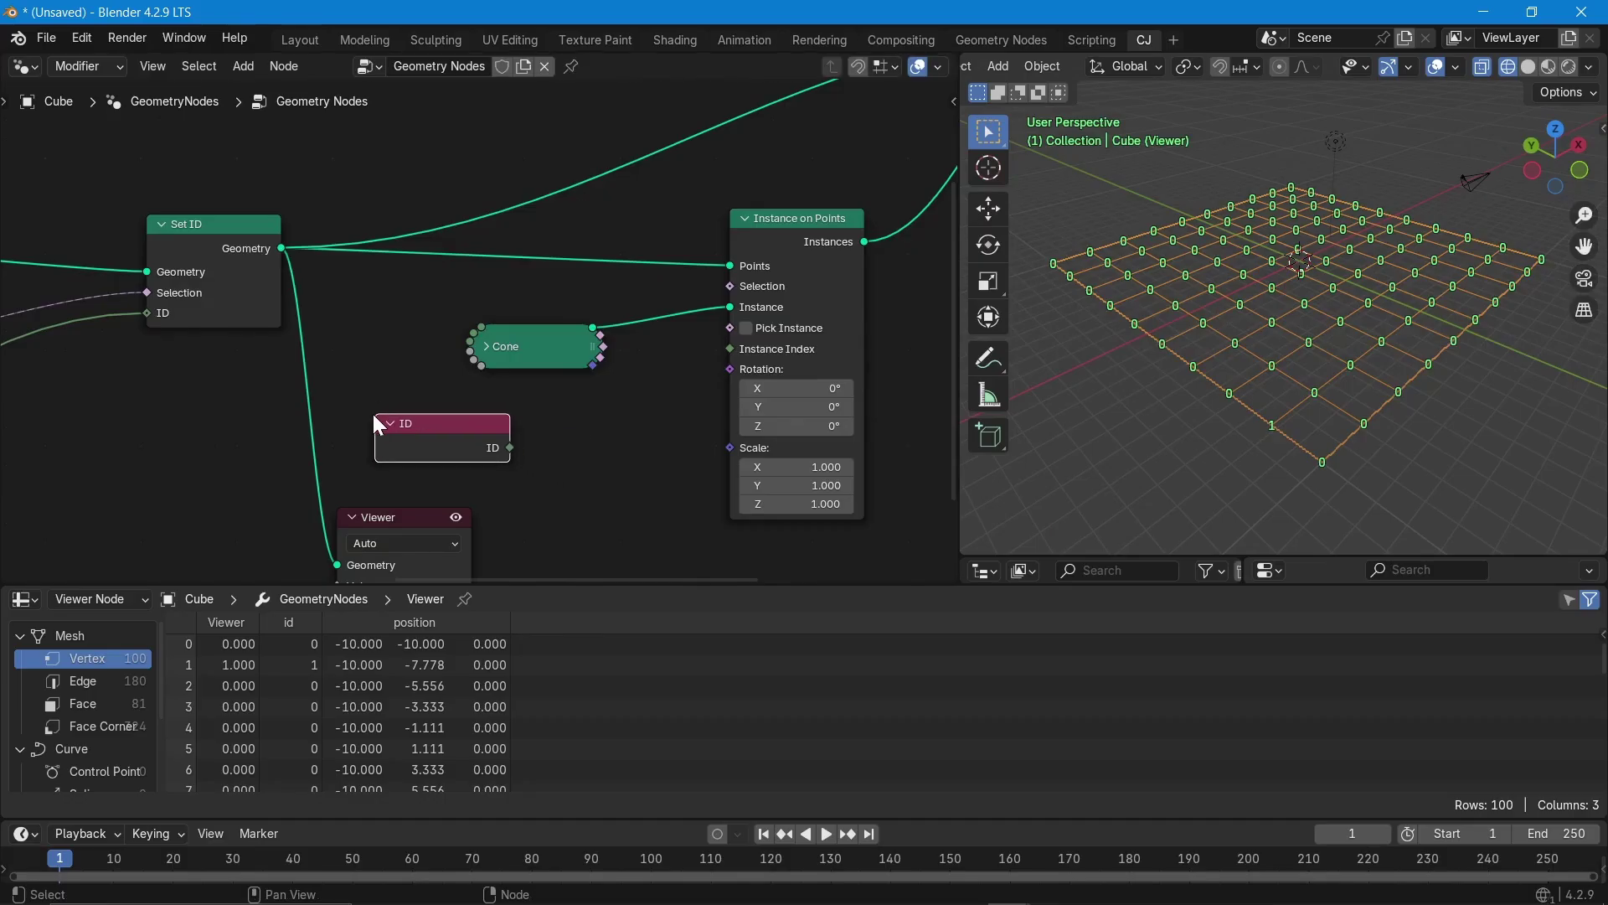
middle_click_drag(315, 403, 374, 222)
scroll(368, 281, "up", 1)
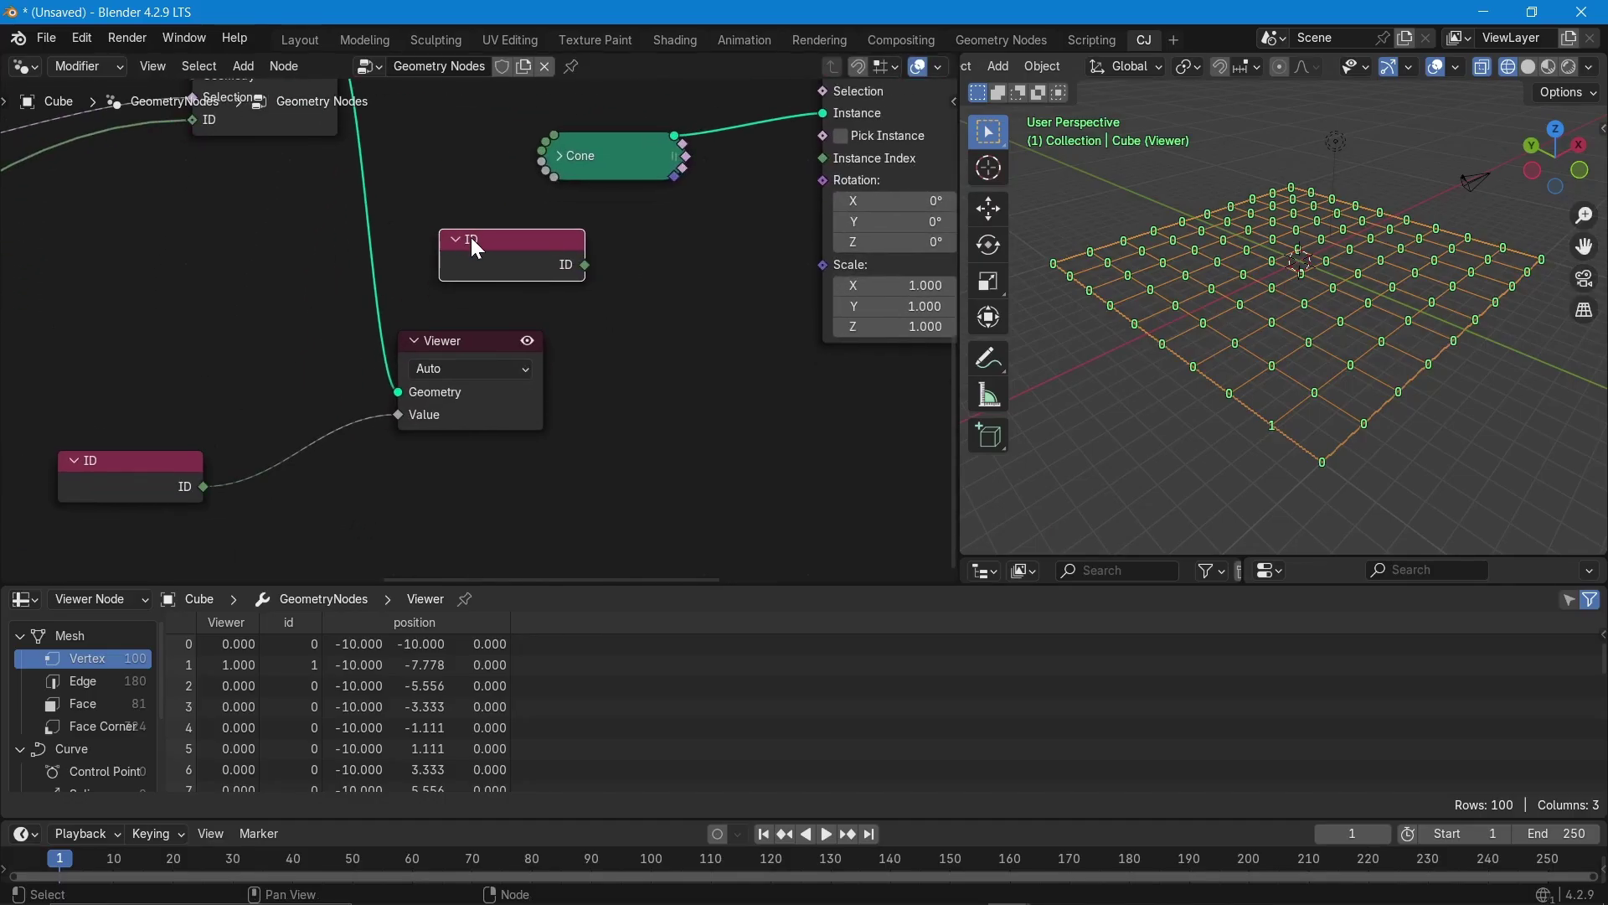
key("x")
- Move the Viewer node farther from the ID node, to just below the Cone and Instance on Points nodes
scroll(475, 239, "down", 2)
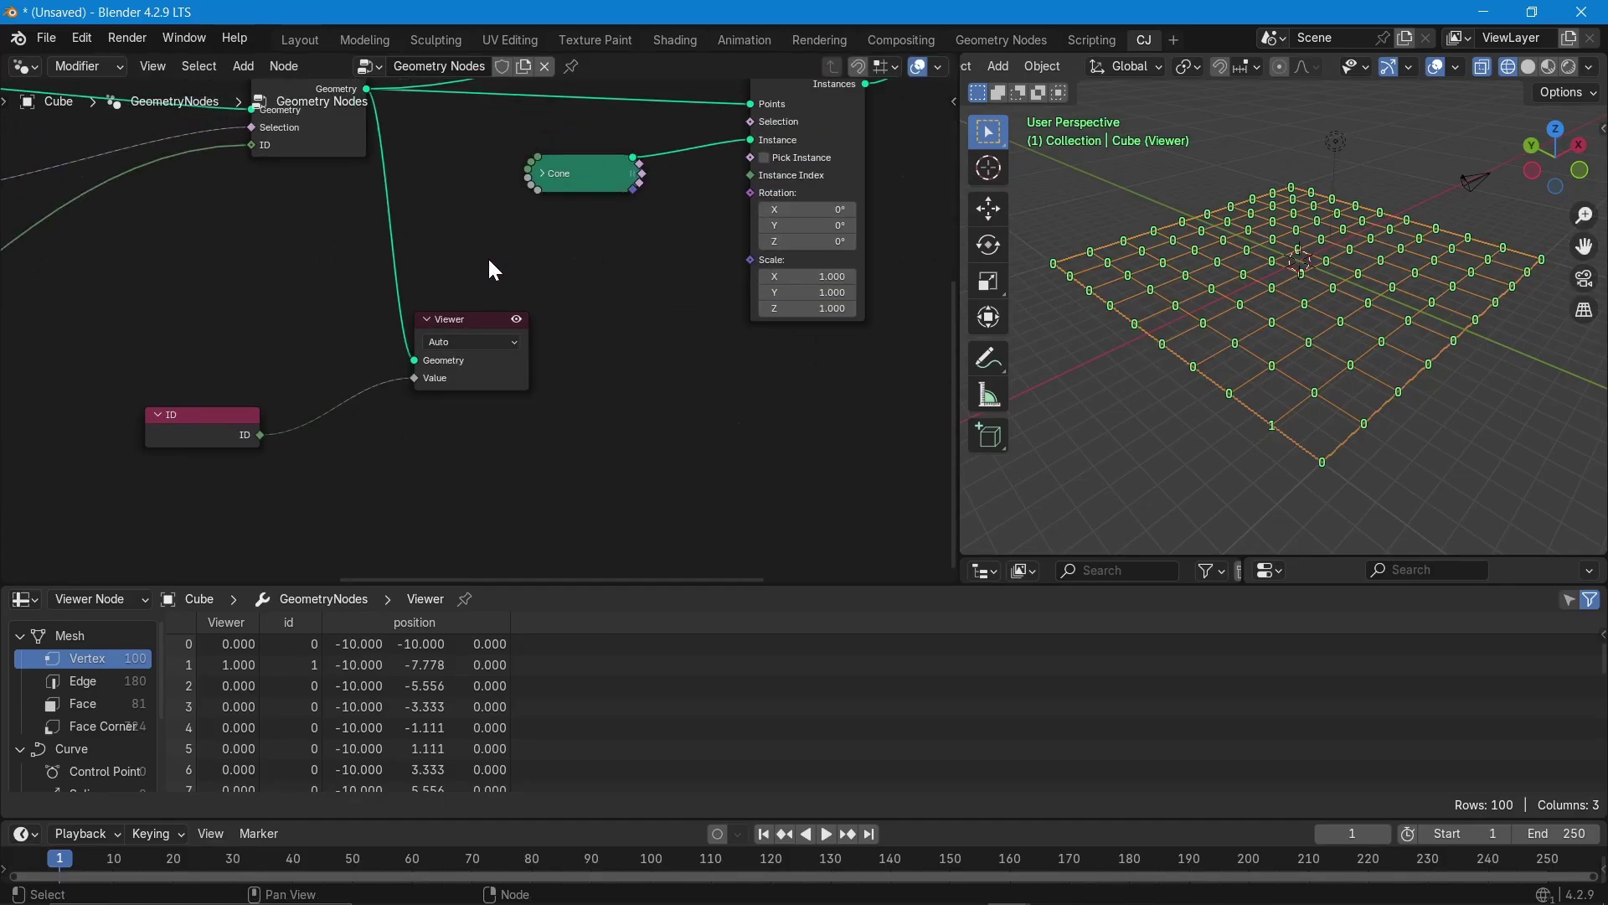
left_click_drag(482, 324, 631, 373)
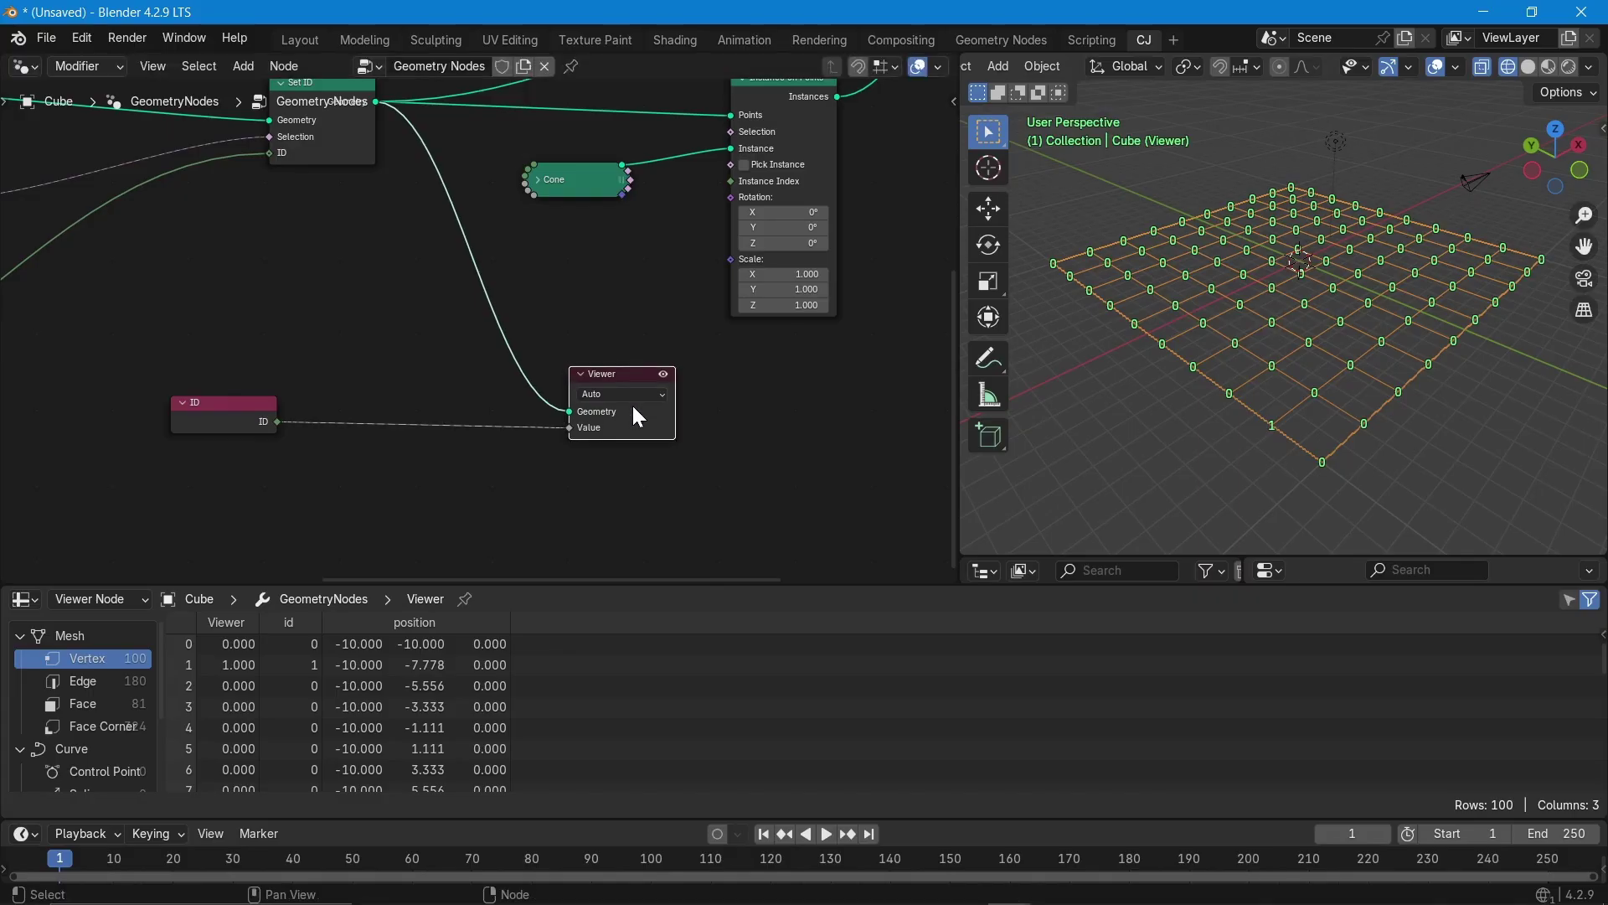
middle_click_drag(536, 361, 523, 424)
- Deactivate the Viewer and connect the ID output to the Selection input of Instance on Points, moving the Cone clear of the link
left_click_drag(267, 486, 696, 348)
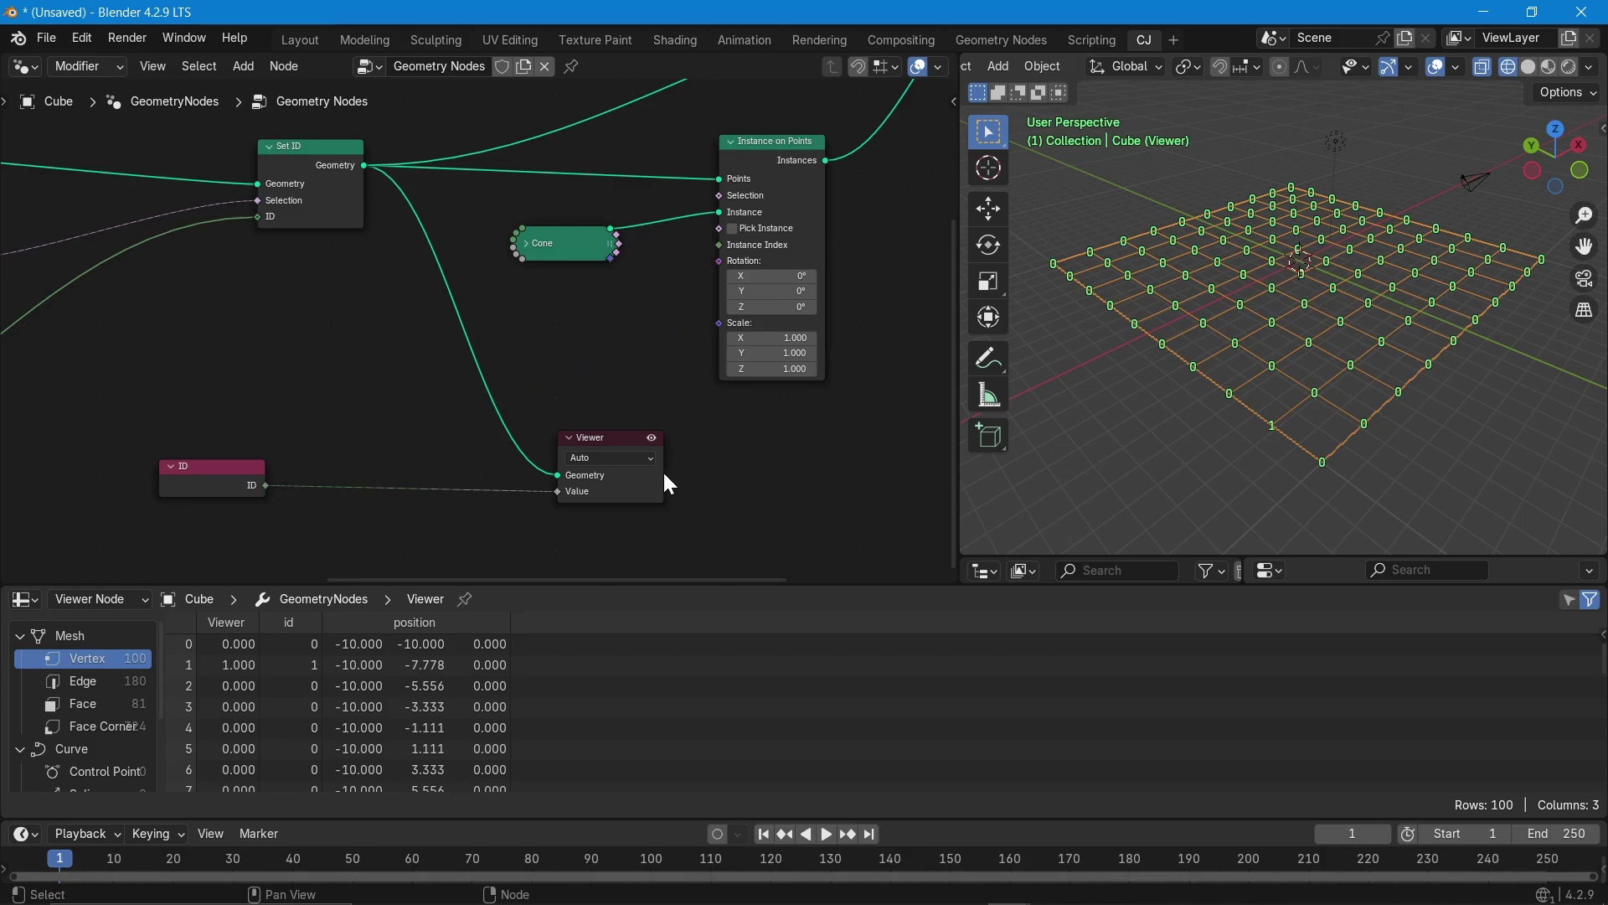
left_click(651, 439)
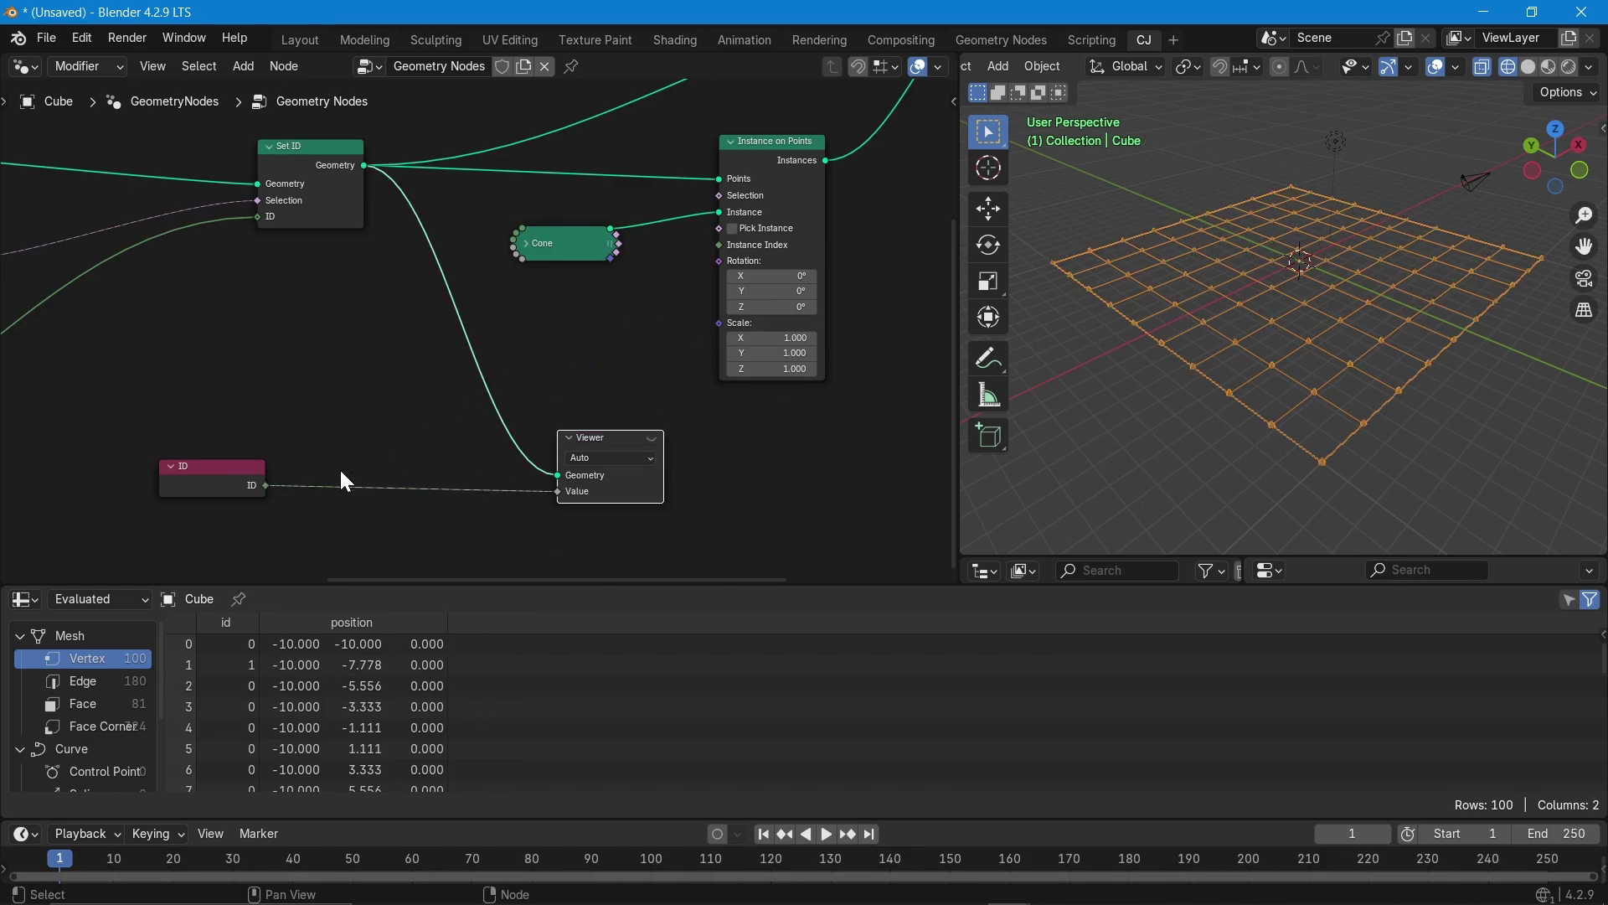
left_click_drag(264, 484, 712, 197)
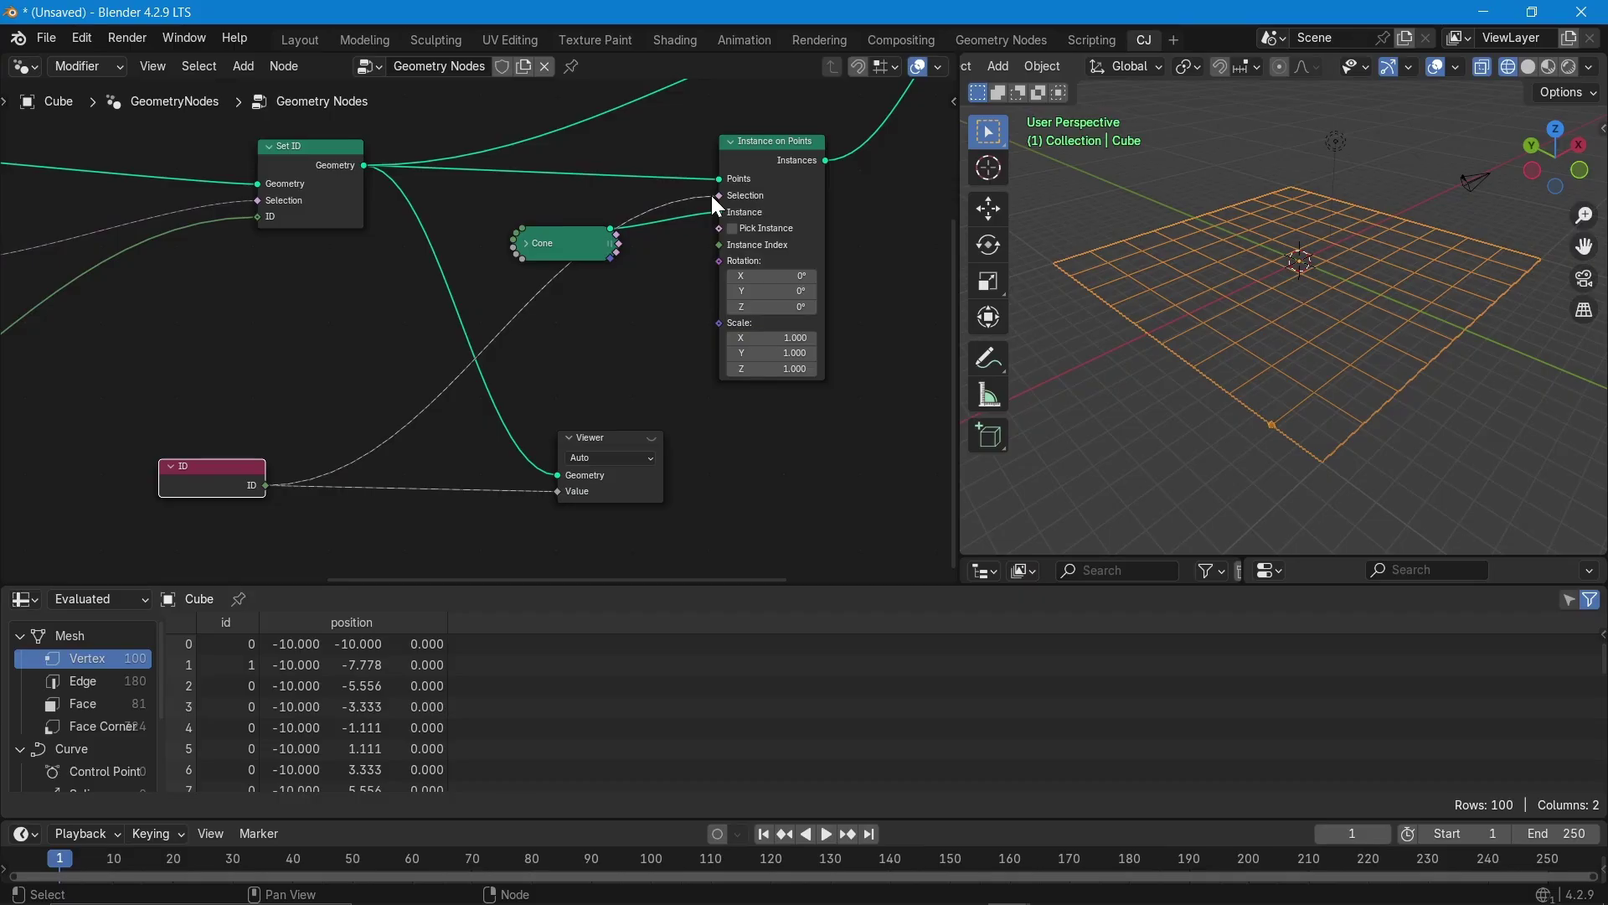
left_click_drag(552, 263, 615, 323)
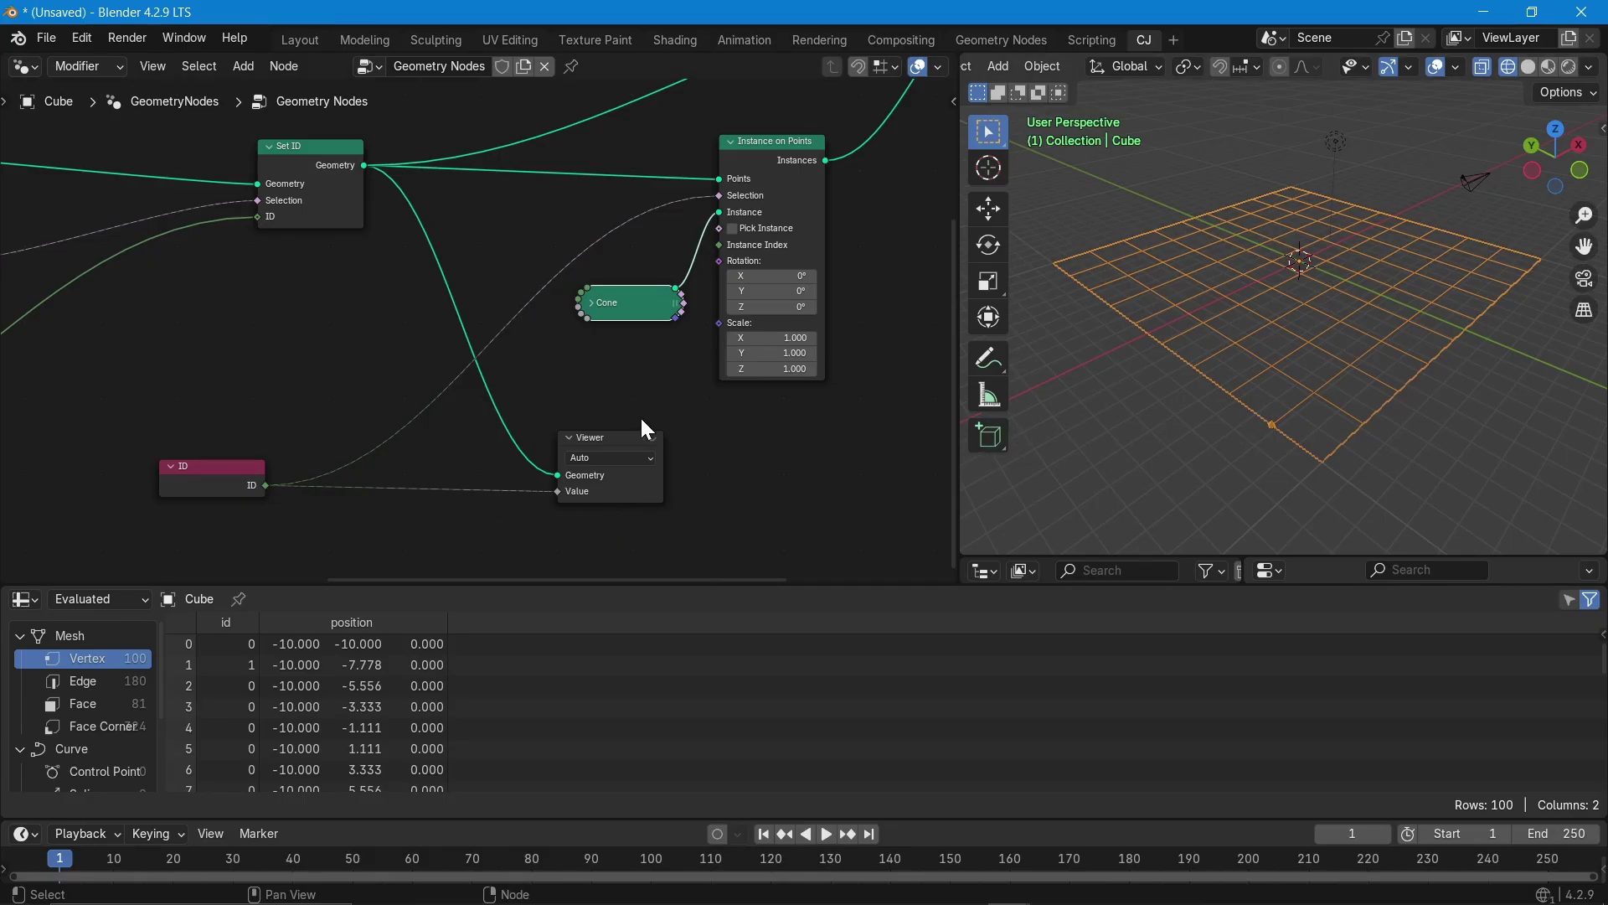
- Toggle the Viewer on and off to compare the point IDs with the location of the cone instance
left_click(652, 439)
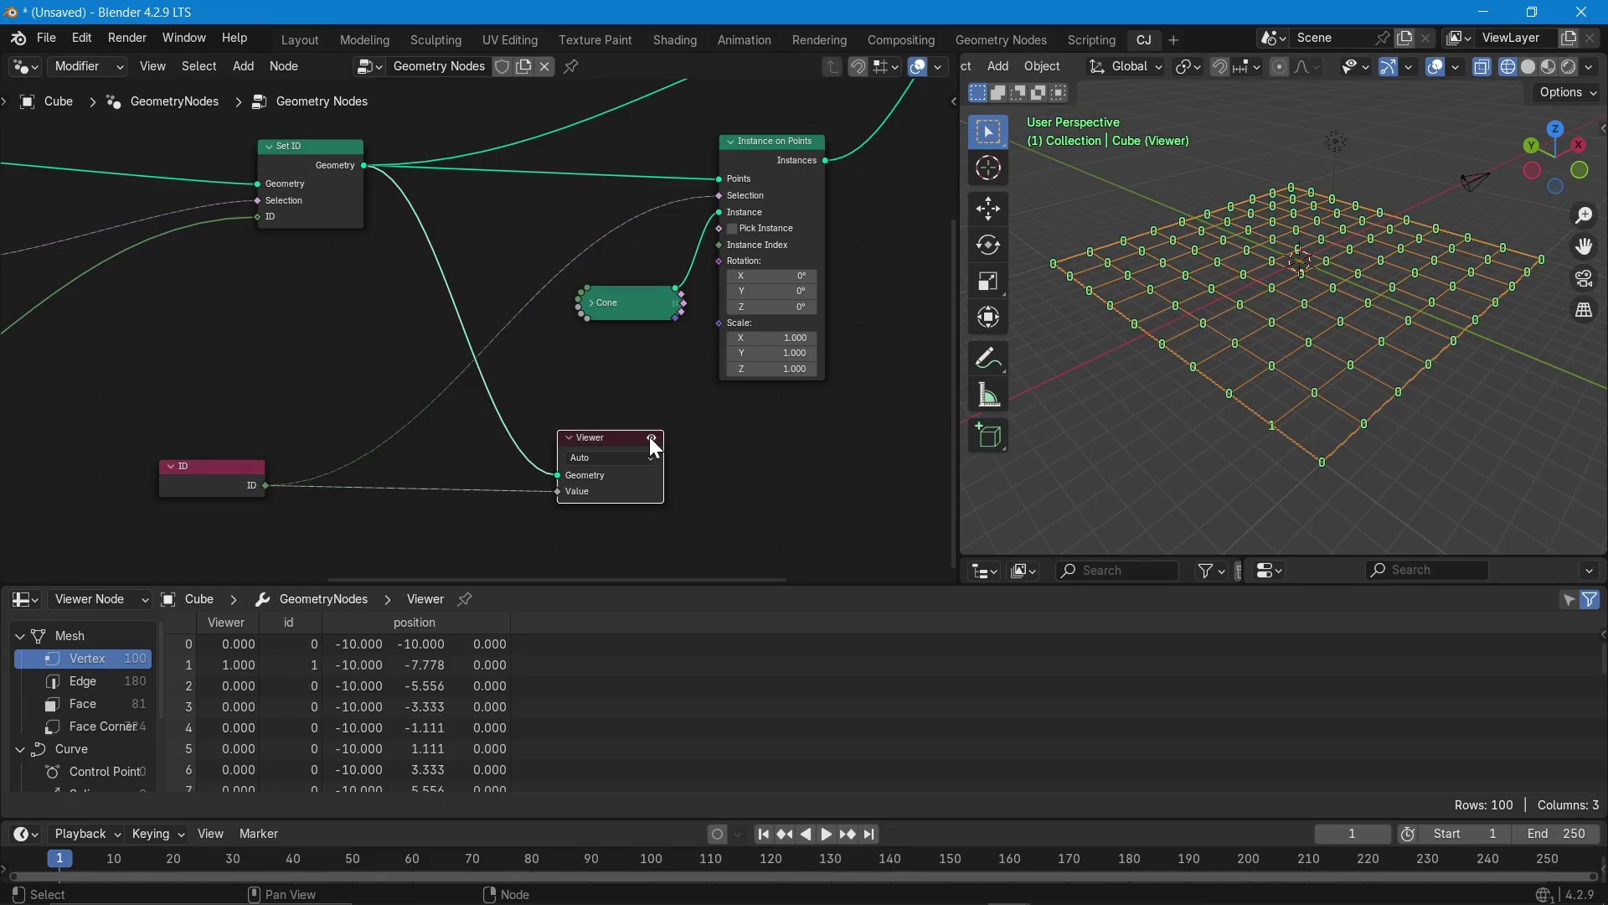
left_click(651, 438)
left_click(652, 439)
left_click(652, 438)
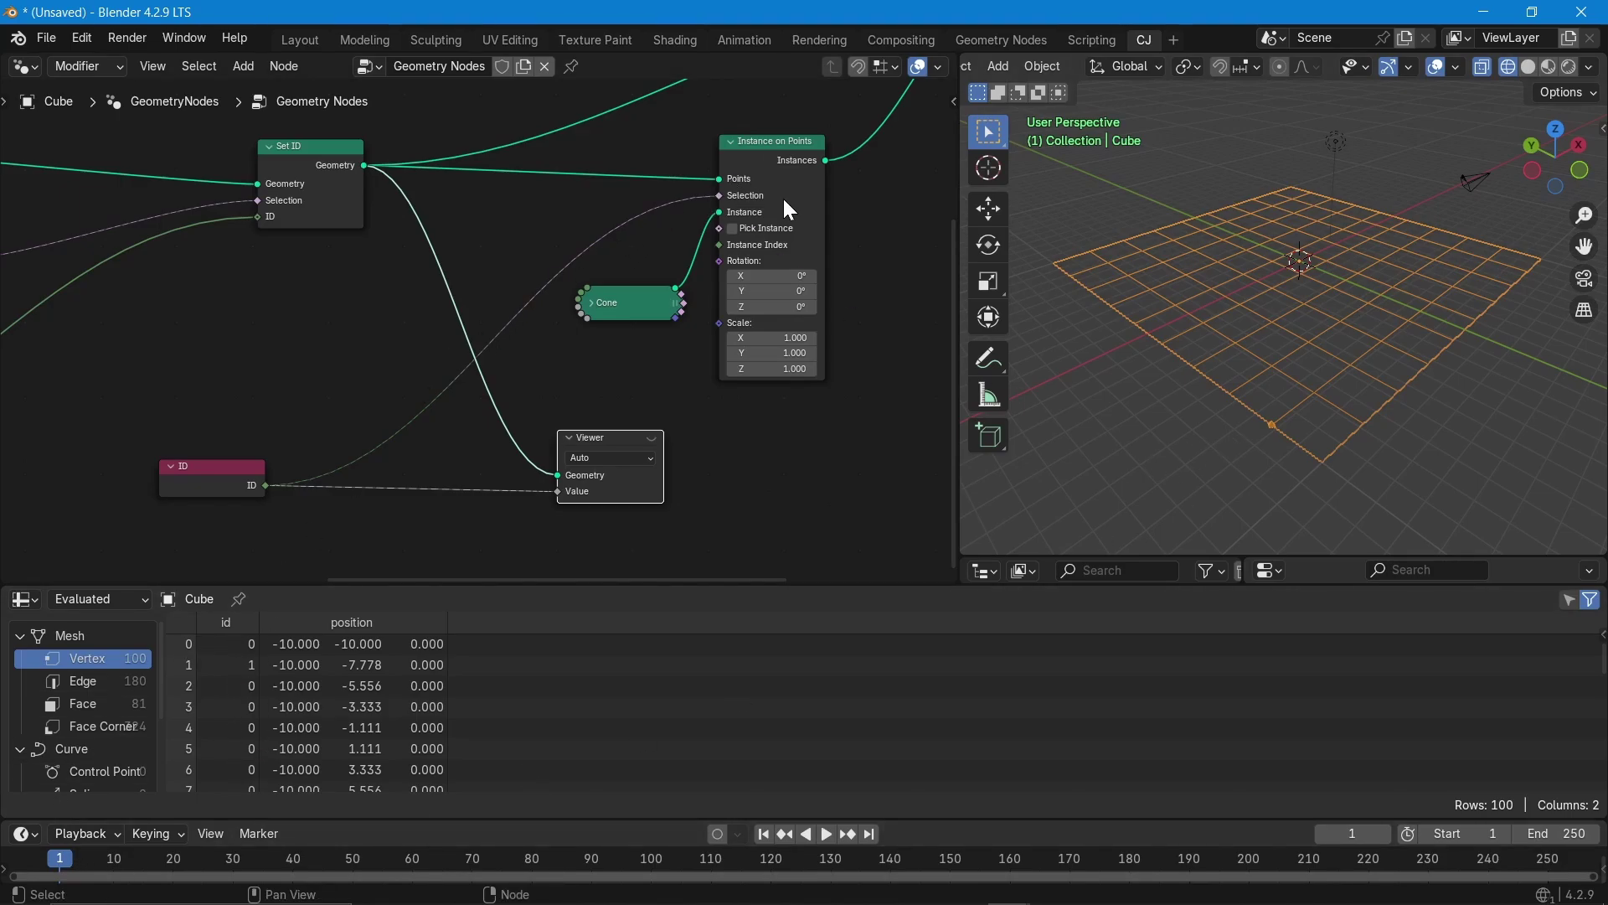
- Set the Integer node's value to 3 and inspect the cone on the grid up close
middle_click_drag(123, 370, 373, 367)
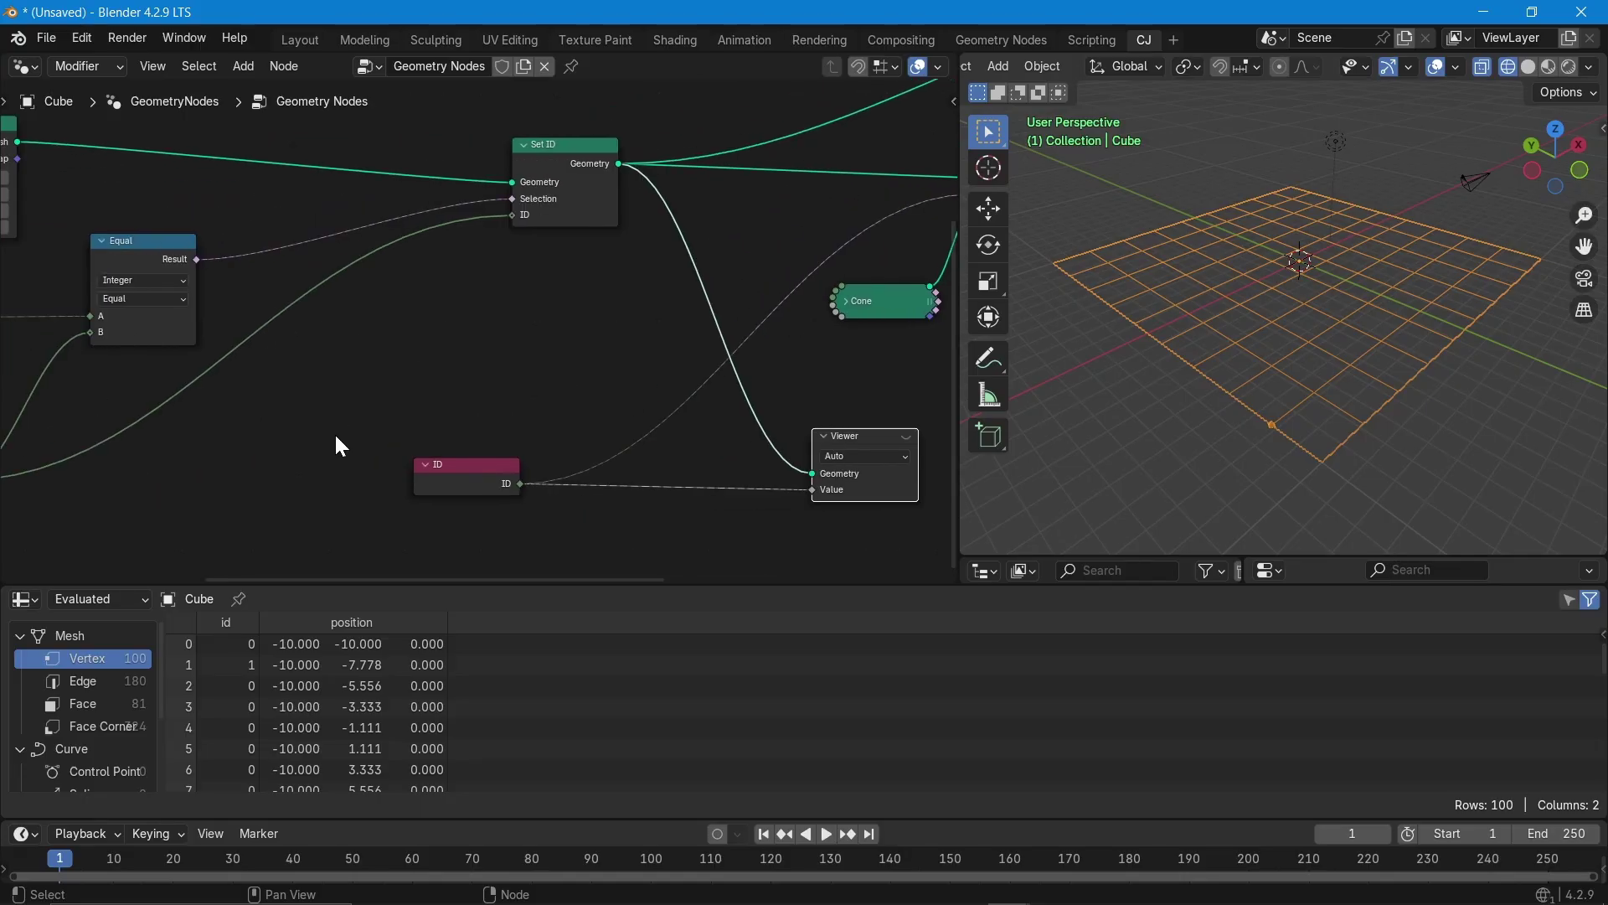
scroll(267, 475, "down", 2)
middle_click_drag(266, 476, 545, 373)
scroll(212, 439, "up", 3)
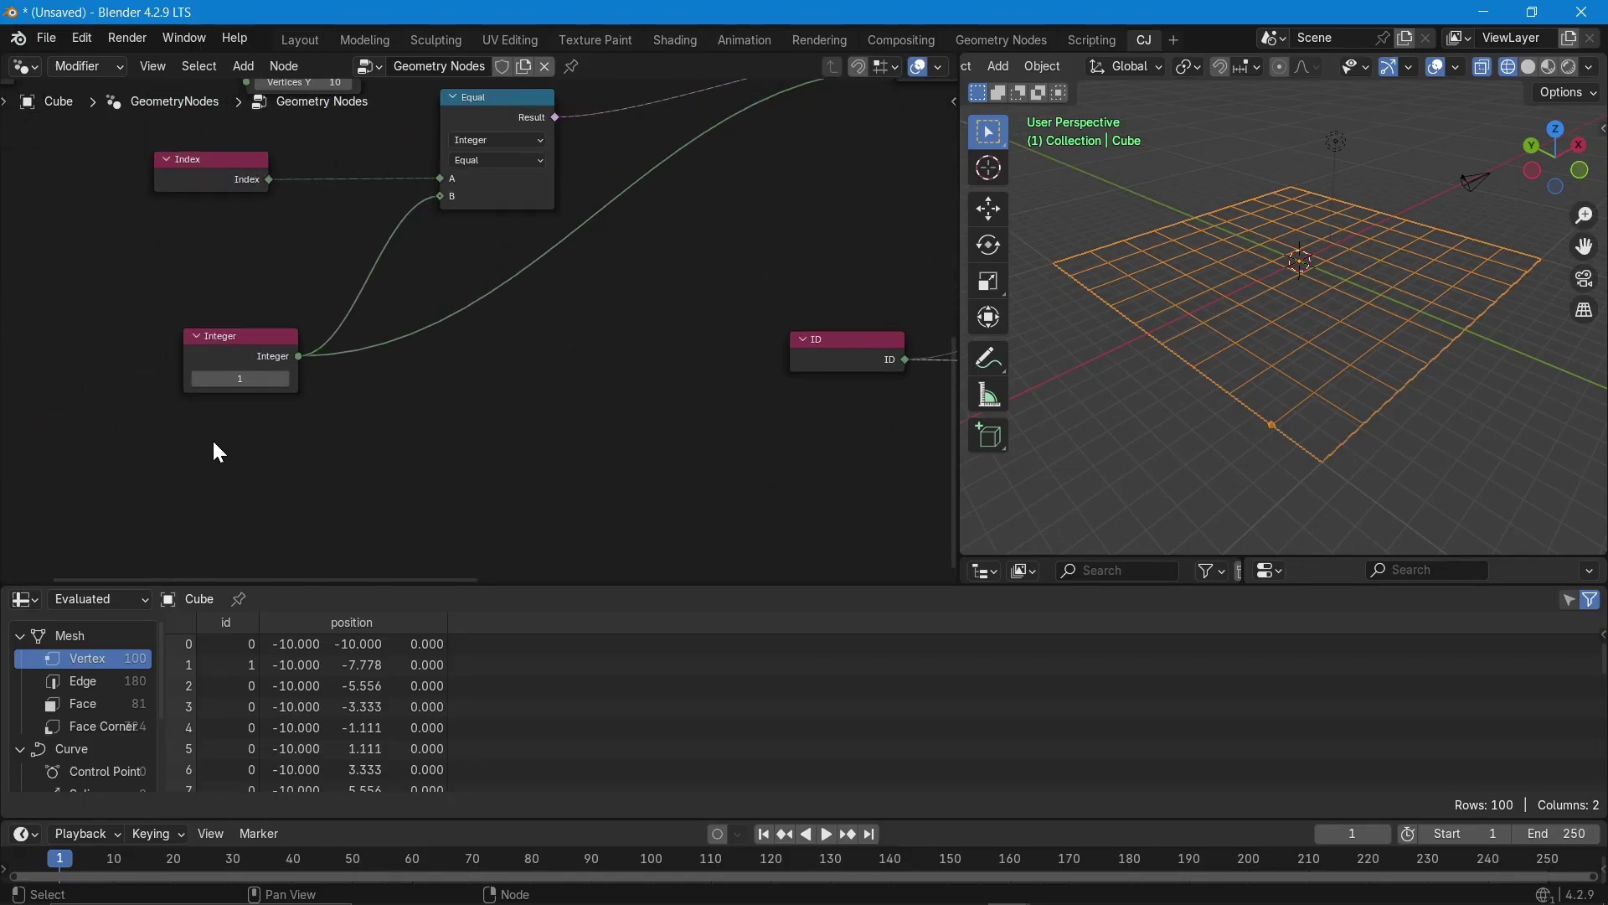
left_click(285, 380)
left_click(285, 379)
scroll(1158, 360, "up", 5)
scroll(1191, 377, "down", 1)
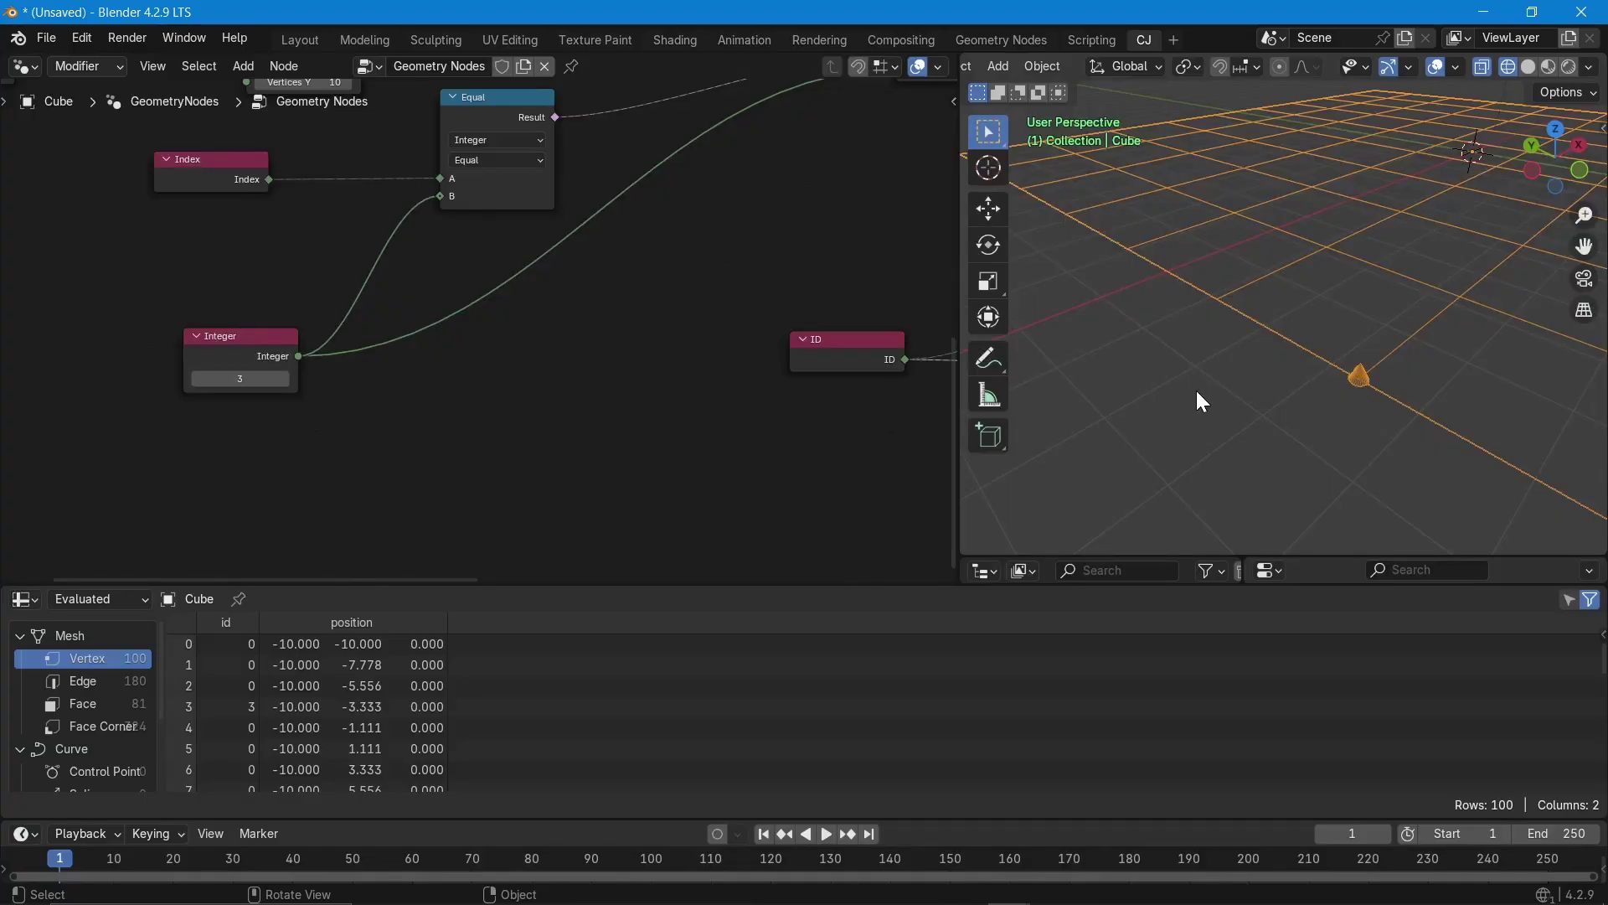
- Switch the viewport to solid shading and try other Integer values such as 32 and -20
left_click(1528, 68)
left_click(239, 379)
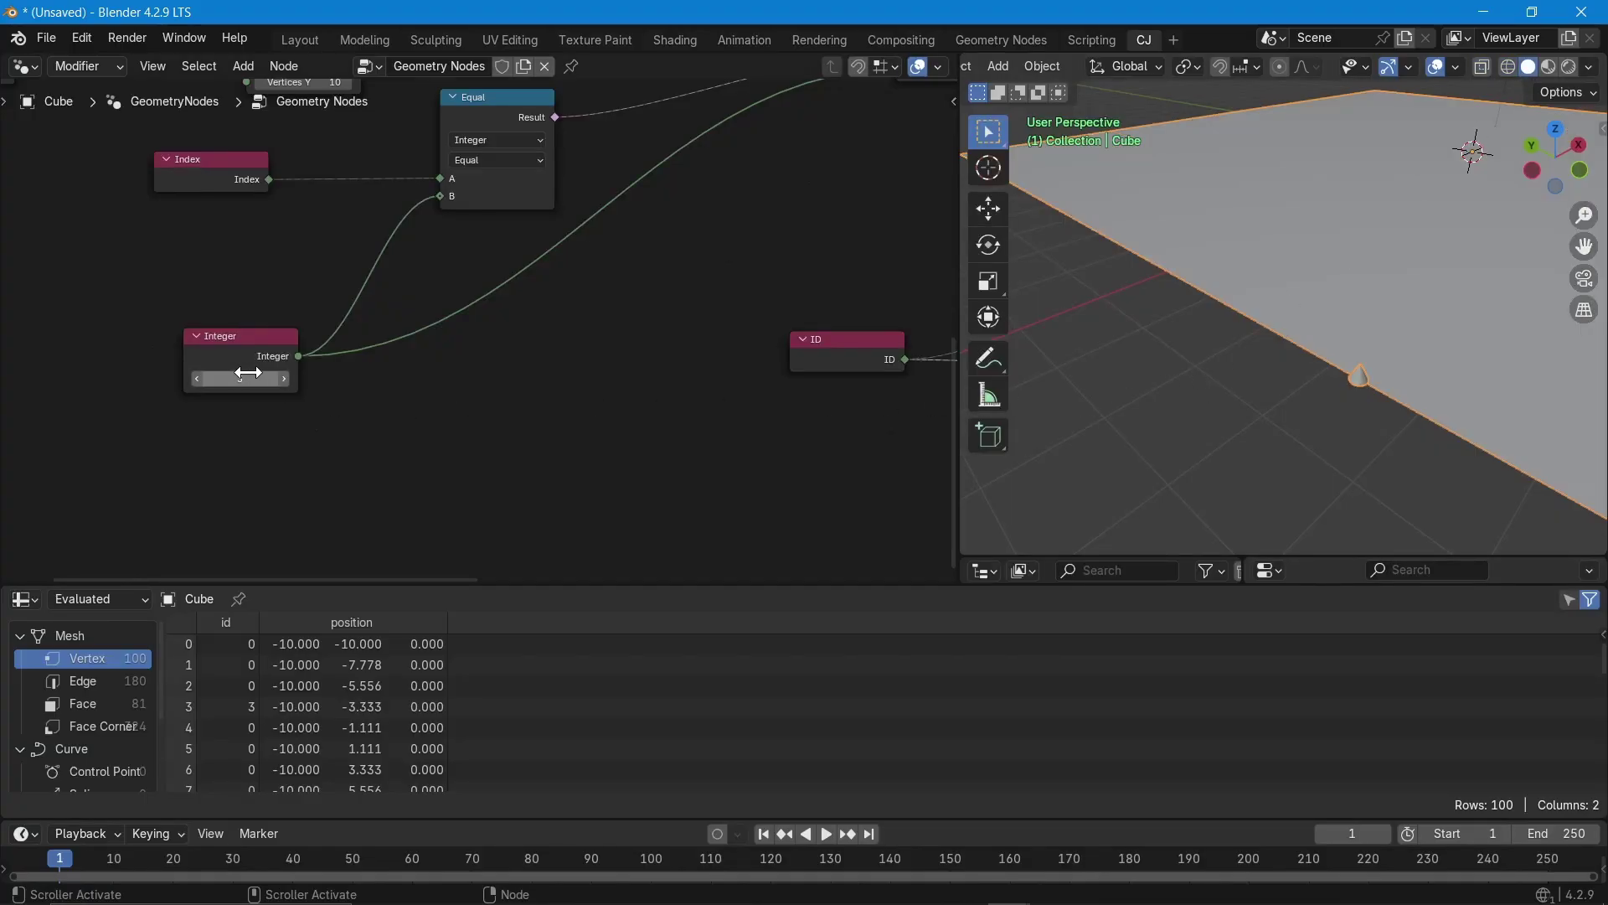
type("32")
key("Return")
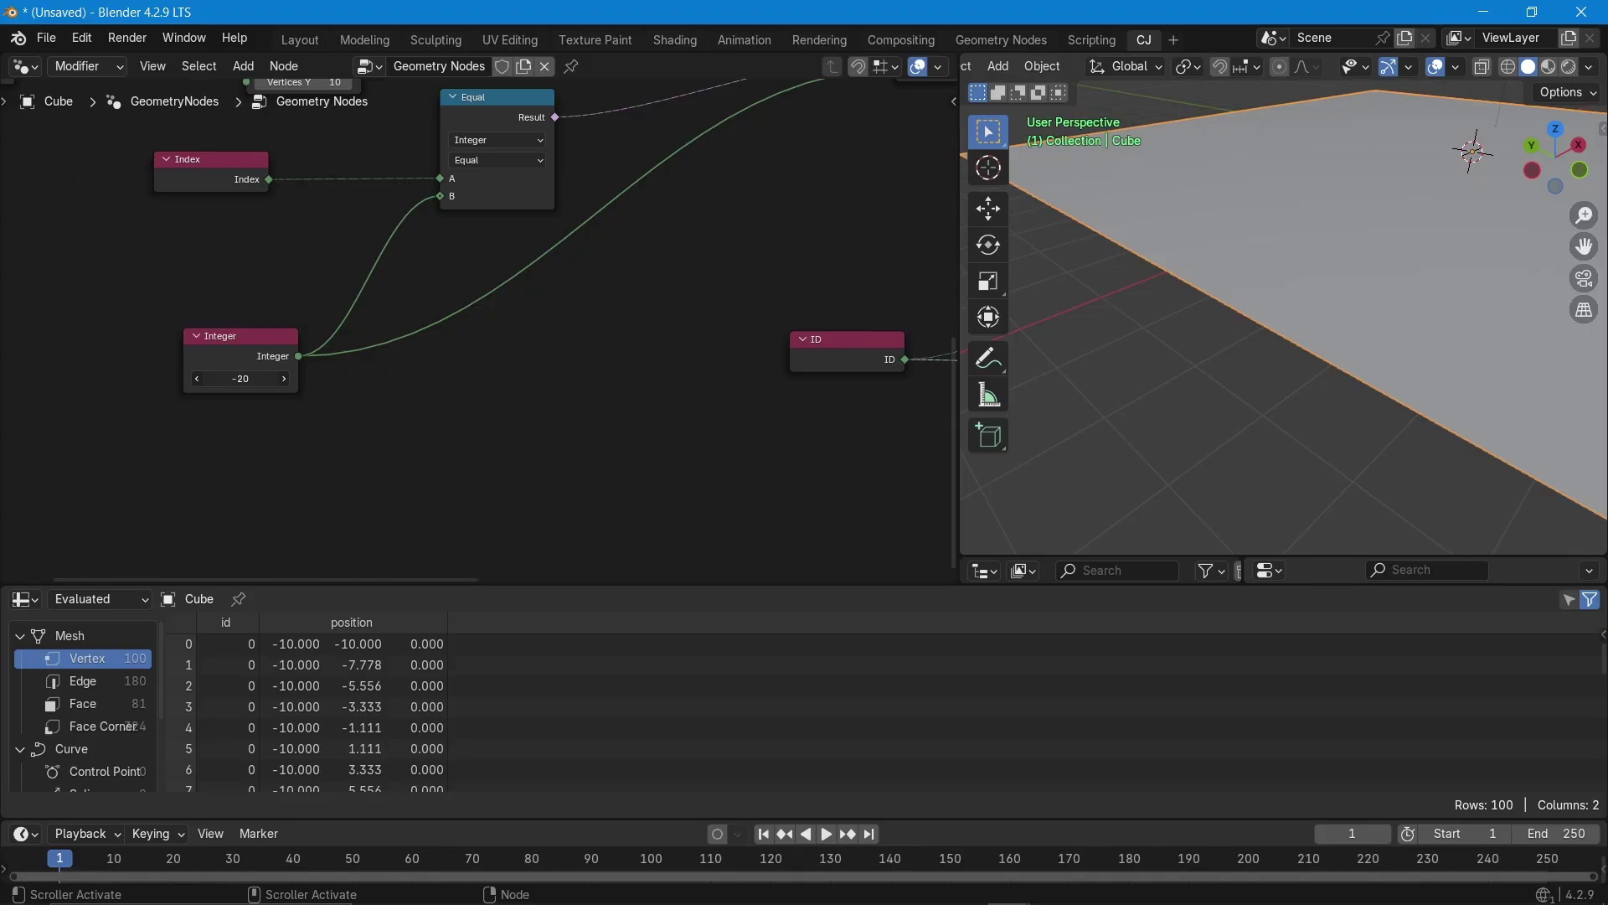
scroll(223, 495, "down", 4)
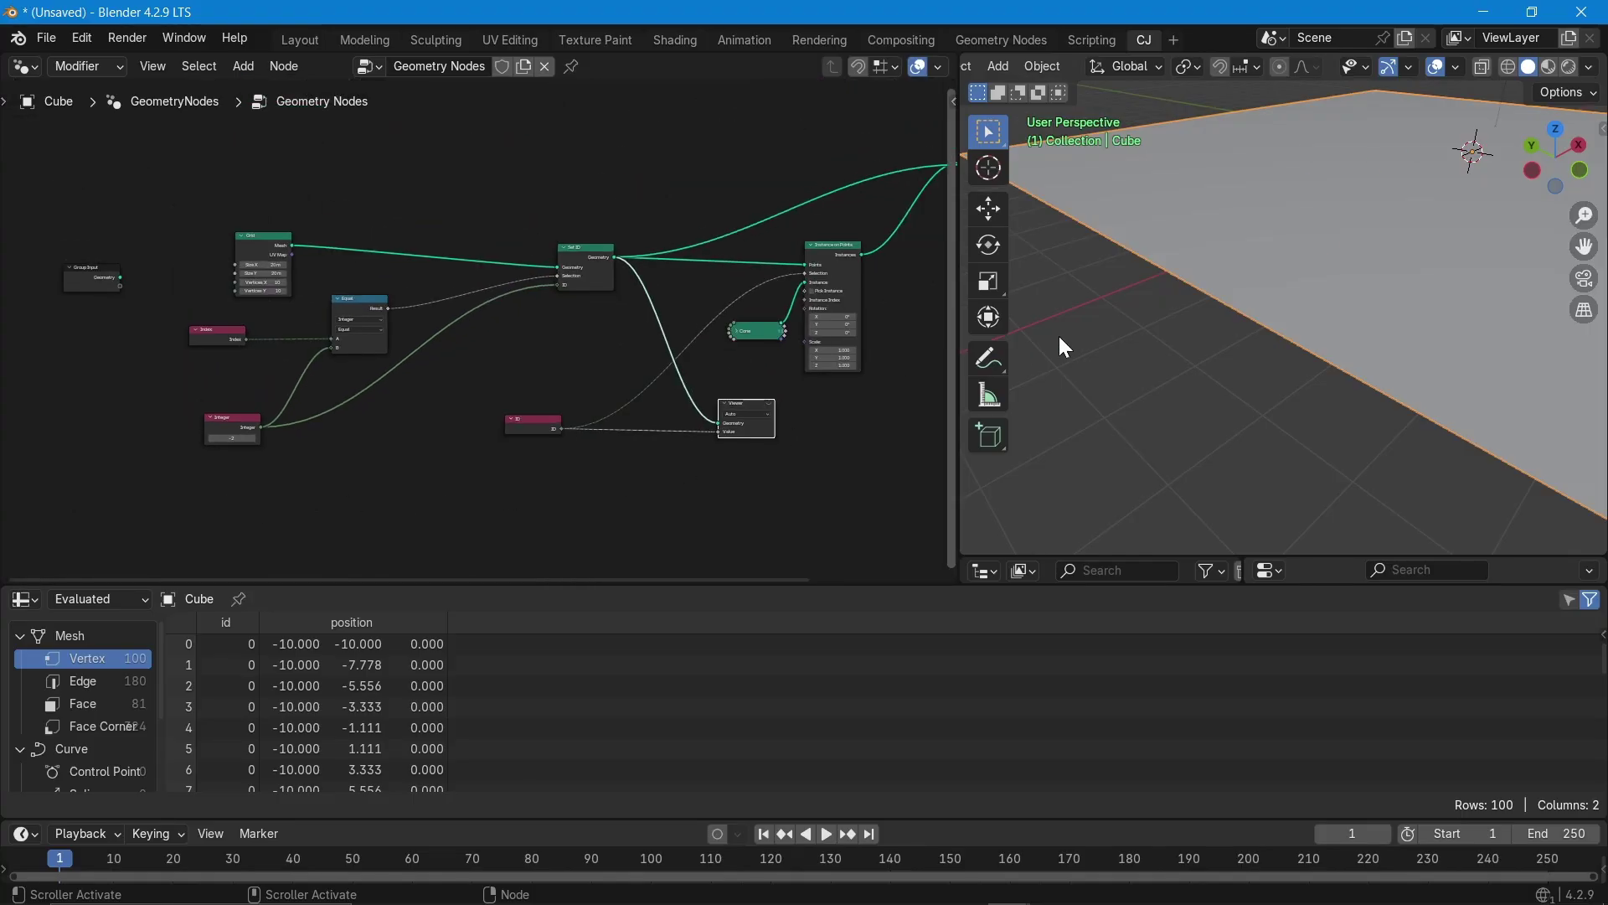
scroll(1182, 355, "down", 6)
middle_click_drag(1226, 428, 1197, 475)
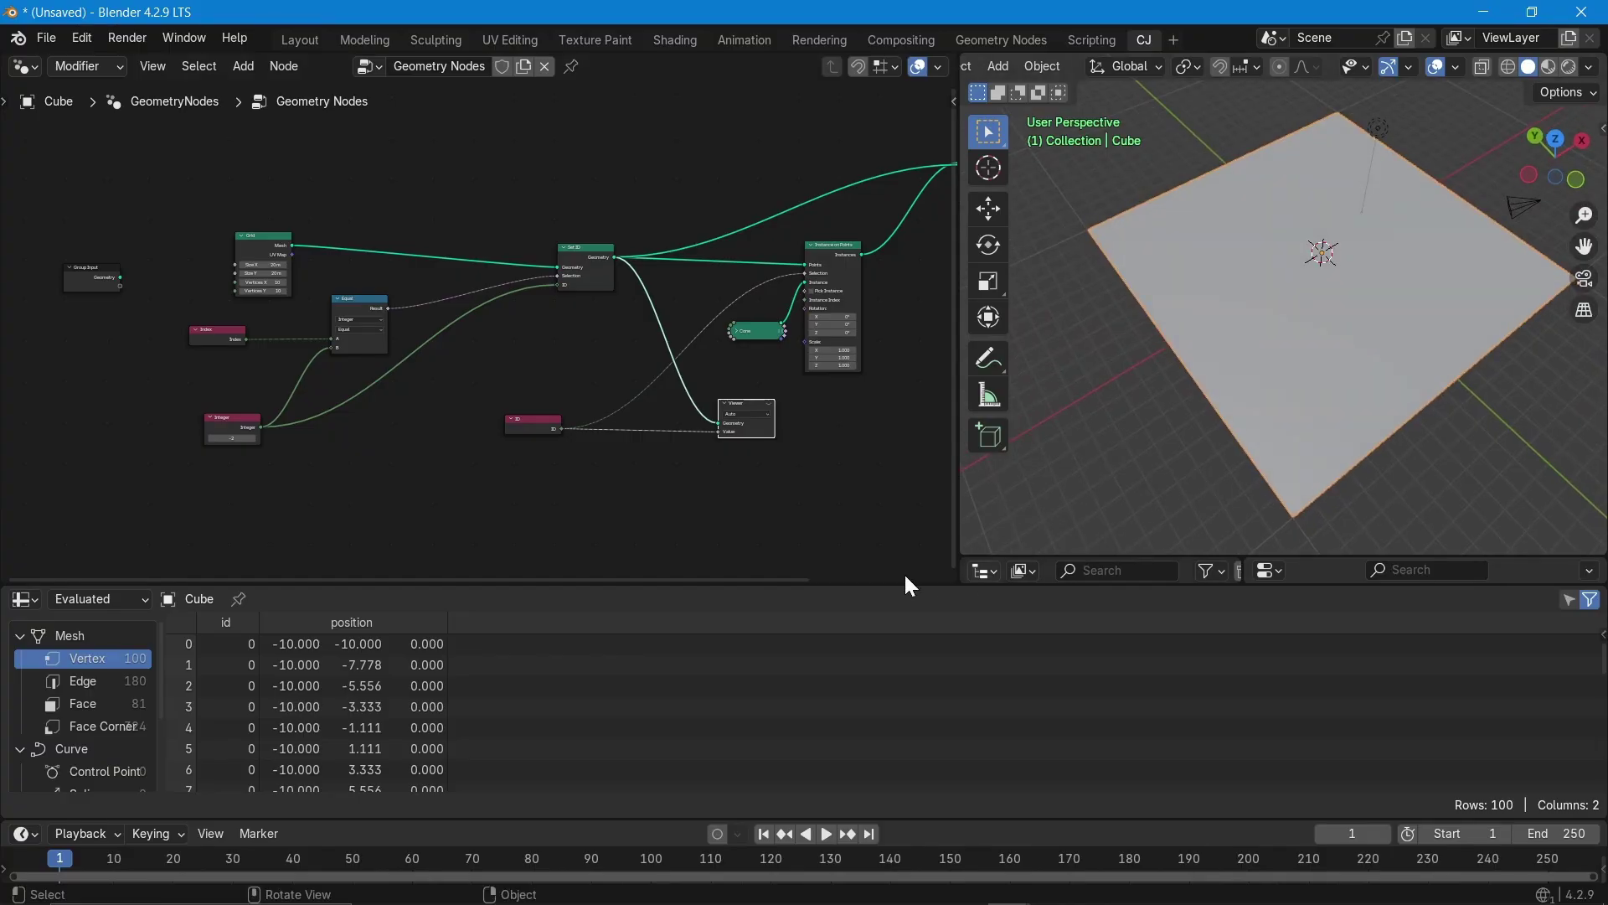
- Set the Integer node's value to 1 and return the viewport to wireframe shading
scroll(213, 440, "up", 2)
scroll(215, 444, "up", 2)
double_click(238, 433)
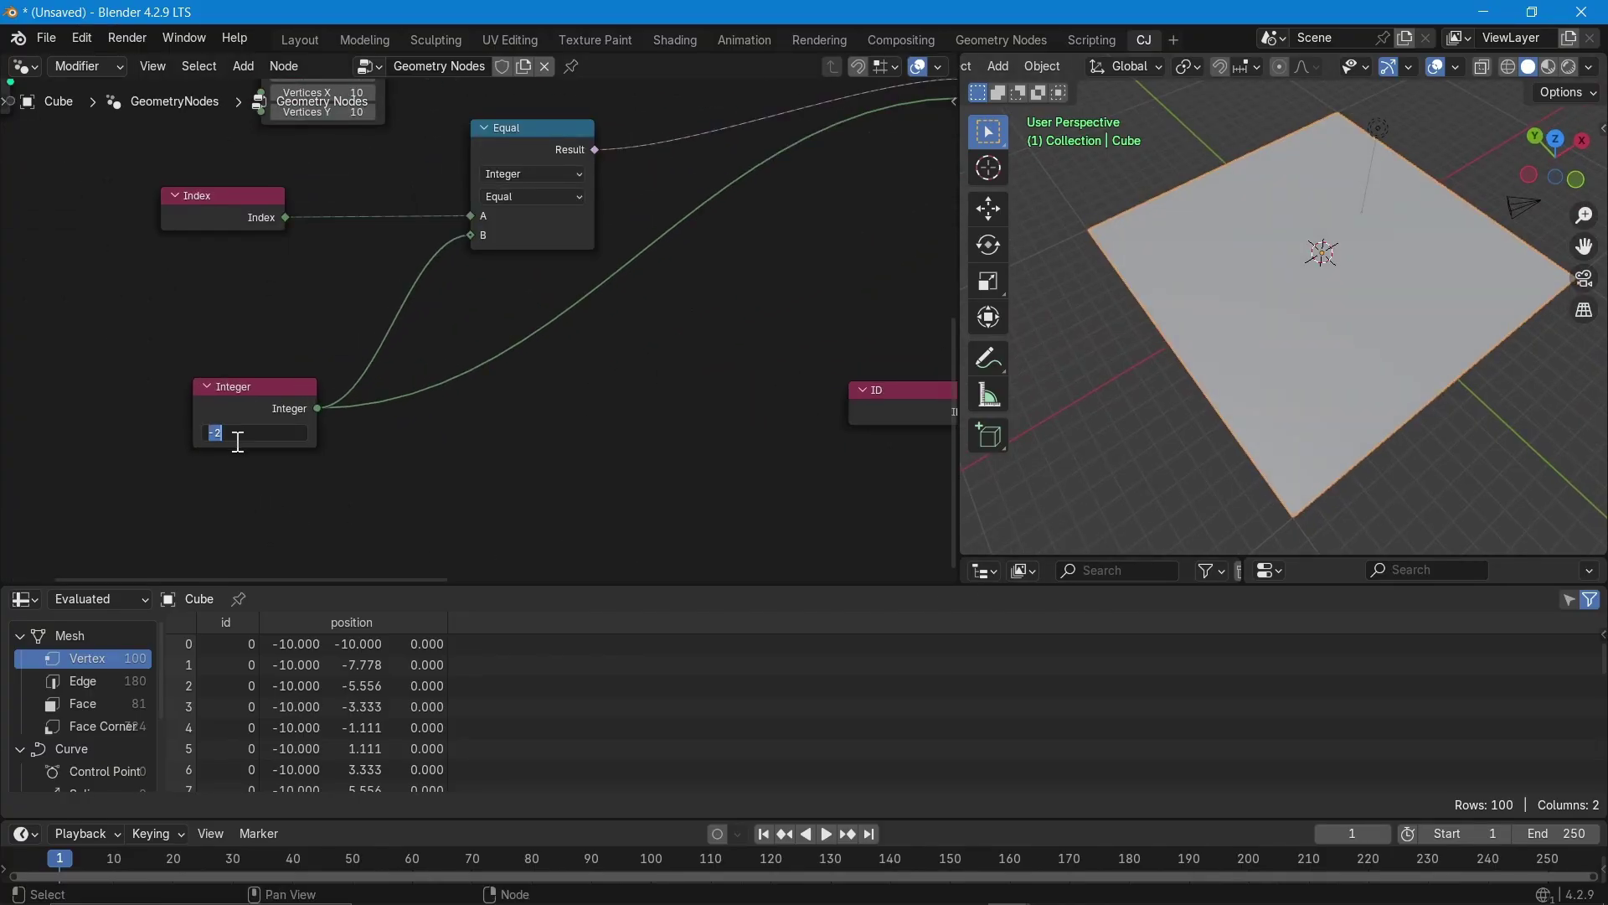
key("Return")
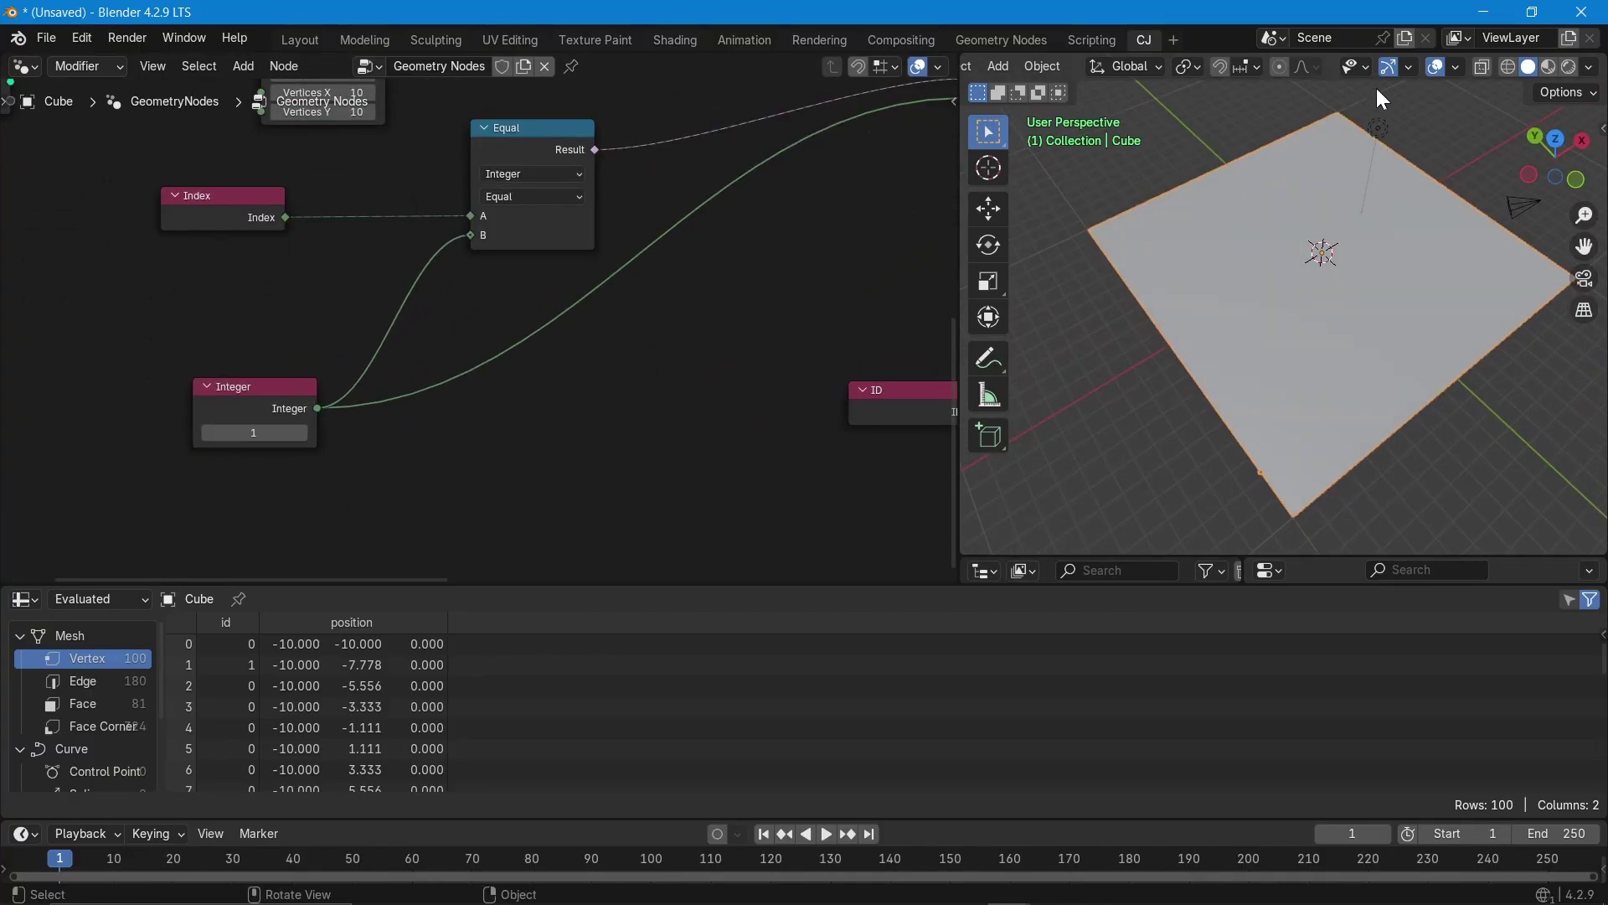
left_click(1509, 66)
middle_click_drag(1320, 428, 1349, 340)
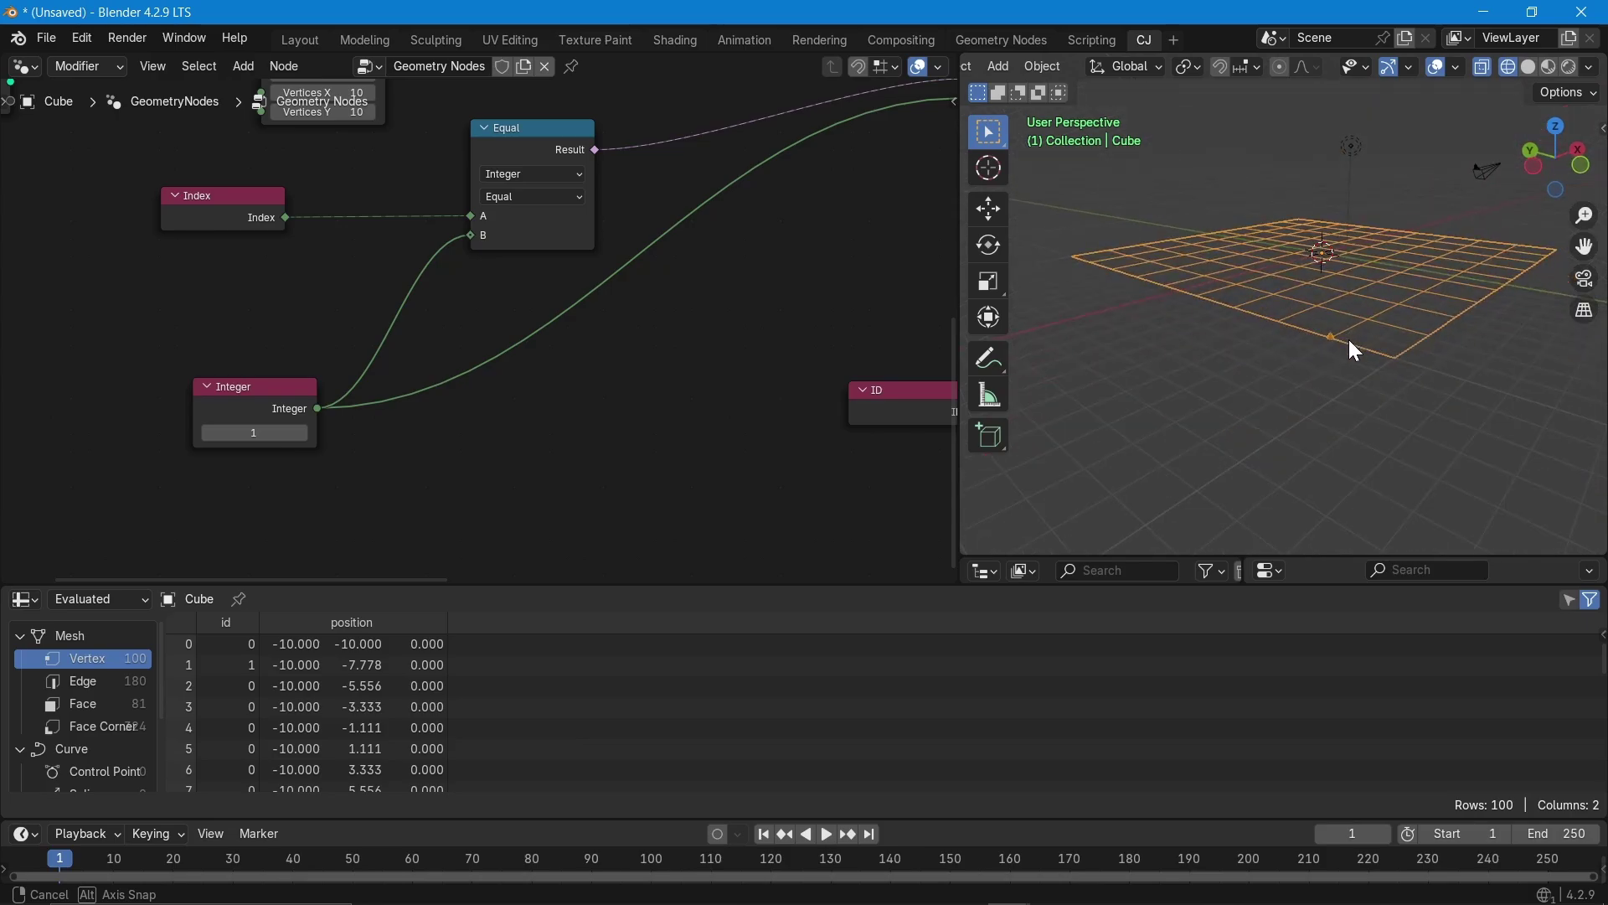
- Connect the ID output to the Scale input of Instance on Points and review the vertices' id values in the spreadsheet
middle_click_drag(741, 440, 67, 483)
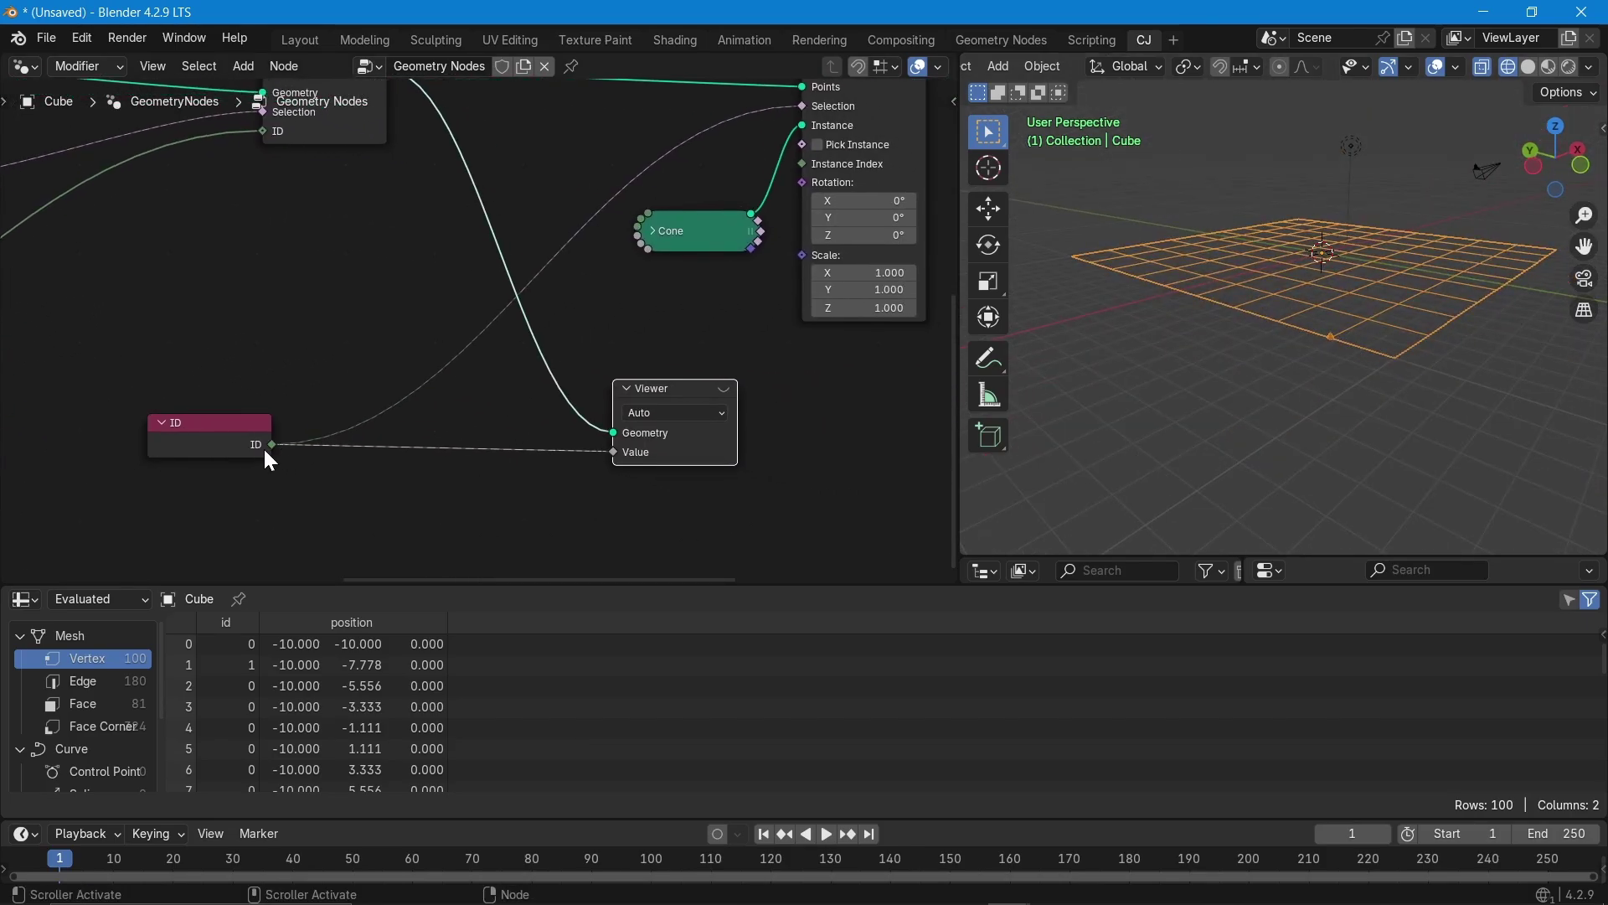
left_click_drag(264, 452, 806, 264)
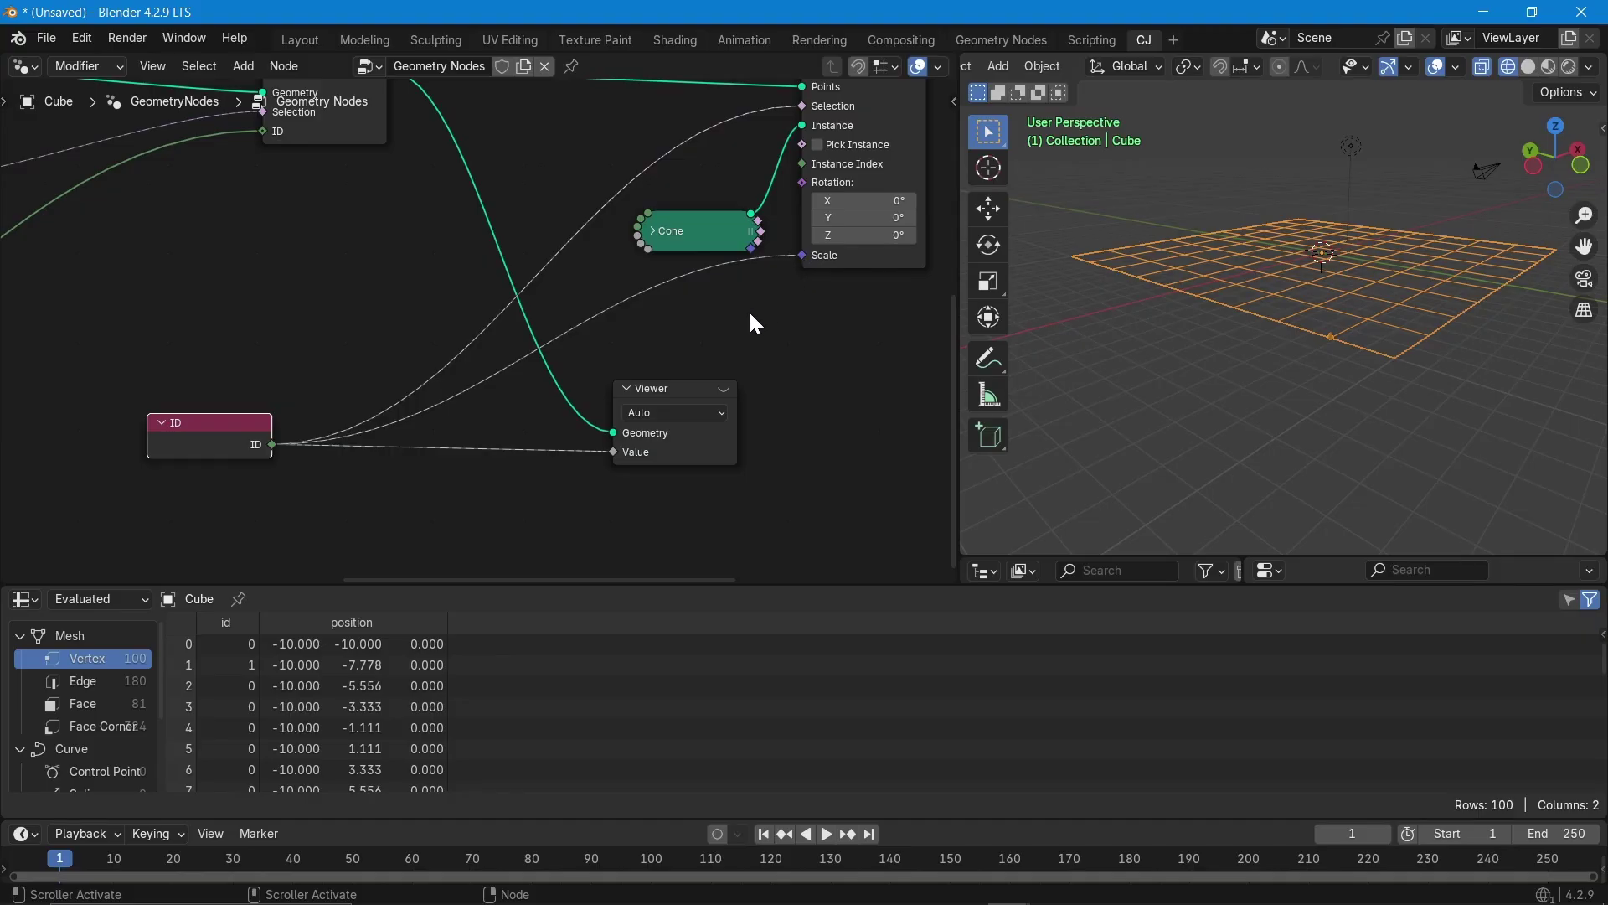
middle_click_drag(227, 464, 499, 485)
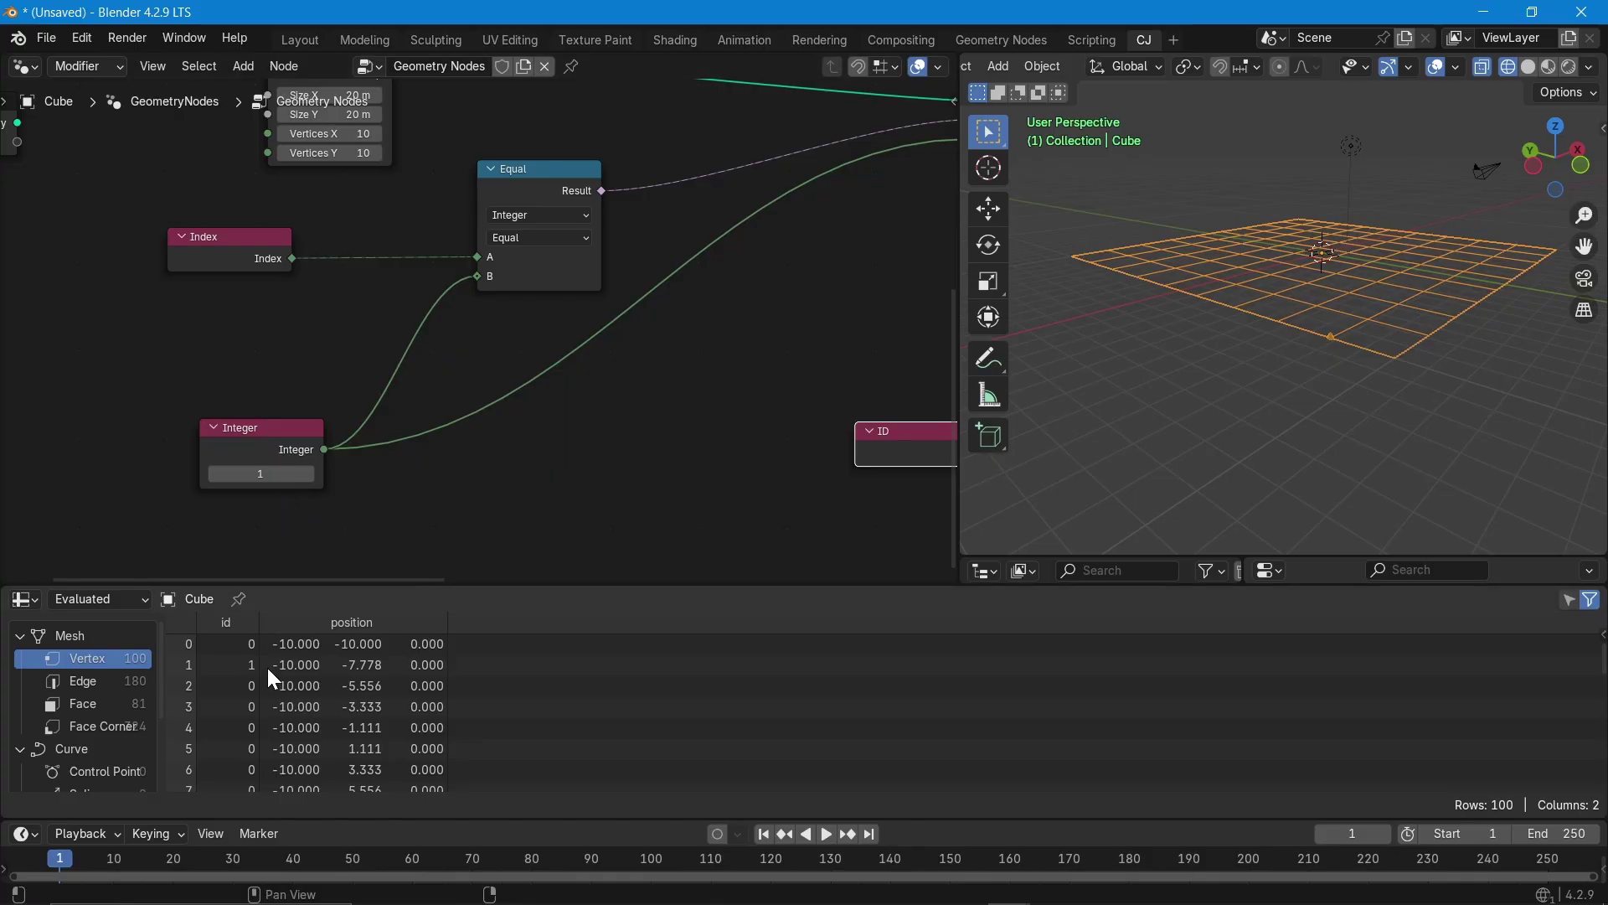
scroll(240, 775, "down", 3)
scroll(240, 776, "up", 2)
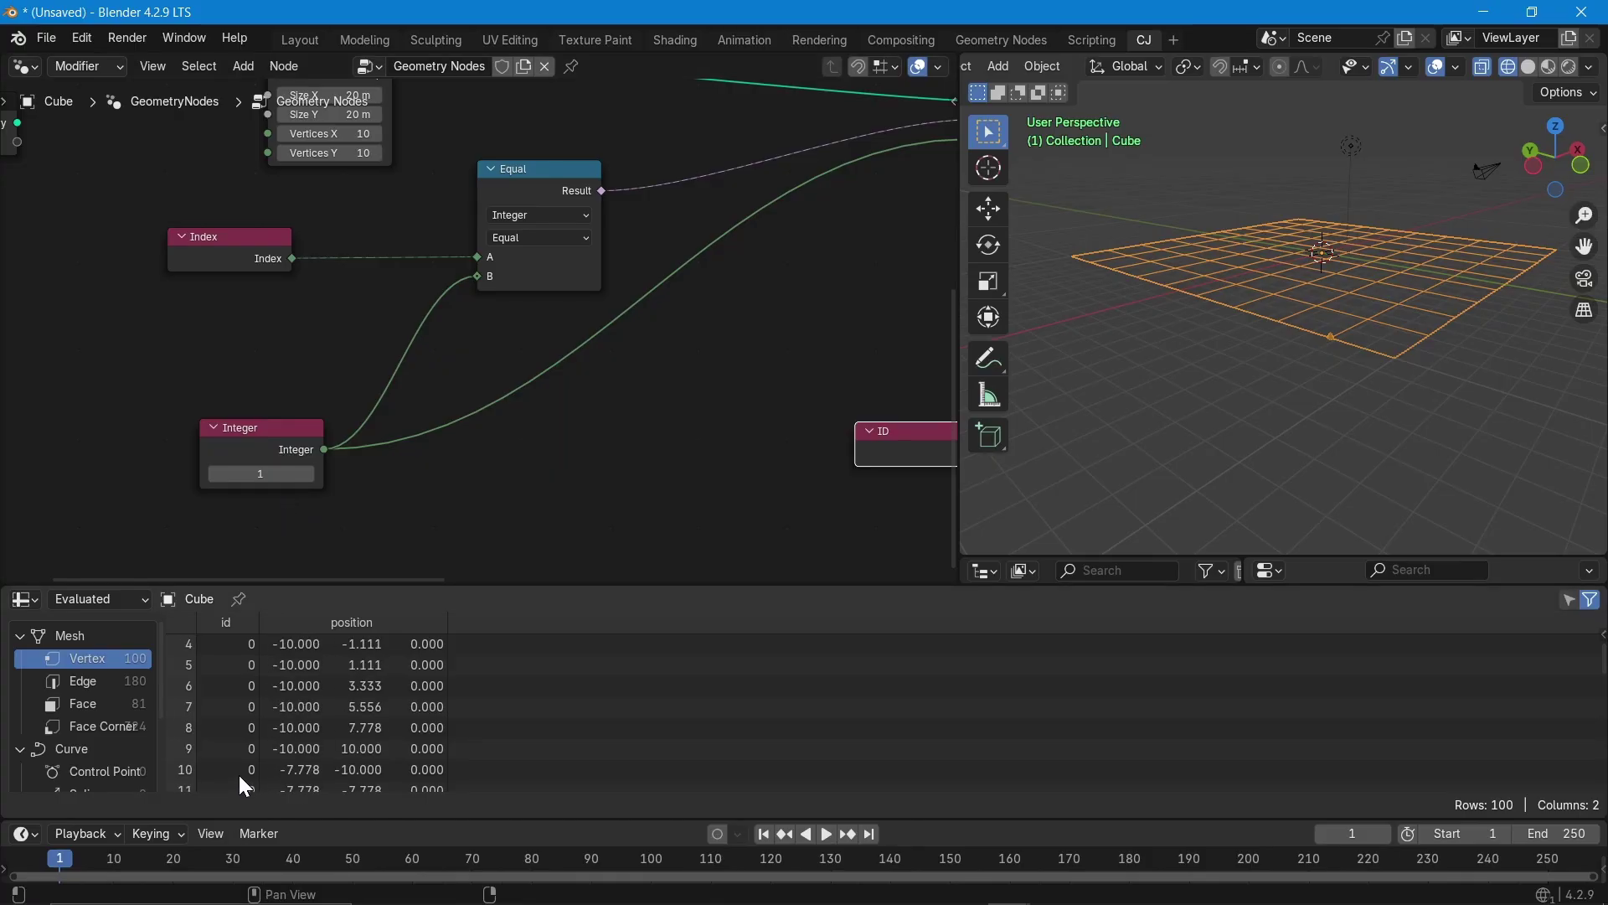
middle_click_drag(672, 410, 364, 537)
middle_click_drag(604, 363, 38, 403)
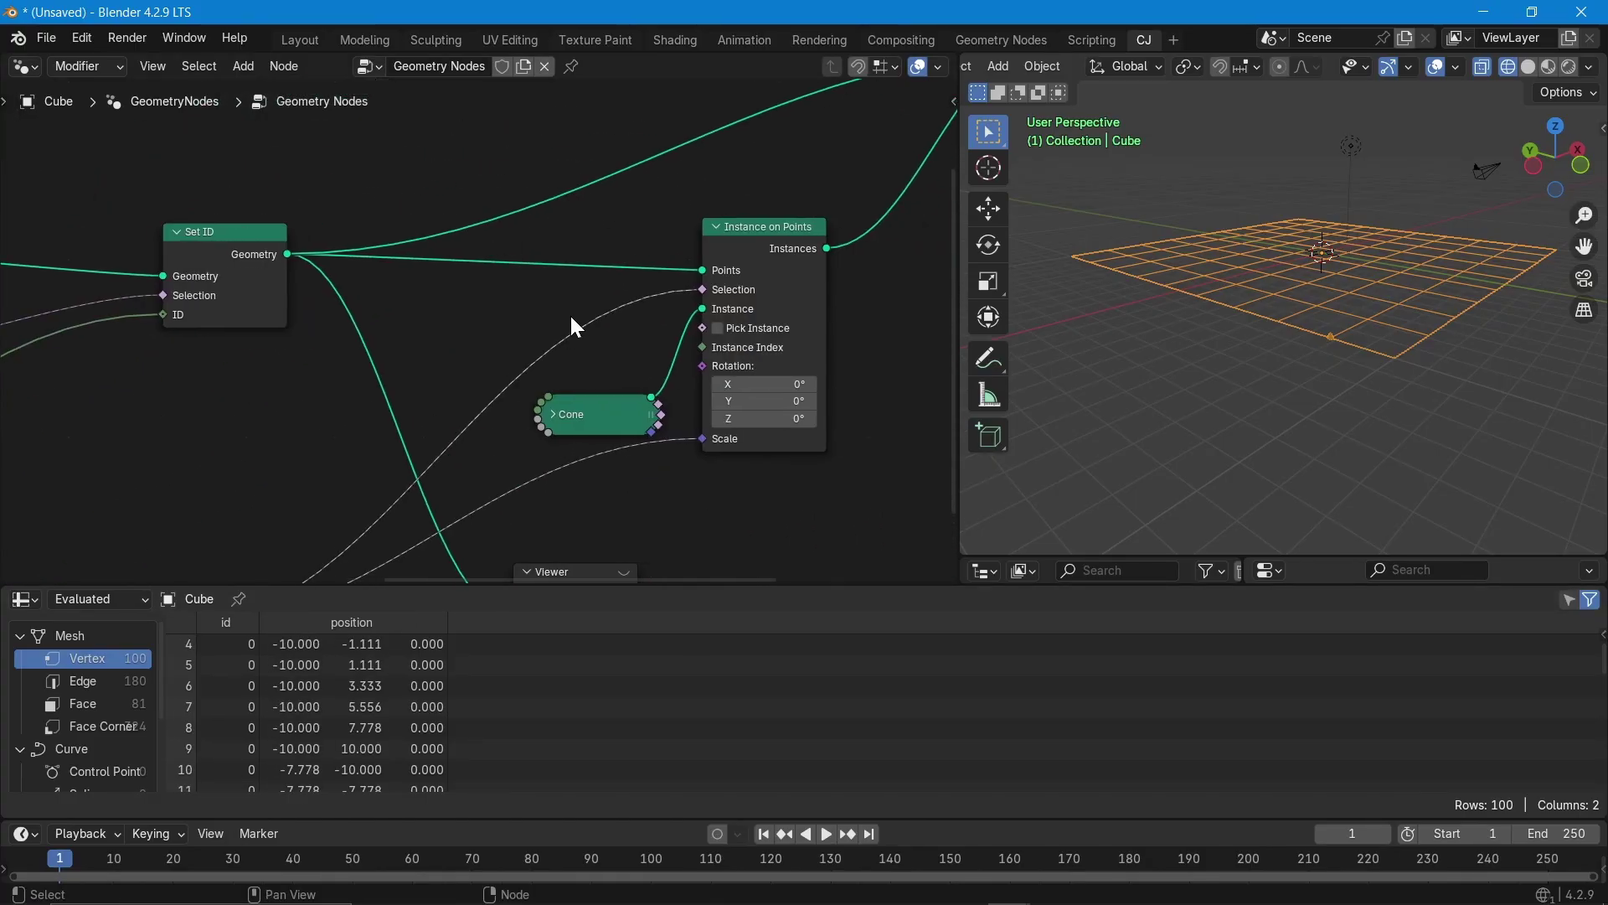
- Raise the Integer node's value step by step to 19 and on to 37 to scale the cone by its ID
scroll(609, 377, "down", 6)
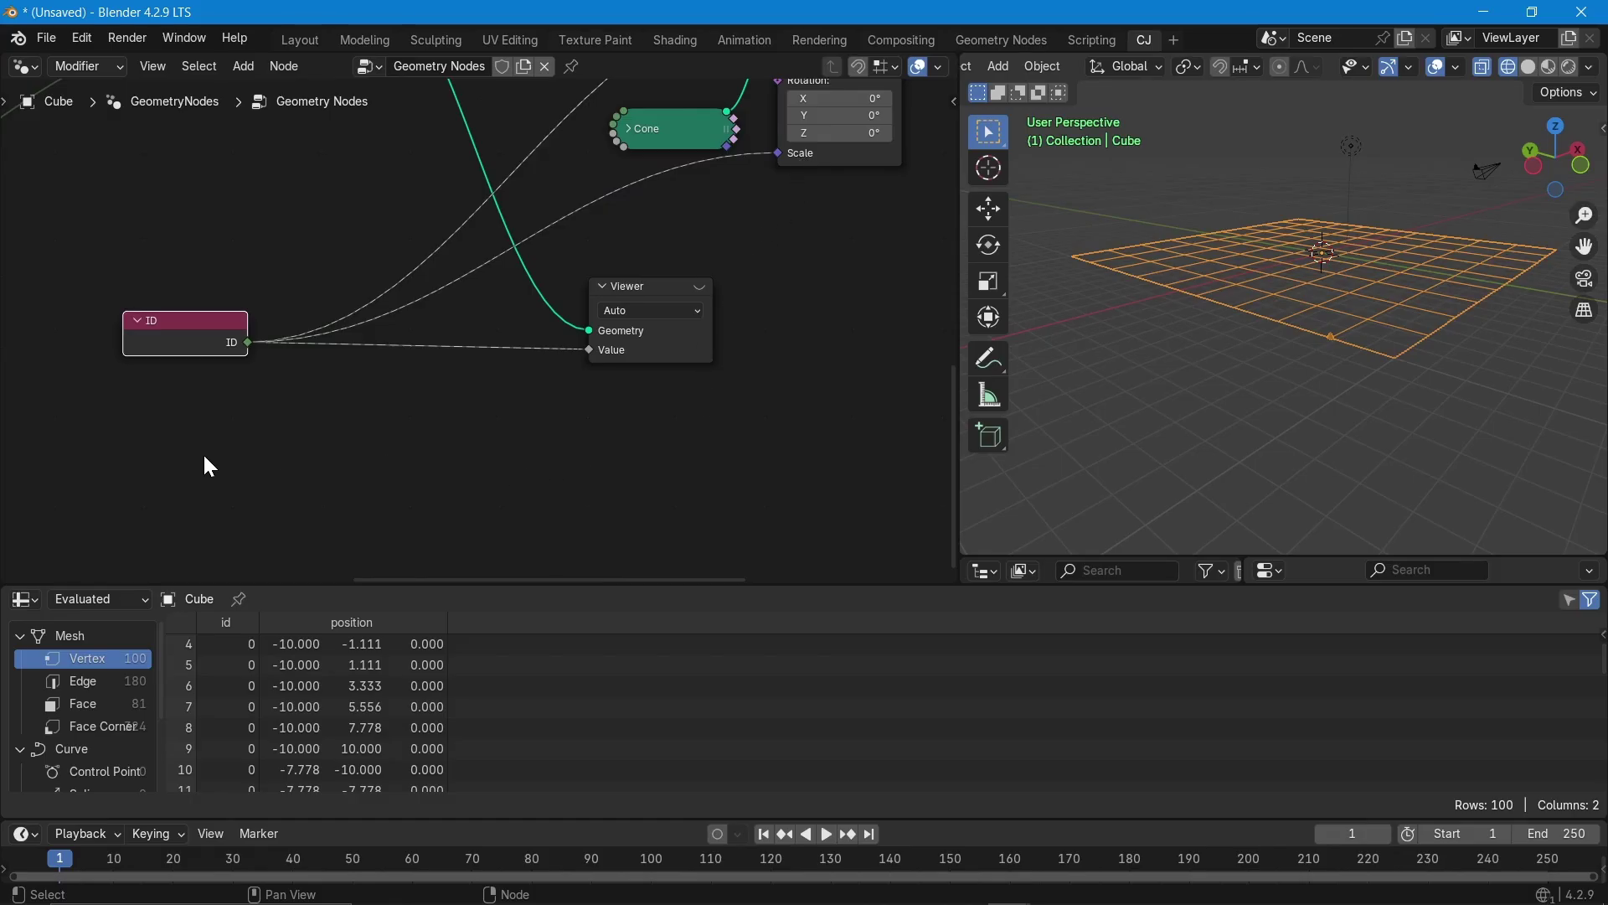
middle_click_drag(204, 456, 620, 461)
middle_click_drag(165, 411, 607, 478)
middle_click_drag(215, 456, 350, 592)
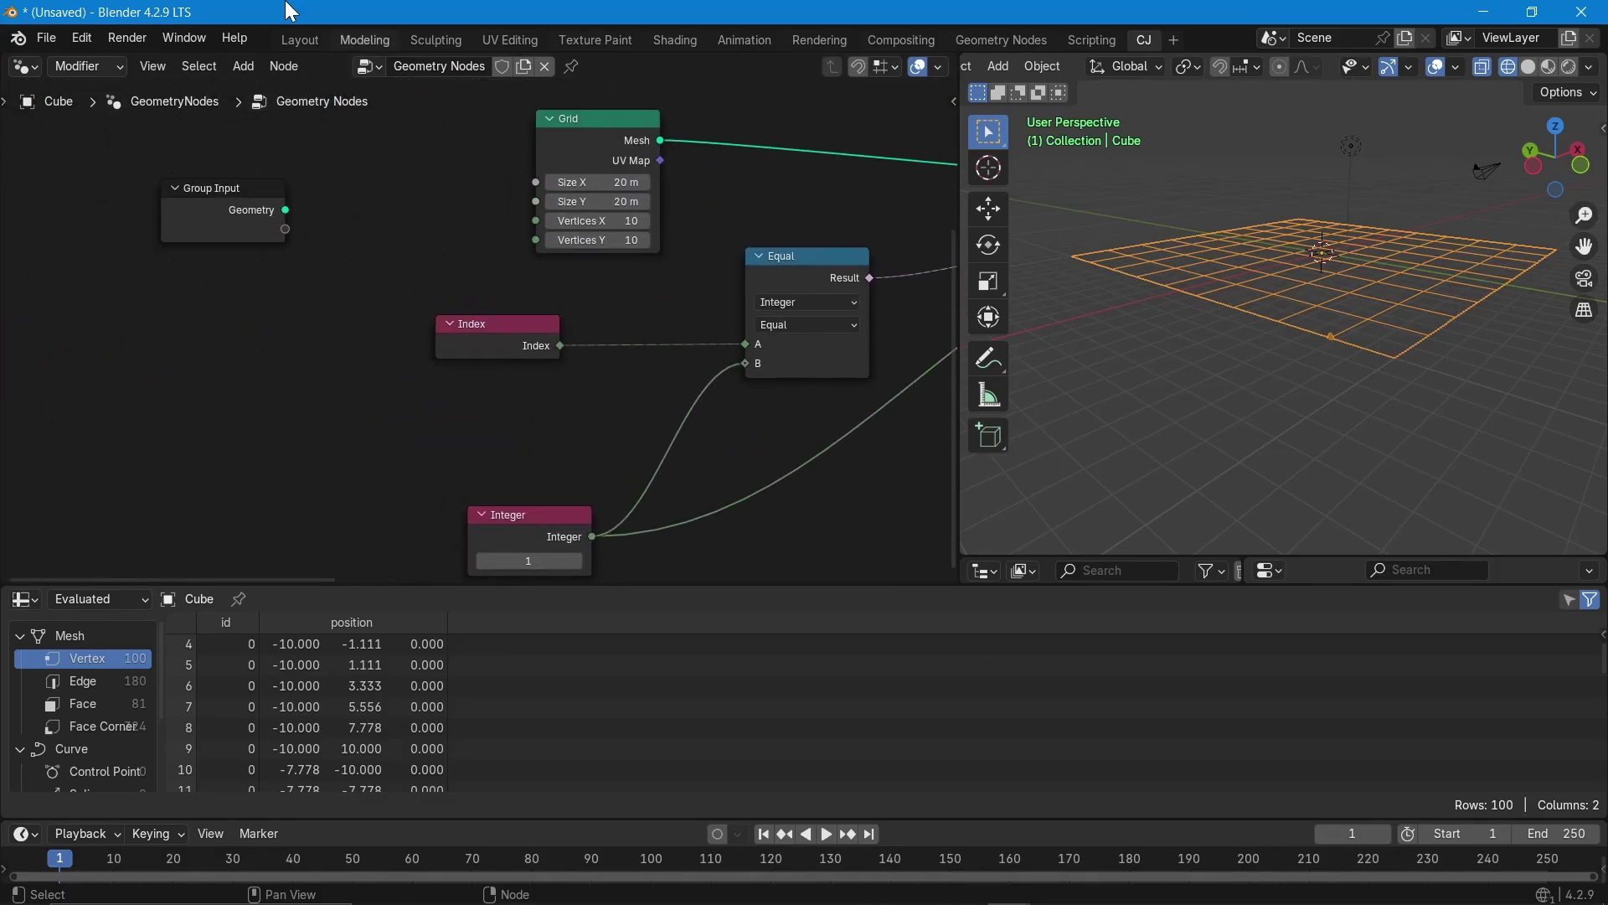
middle_click_drag(334, 341, 216, 126)
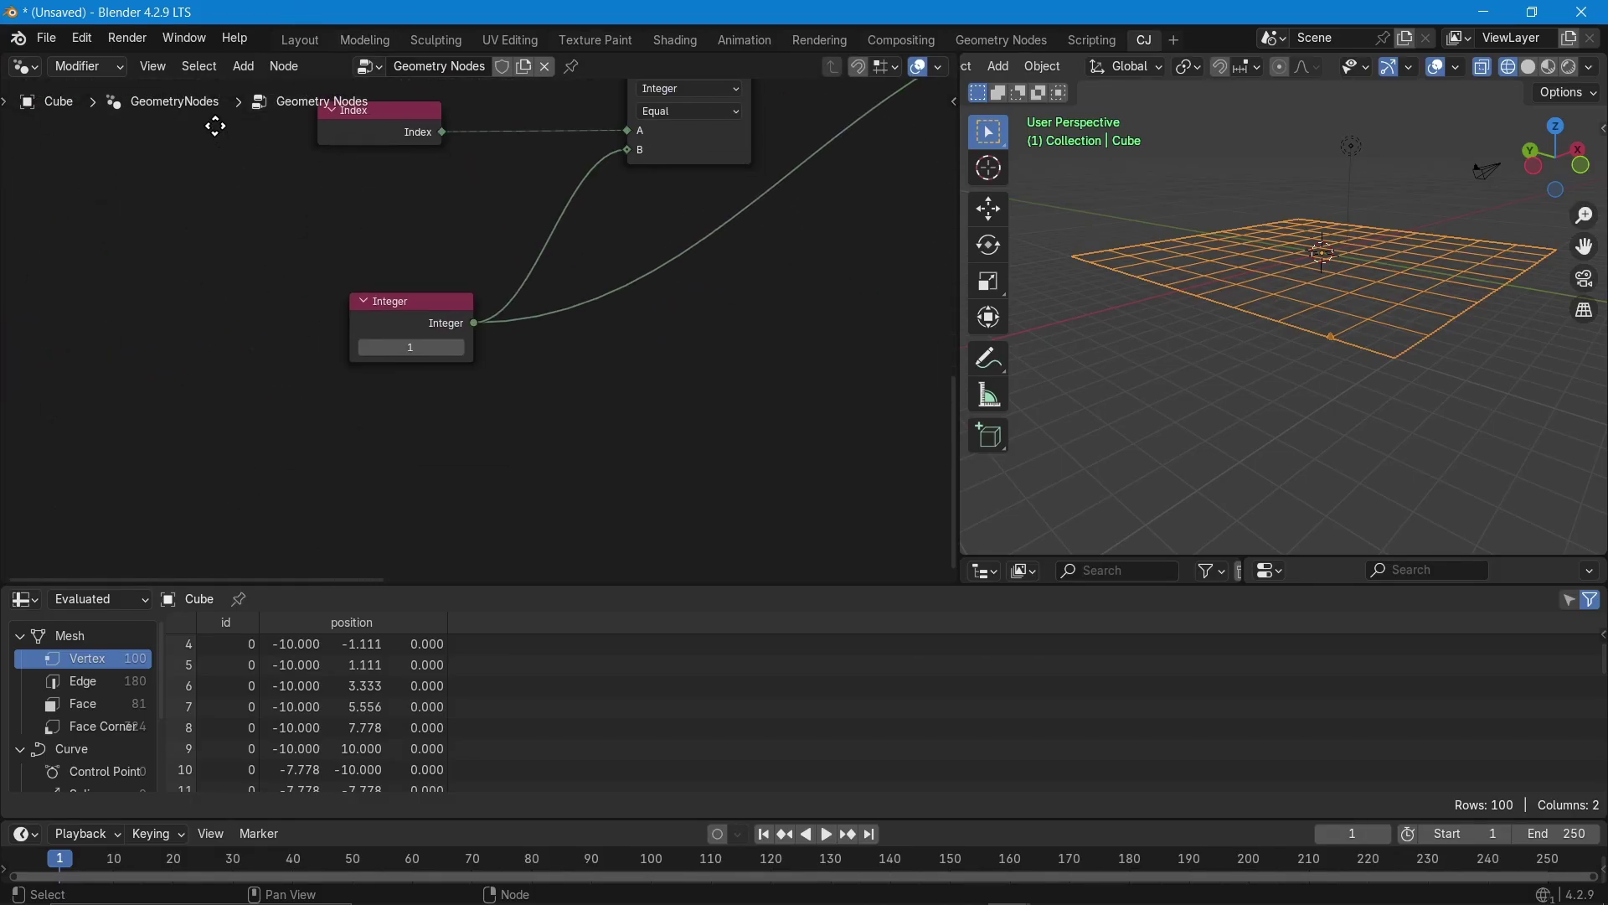
left_click(459, 346)
left_click(459, 346)
left_click(459, 346)
left_click(459, 346)
left_click(459, 346)
left_click(459, 346)
left_click(459, 346)
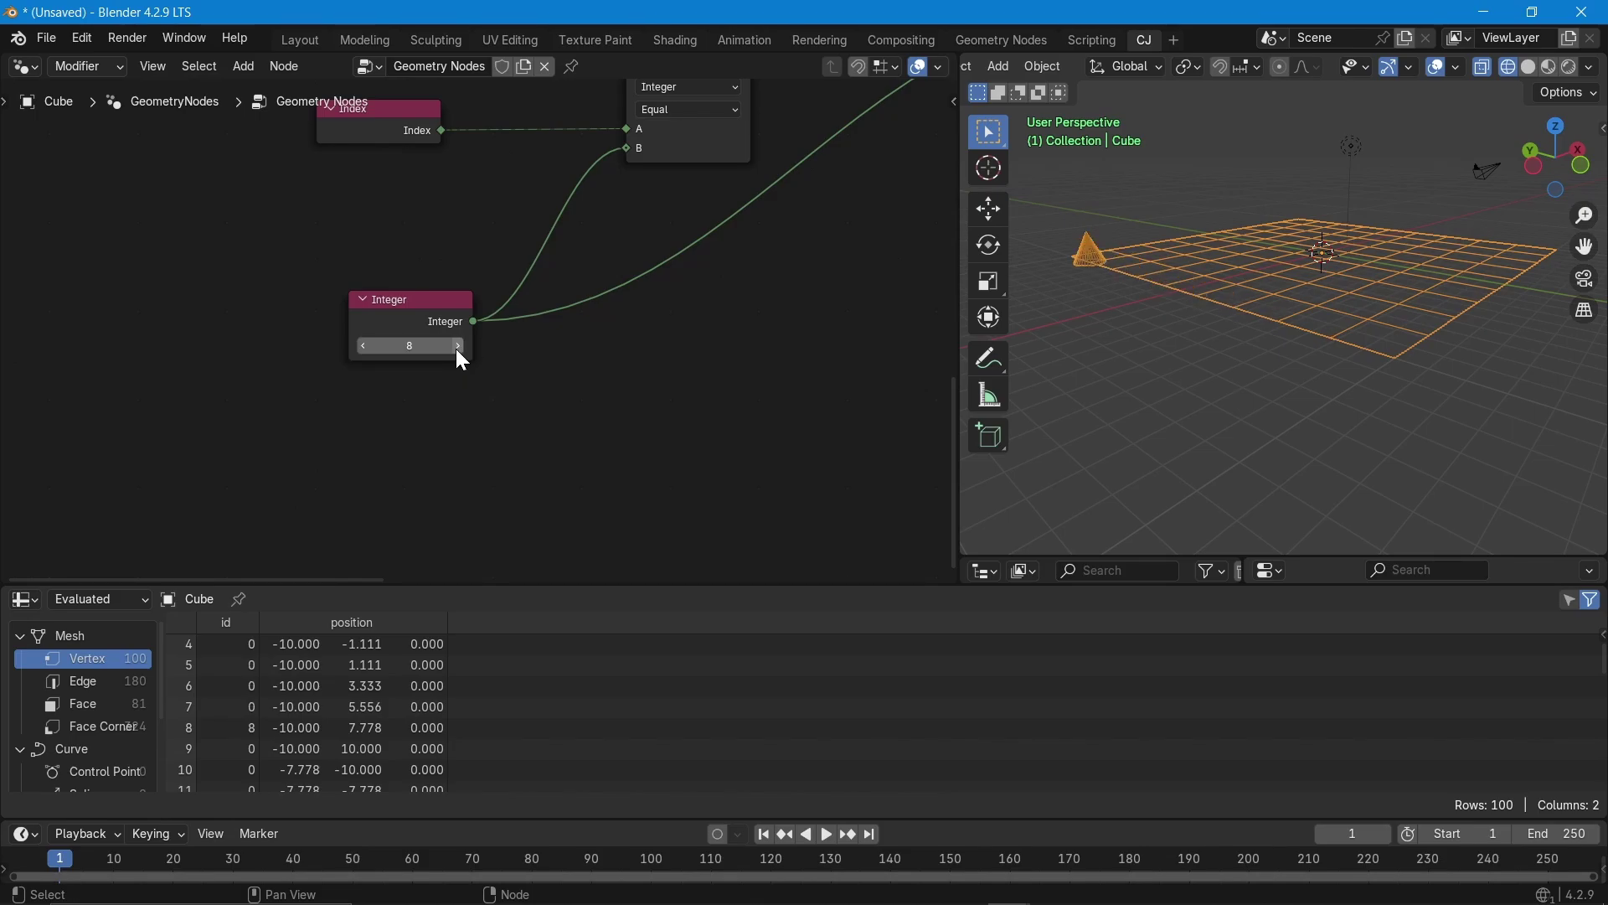
left_click(457, 349)
left_click(457, 350)
left_click(457, 349)
left_click(456, 349)
left_click(456, 349)
left_click(457, 349)
left_click(456, 349)
left_click(457, 350)
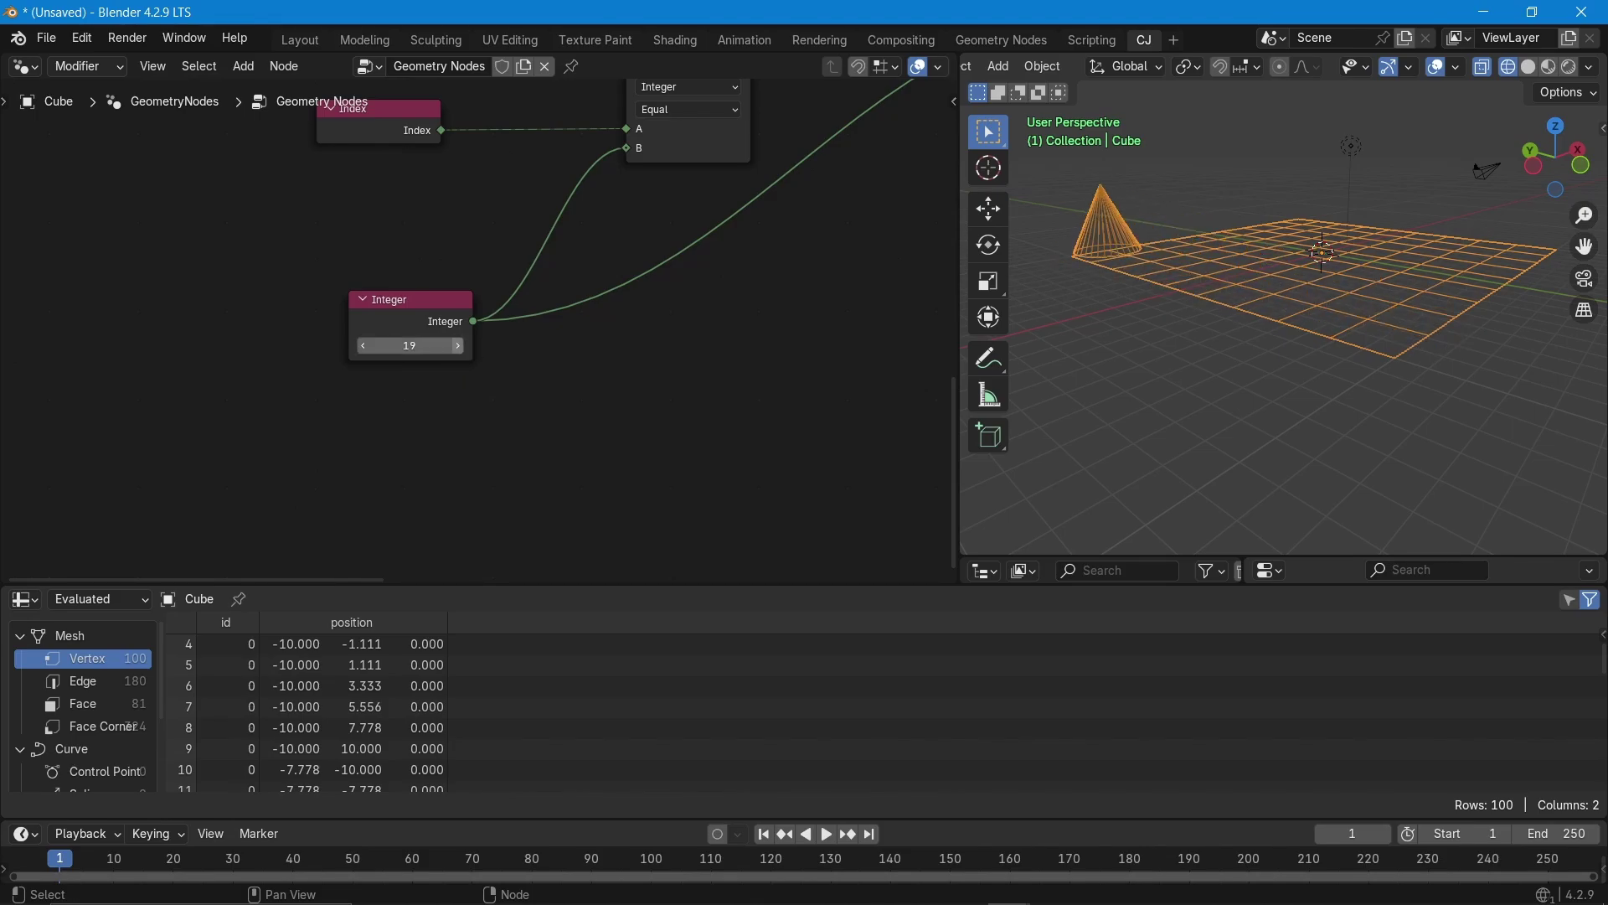
left_click_drag(507, 350, 578, 350)
- Set the Grid node's Vertices X and Vertices Y to 3
middle_click_drag(157, 362, 282, 464)
scroll(278, 456, "down", 4)
middle_click_drag(230, 328, 350, 514)
scroll(567, 398, "up", 9)
middle_click_drag(577, 409, 272, 374)
left_click_drag(407, 353, 407, 381)
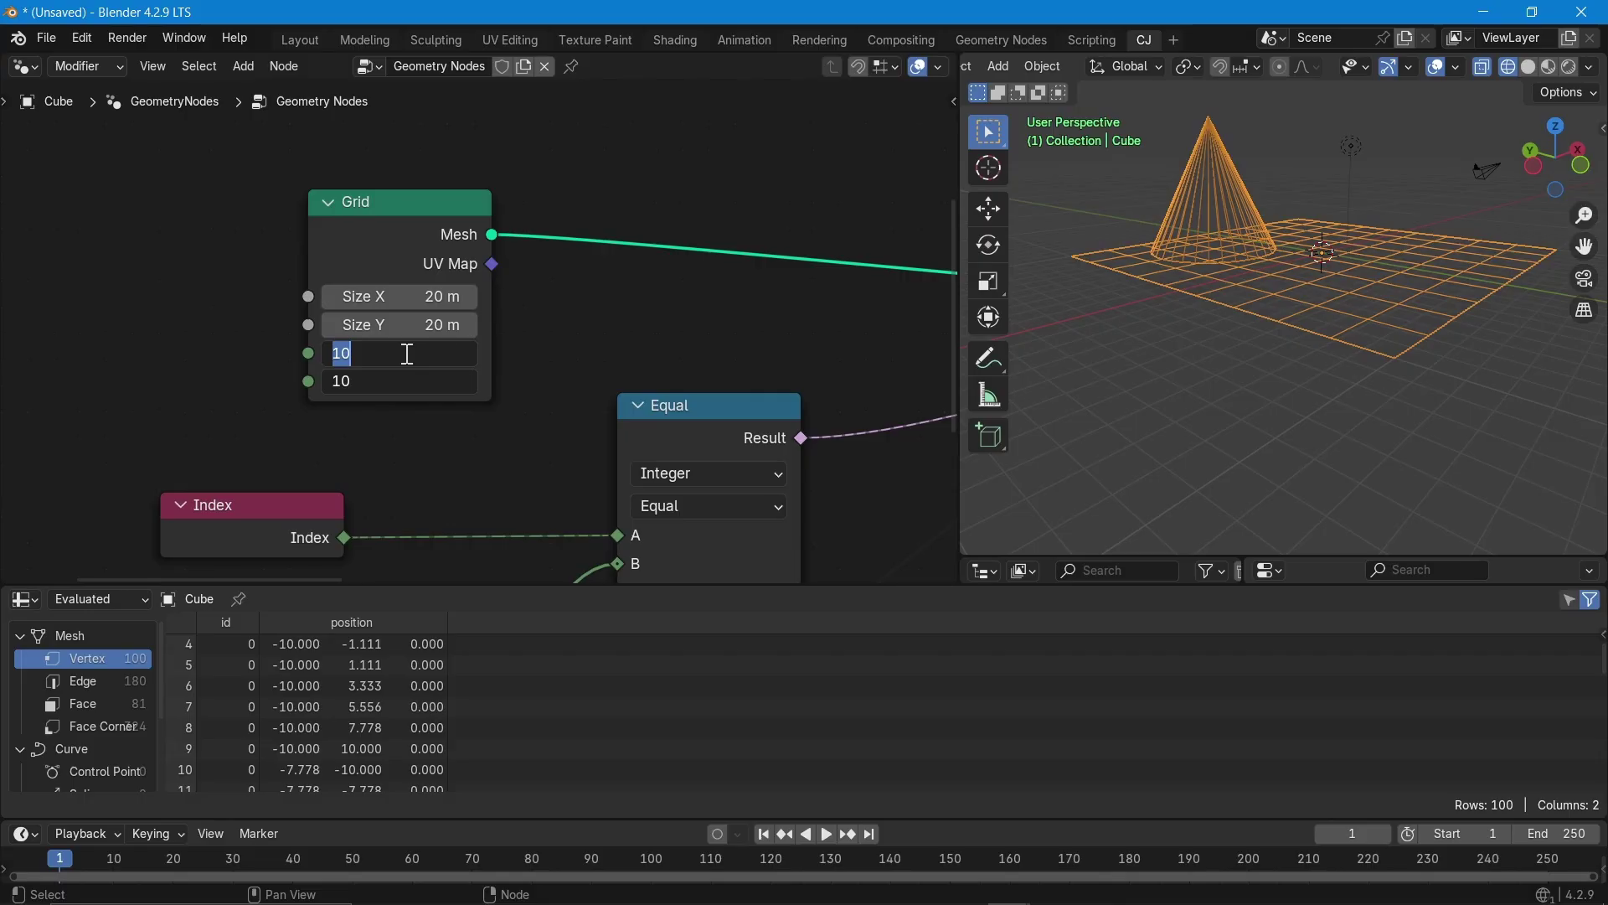
type("3")
key("Return")
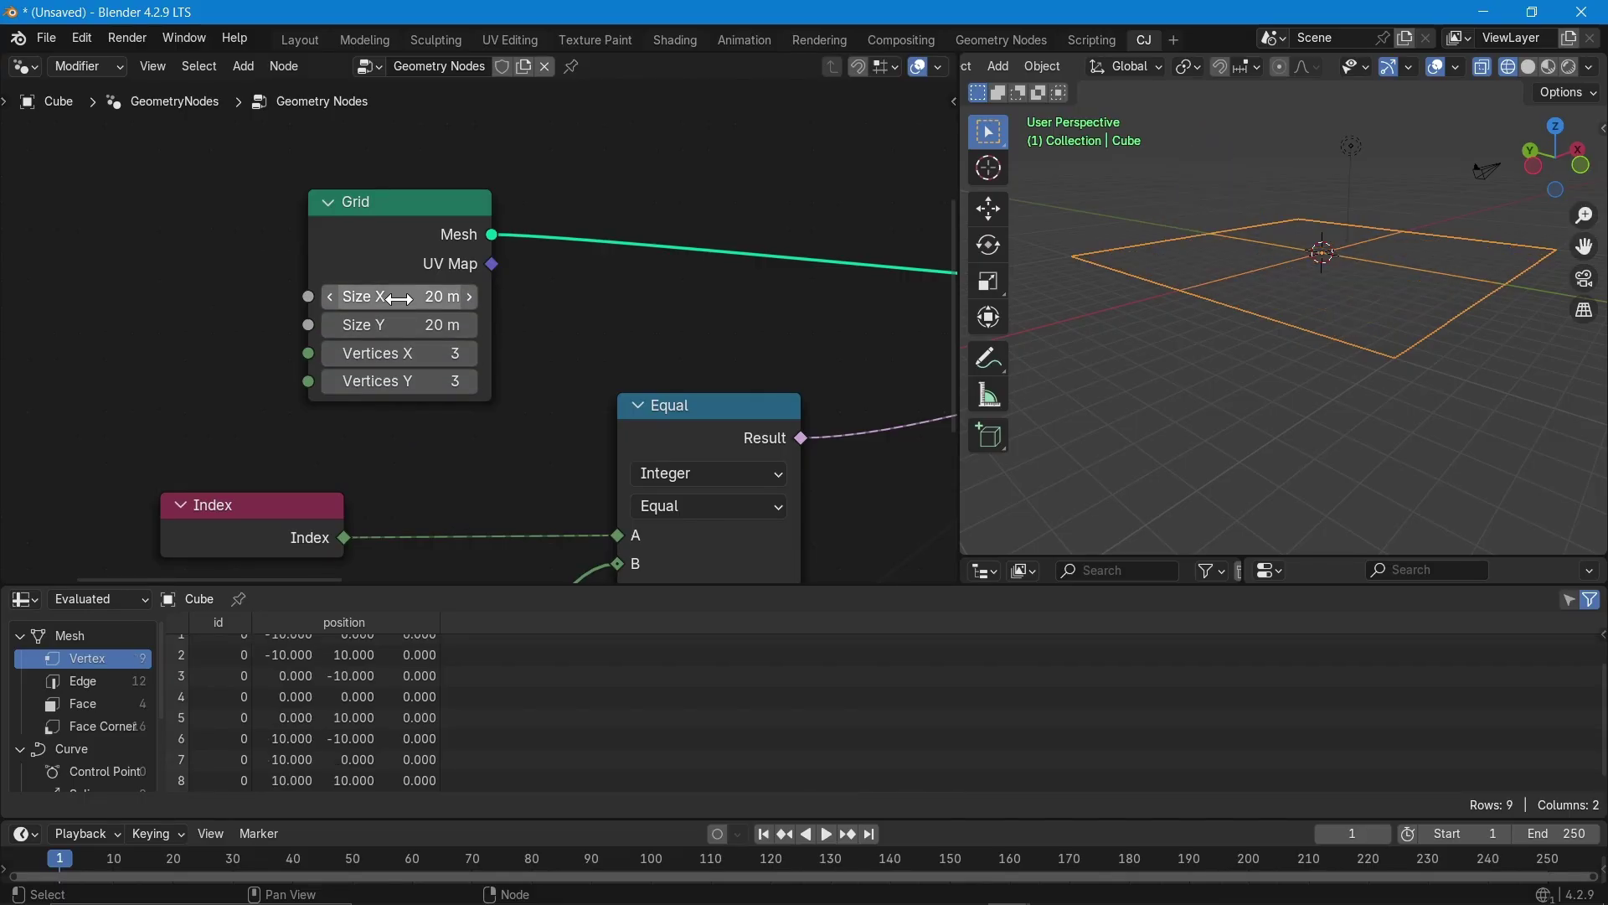
- Set the Integer node's value to 0
middle_click_drag(352, 401, 61, 8)
middle_click_drag(288, 356, 393, 309)
left_click(75, 372)
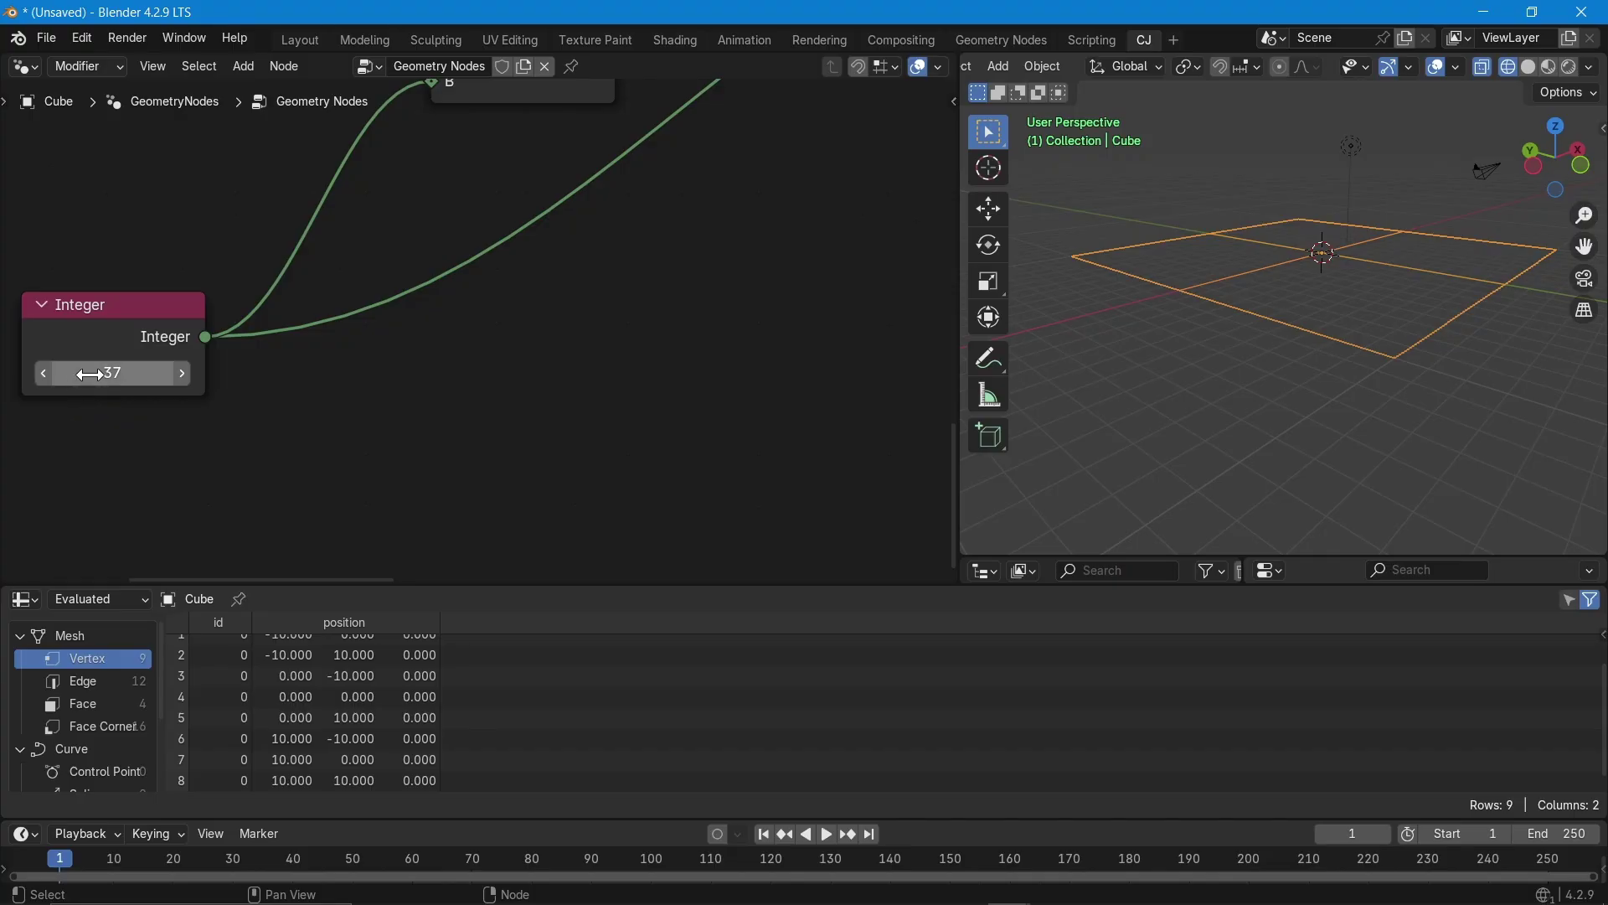
key("BackSpace")
type("0")
key("Return")
- Raise the Integer node's value one by one to 8 to move and scale the cone across the 3 by 3 grid
left_click(178, 374)
left_click(181, 372)
left_click(181, 372)
left_click(181, 373)
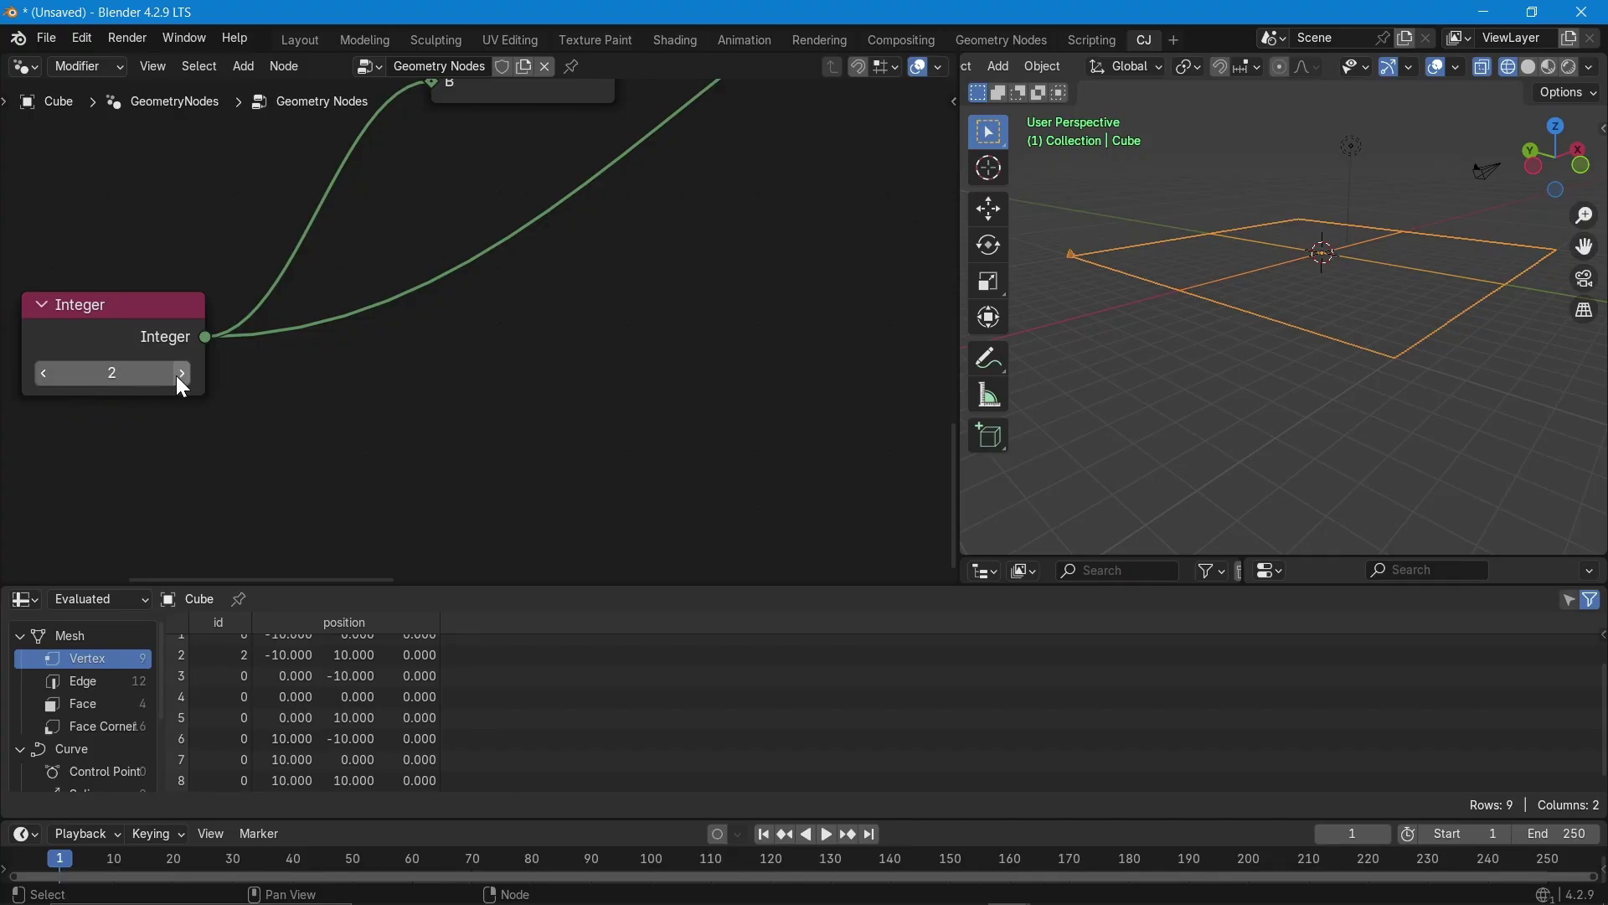
left_click(181, 373)
left_click(181, 373)
left_click(178, 376)
left_click(177, 376)
- Set the Grid node's Vertices X and Vertices Y together to 5
middle_click_drag(205, 325, 345, 139)
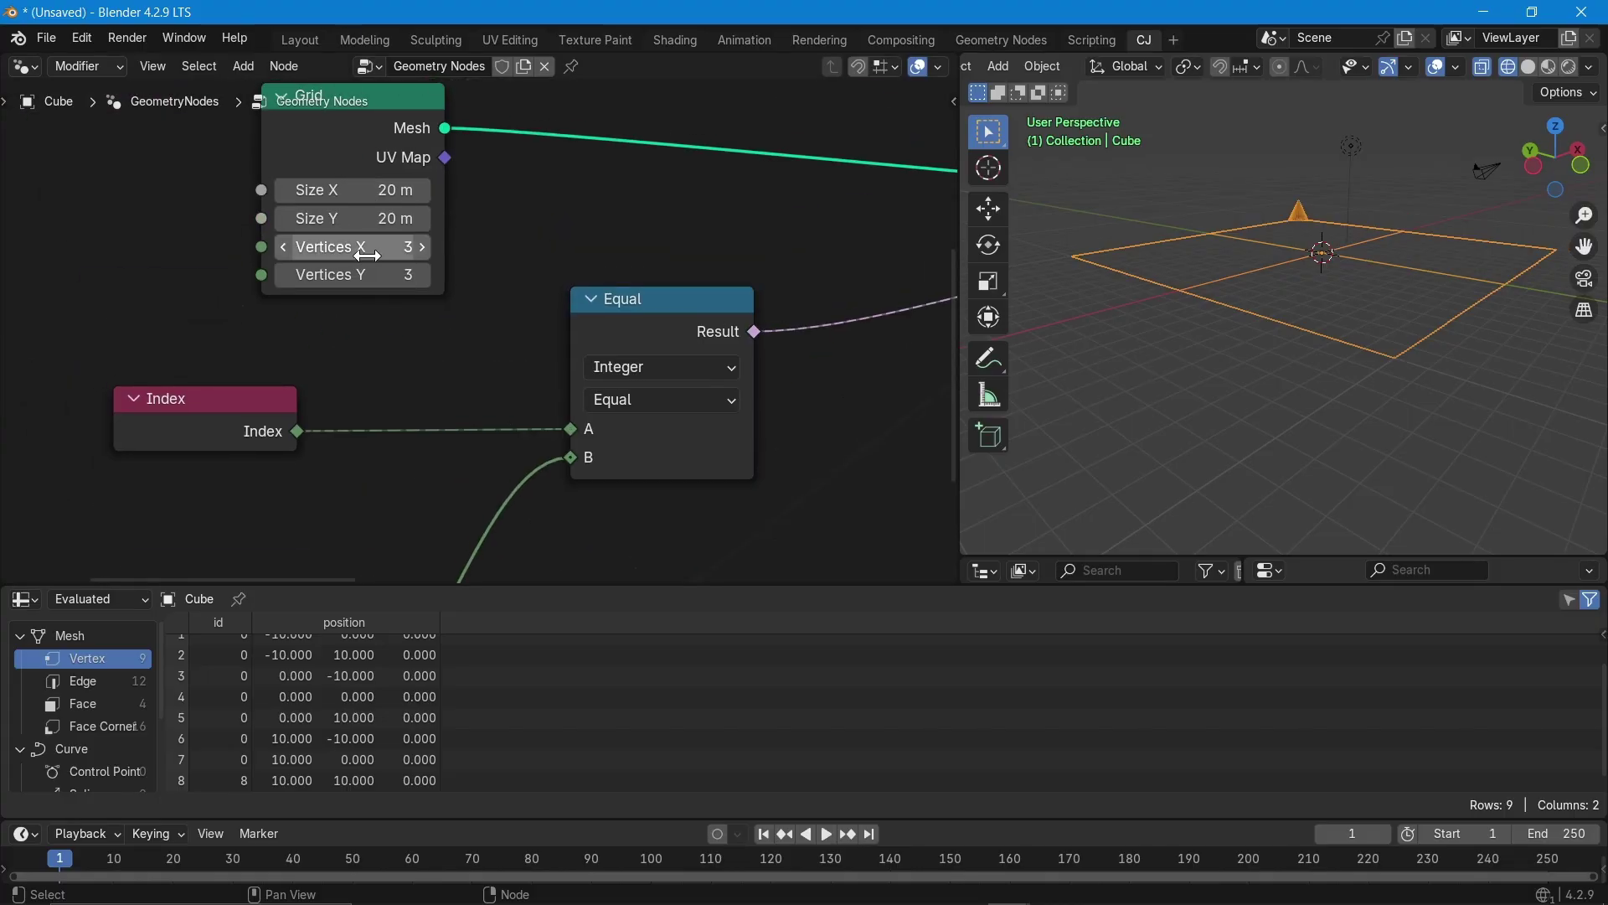
left_click_drag(358, 246, 356, 251)
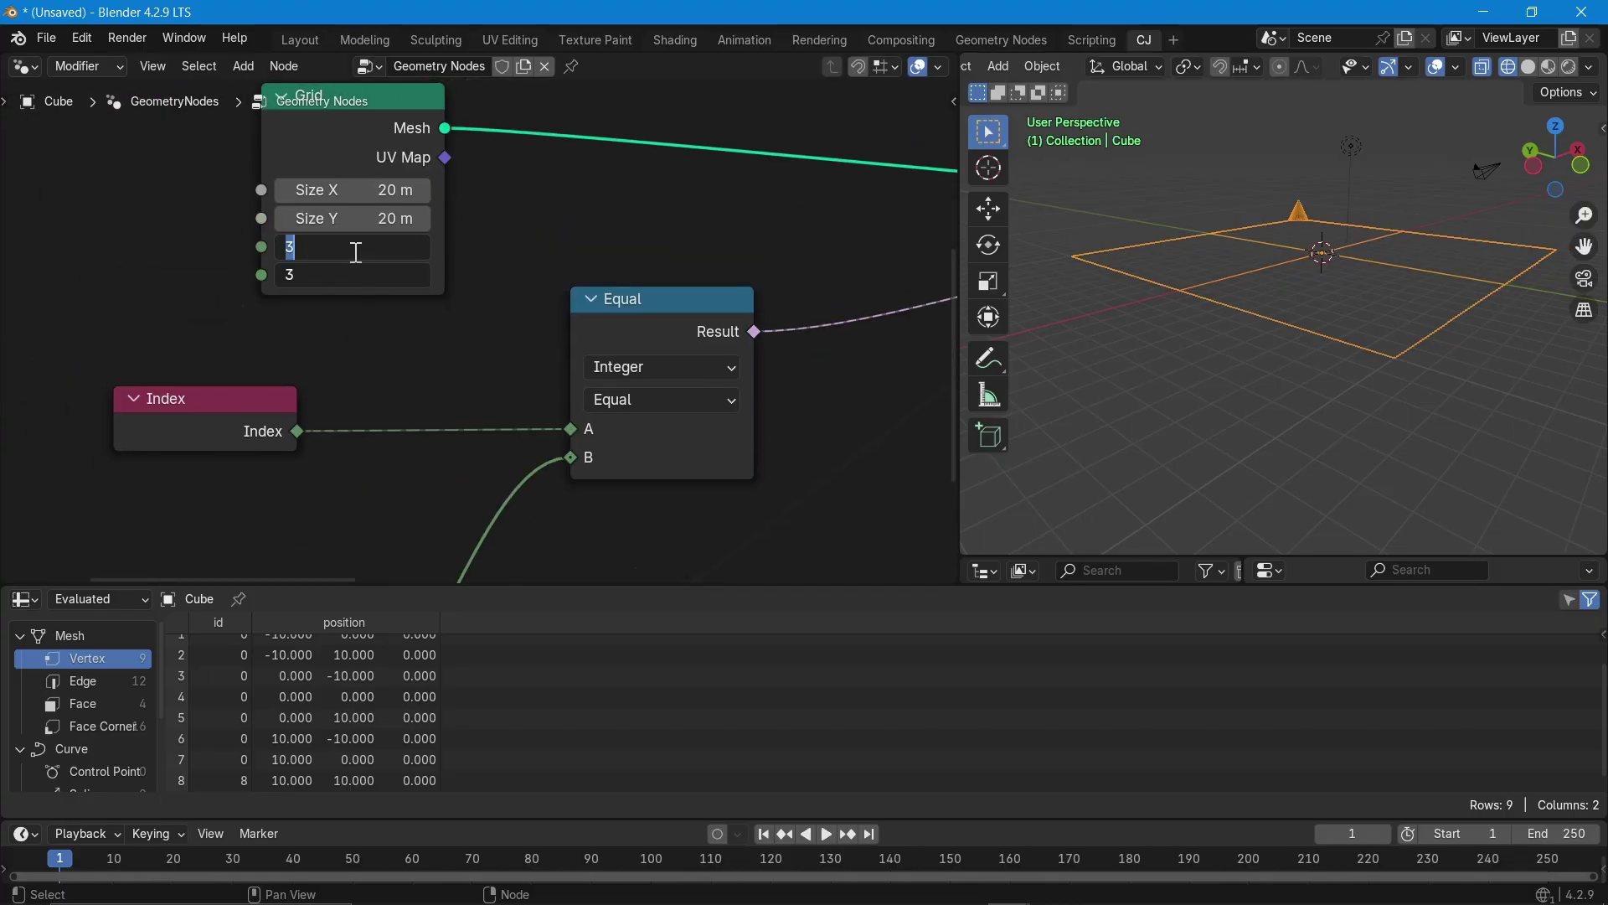
type("5")
key("Return")
- Raise the Integer node's value step by step to 25 to move the cone through the denser grid's points
scroll(189, 308, "down", 5)
scroll(189, 308, "right", 2)
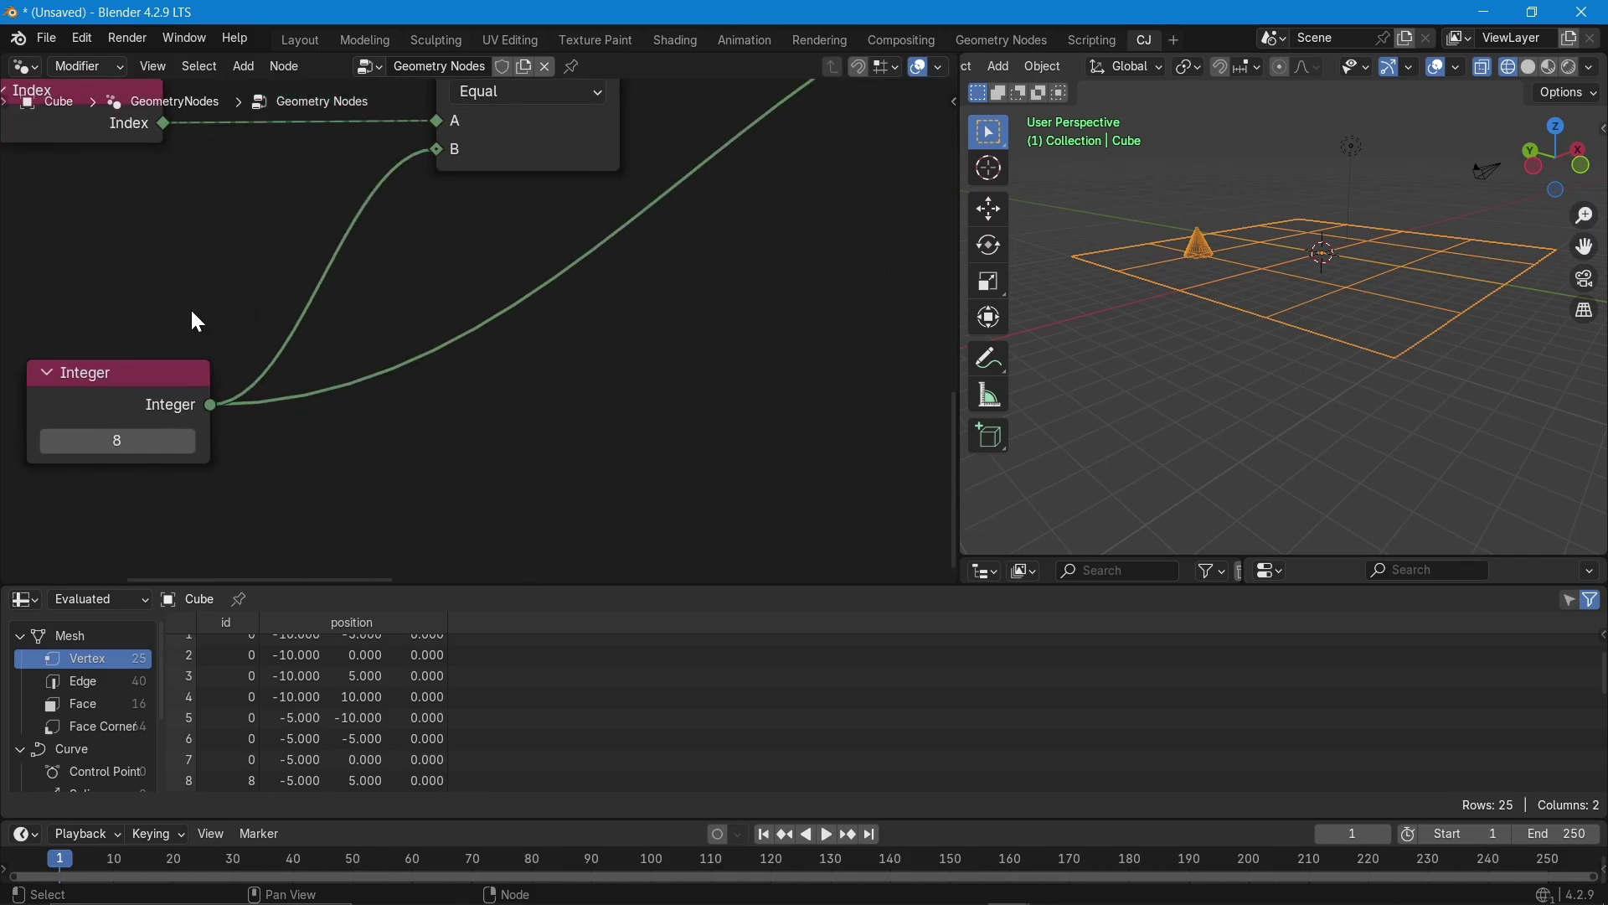
left_click(188, 442)
left_click(190, 447)
left_click(189, 447)
left_click(189, 447)
left_click(189, 447)
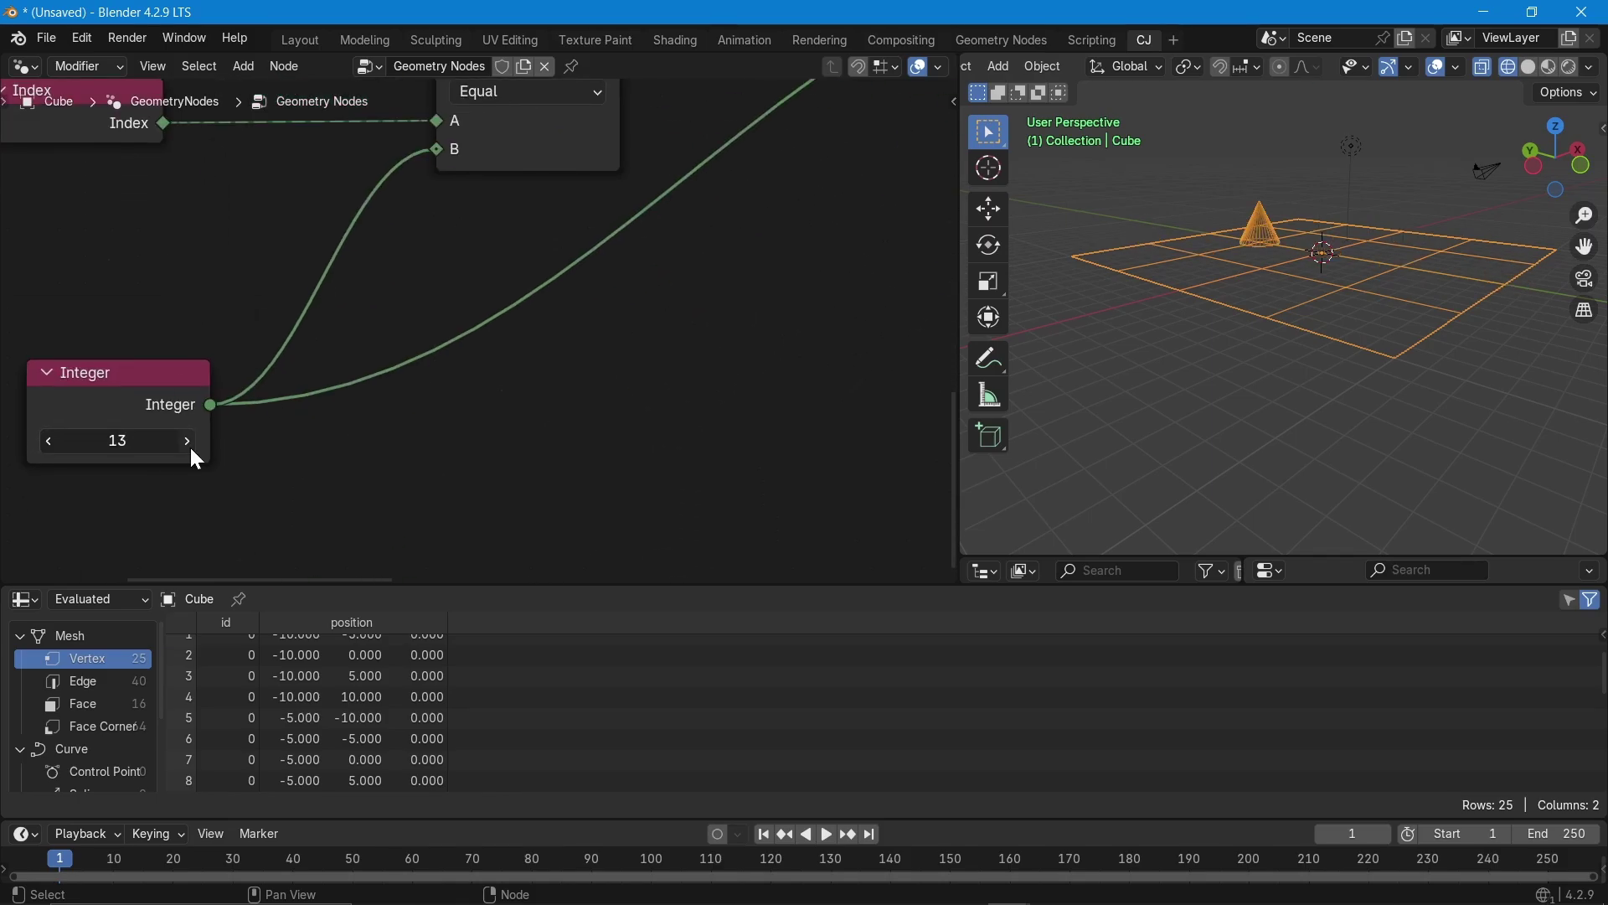
left_click(190, 447)
left_click(189, 447)
left_click(190, 447)
double_click(190, 447)
left_click(190, 448)
left_click(189, 447)
left_click(189, 447)
left_click(189, 447)
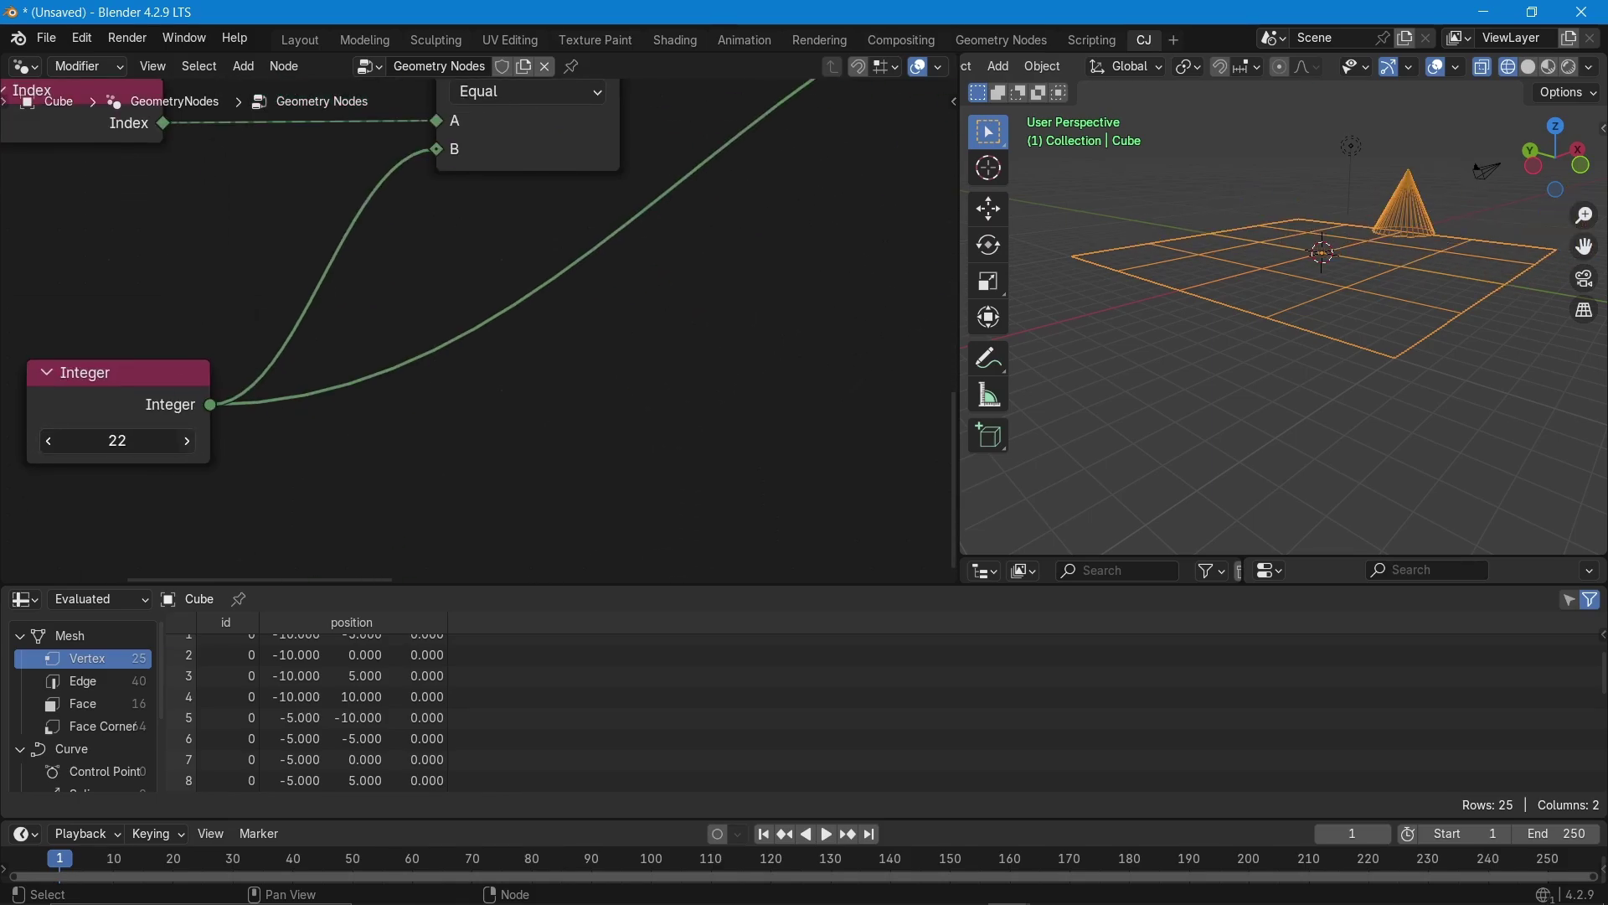
left_click(189, 448)
left_click(190, 447)
left_click(189, 447)
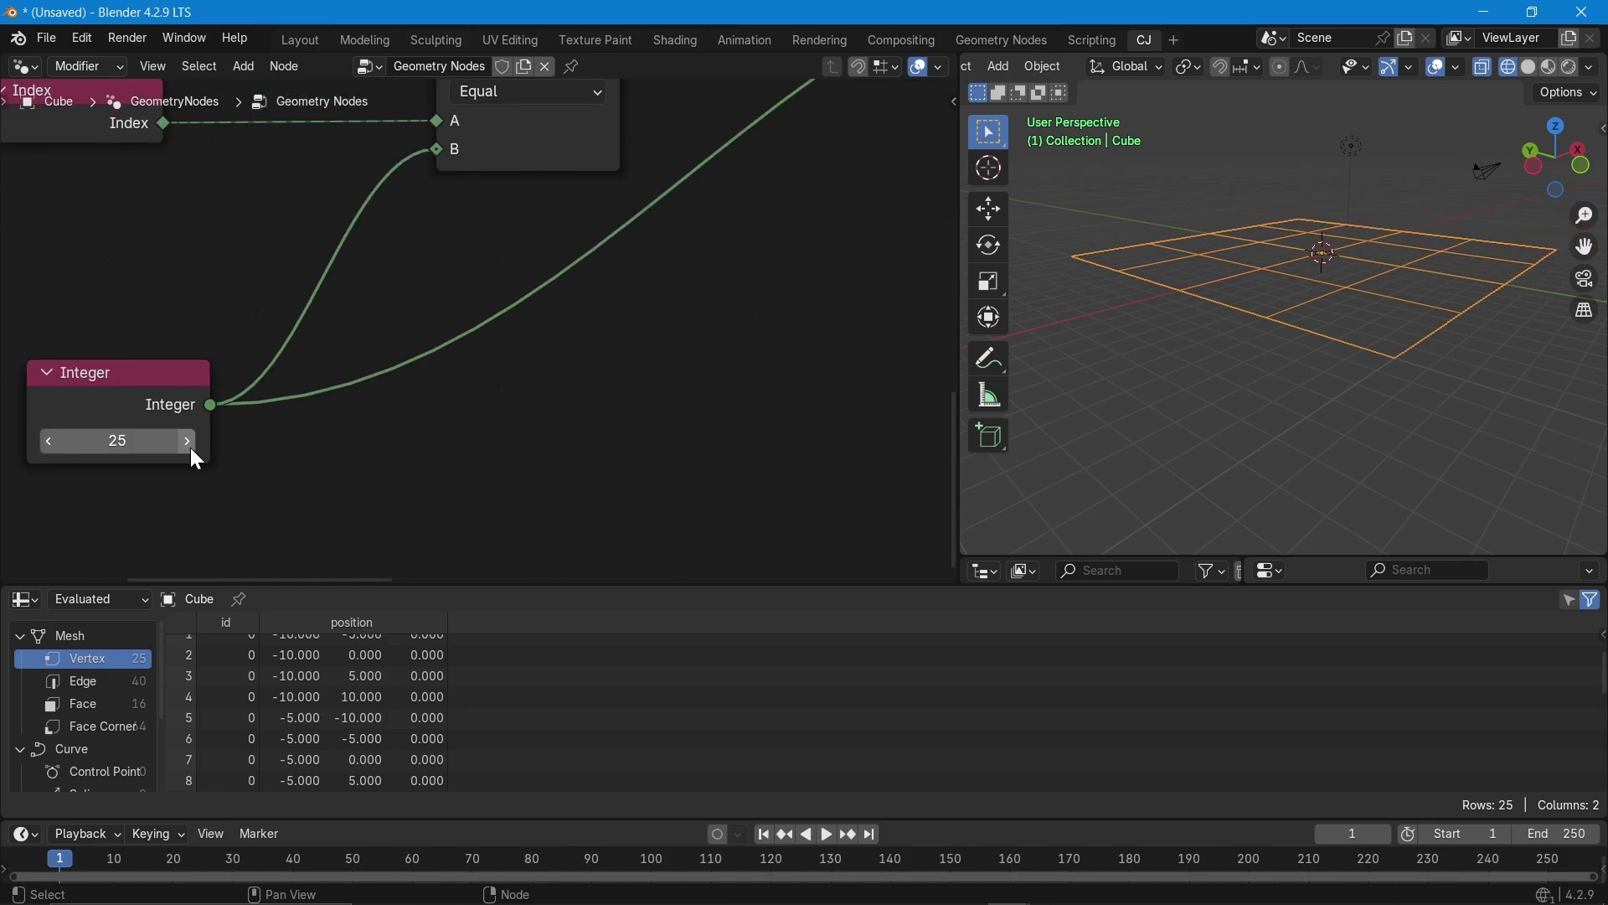
- Lower the Integer node's value step by step to 16
left_click(48, 449)
left_click(48, 449)
left_click(47, 449)
left_click(48, 449)
left_click(48, 449)
left_click(48, 449)
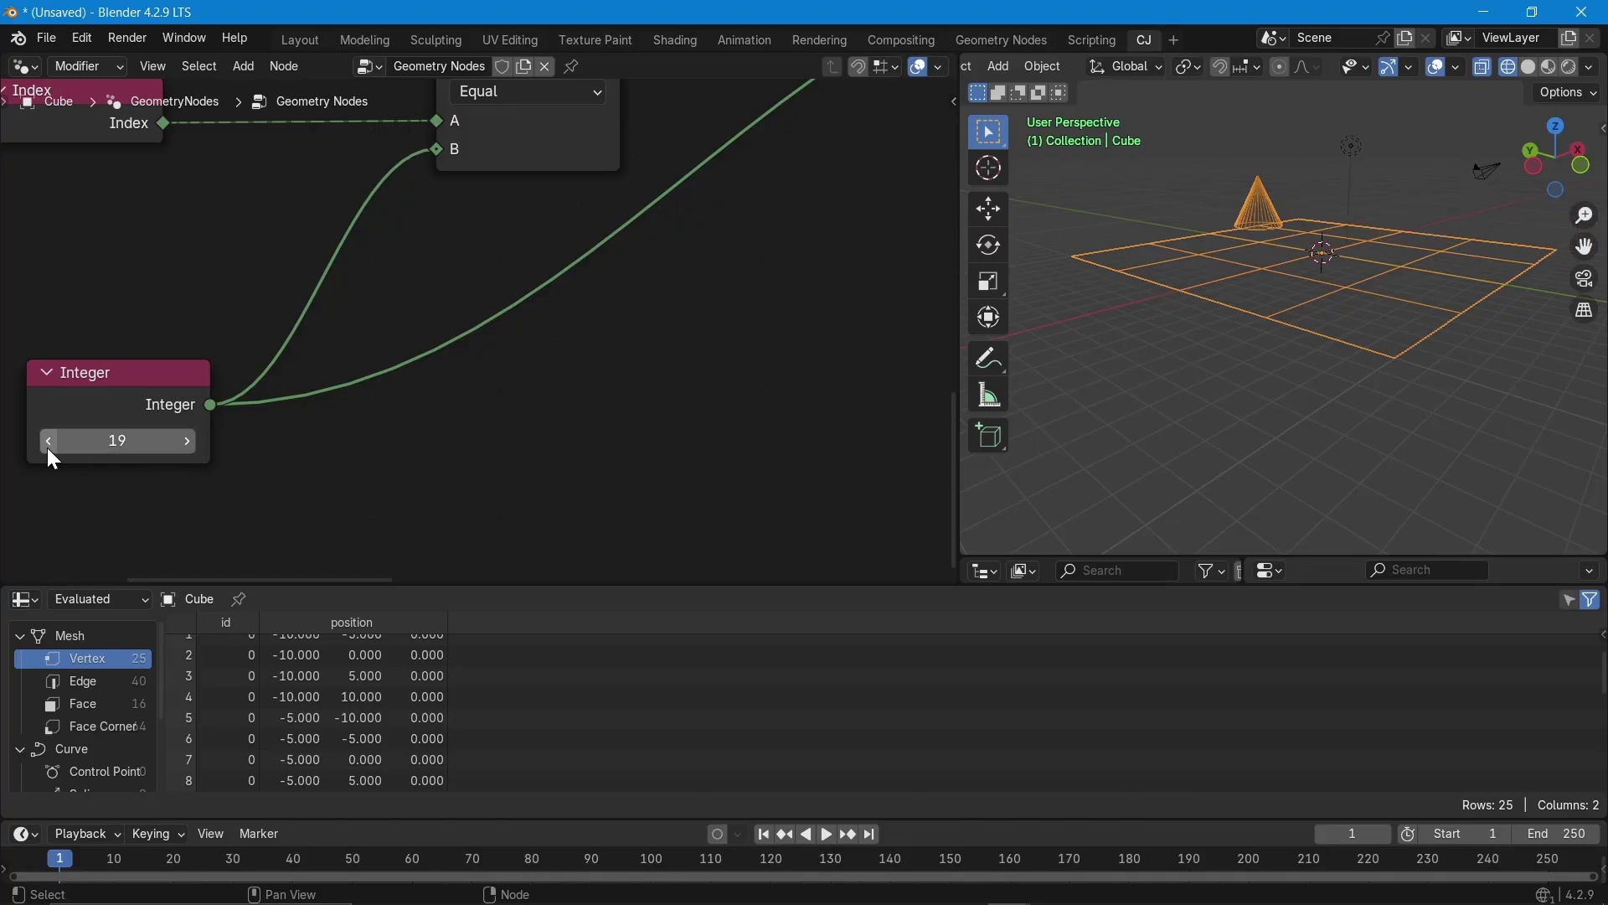
left_click(48, 449)
left_click(48, 449)
left_click(47, 449)
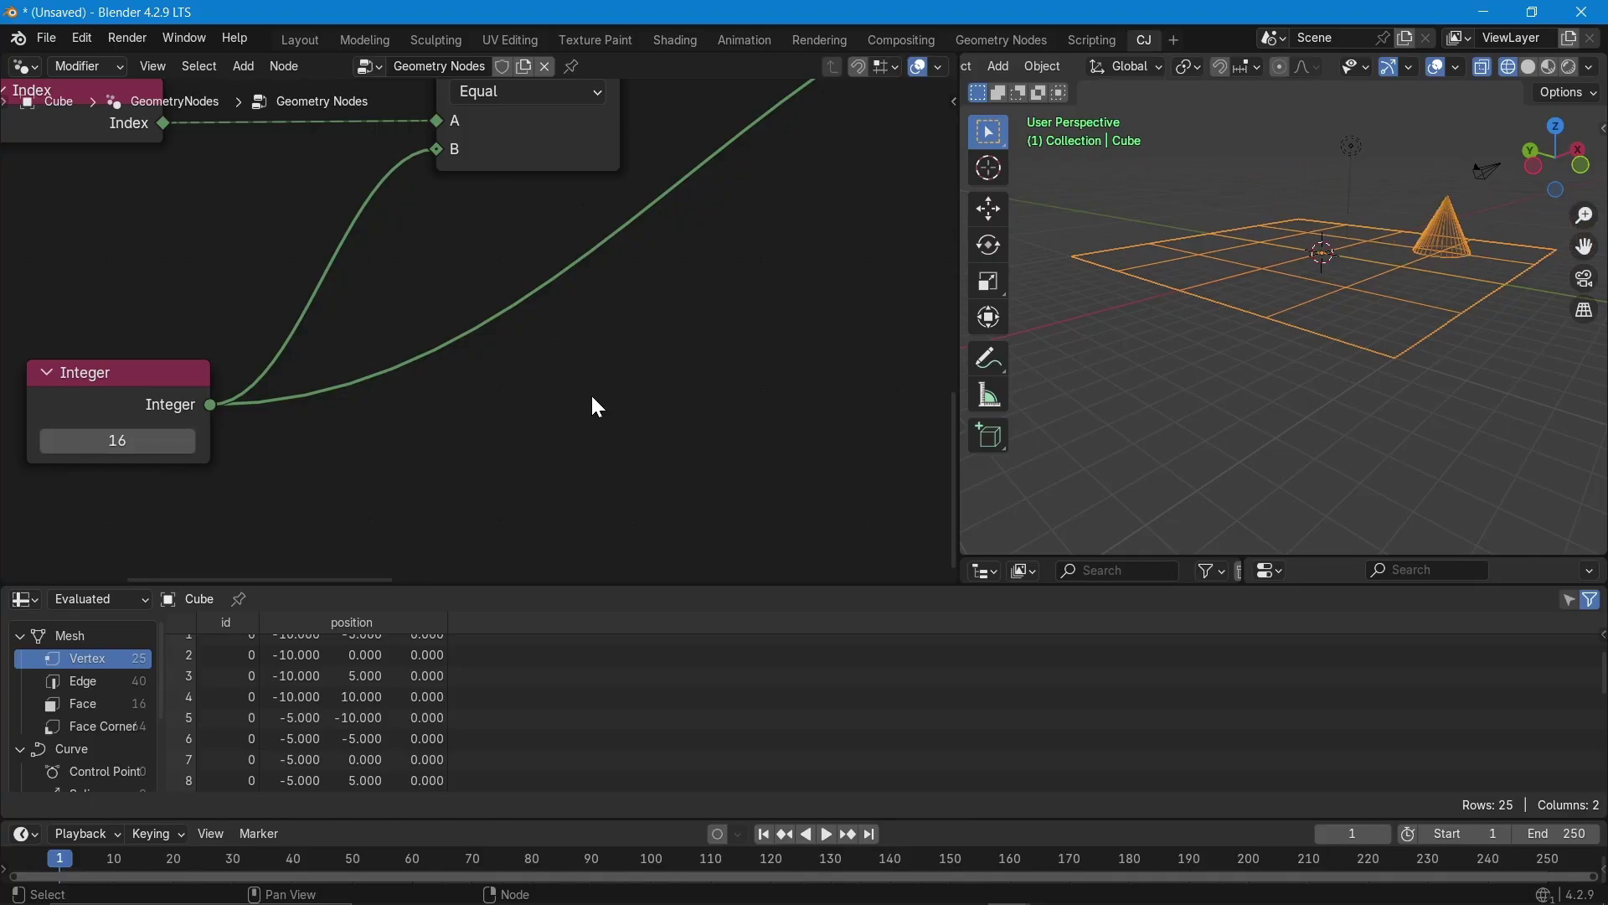
- Set the Grid node's Size Y to 1 m to narrow the grid to a strip
scroll(597, 408, "down", 2)
scroll(594, 409, "down", 1)
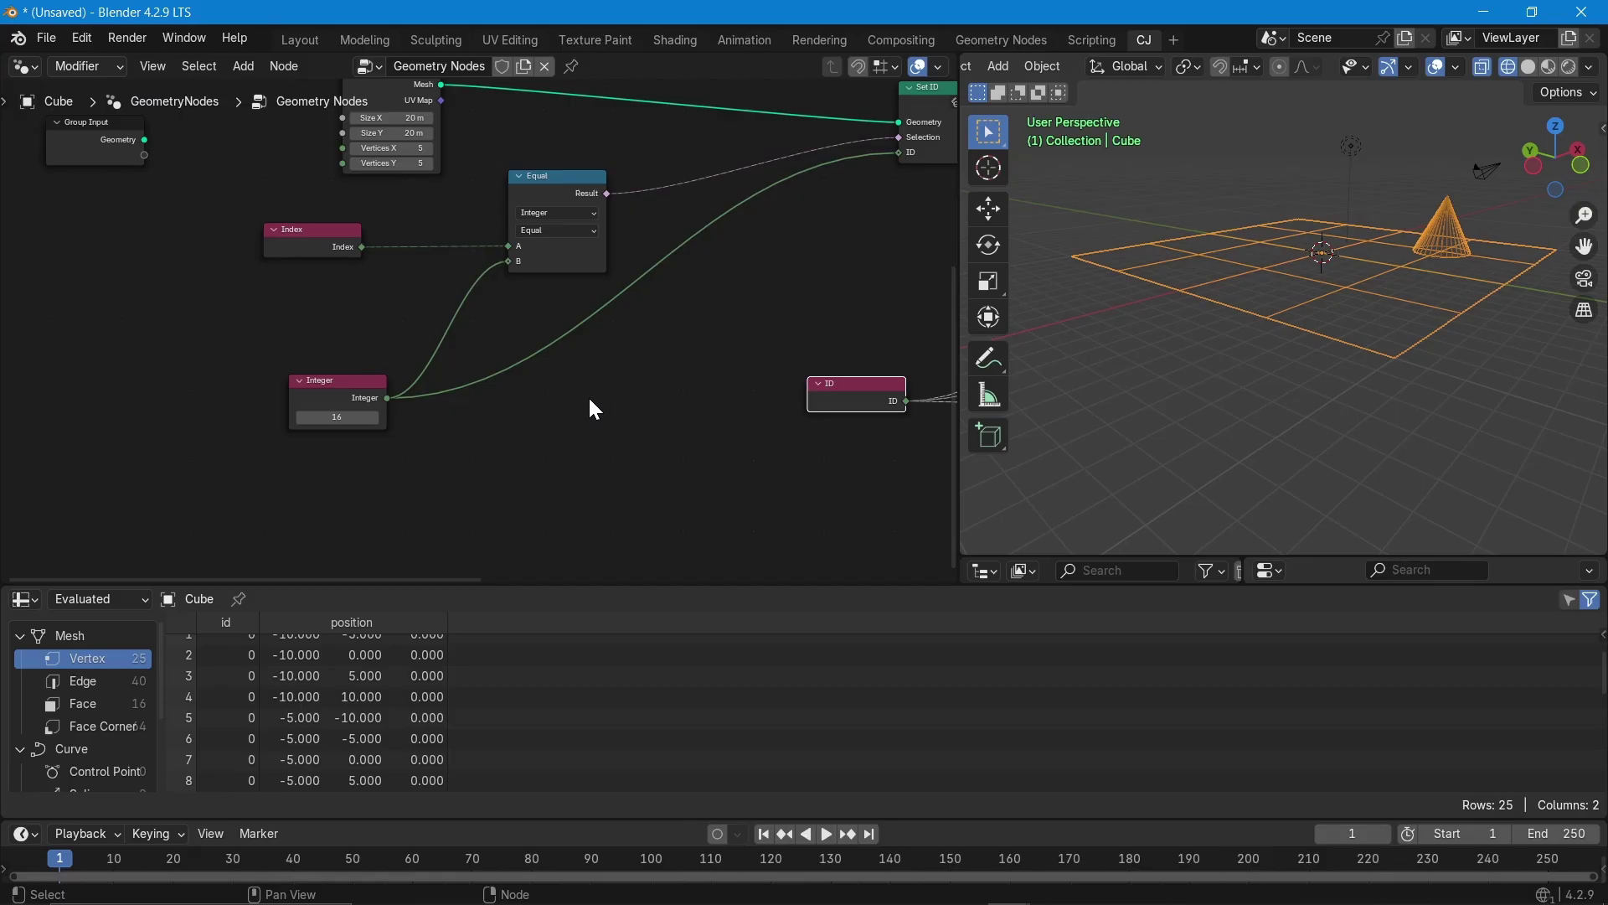
middle_click_drag(596, 411, 587, 584)
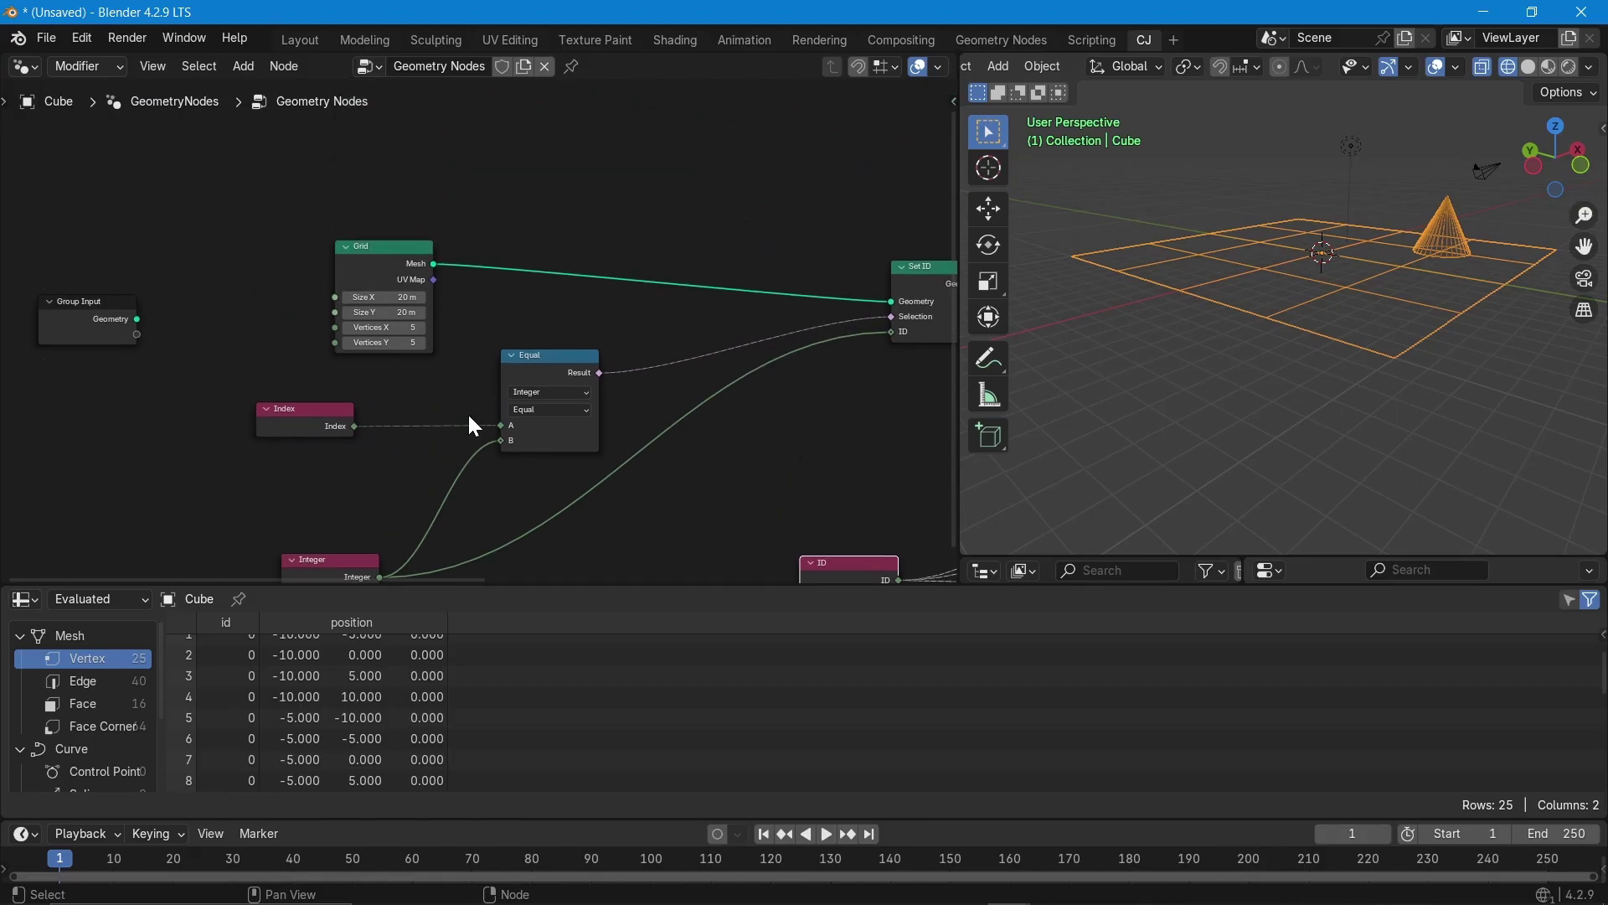
scroll(407, 256, "up", 2)
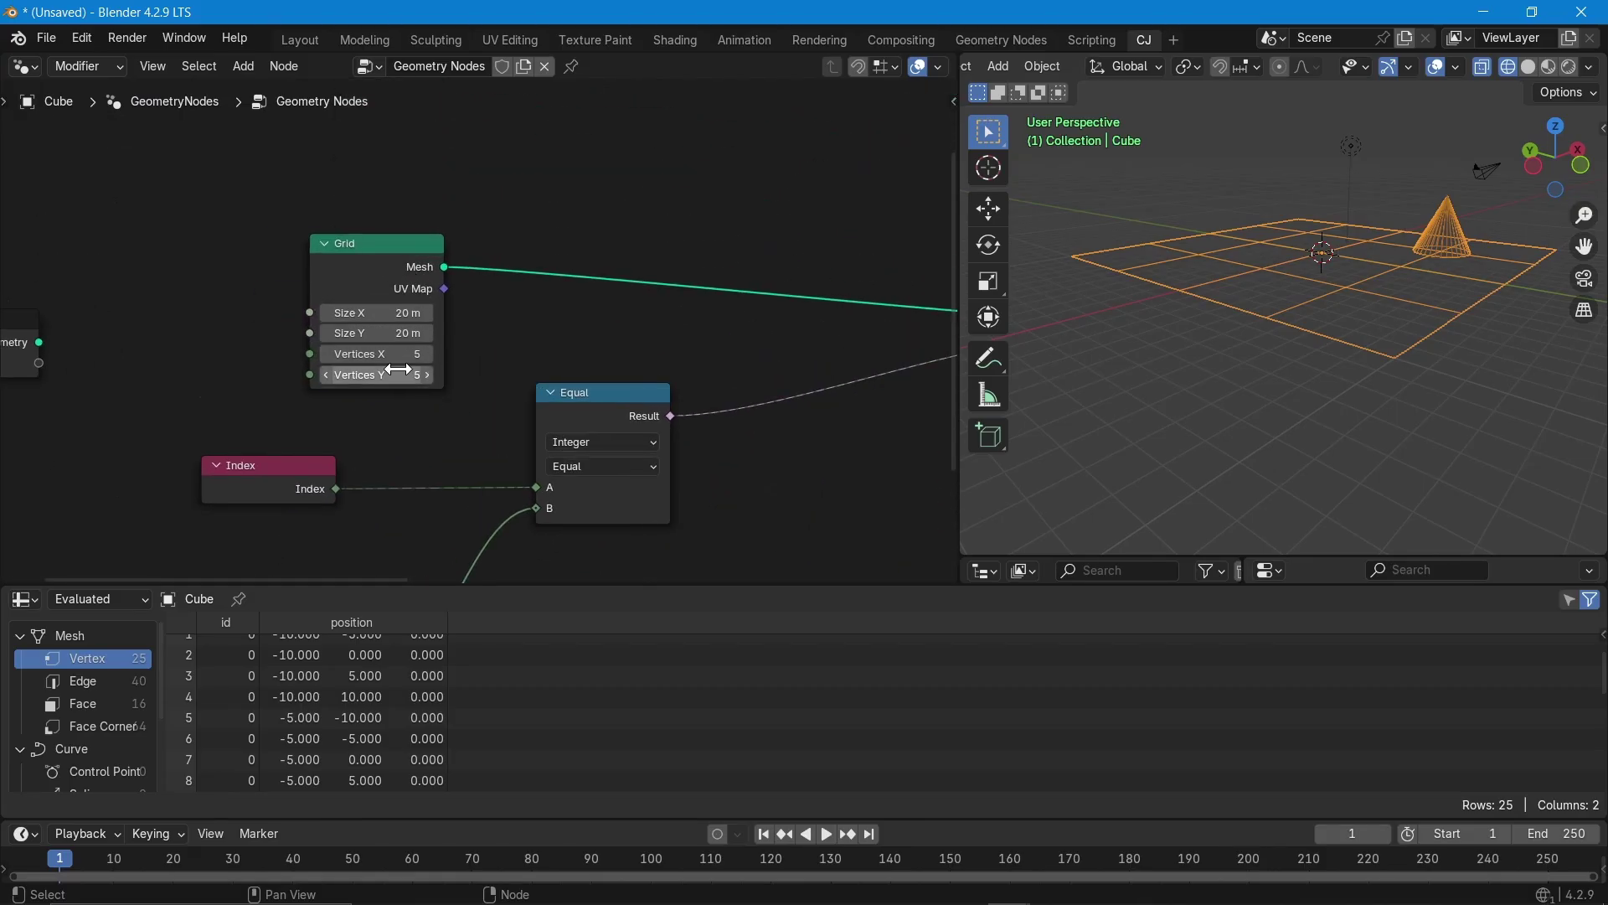
scroll(397, 292, "up", 3)
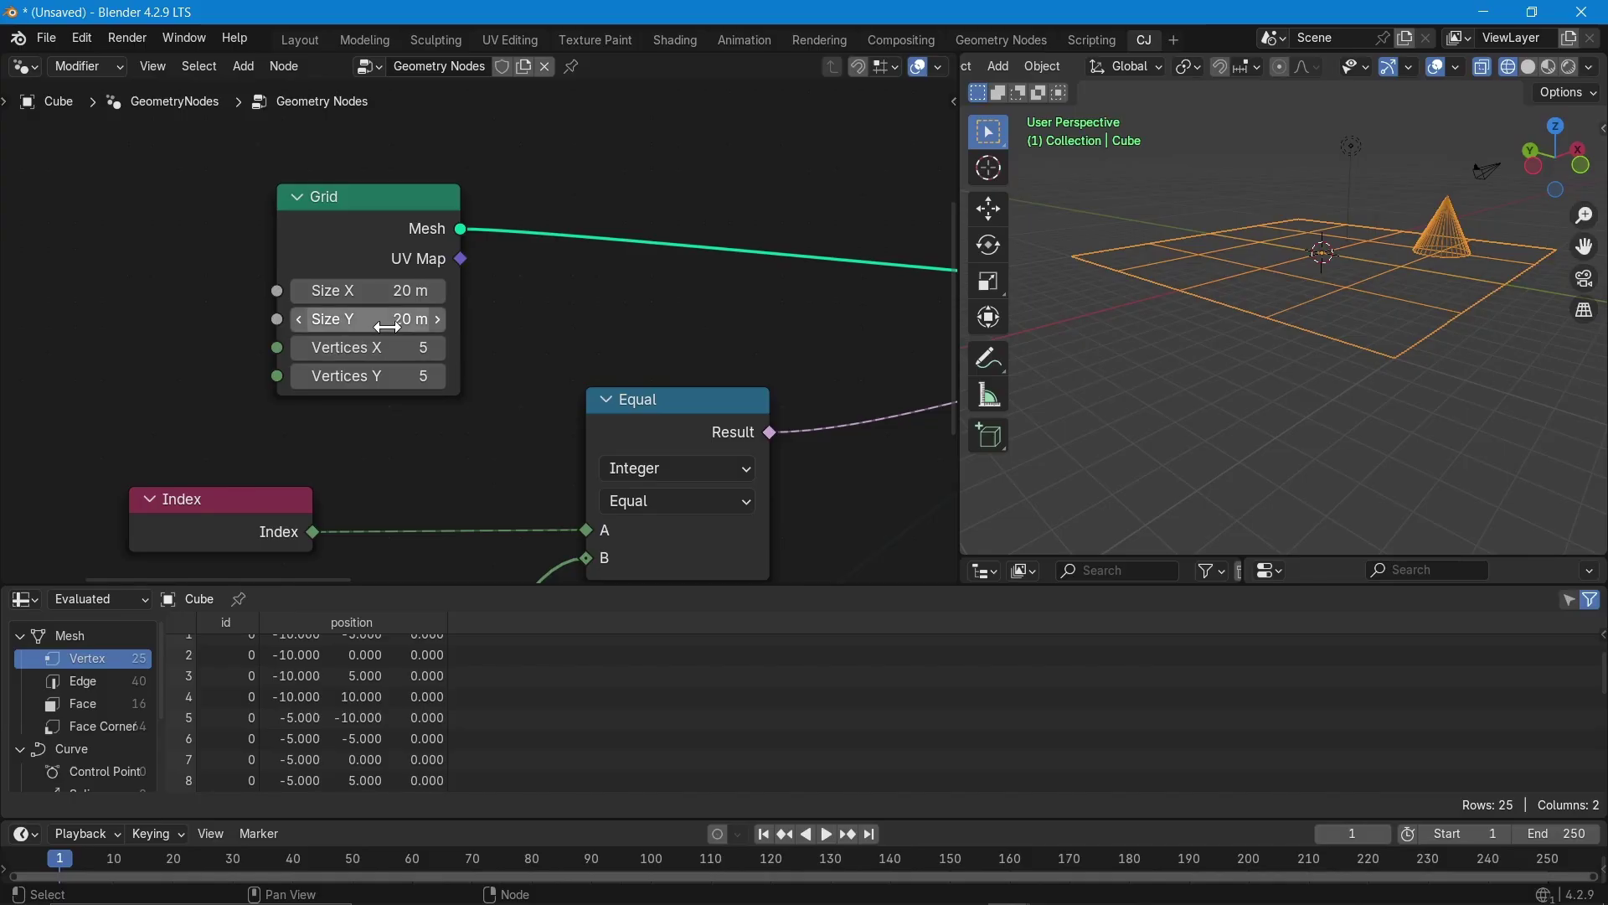
left_click(387, 327)
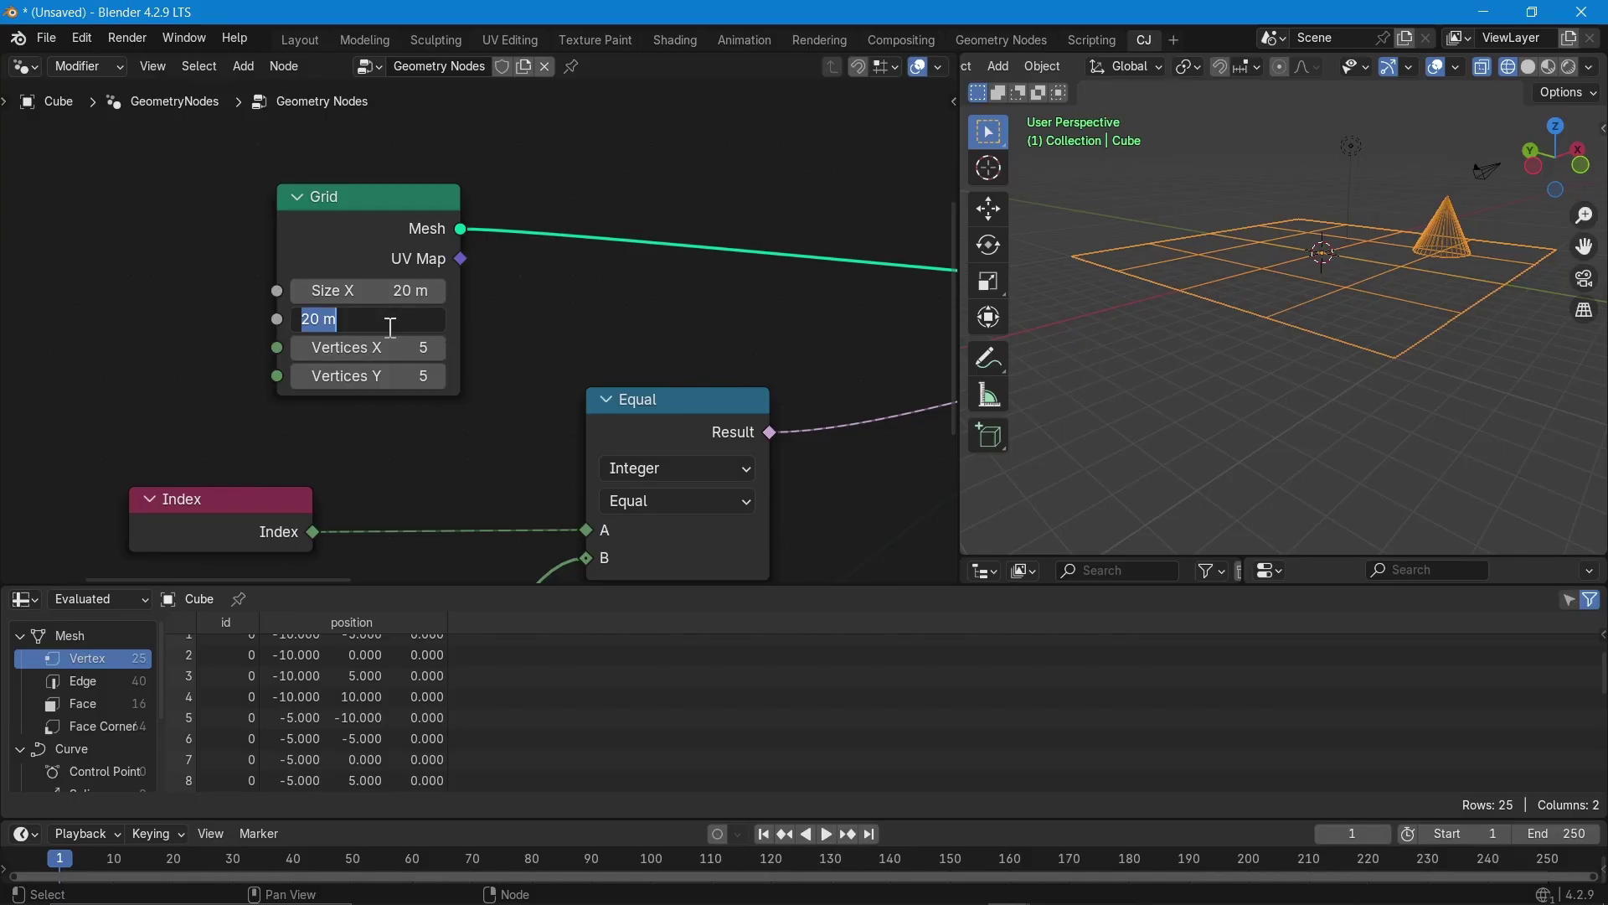
type("1")
key("Return")
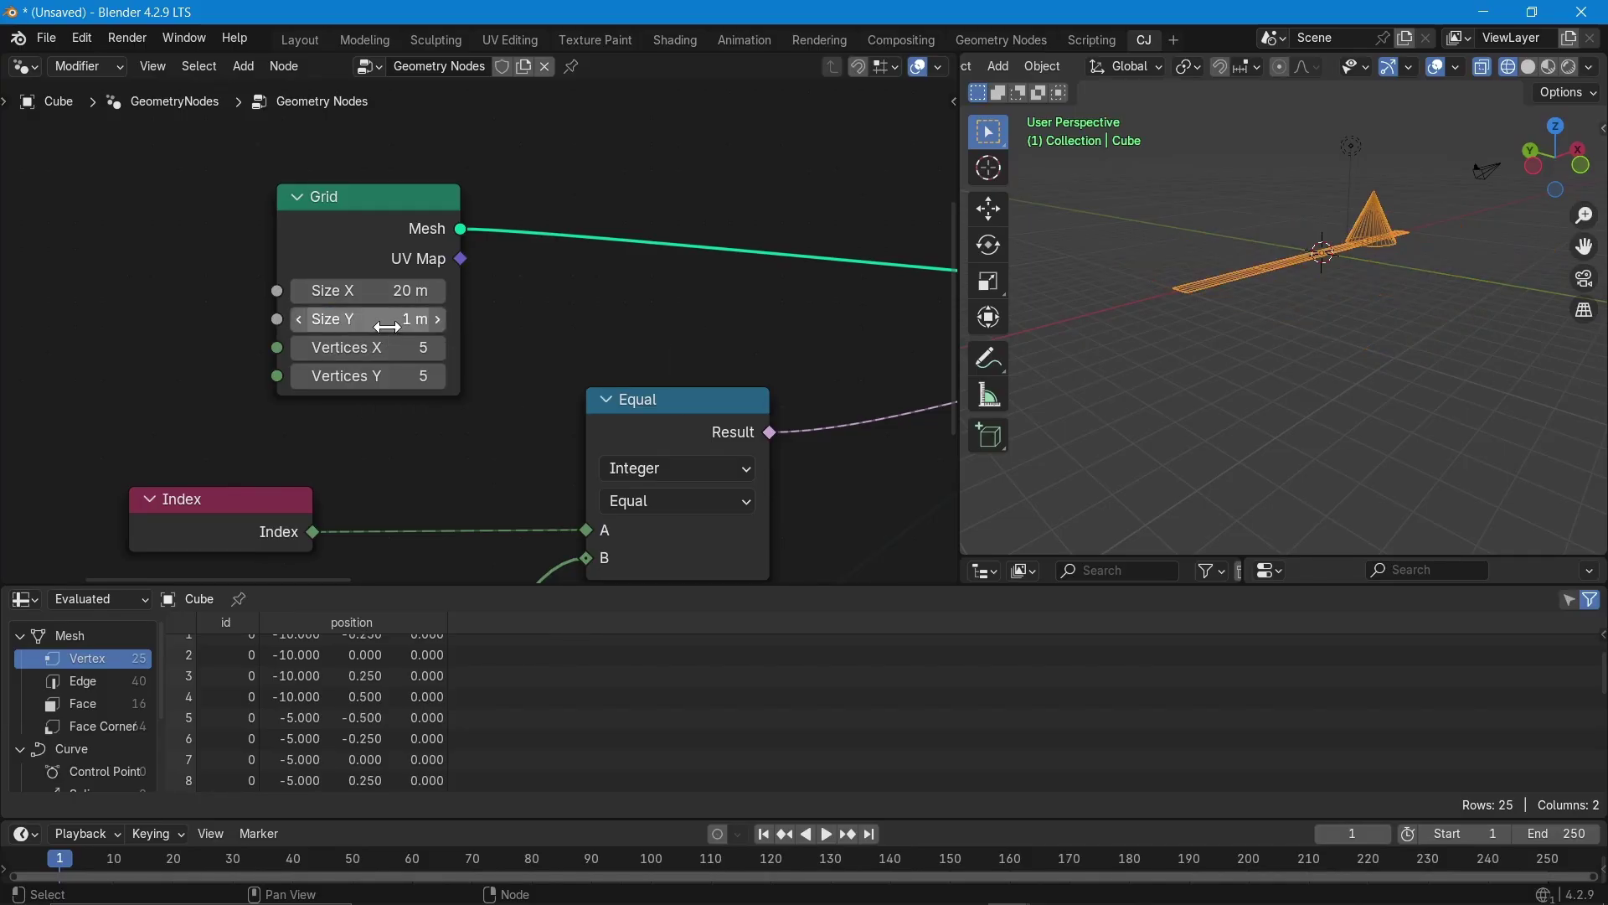
- Set the Grid node's Vertices Y to 1 to reduce the grid to a single row of points
middle_click_drag(1104, 296, 1290, 344)
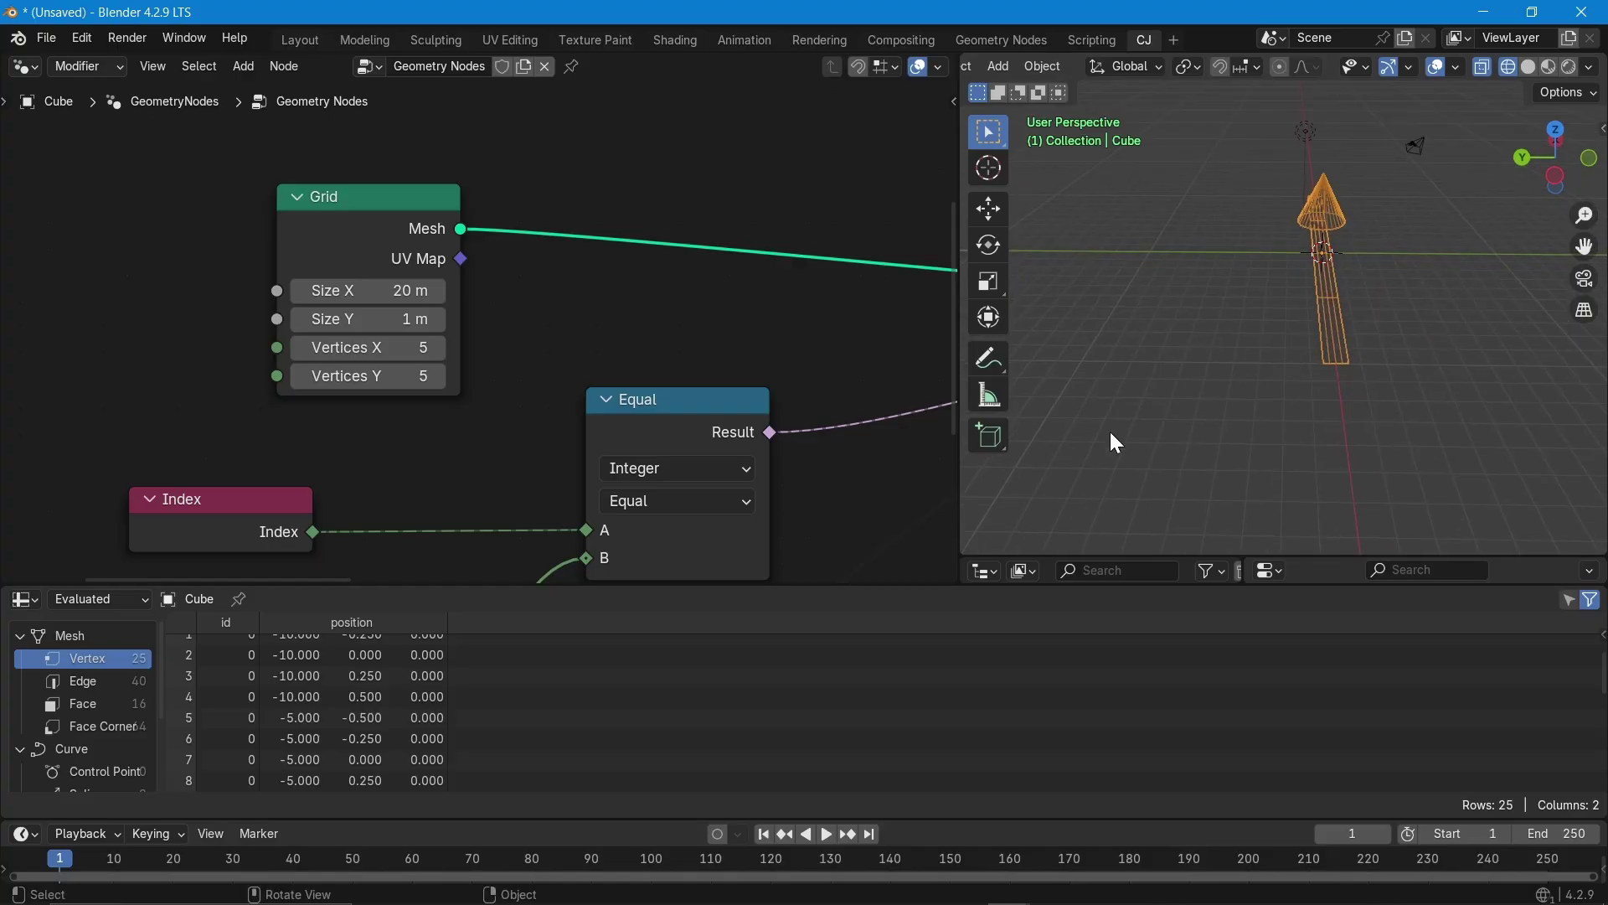
scroll(395, 420, "up", 3)
left_click(383, 368)
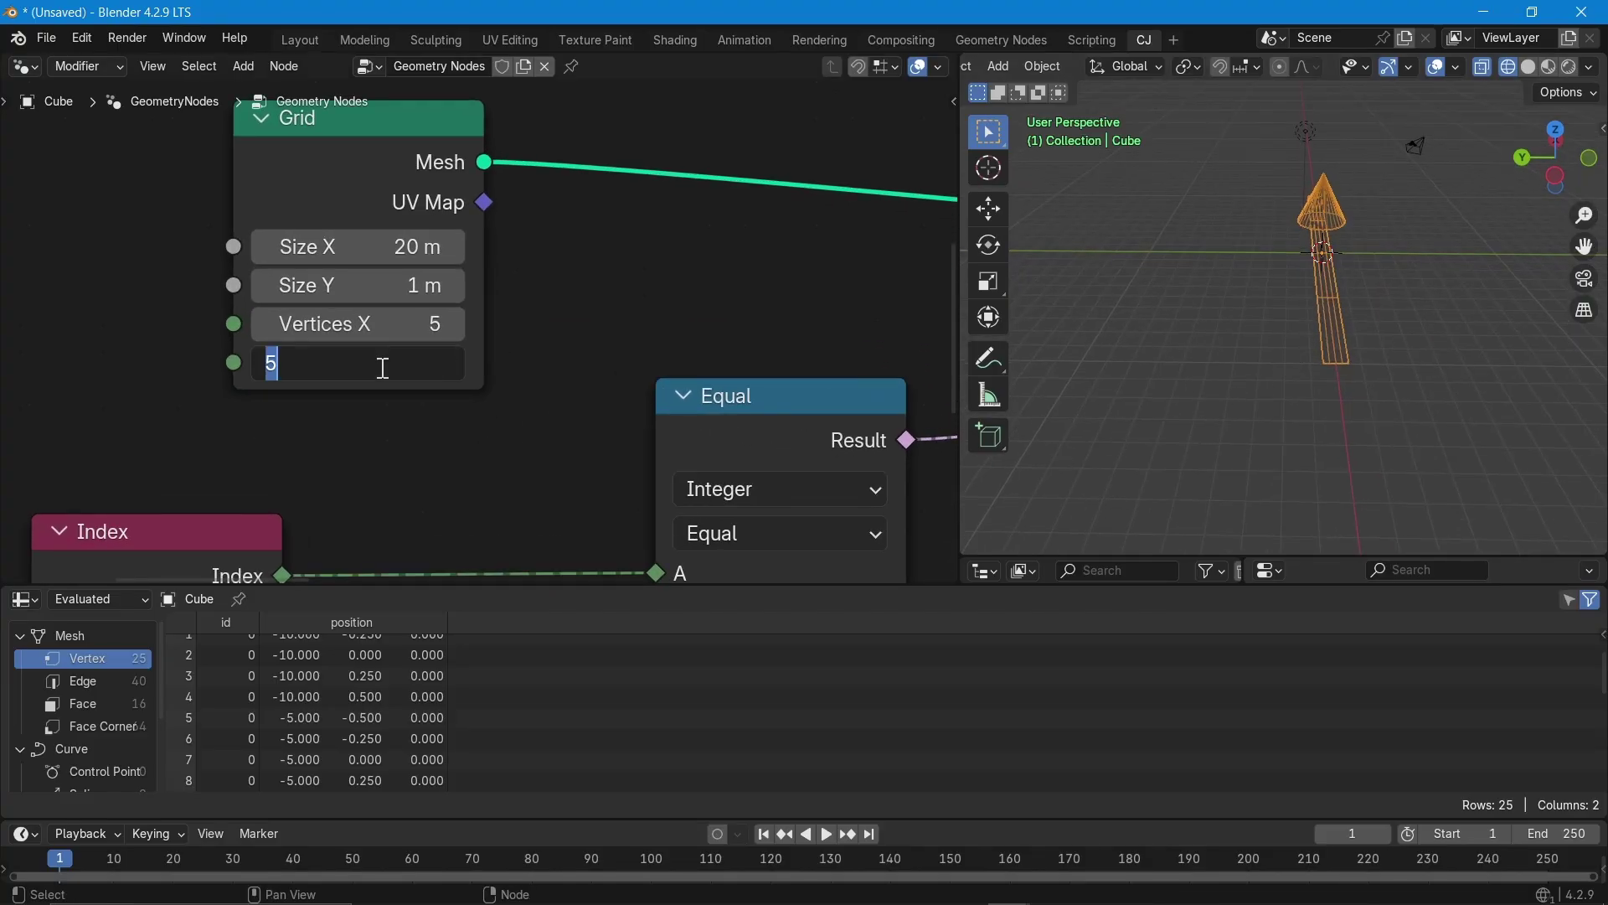
type("1")
key("Return")
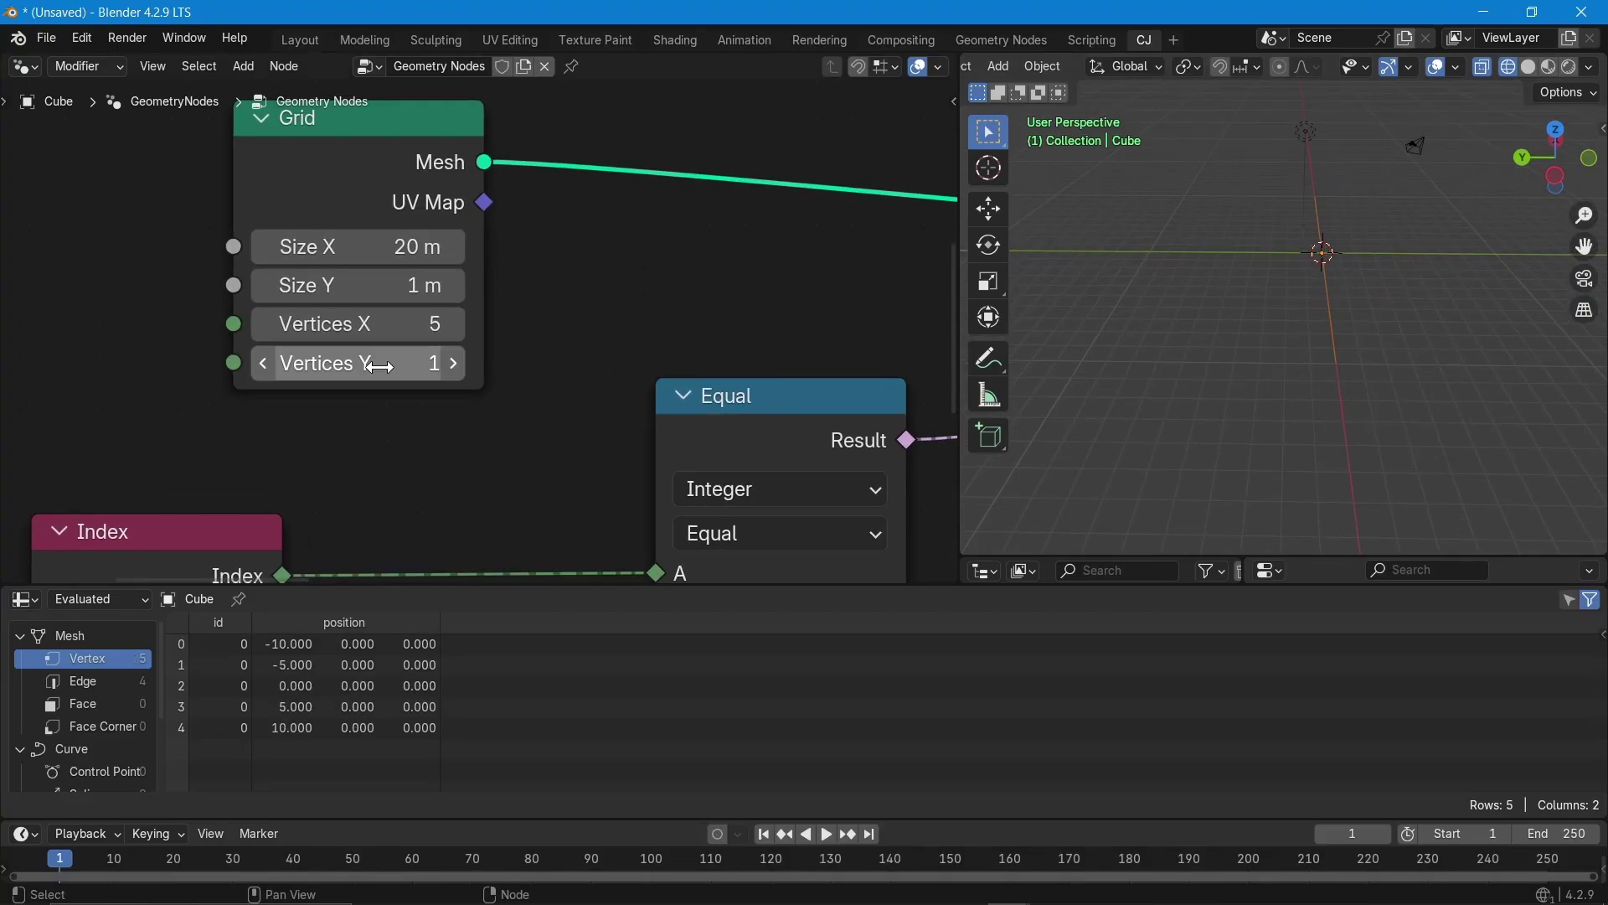
- Set the Grid node's Vertices X to 10
scroll(285, 329, "down", 4)
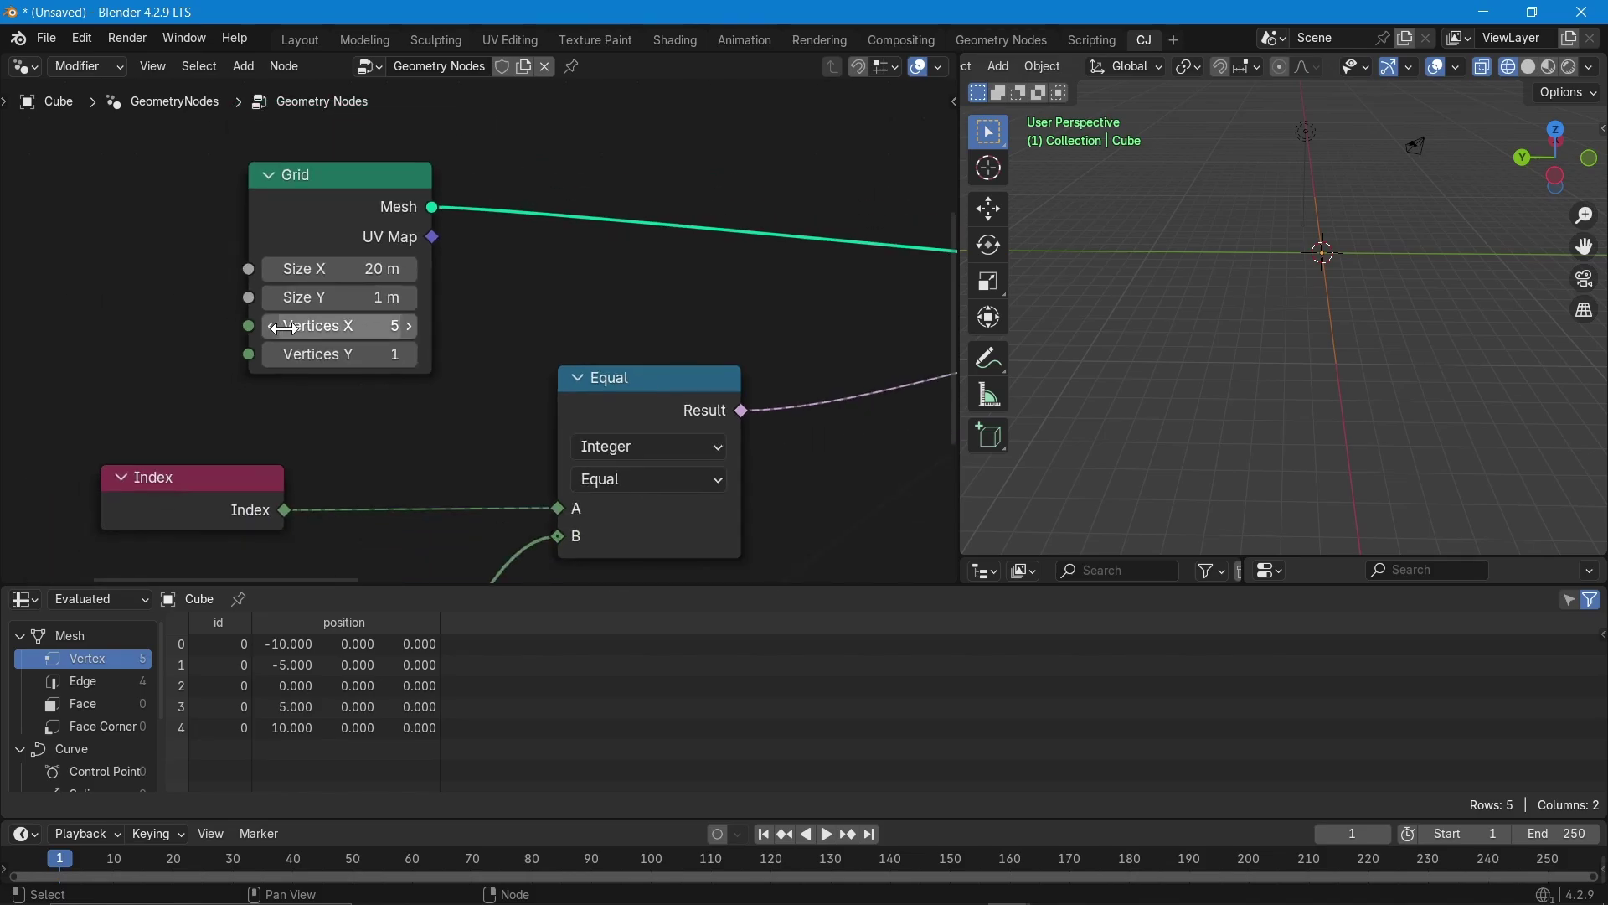
scroll(284, 329, "down", 1)
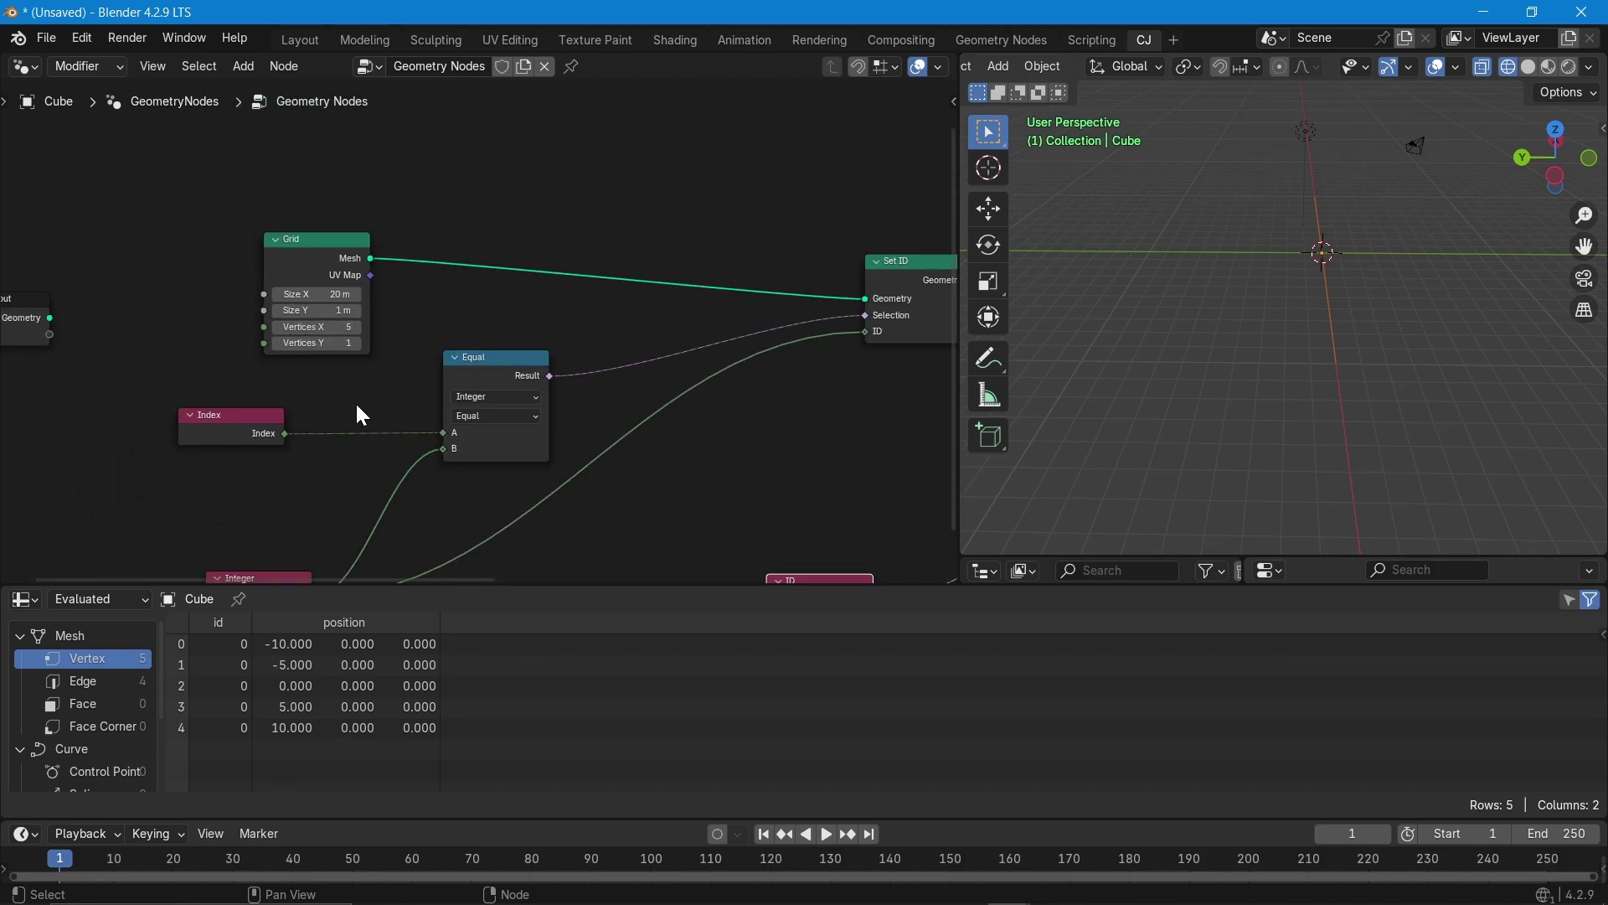
middle_click_drag(477, 501, 440, 248)
scroll(276, 414, "up", 2)
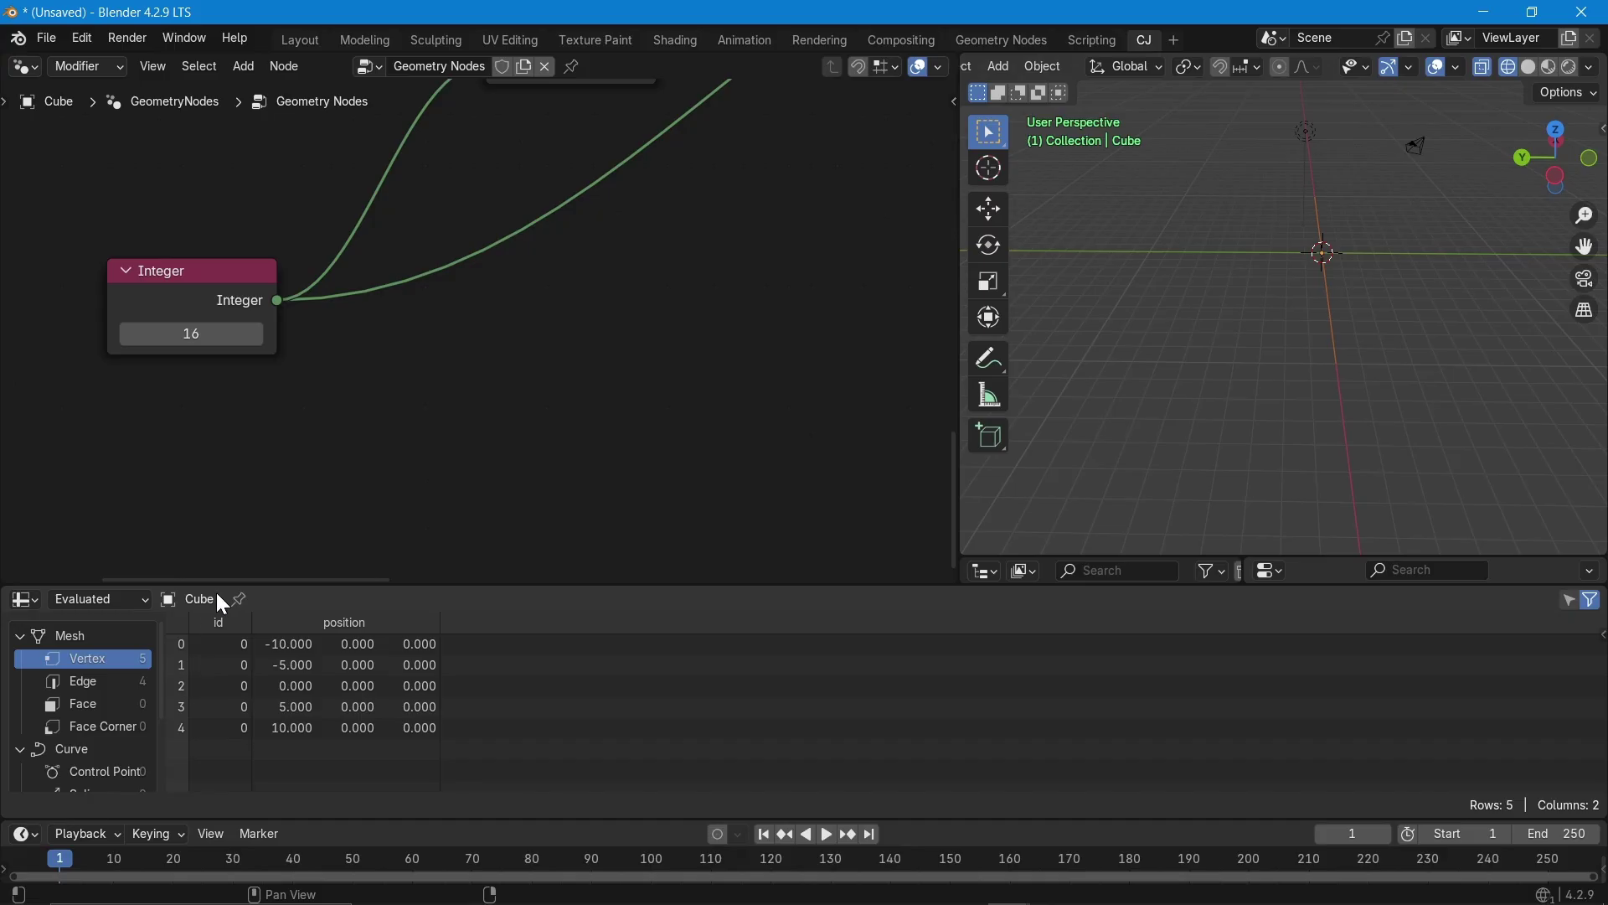
scroll(341, 514, "up", 5, "shift")
scroll(344, 363, "up", 2, "shift")
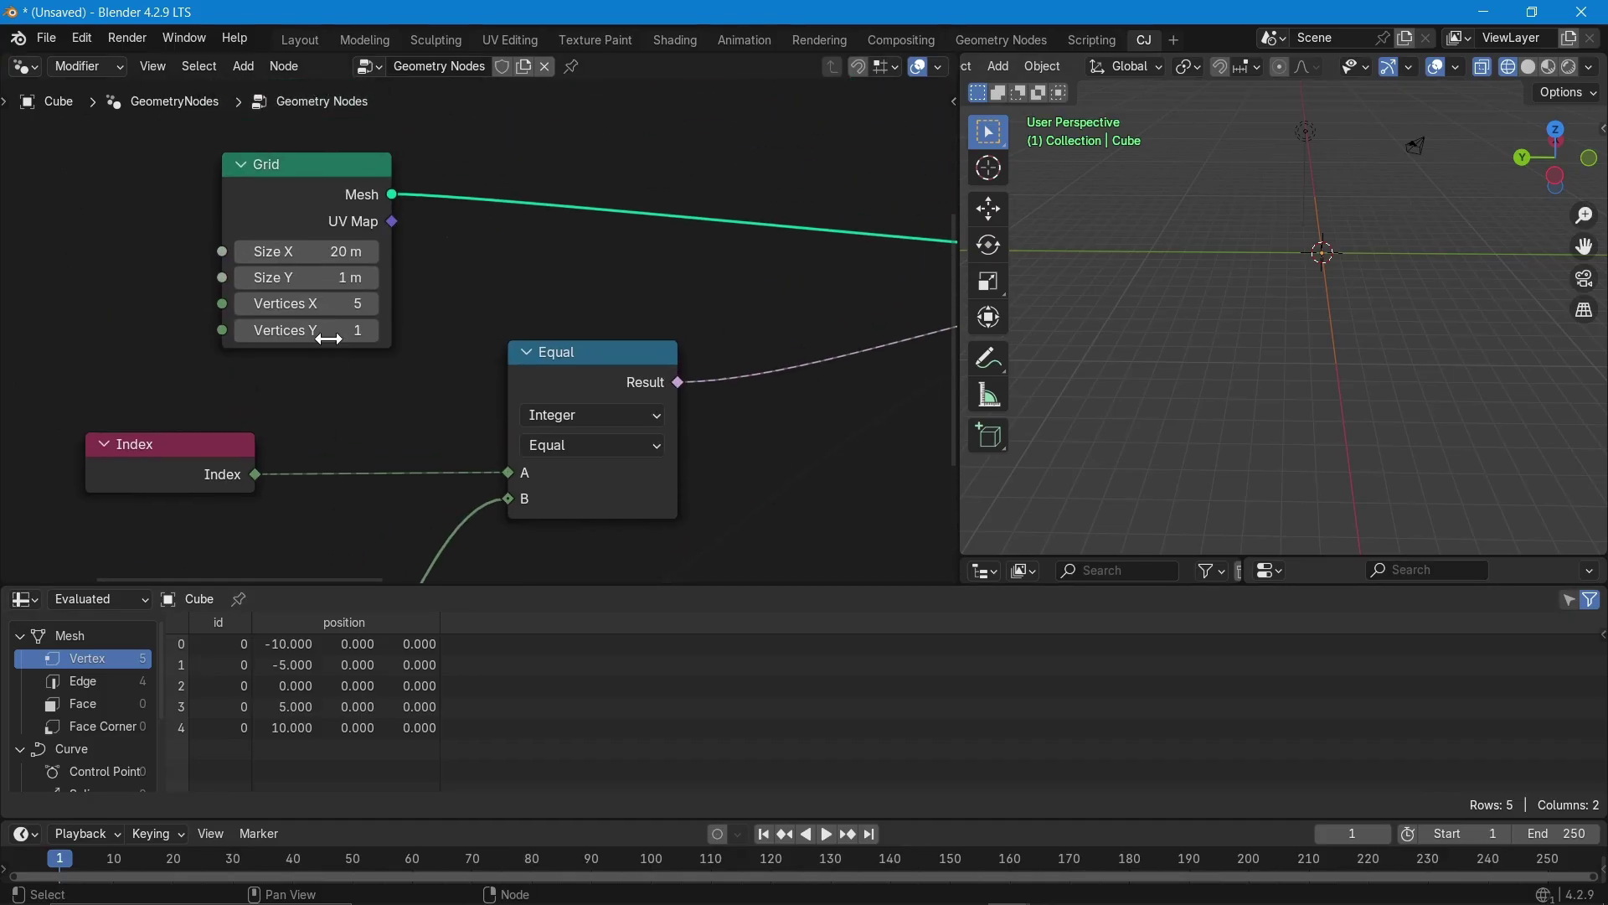
scroll(284, 261, "down", 5, "shift")
scroll(284, 262, "up", 1, "shift")
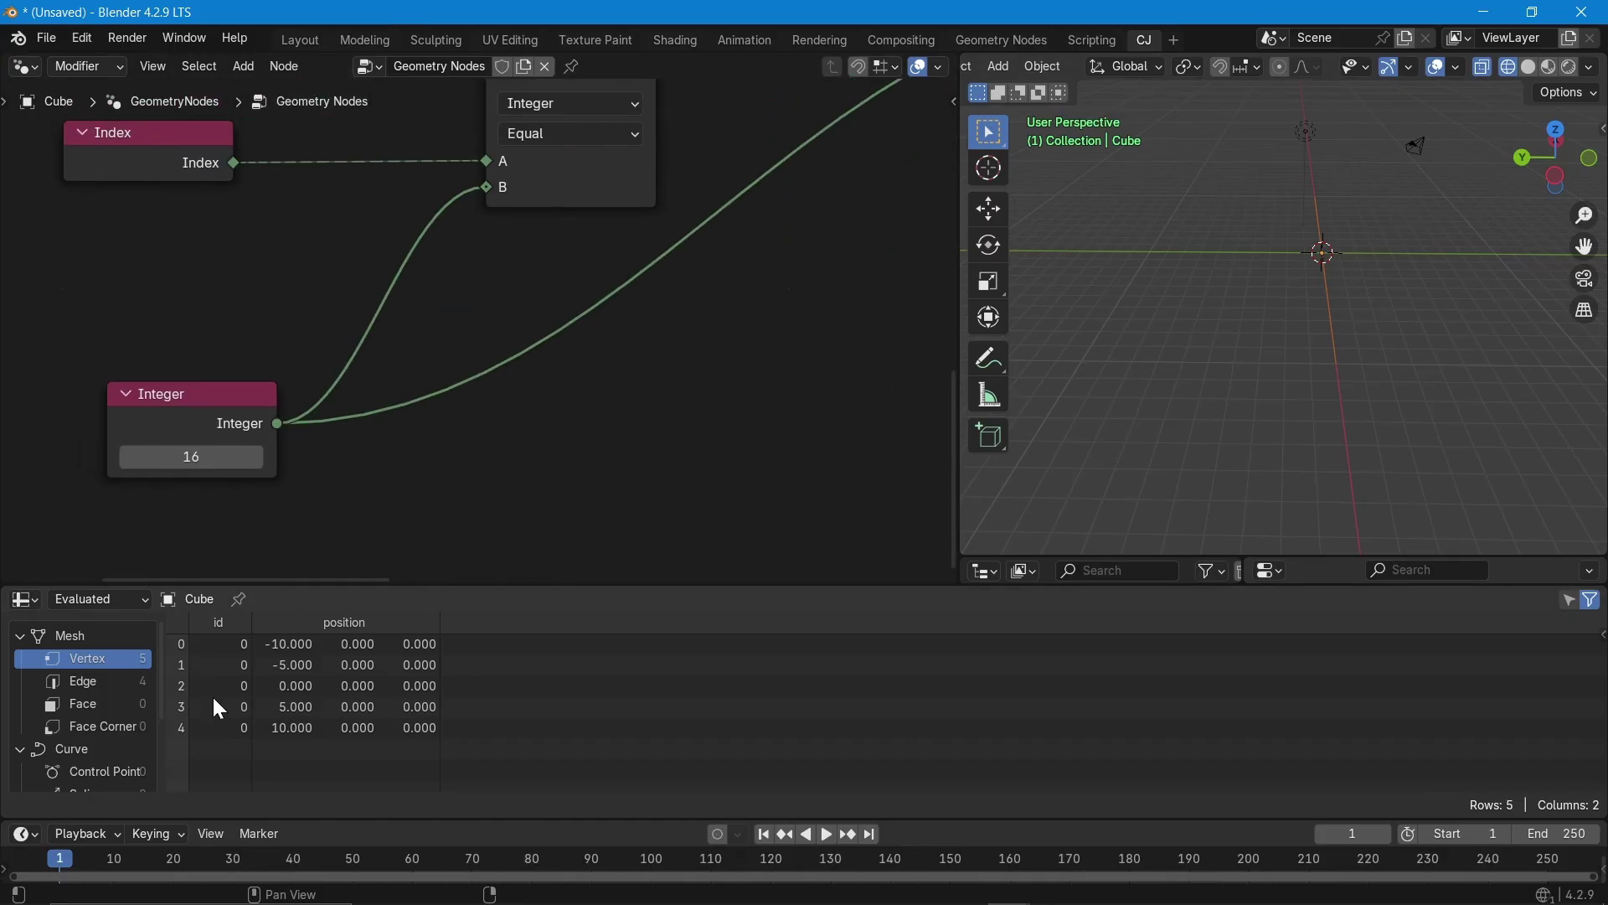
scroll(364, 457, "up", 5, "shift")
scroll(363, 457, "up", 5, "shift")
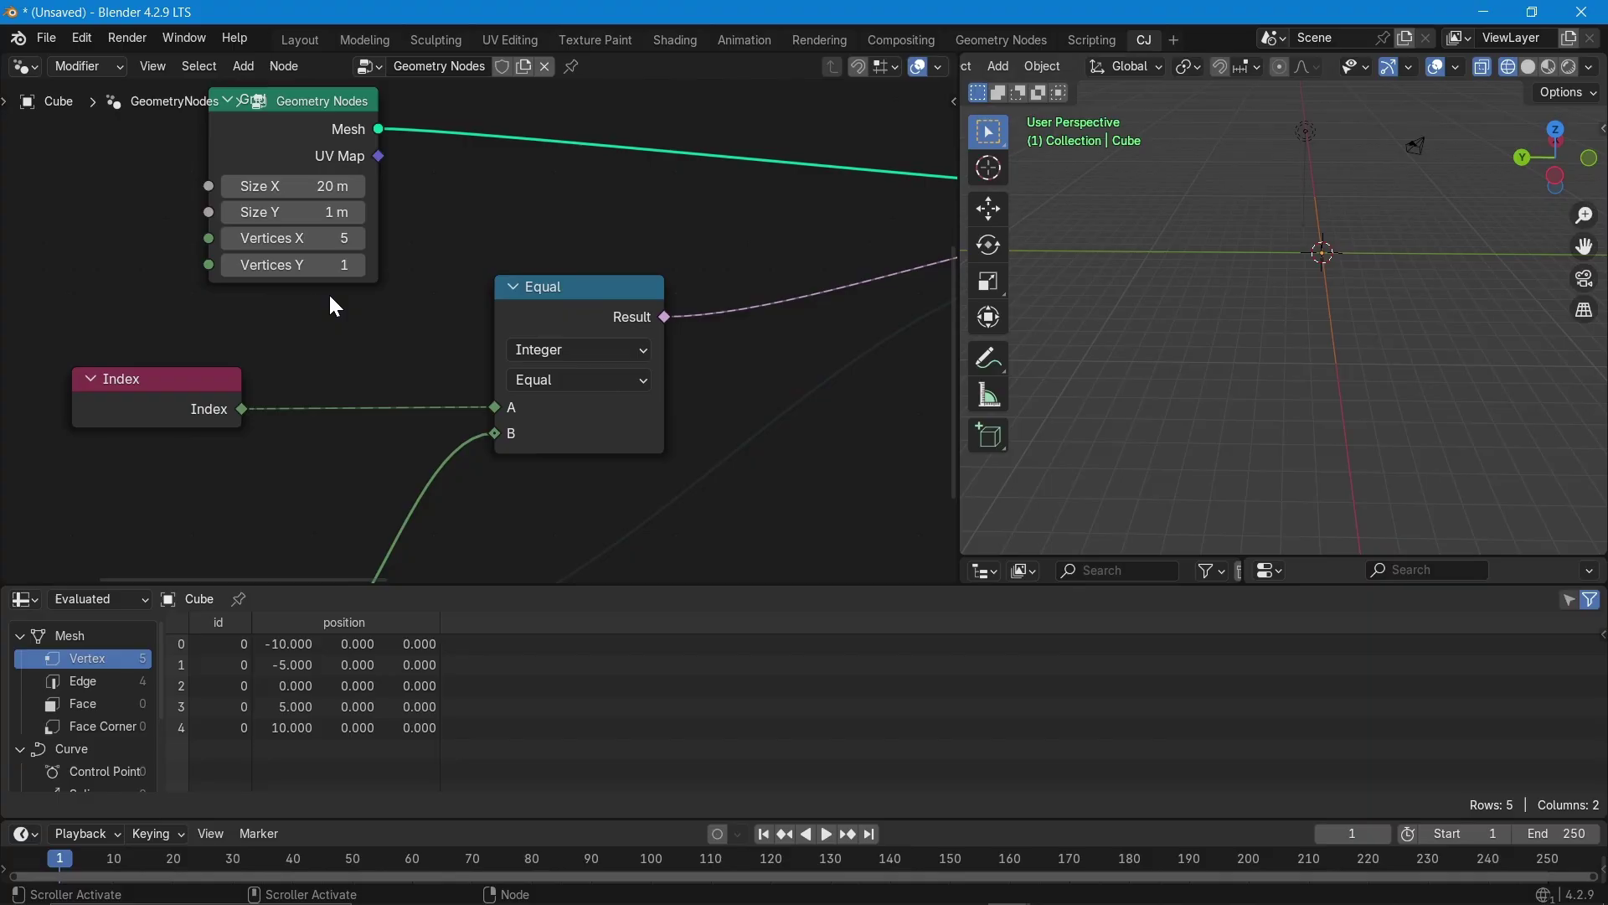
left_click(318, 242)
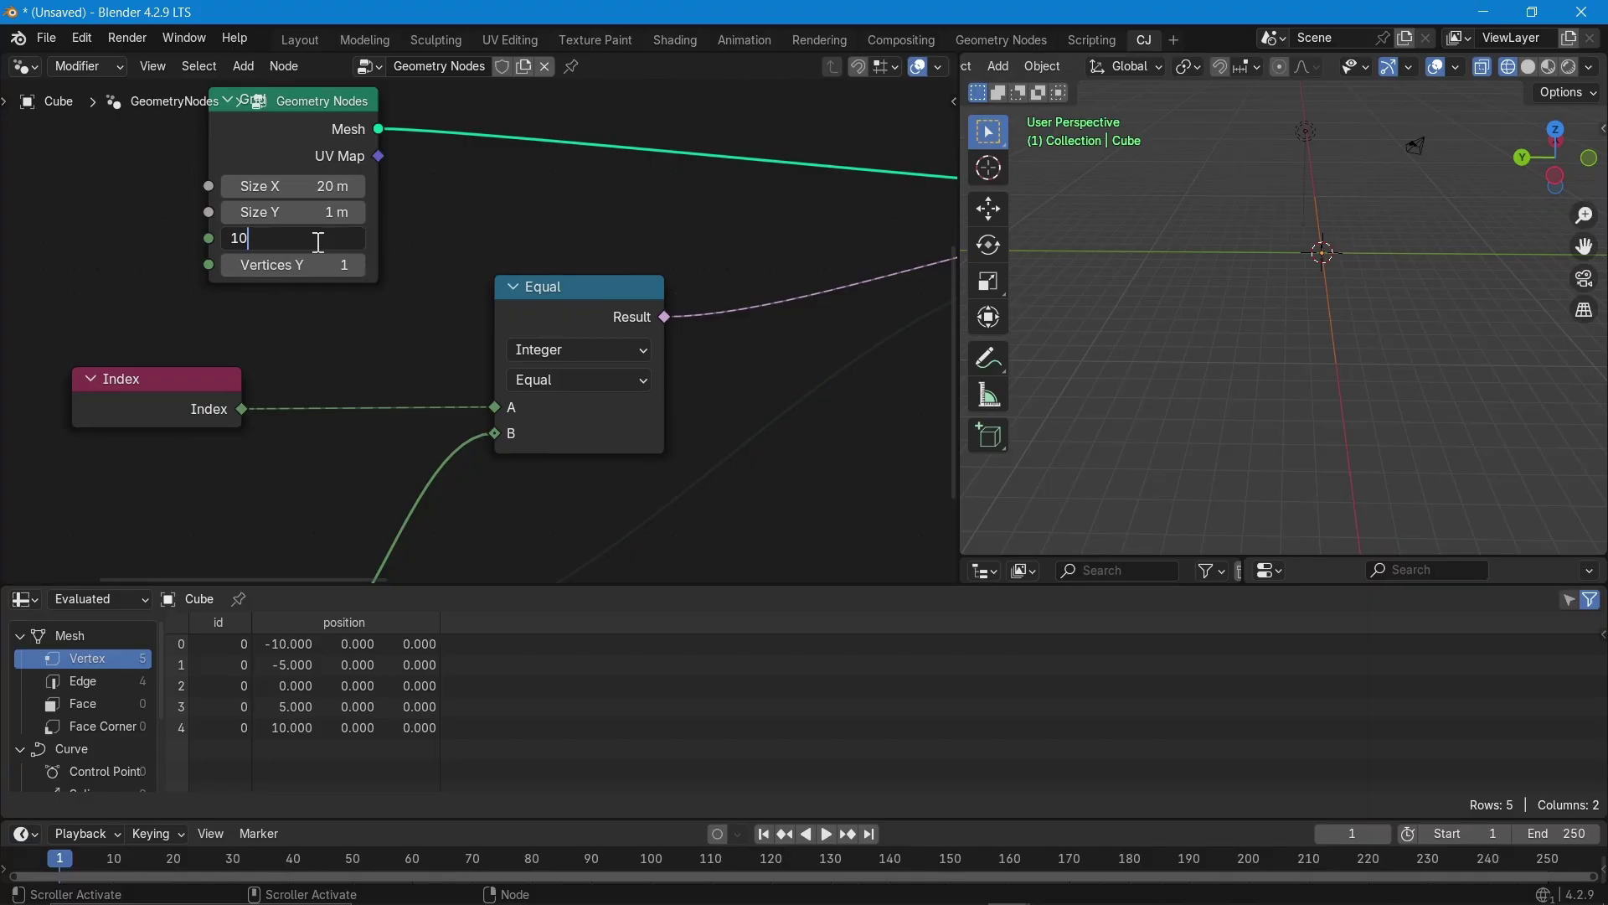
key("Return")
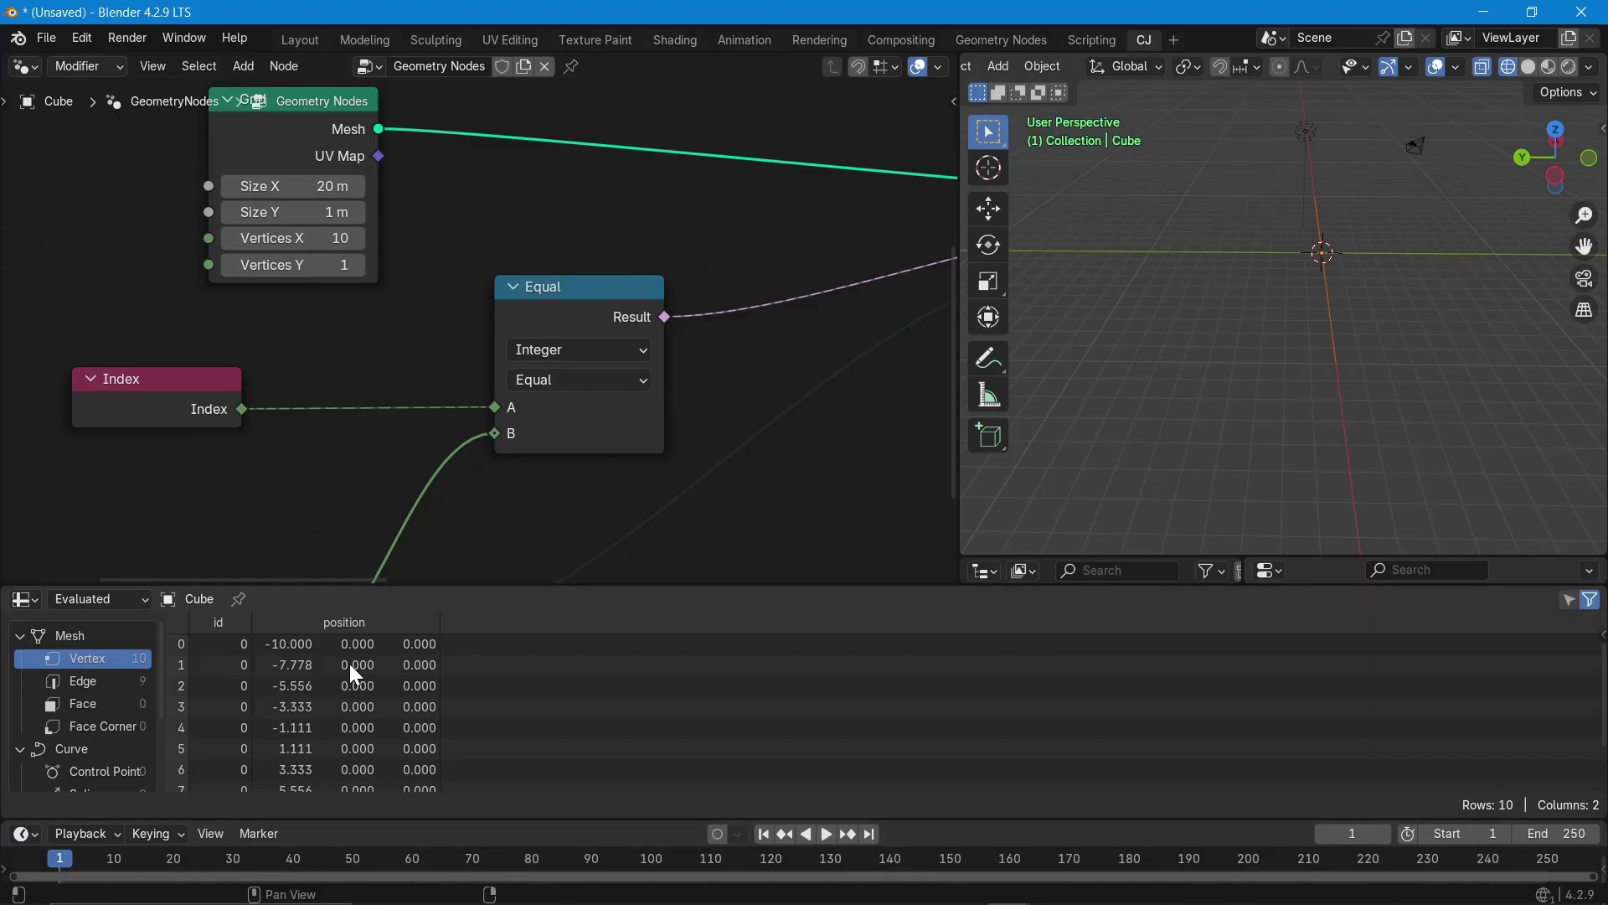
- Set the Integer node's value to 1
scroll(326, 506, "down", 12, "shift")
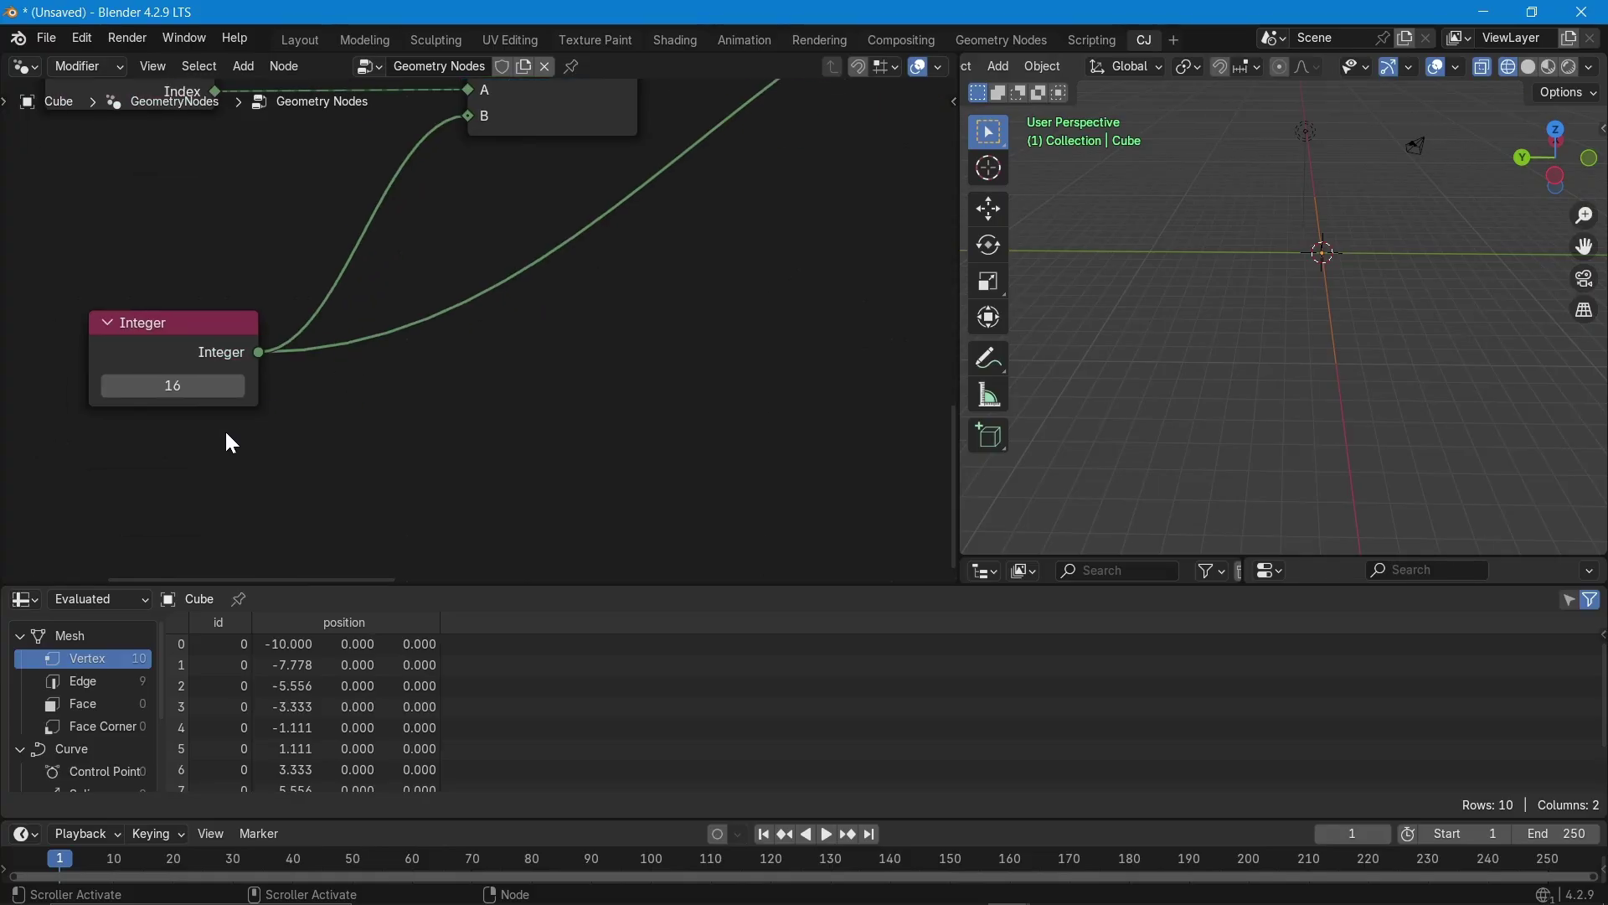
left_click(177, 391)
type("1")
key("Return")
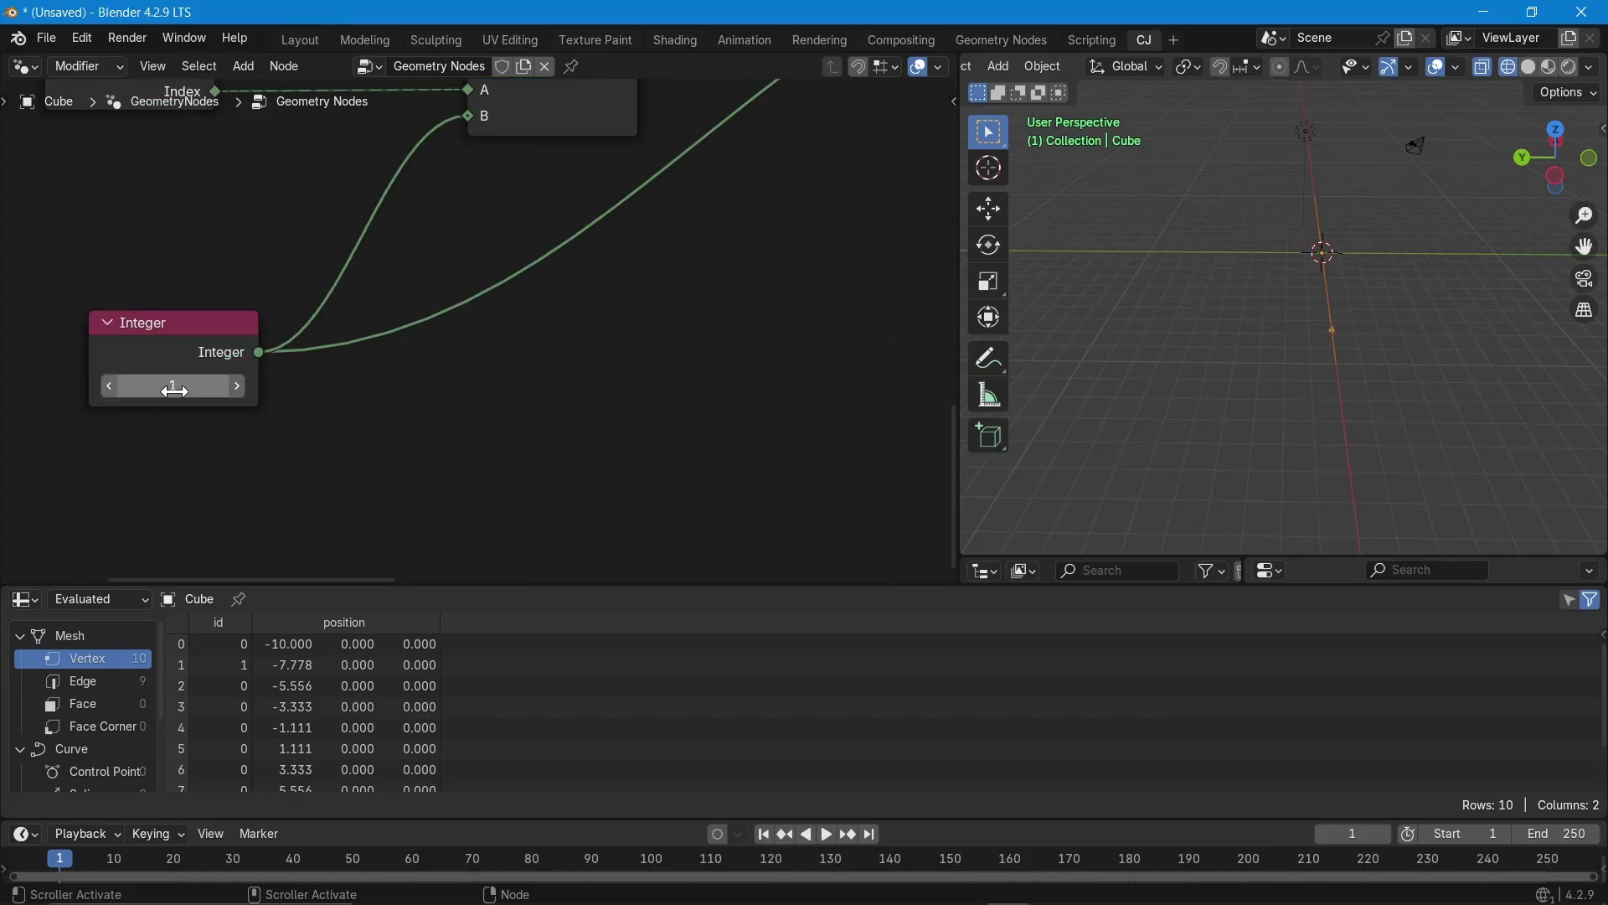
- Raise the Integer node's value one by one to 10 to move the cone along the row of points
middle_click_drag(1290, 333, 1310, 445)
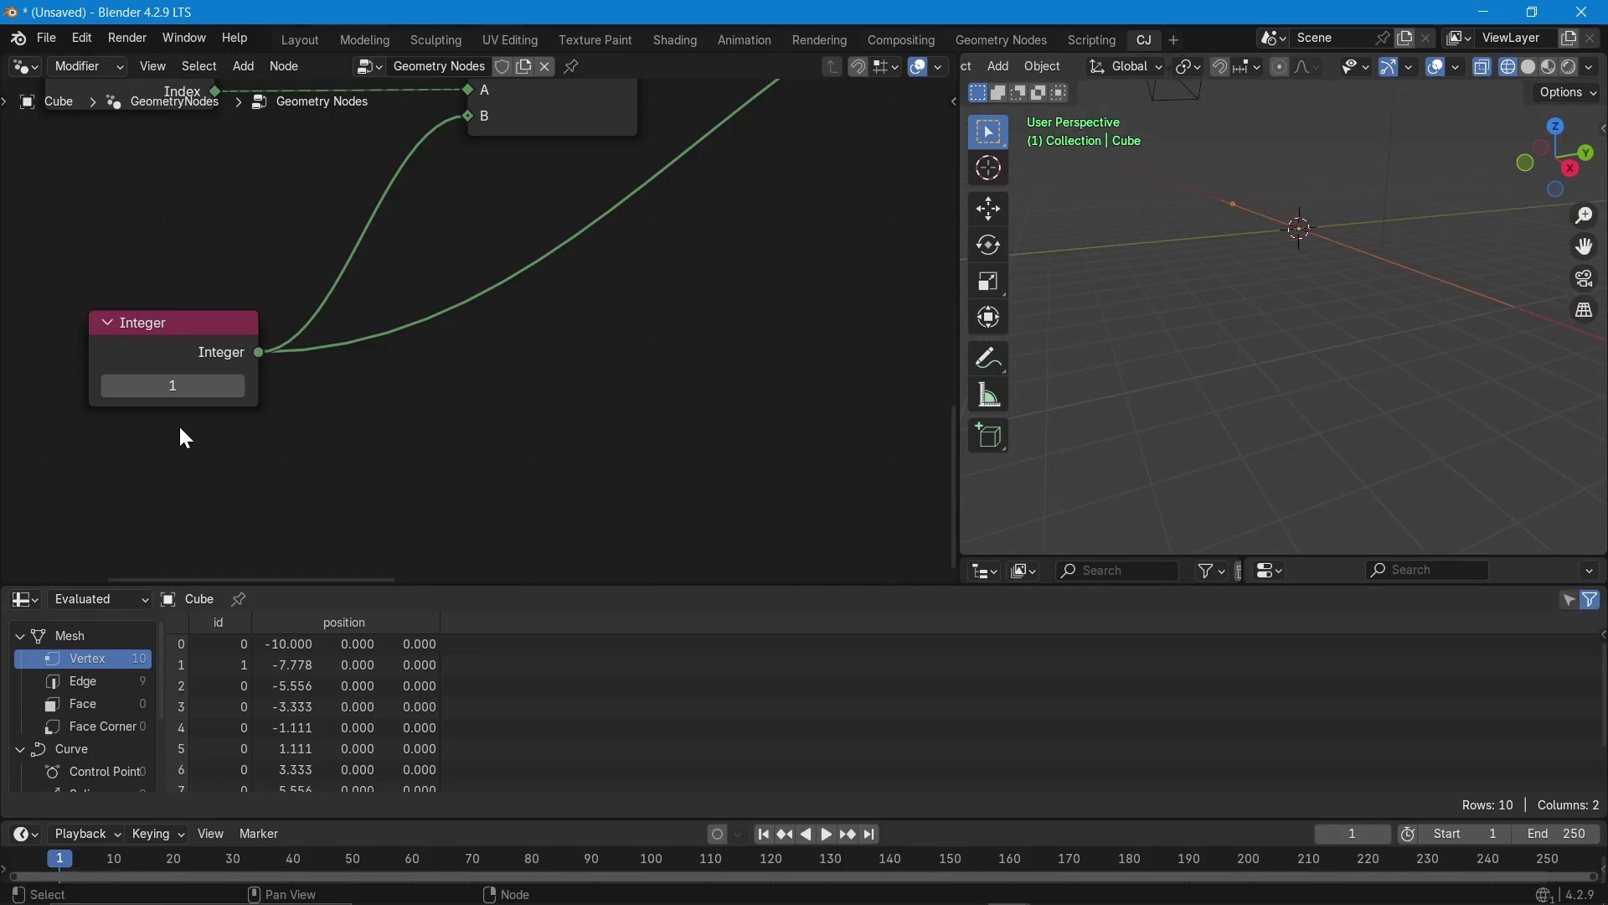
left_click(238, 389)
left_click(238, 389)
left_click(238, 388)
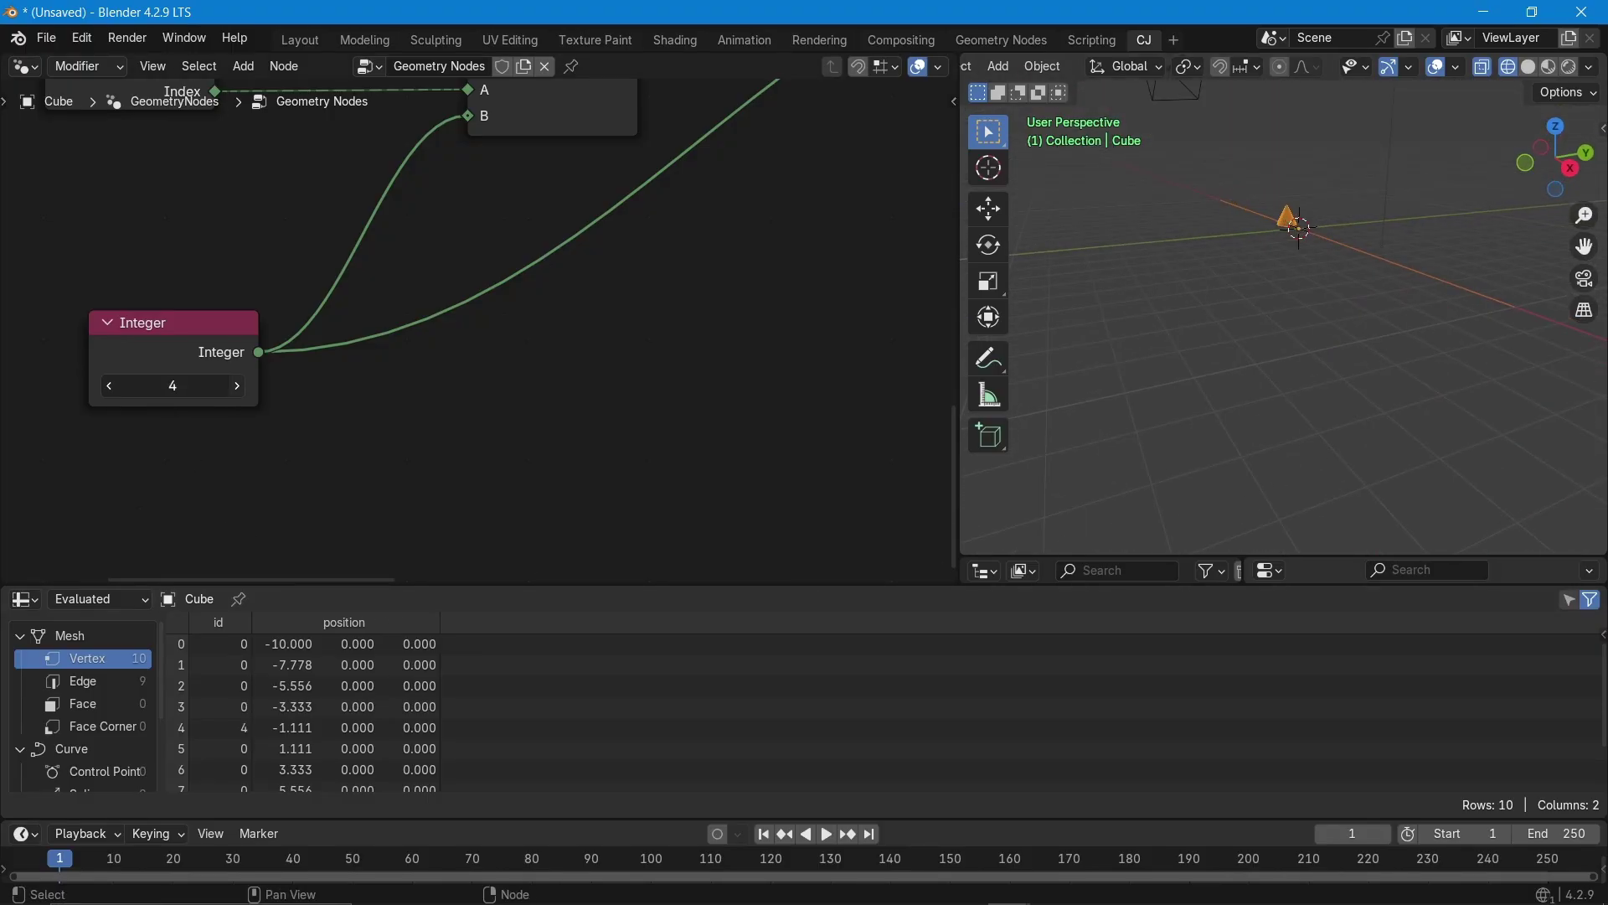
left_click(238, 389)
left_click(238, 389)
left_click(235, 389)
left_click(235, 389)
left_click(236, 389)
left_click(236, 388)
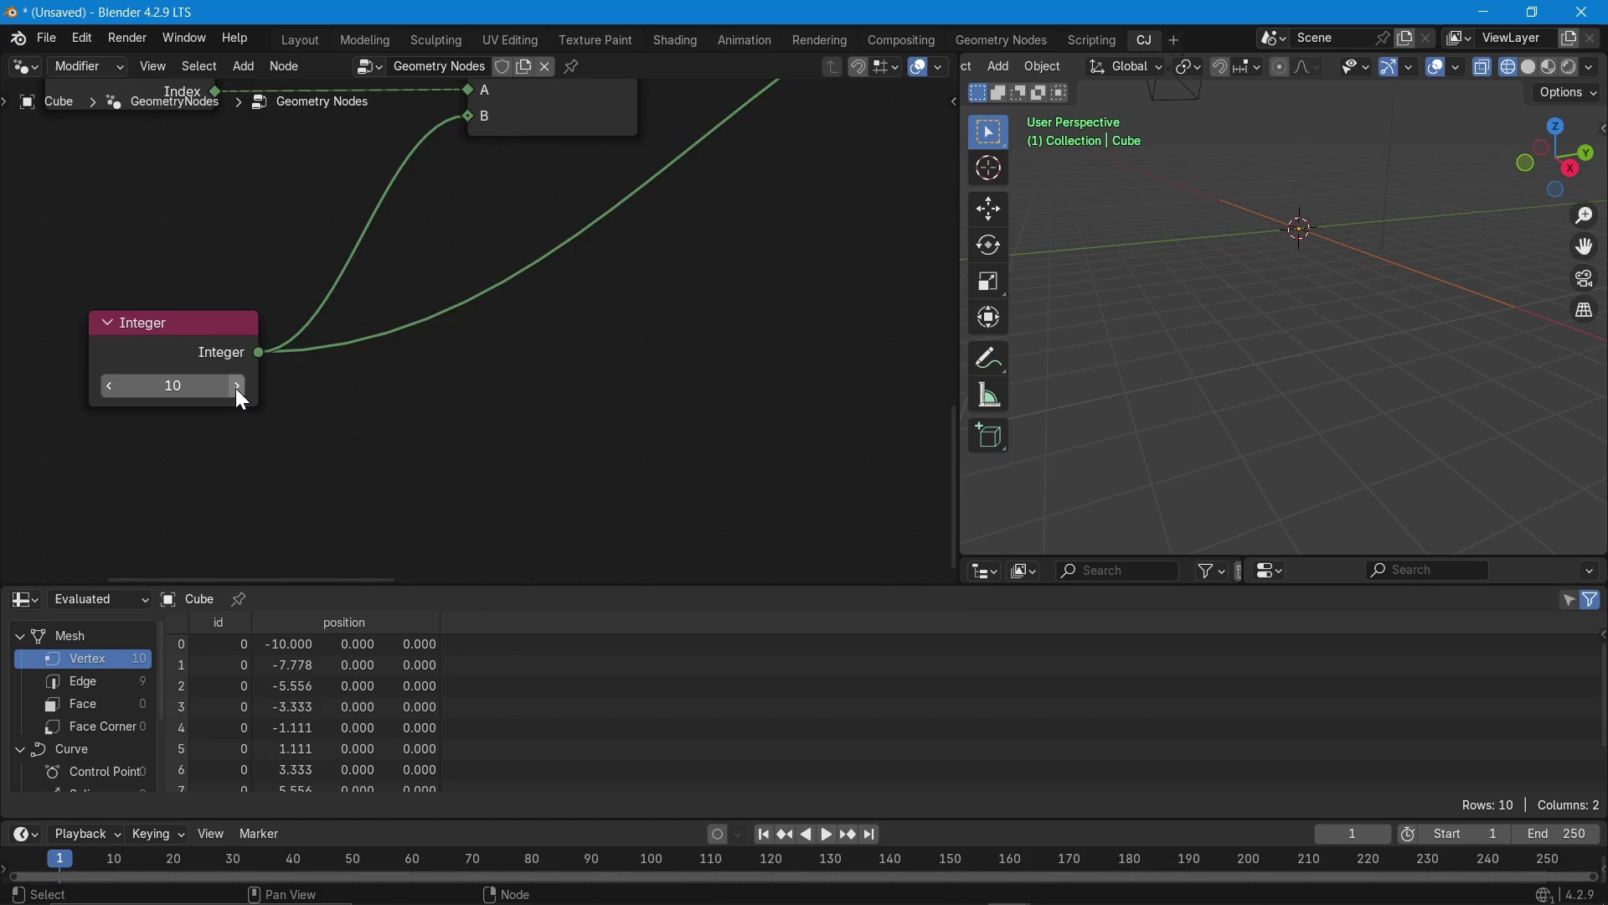
- Lower the Integer node's value one by one to 6
left_click(106, 390)
left_click(108, 386)
left_click(108, 386)
left_click(108, 386)
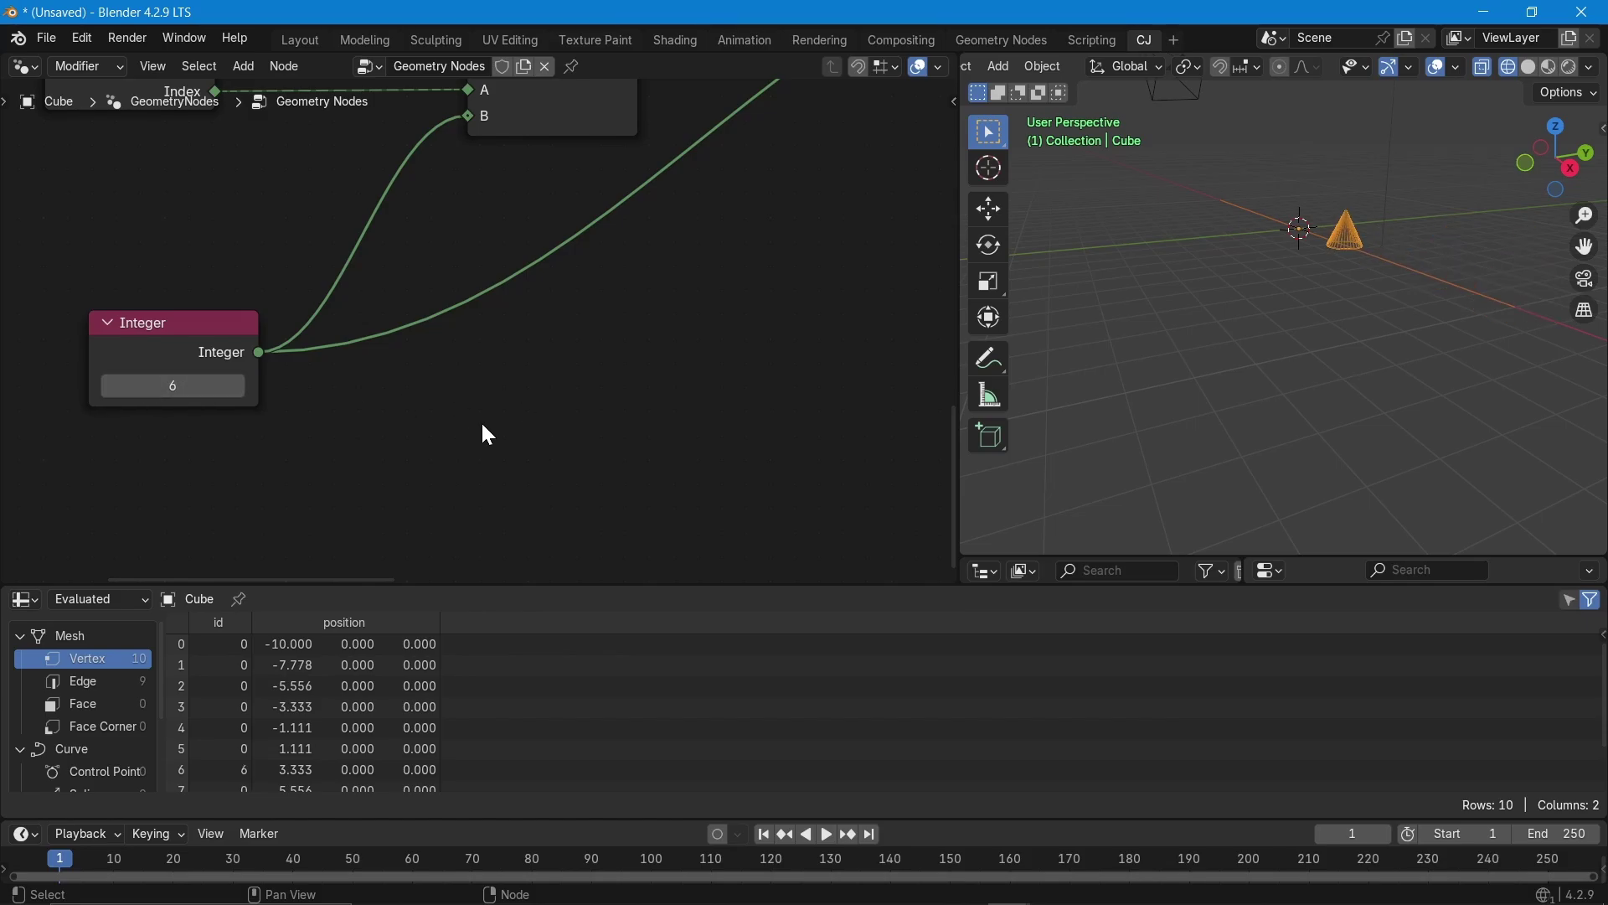
scroll(473, 436, "down", 2)
middle_click_drag(572, 485, 364, 470)
middle_click_drag(652, 467, 222, 466)
middle_click_drag(533, 452, 461, 479)
scroll(680, 372, "down", 2)
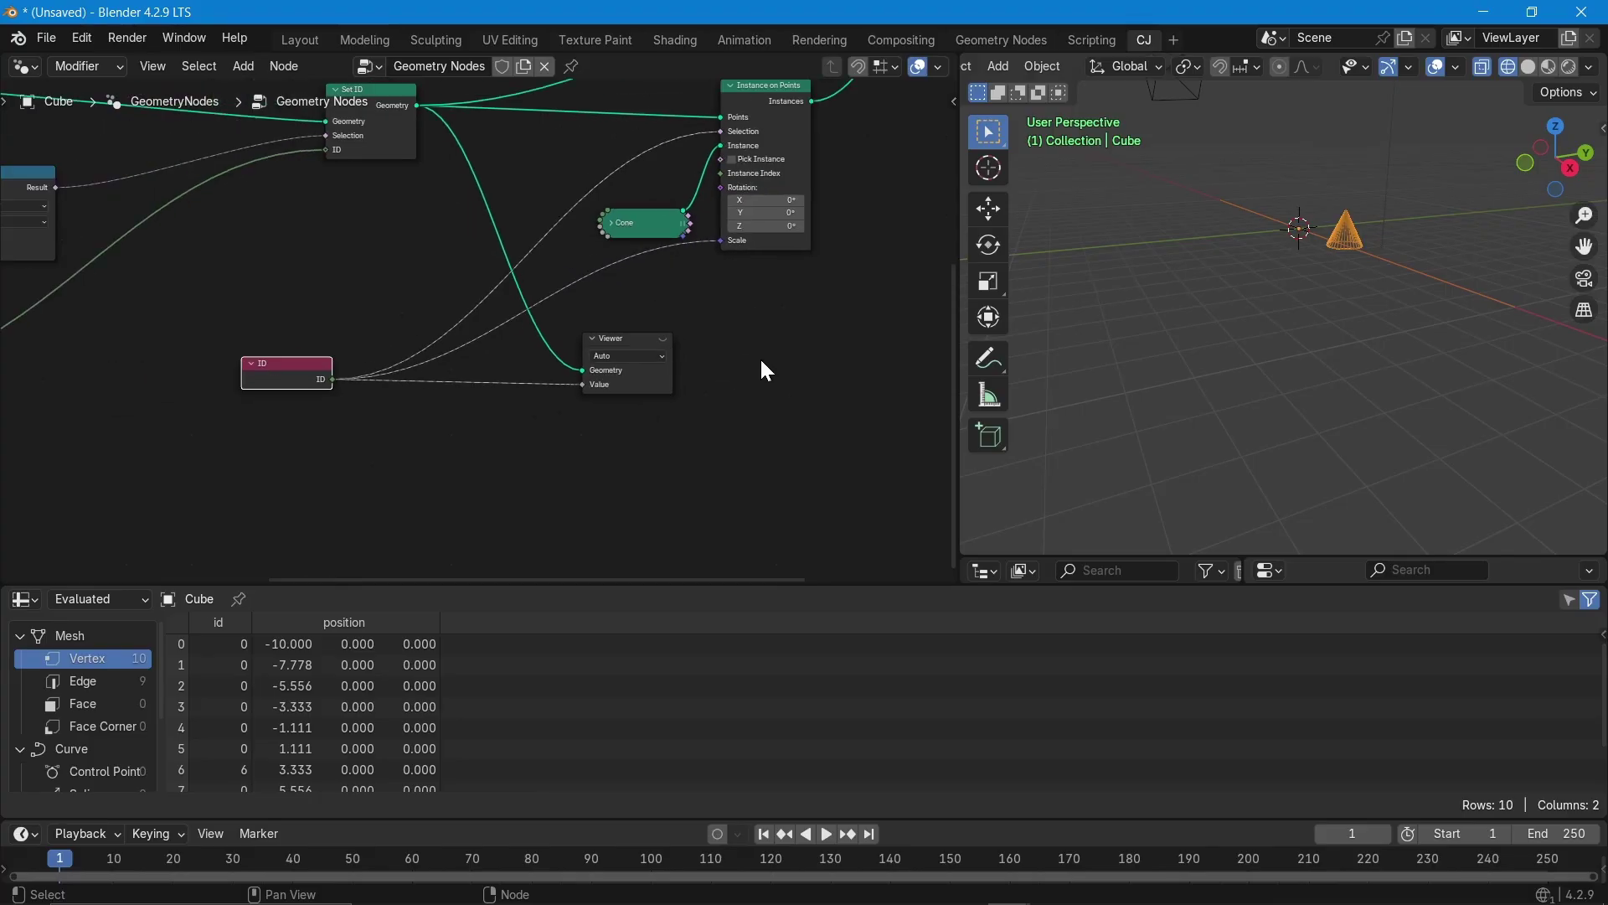
middle_click_drag(361, 323, 480, 536)
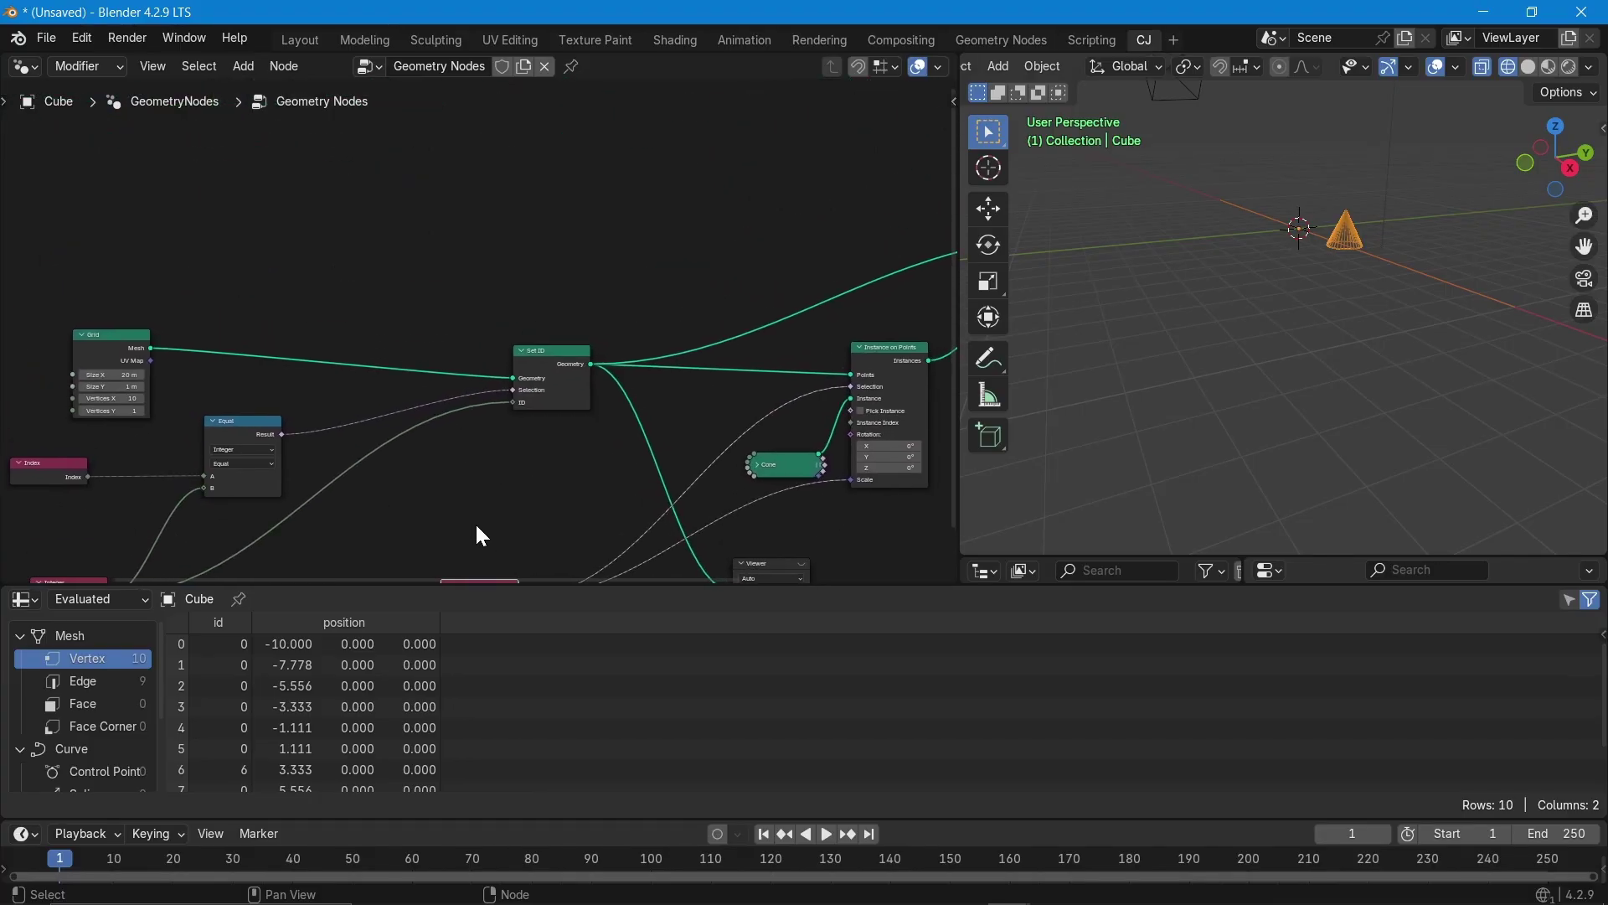
- Add a second Grid node above the existing nodes and connect its Mesh output to the Join Geometry node
key("shift+a")
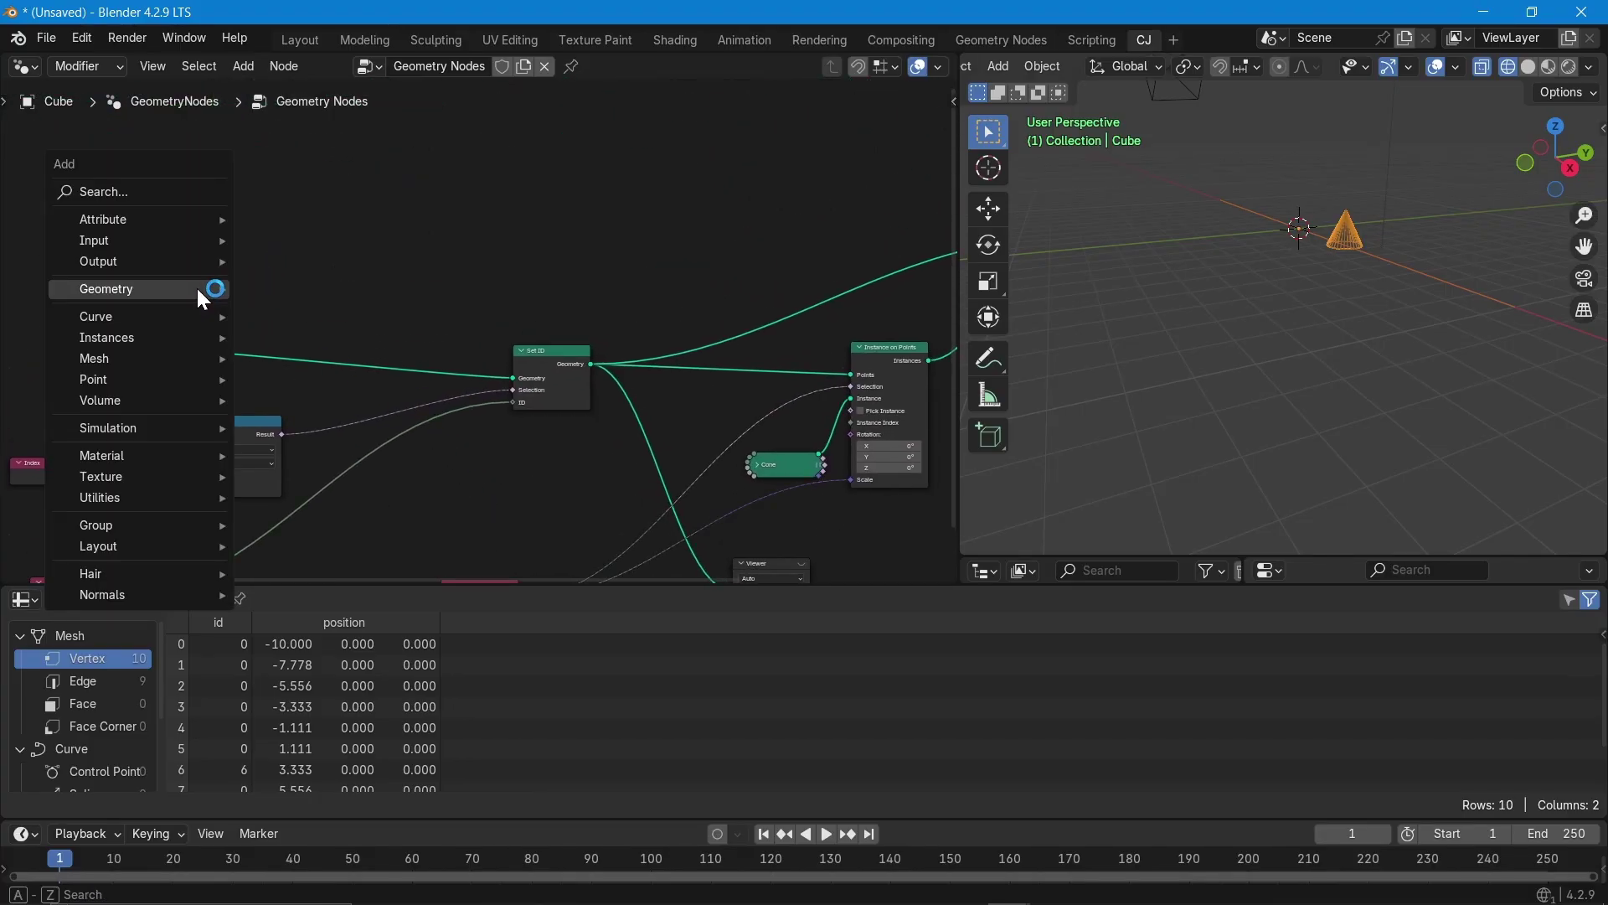
type("grid")
key("Return")
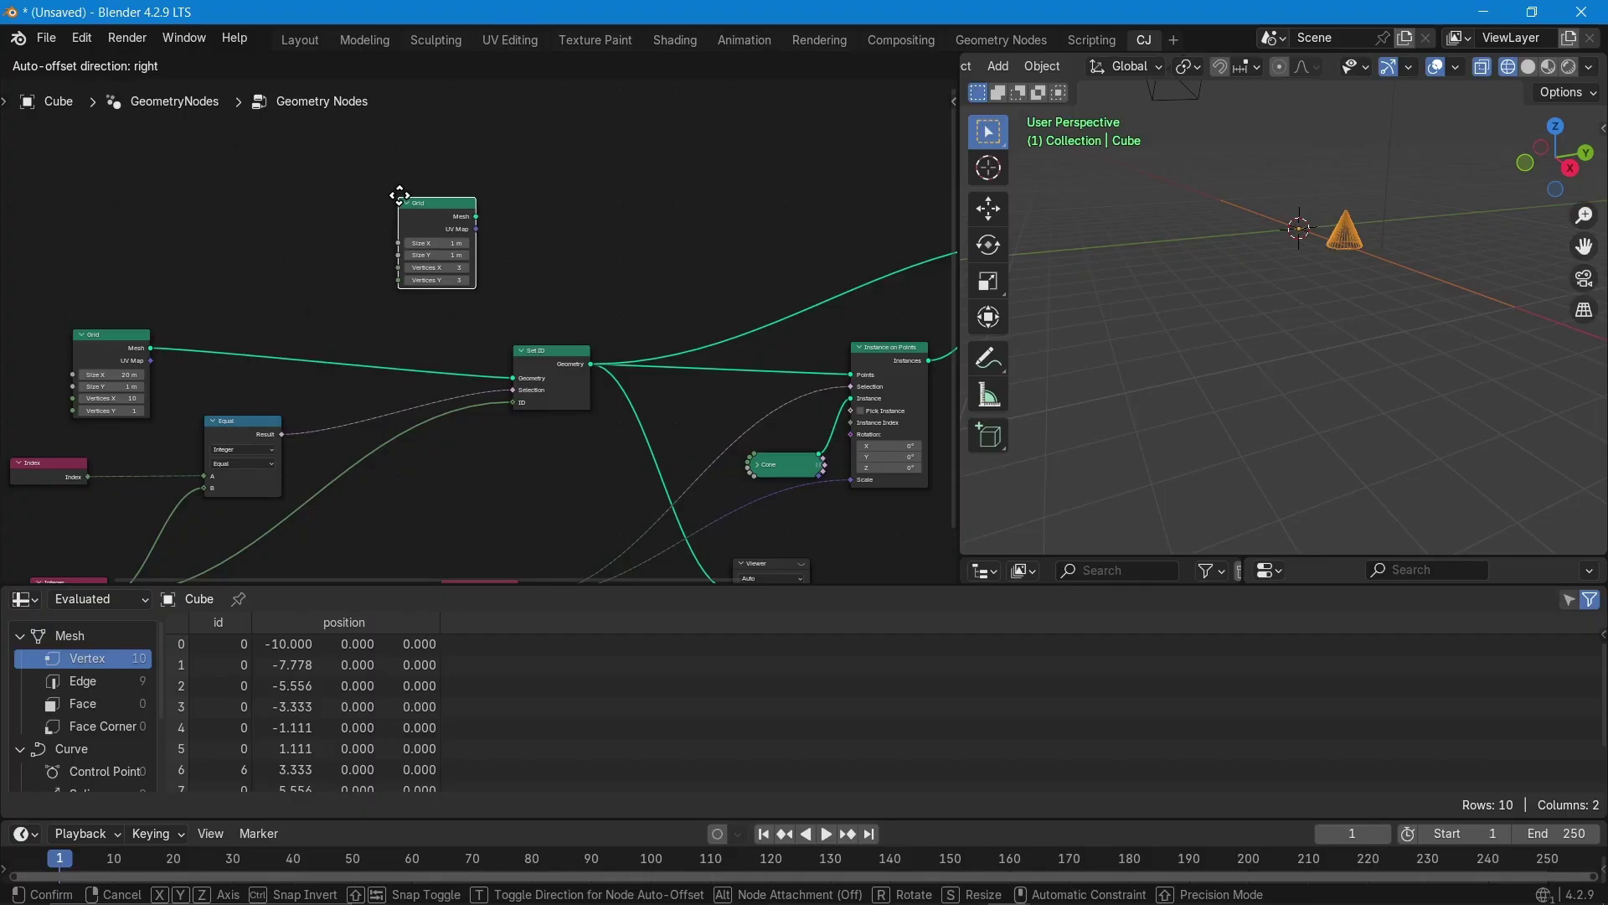
left_click(400, 194)
scroll(151, 265, "down", 4, "ctrl")
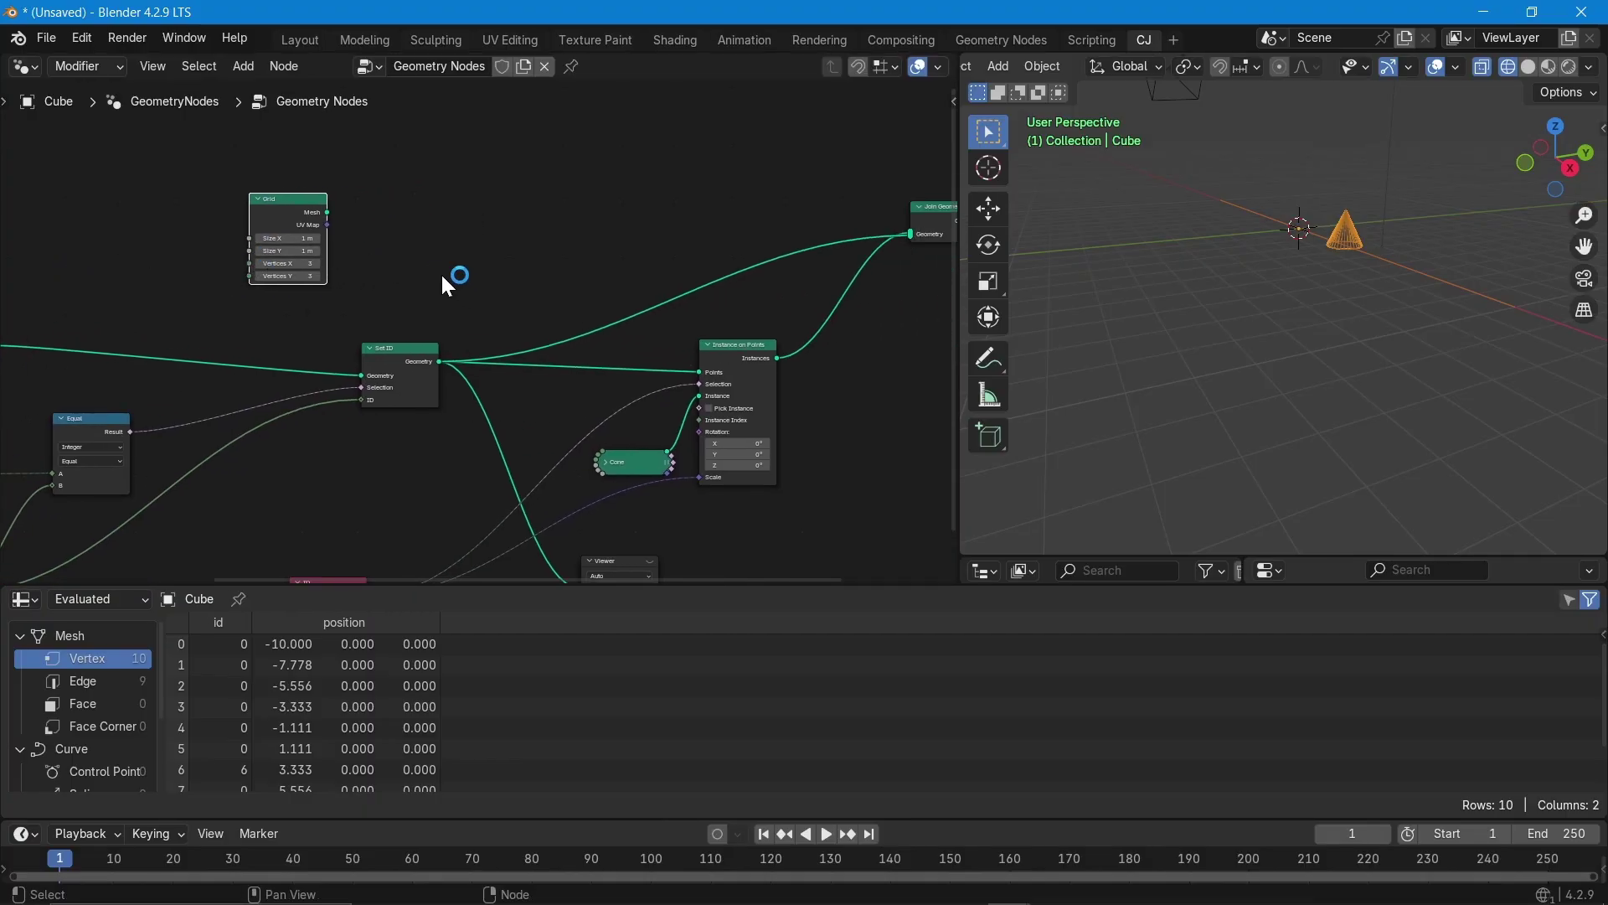
left_click_drag(328, 211, 912, 235)
scroll(228, 288, "up", 4)
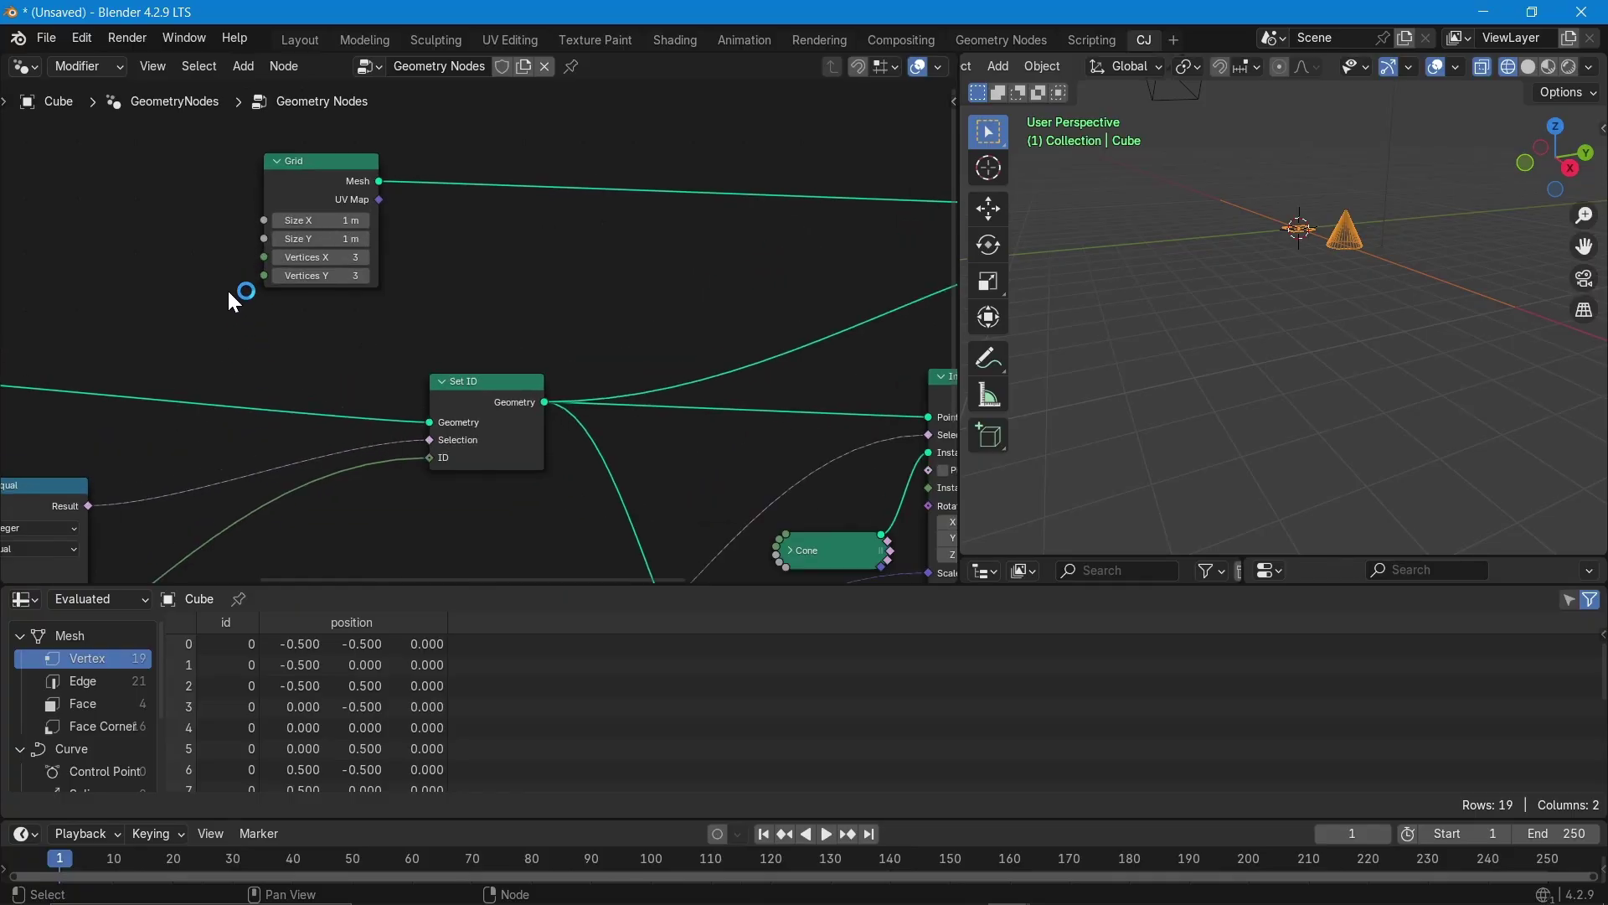
left_click(372, 226)
type("10")
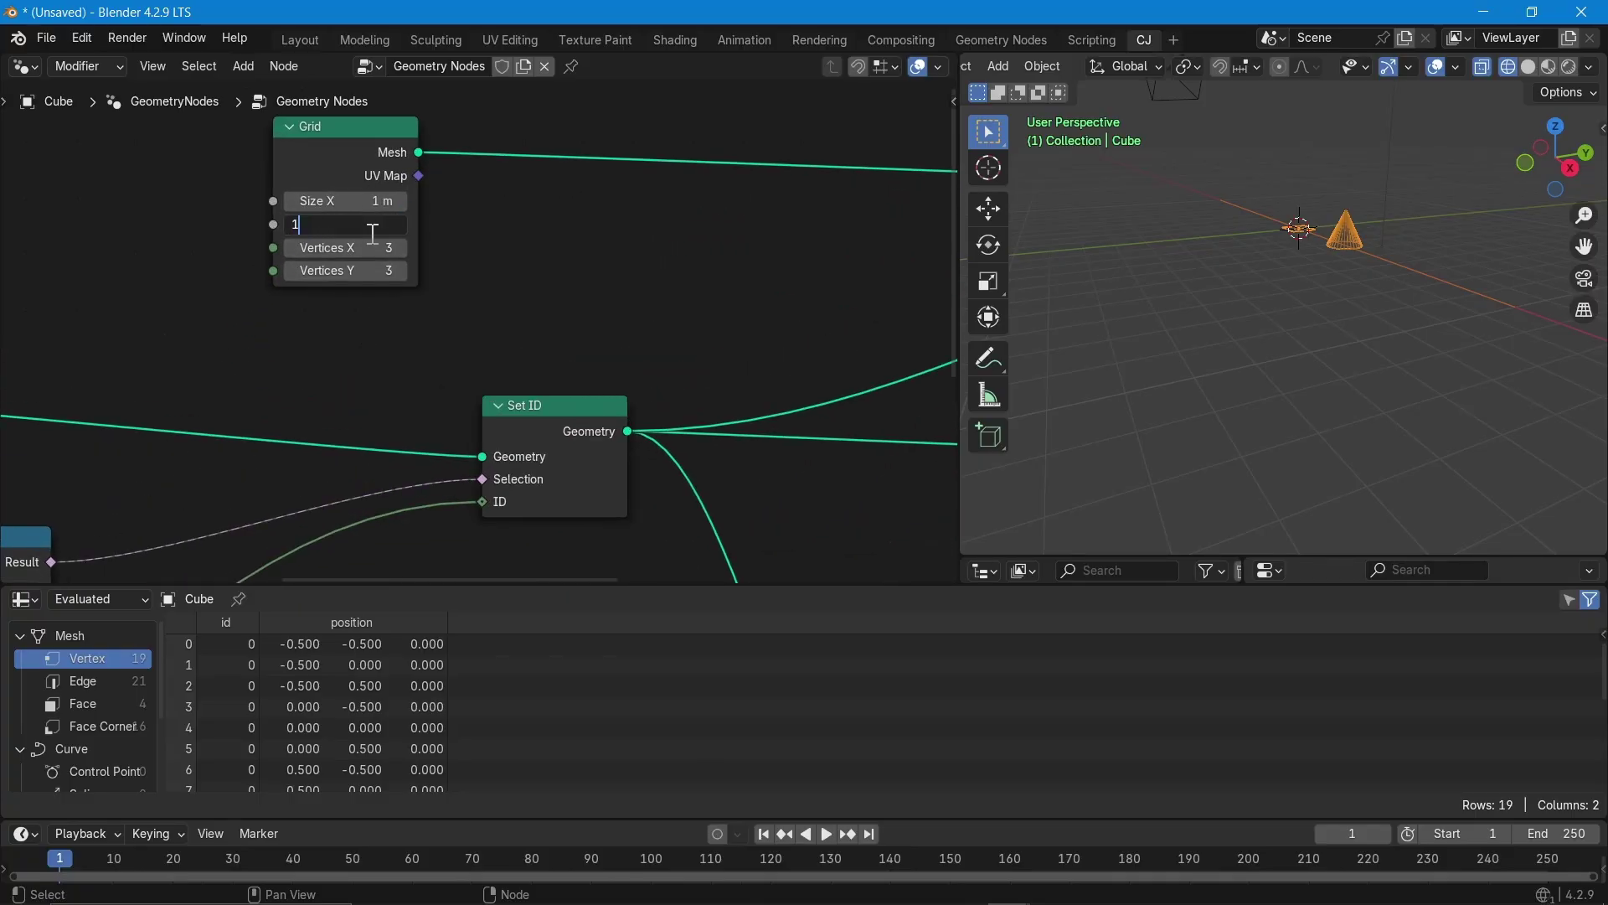
key("Return")
left_click(370, 233)
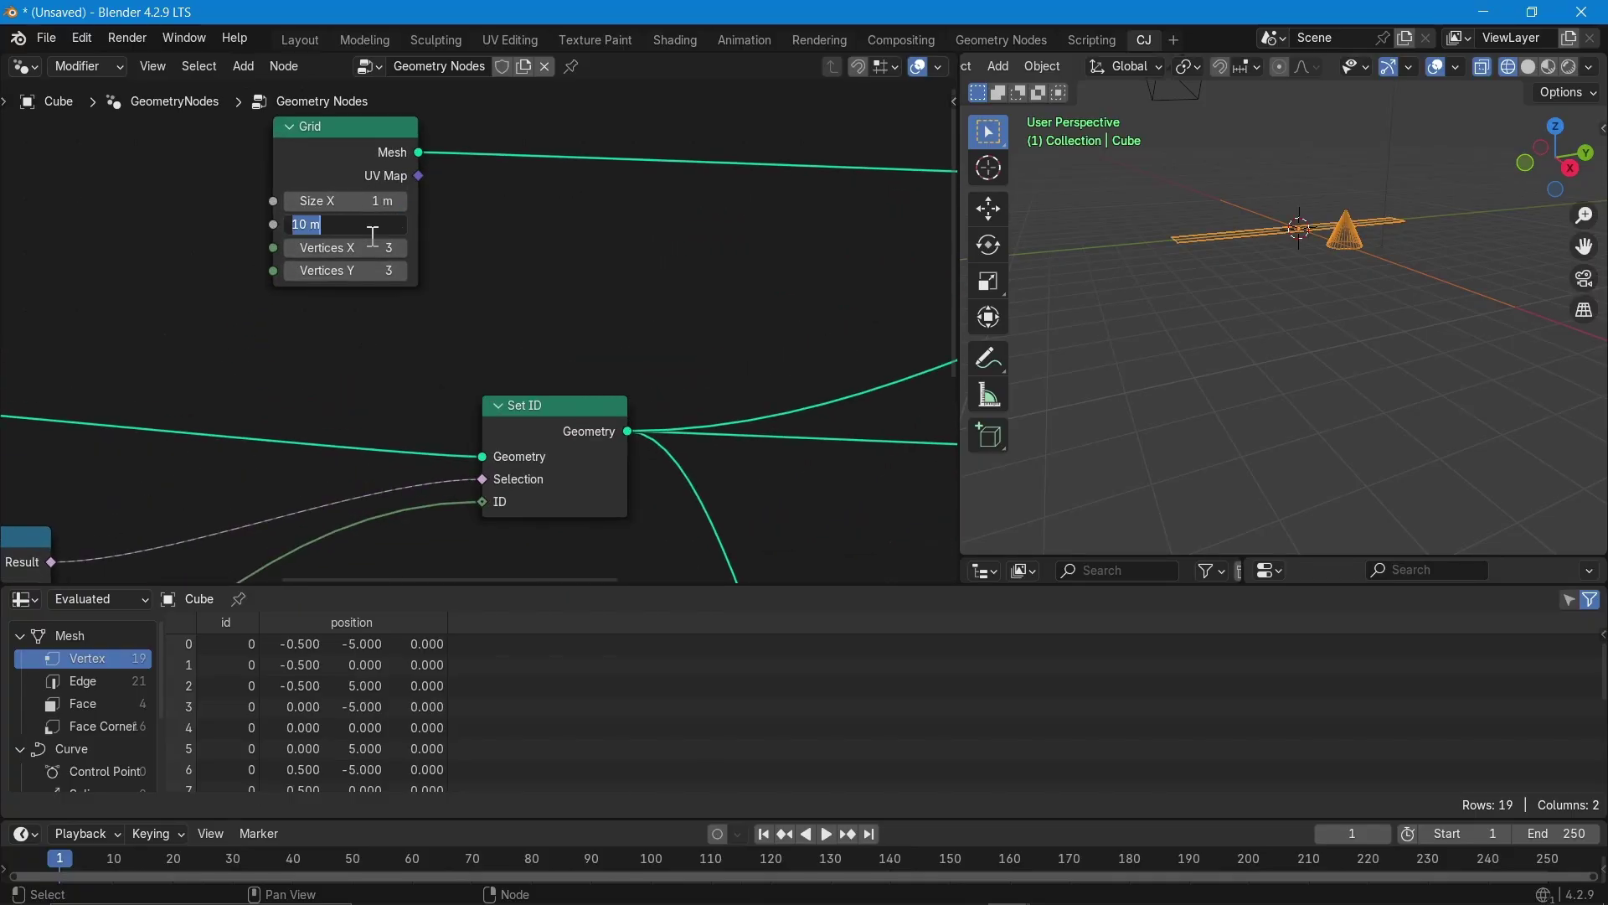
type("1")
key("Return")
- Set the new Grid node's Size X to 20 m
left_click(370, 201)
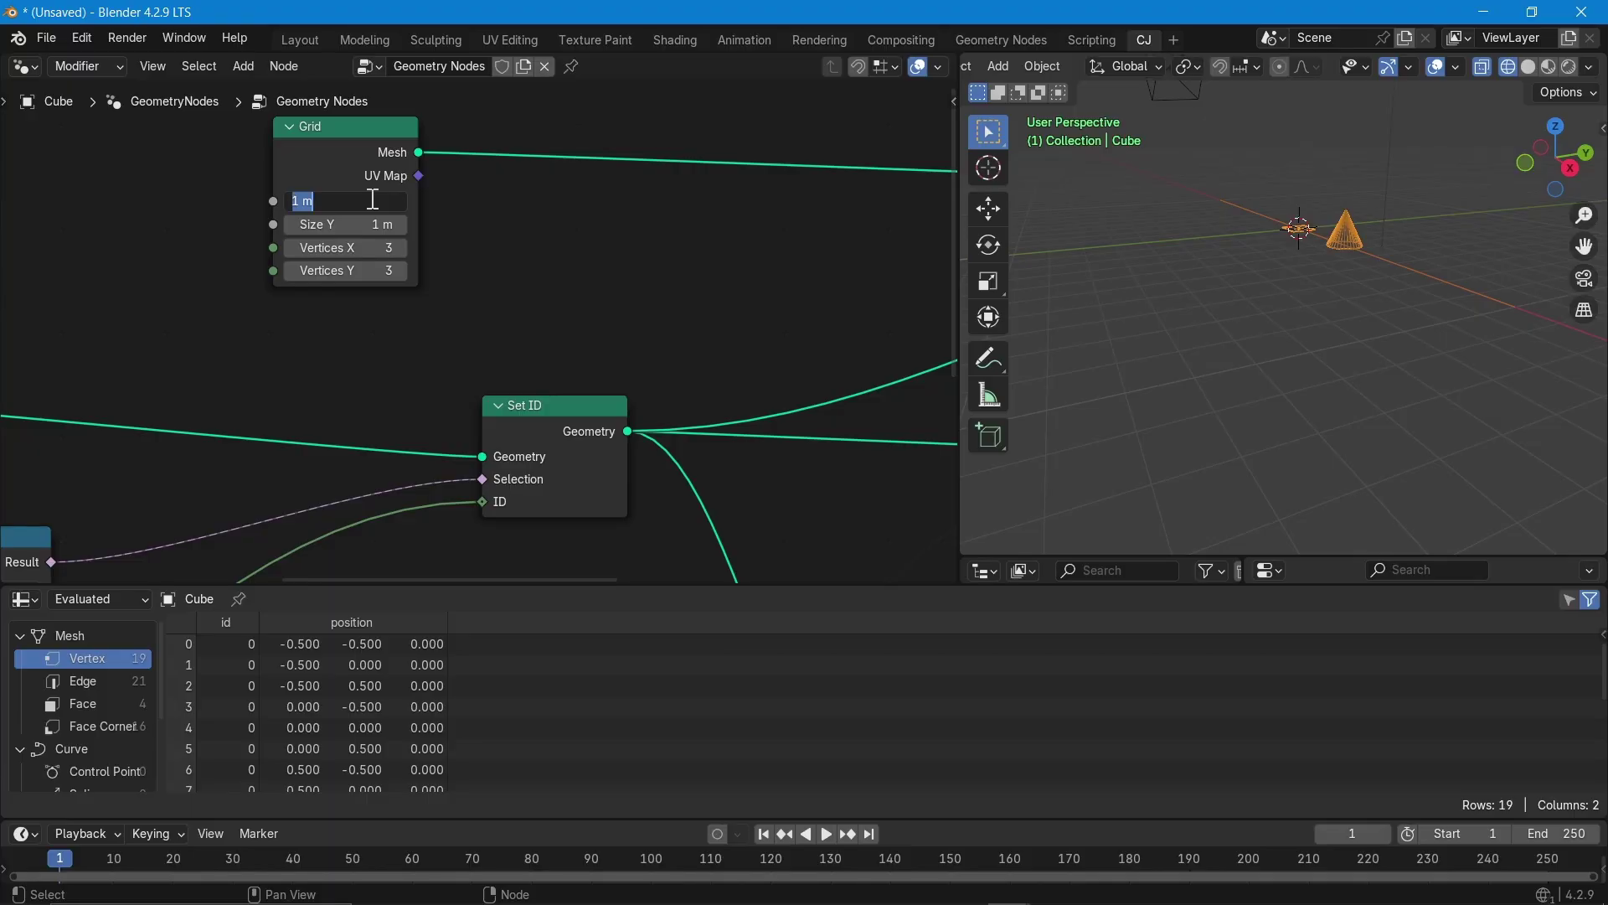
type("10")
key("Return")
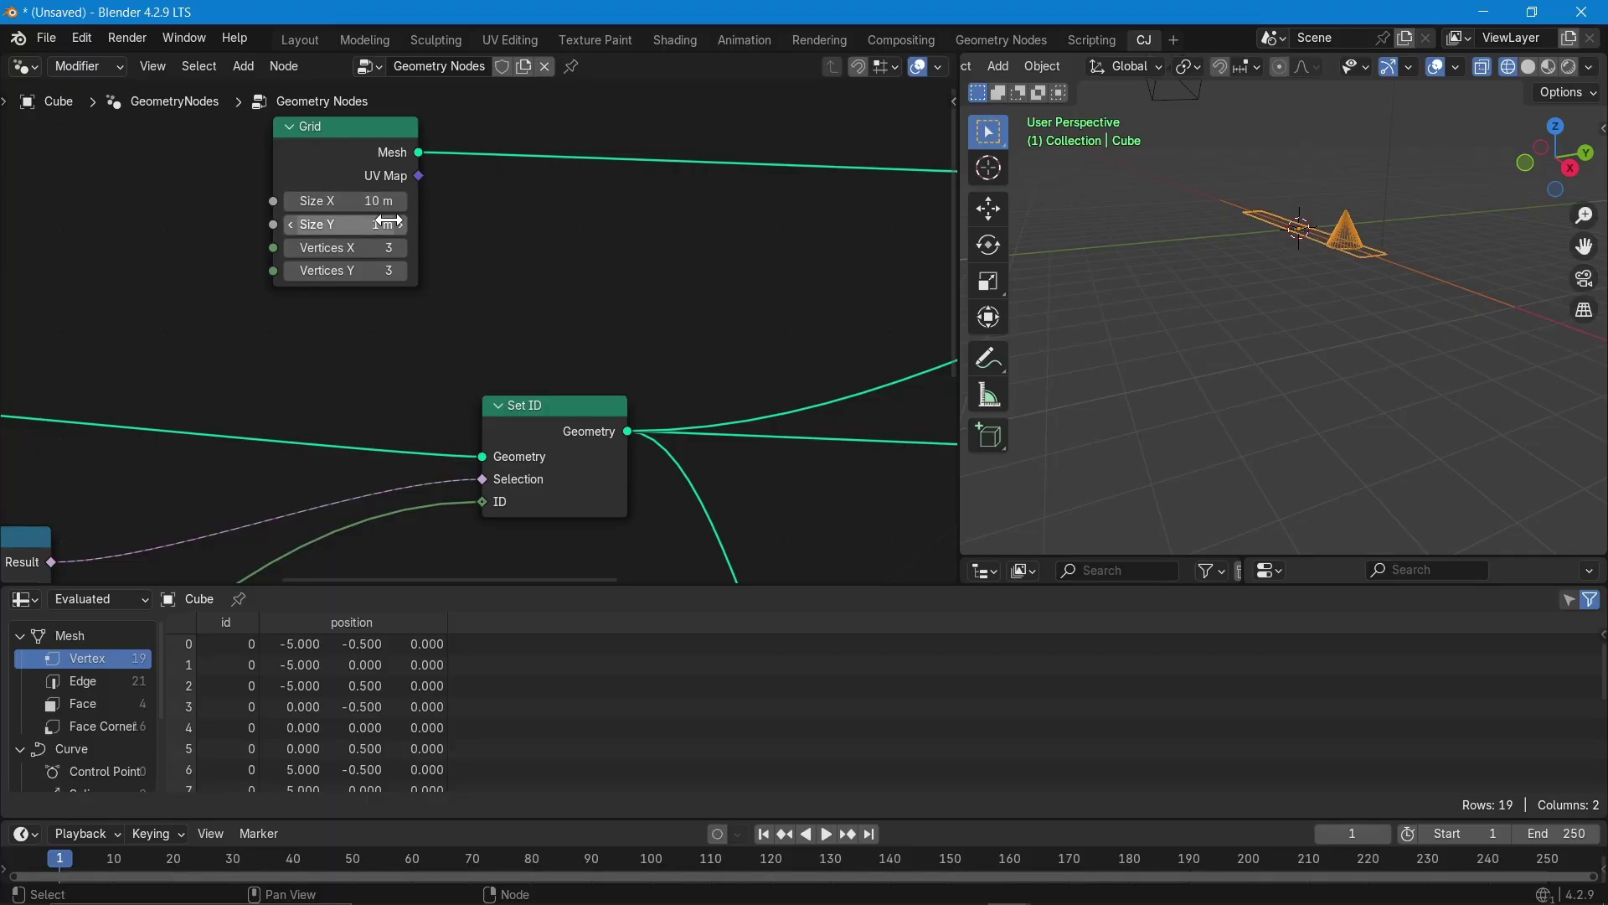
left_click(357, 201)
type("20")
key("Return")
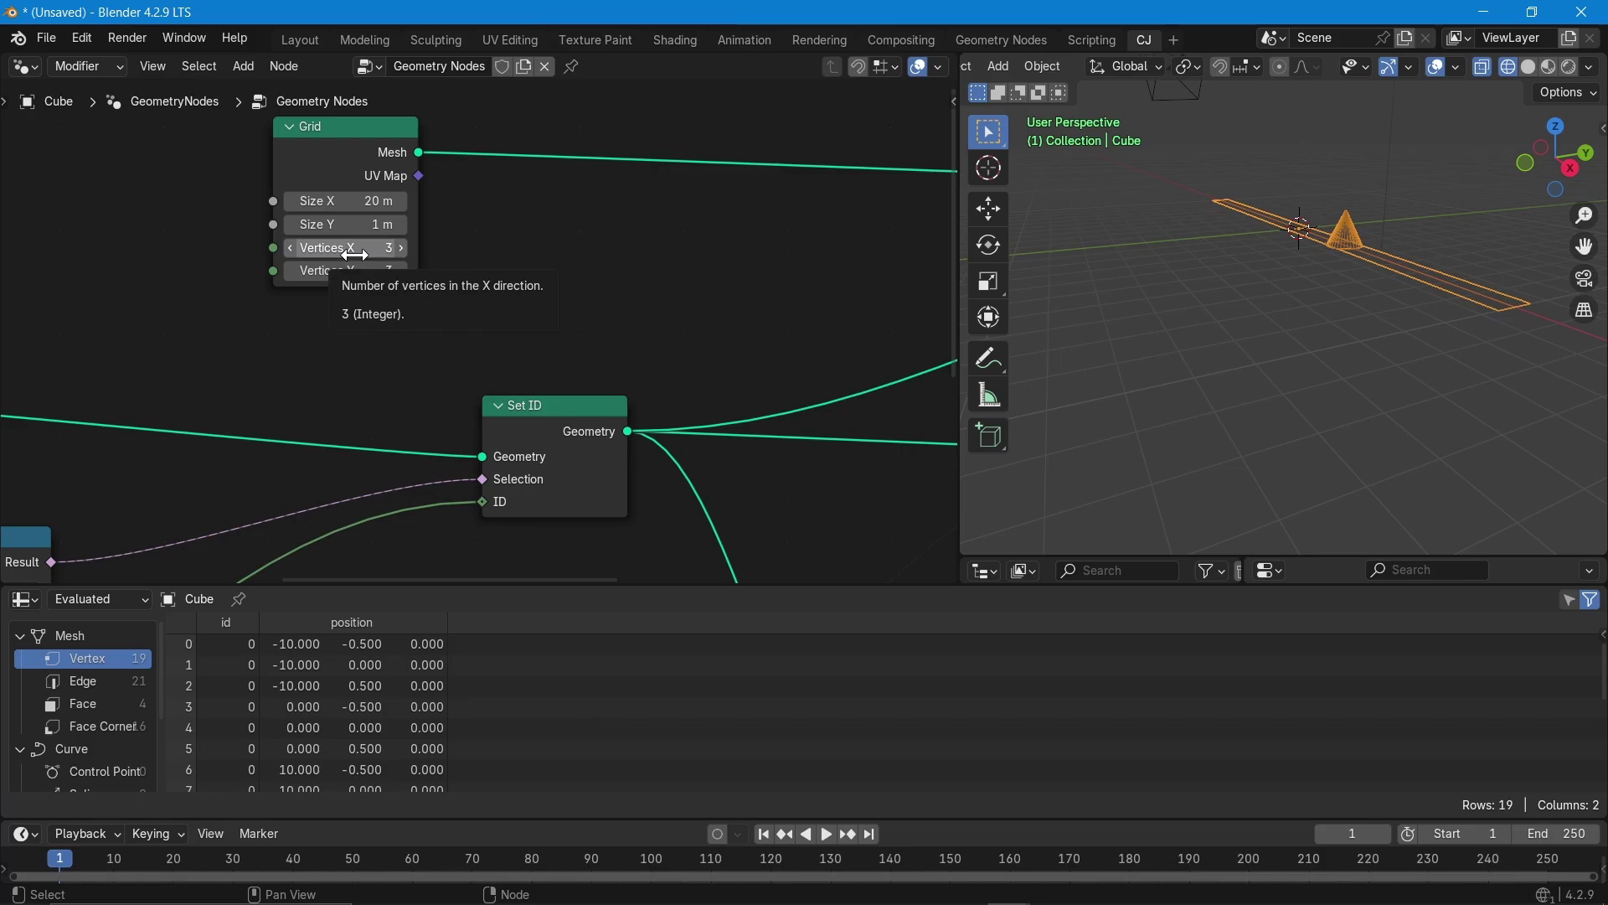
- Move the new Grid node farther from Join Geometry and insert a Transform Geometry node on the link between them
scroll(370, 274, "down", 3)
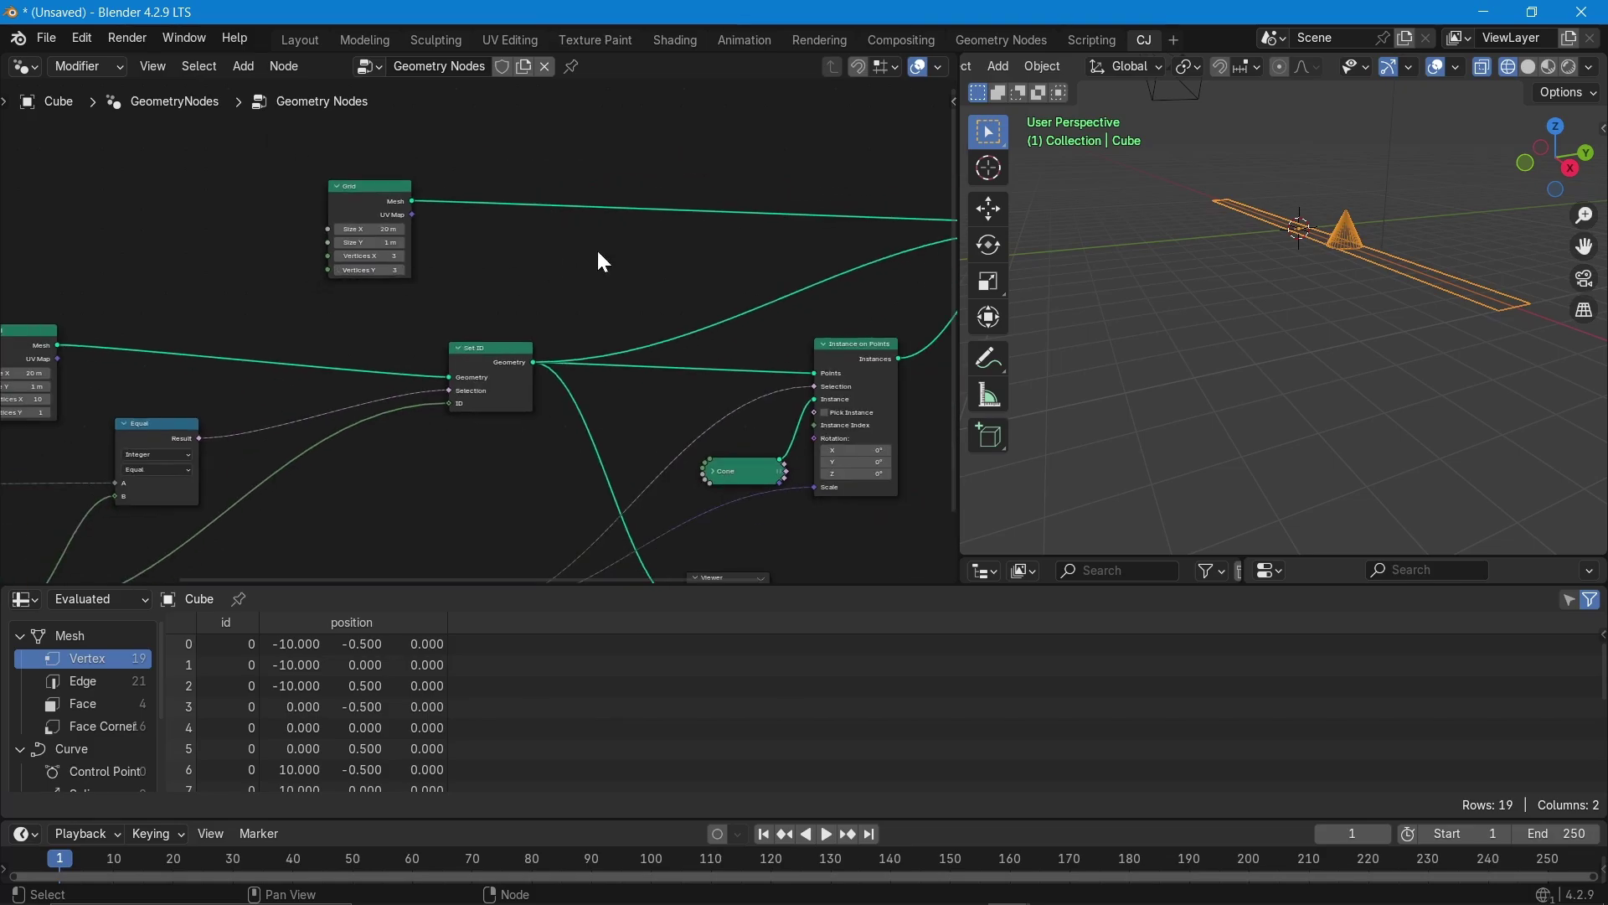
middle_click_drag(596, 248, 494, 278)
middle_click_drag(144, 467, 191, 449)
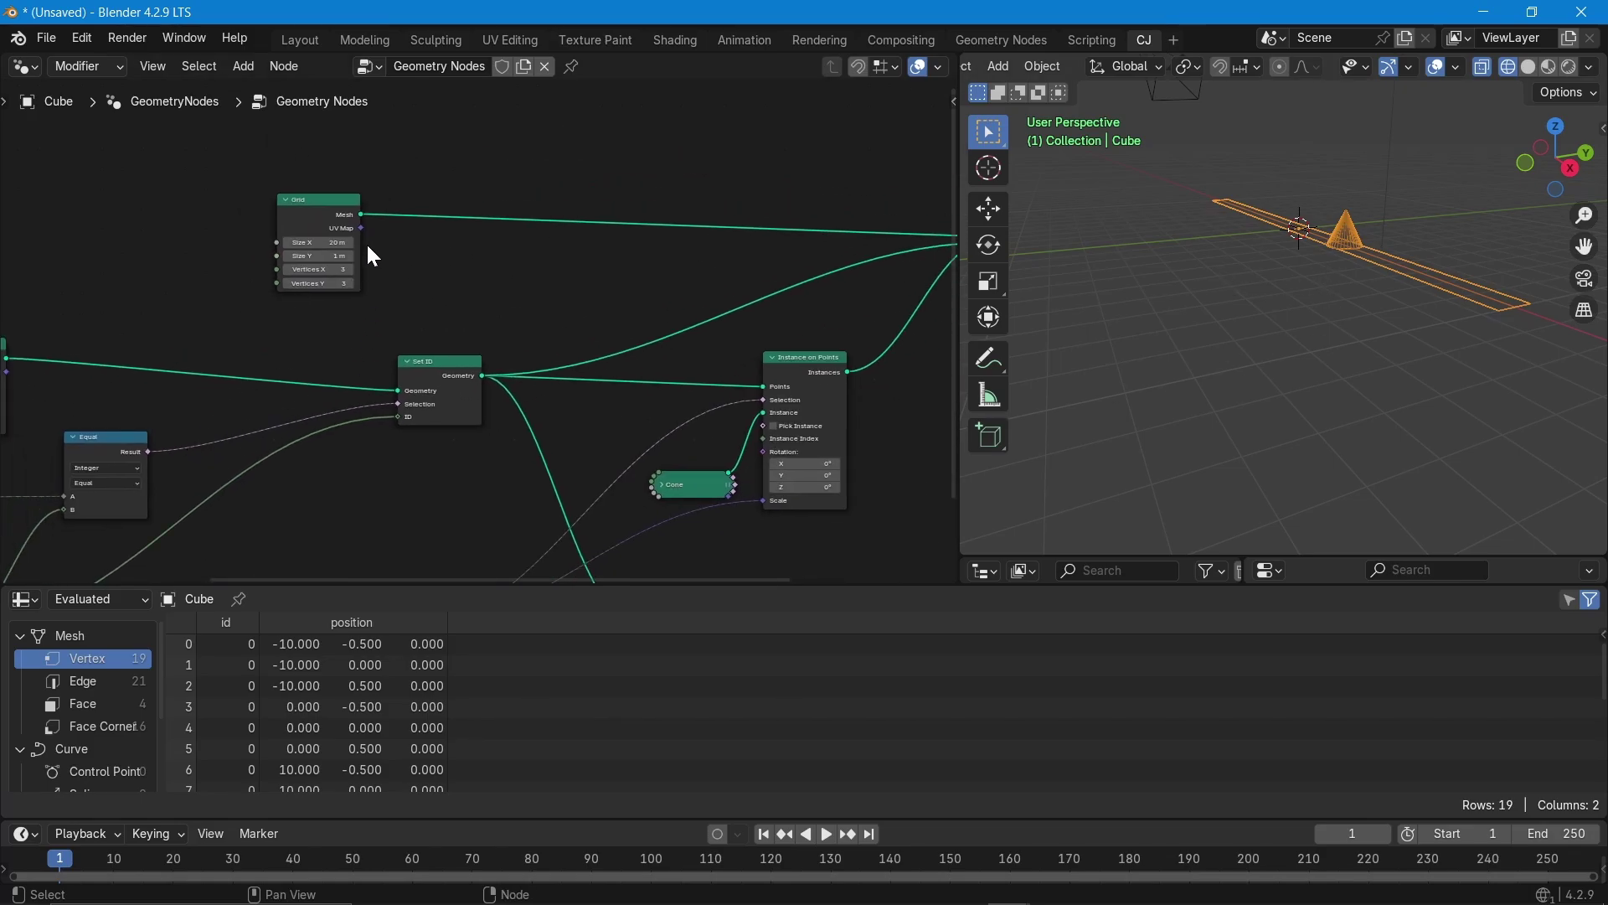
left_click_drag(305, 214, 80, 161)
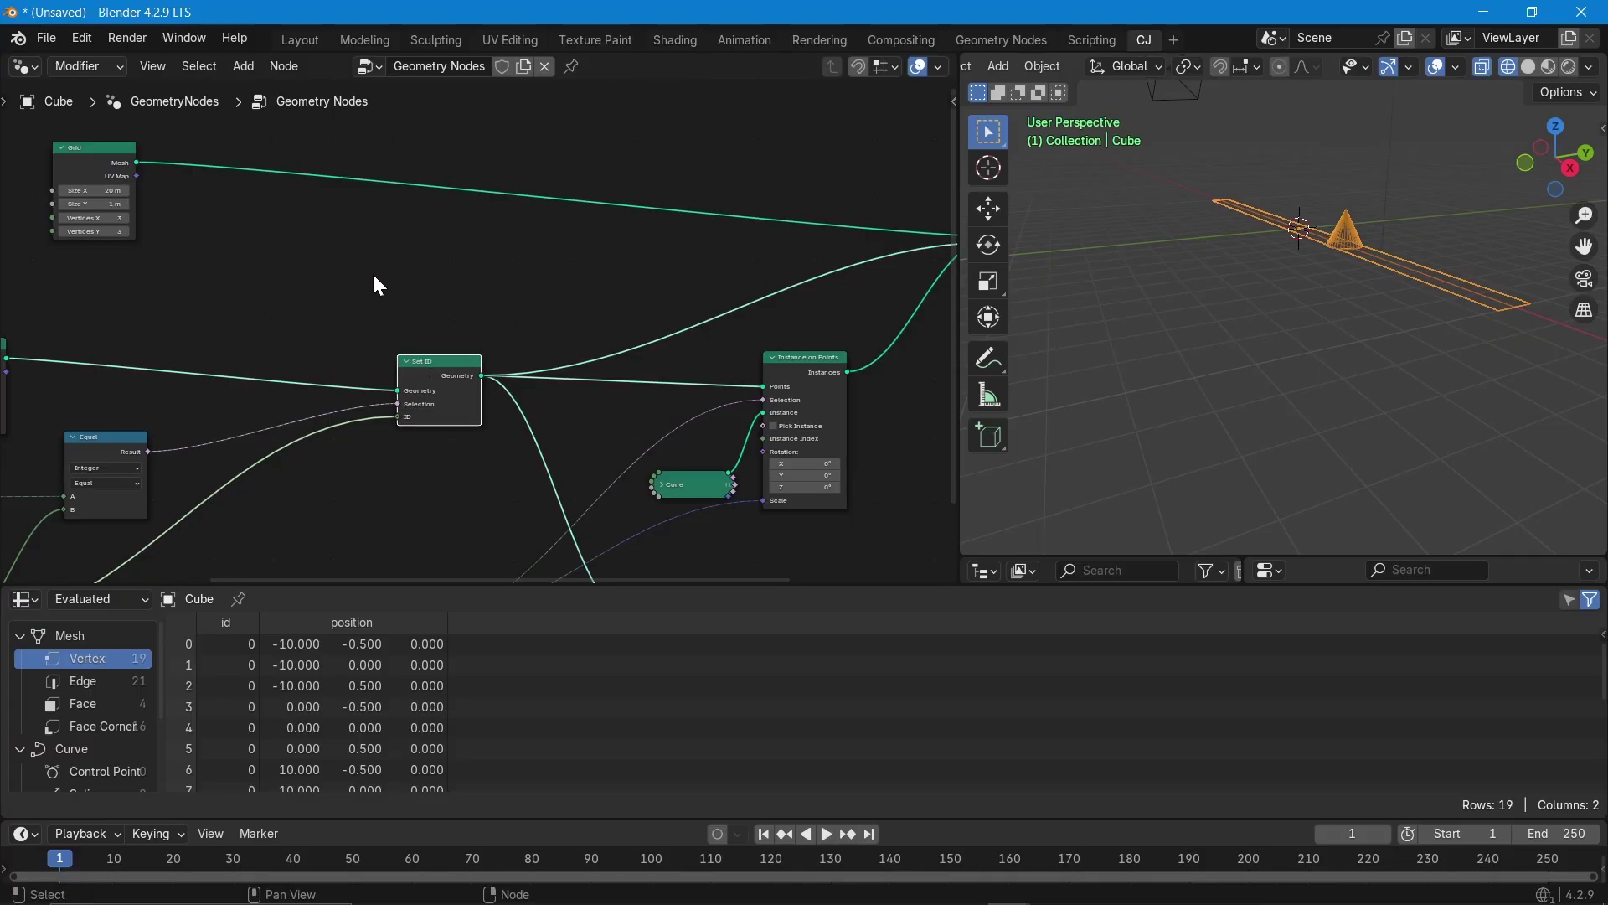
key("shift+a")
type("tran")
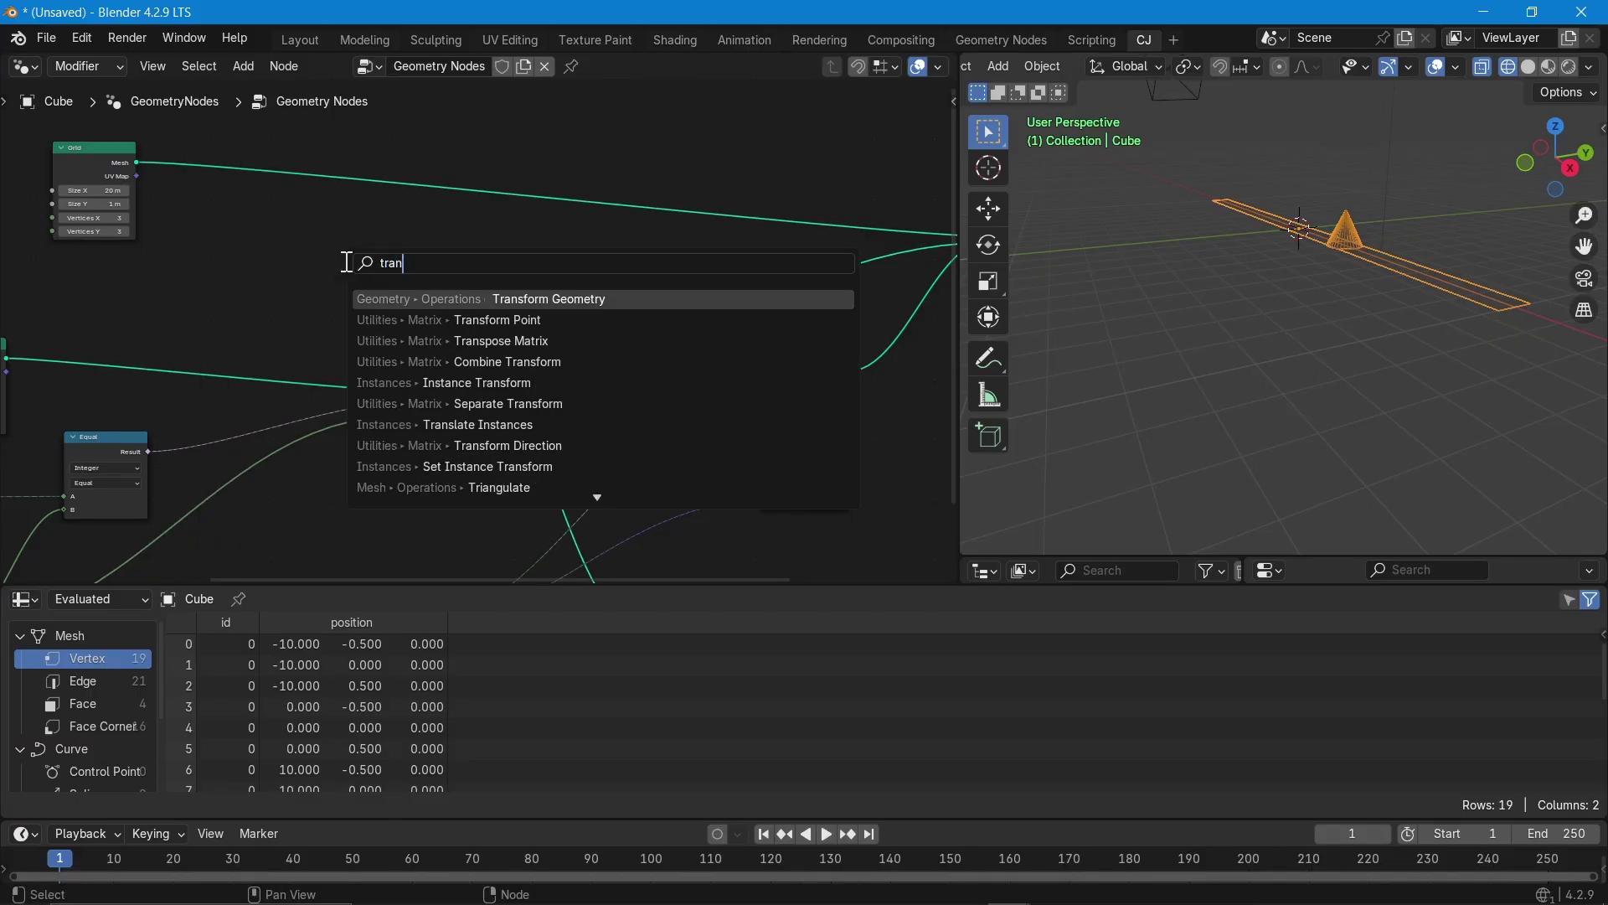
key("Return")
left_click(186, 151)
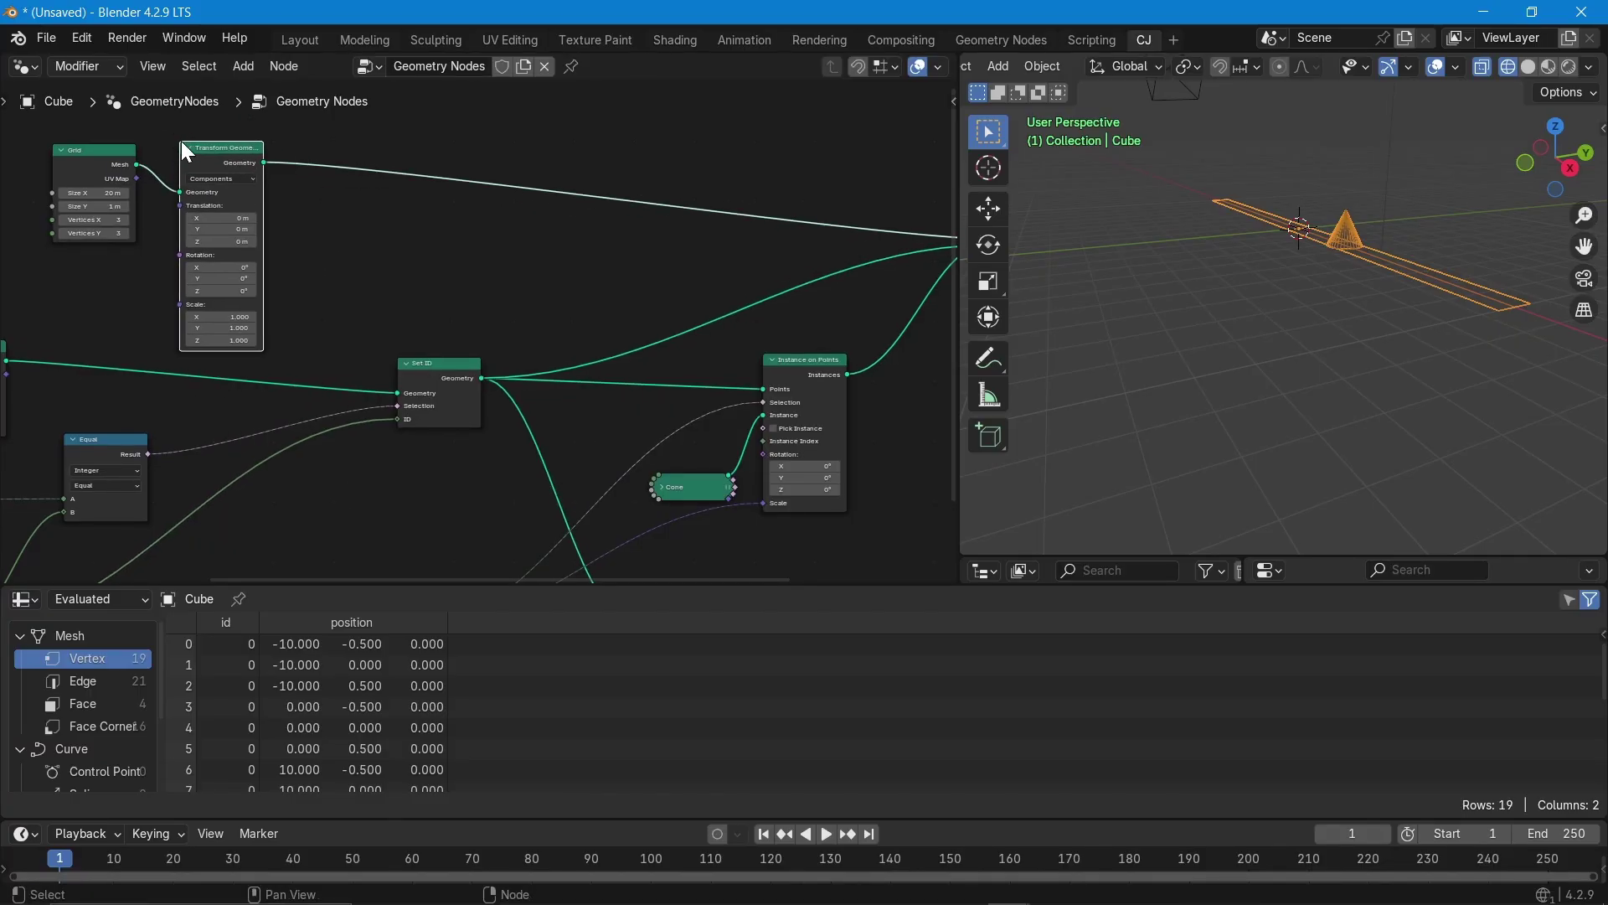
- Move the Grid node that feeds Set ID farther back to make room after it
middle_click_drag(183, 370, 448, 330)
scroll(279, 357, "up", 5)
middle_click_drag(244, 387, 330, 406)
scroll(350, 423, "up", 2)
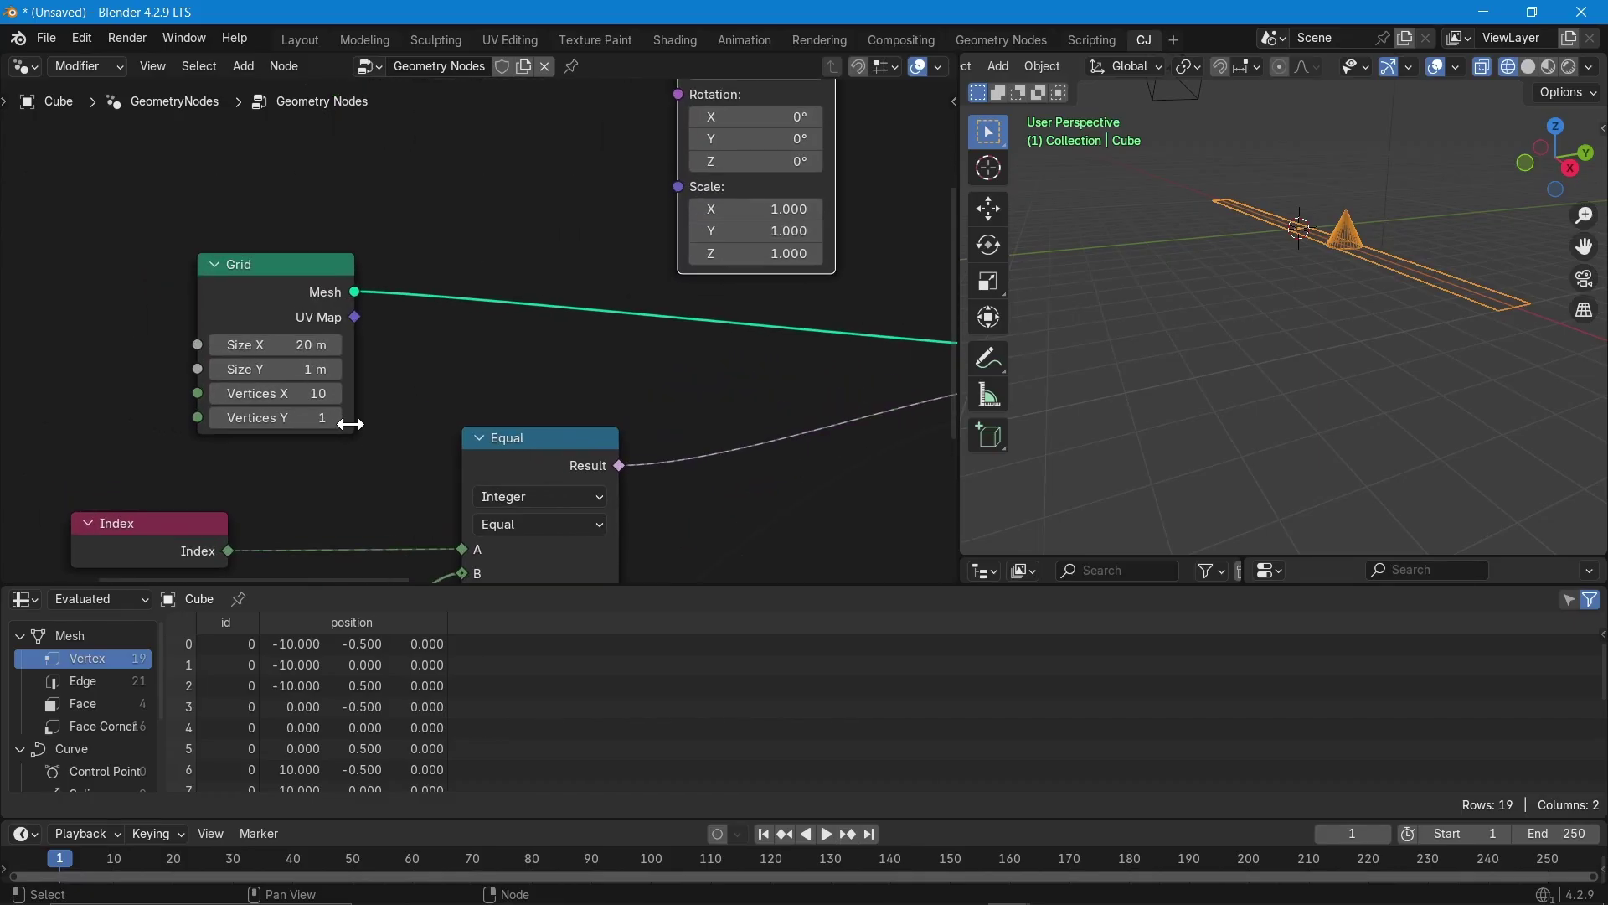
scroll(352, 425, "down", 2)
middle_click_drag(489, 336, 361, 435)
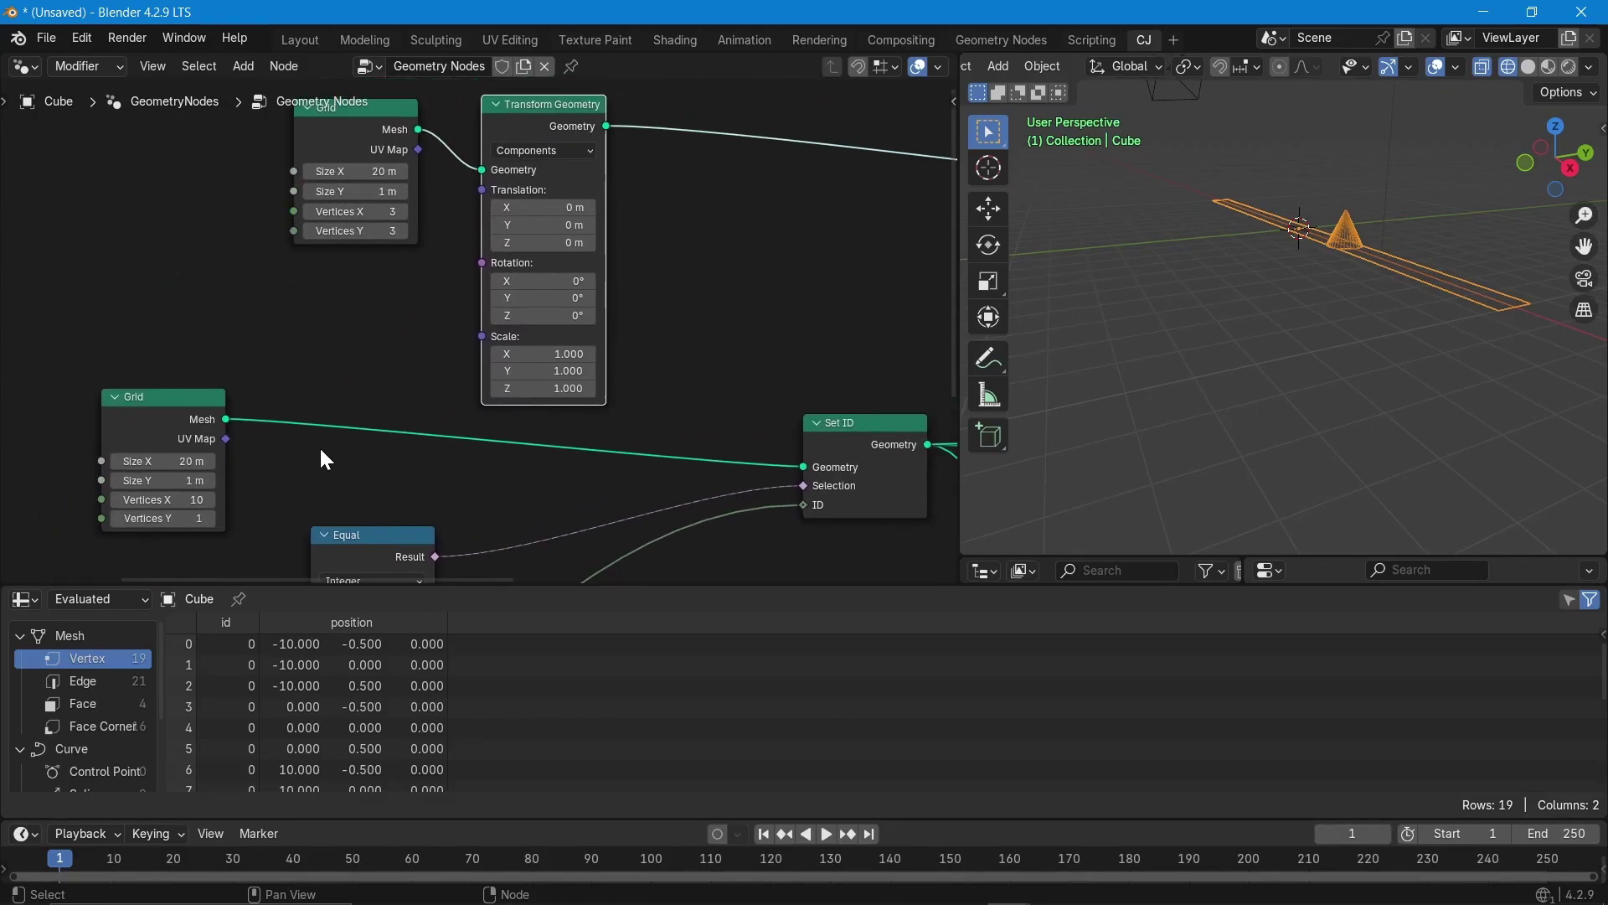
left_click_drag(127, 397, 2, 286)
middle_click_drag(219, 465, 594, 459)
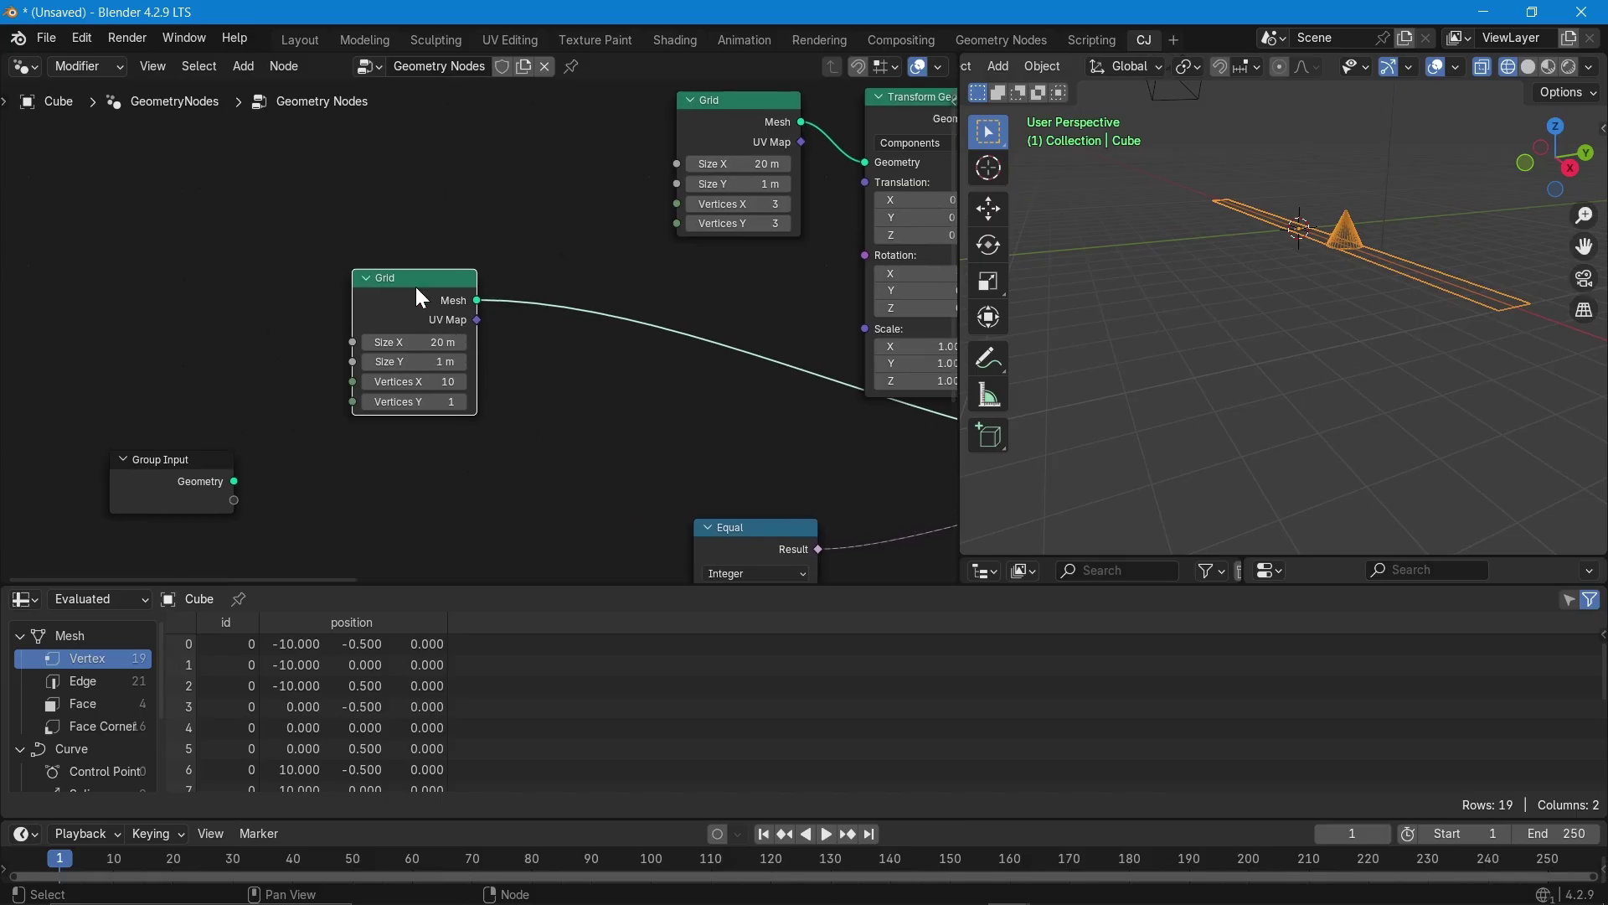
left_click_drag(403, 267, 177, 315)
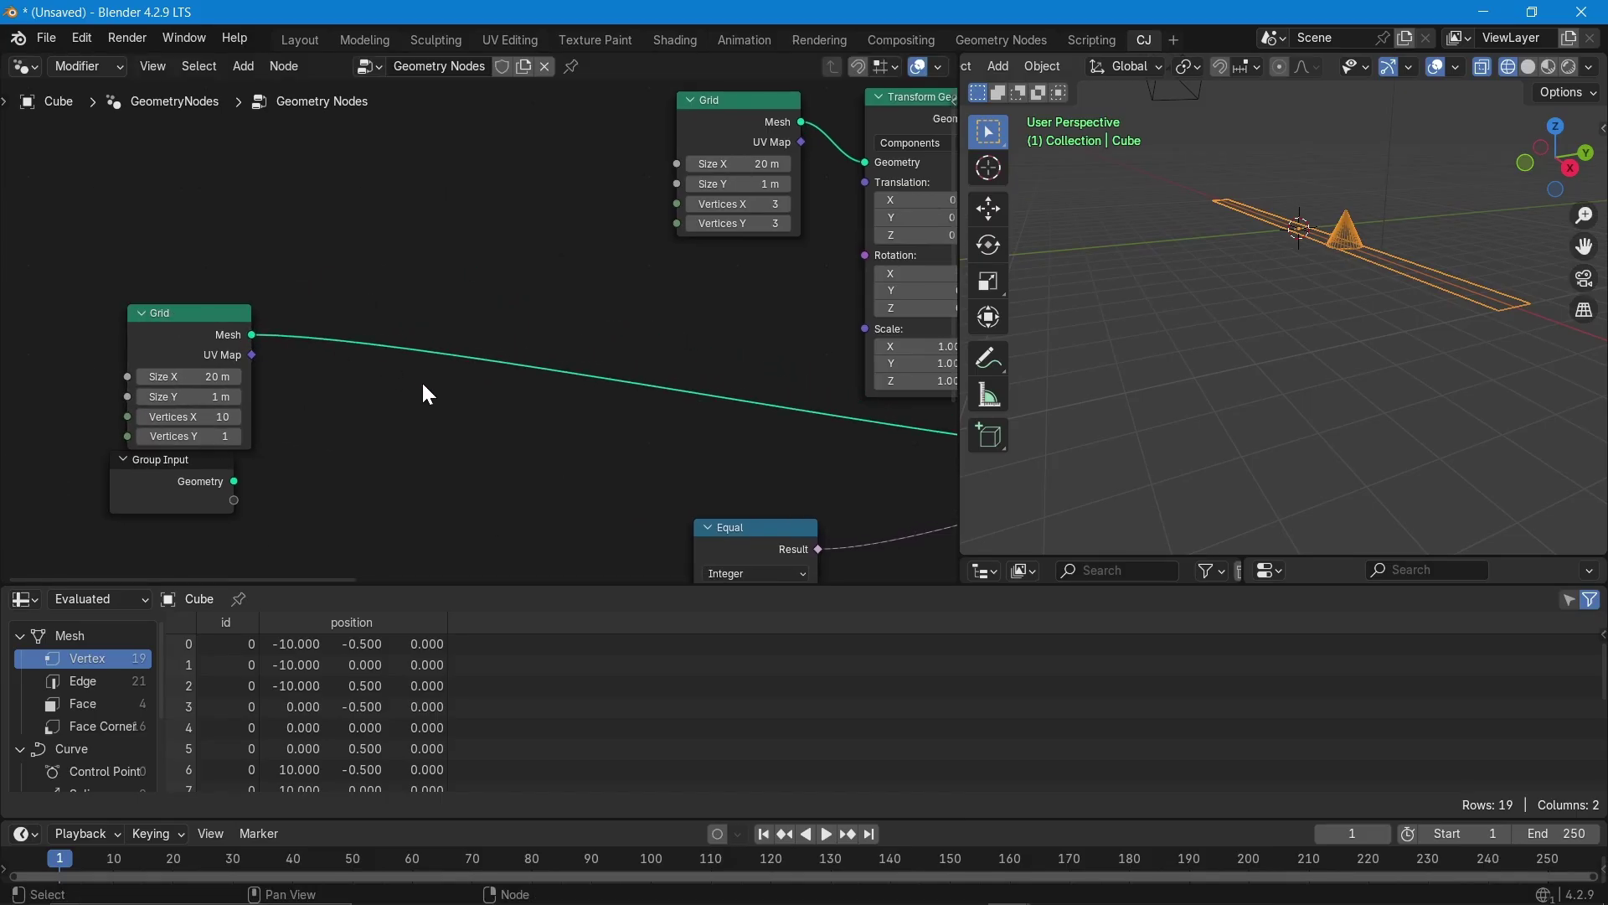
- Insert a Transform Geometry node on the link between the single-row Grid node and Set ID
key("shift+a")
type("trans")
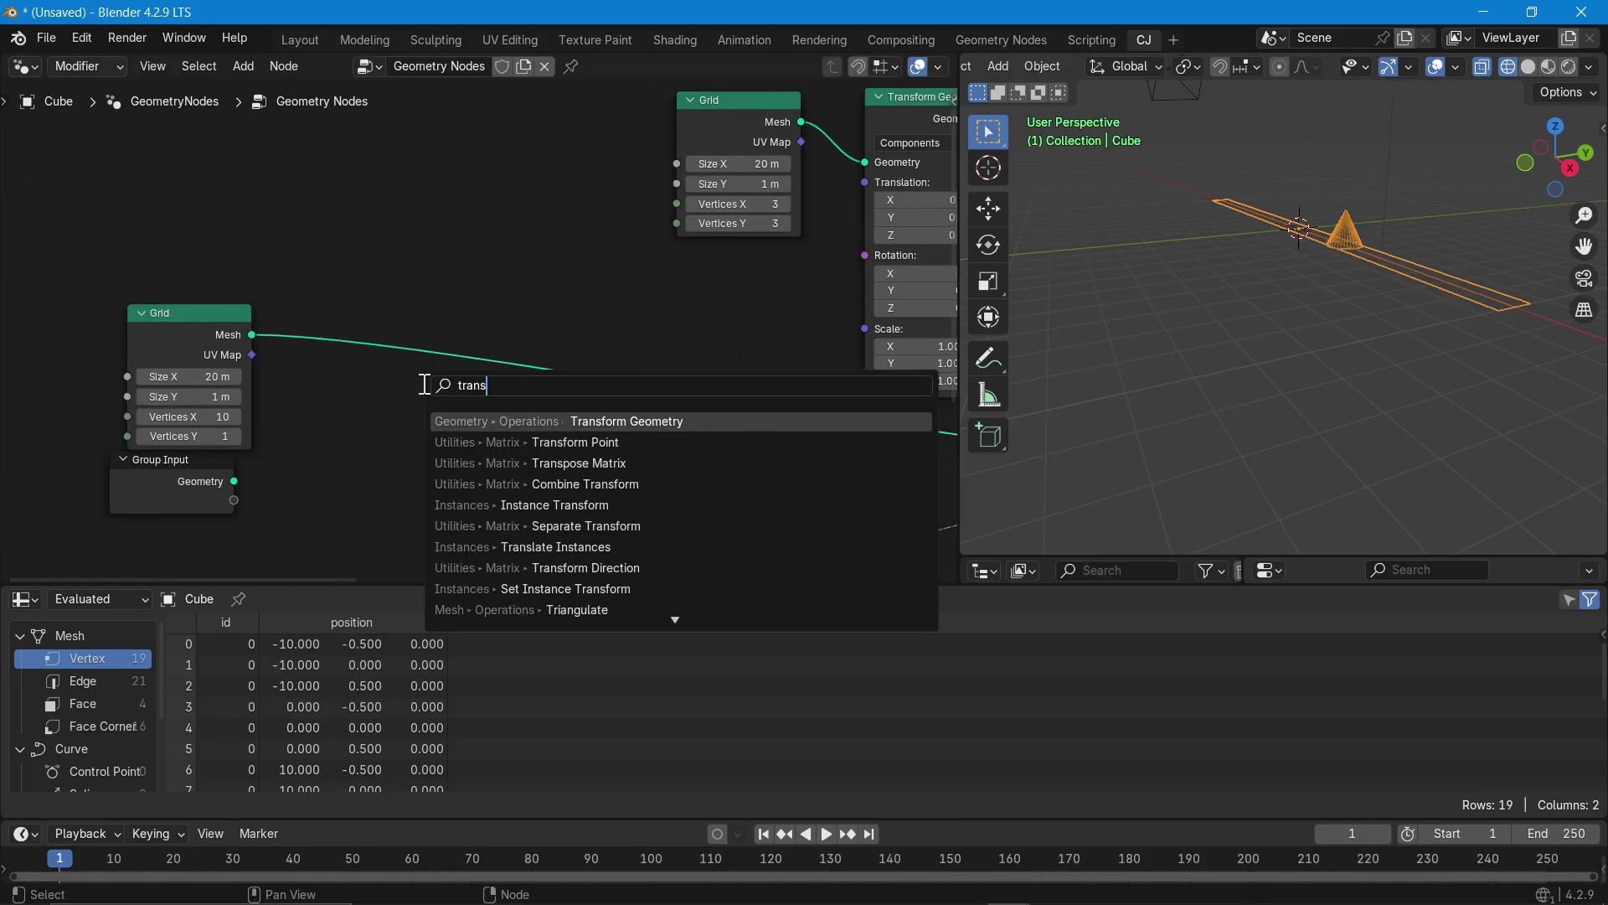
key("Return")
left_click(380, 239)
- Set the Y rotation of the single-row grid's Transform Geometry node to 21°
scroll(496, 459, "up", 2)
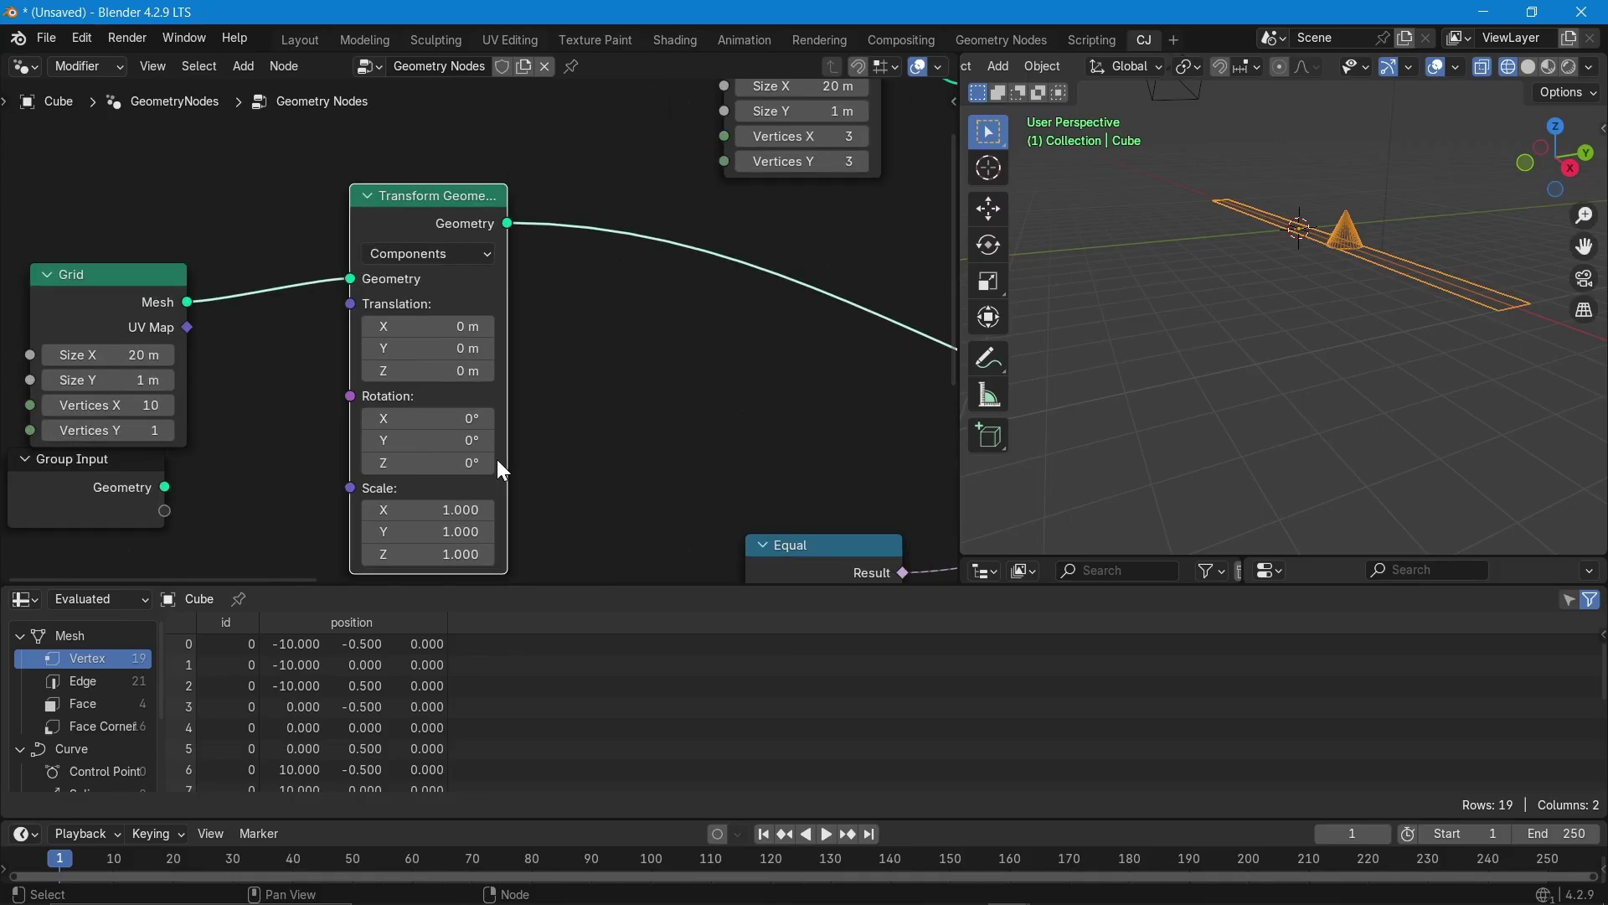
scroll(502, 470, "up", 1)
left_click(435, 432)
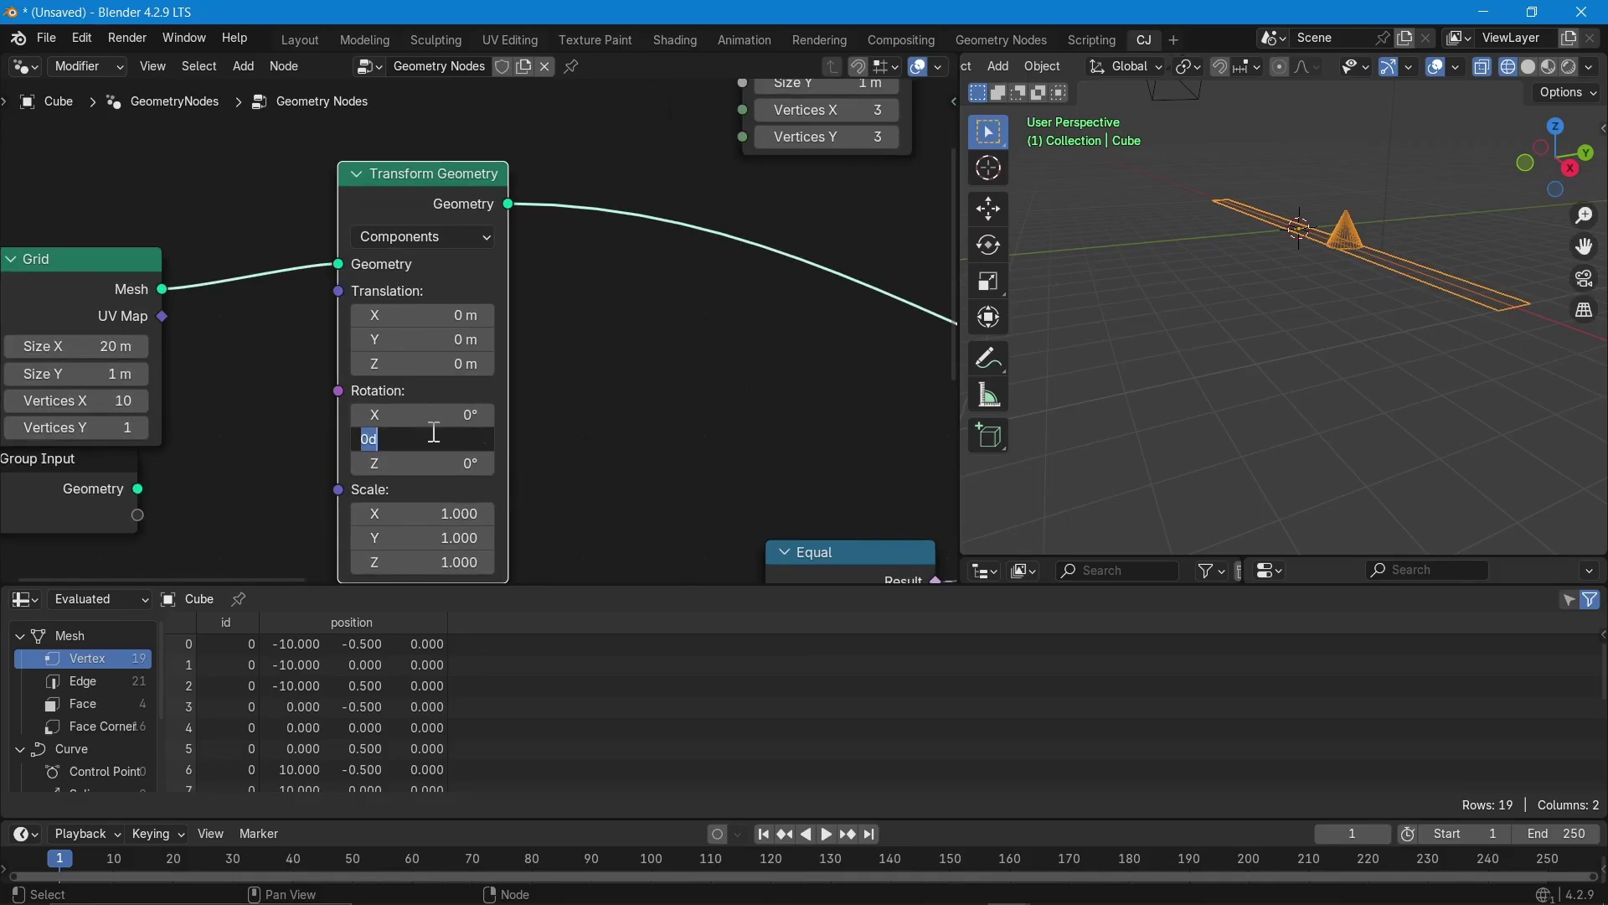
type("21")
key("Return")
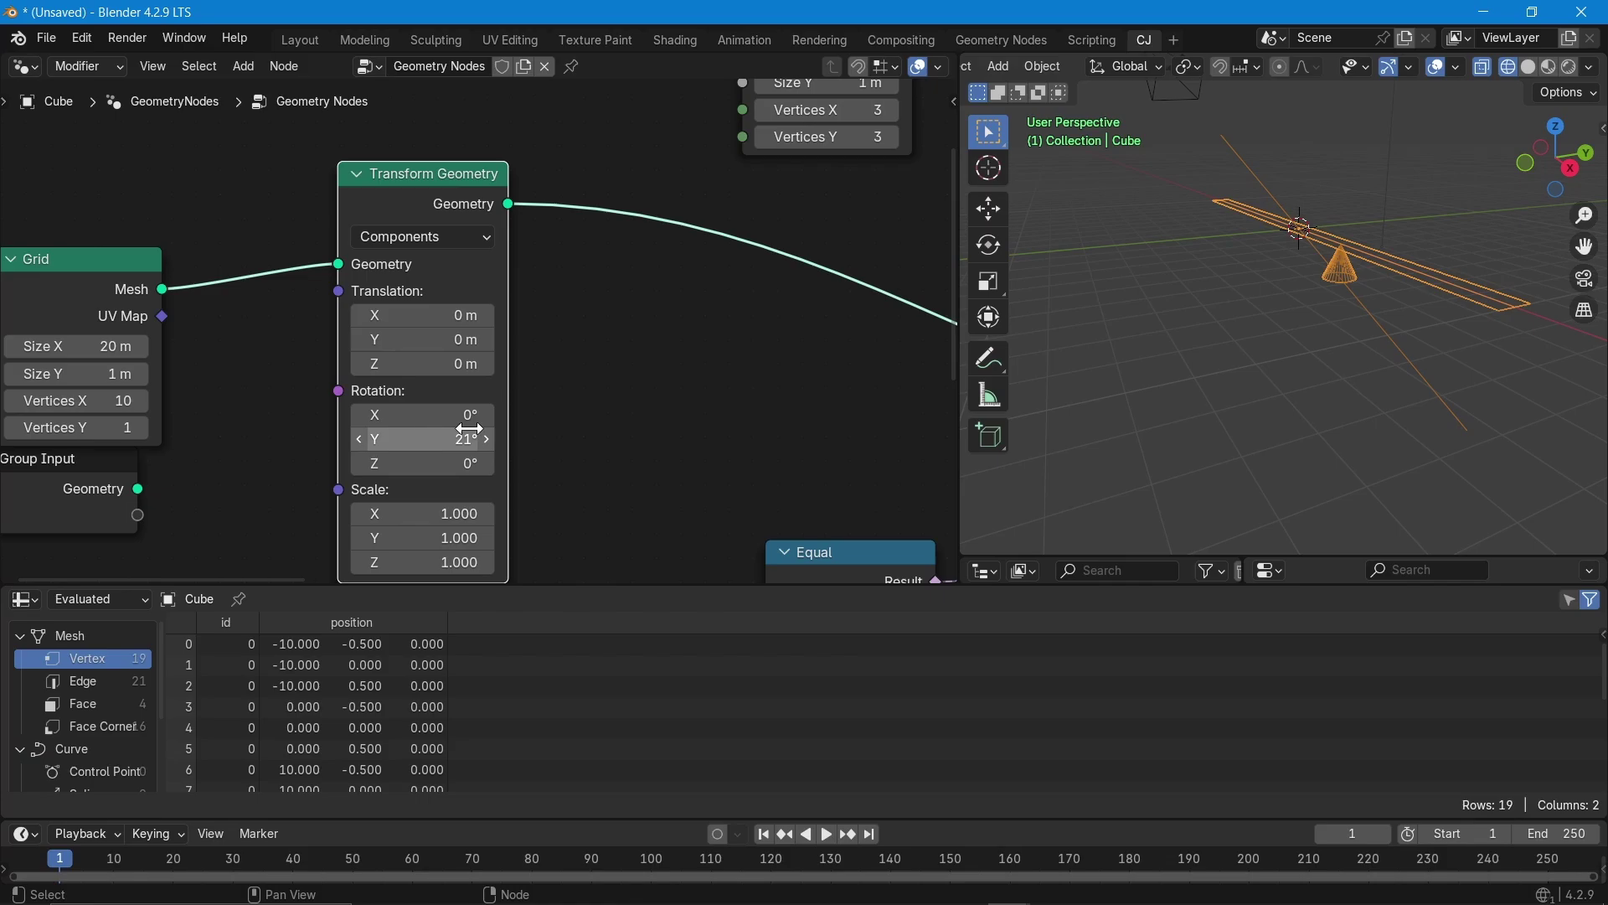
- Set the Y rotation of the second grid's Transform Geometry node to 21° as well
scroll(243, 419, "down", 3)
middle_click_drag(630, 389, 446, 437)
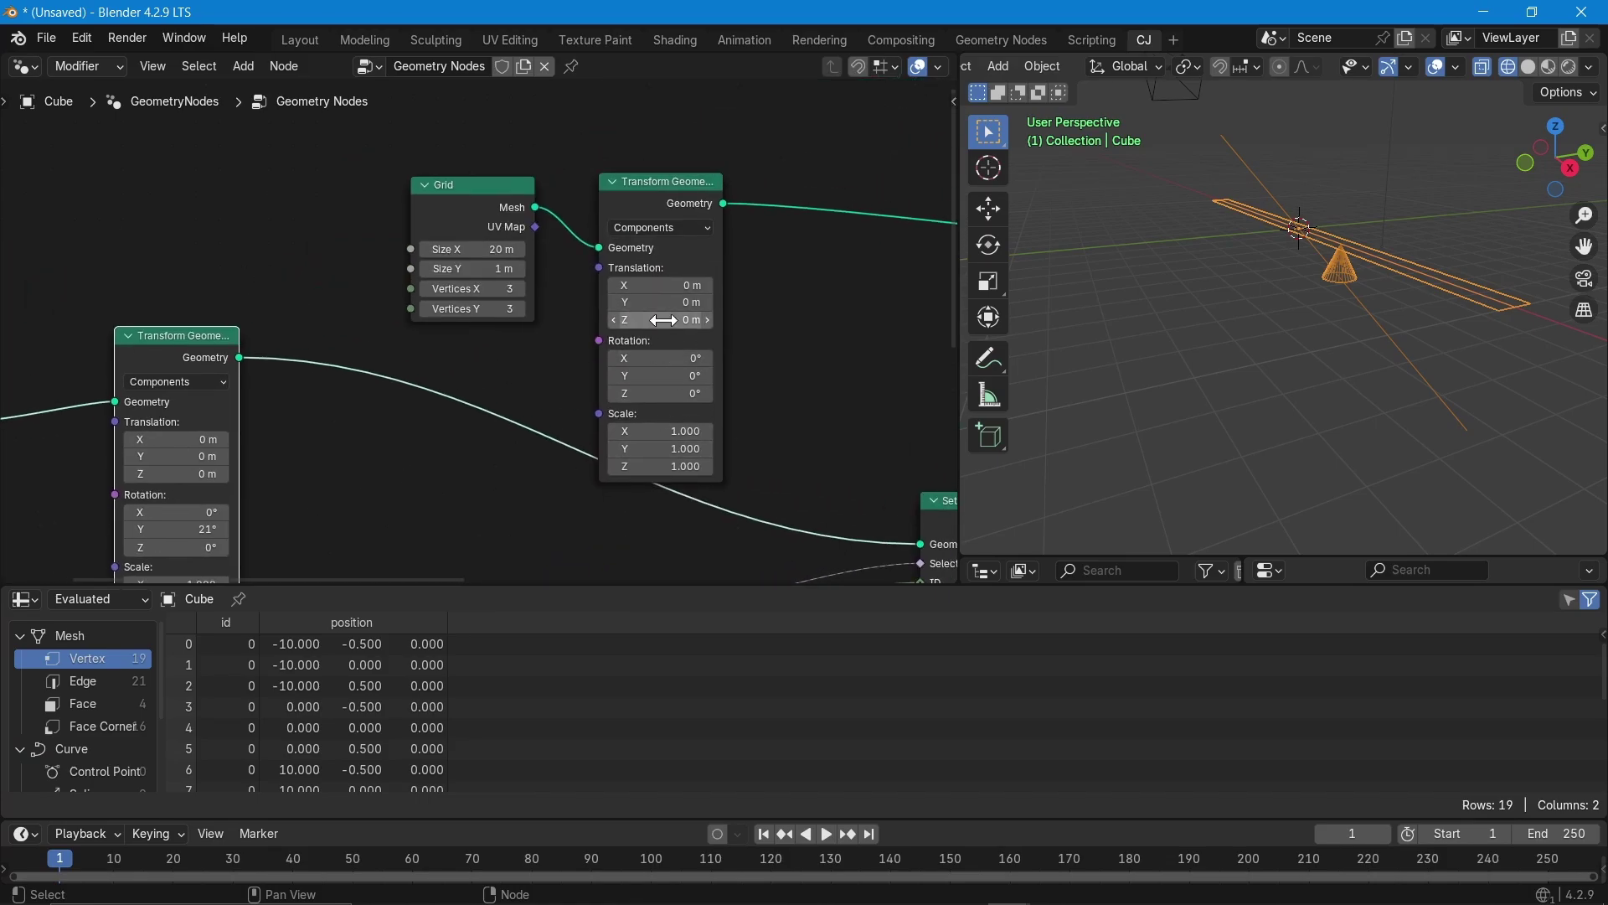
double_click(674, 377)
type("21")
key("Return")
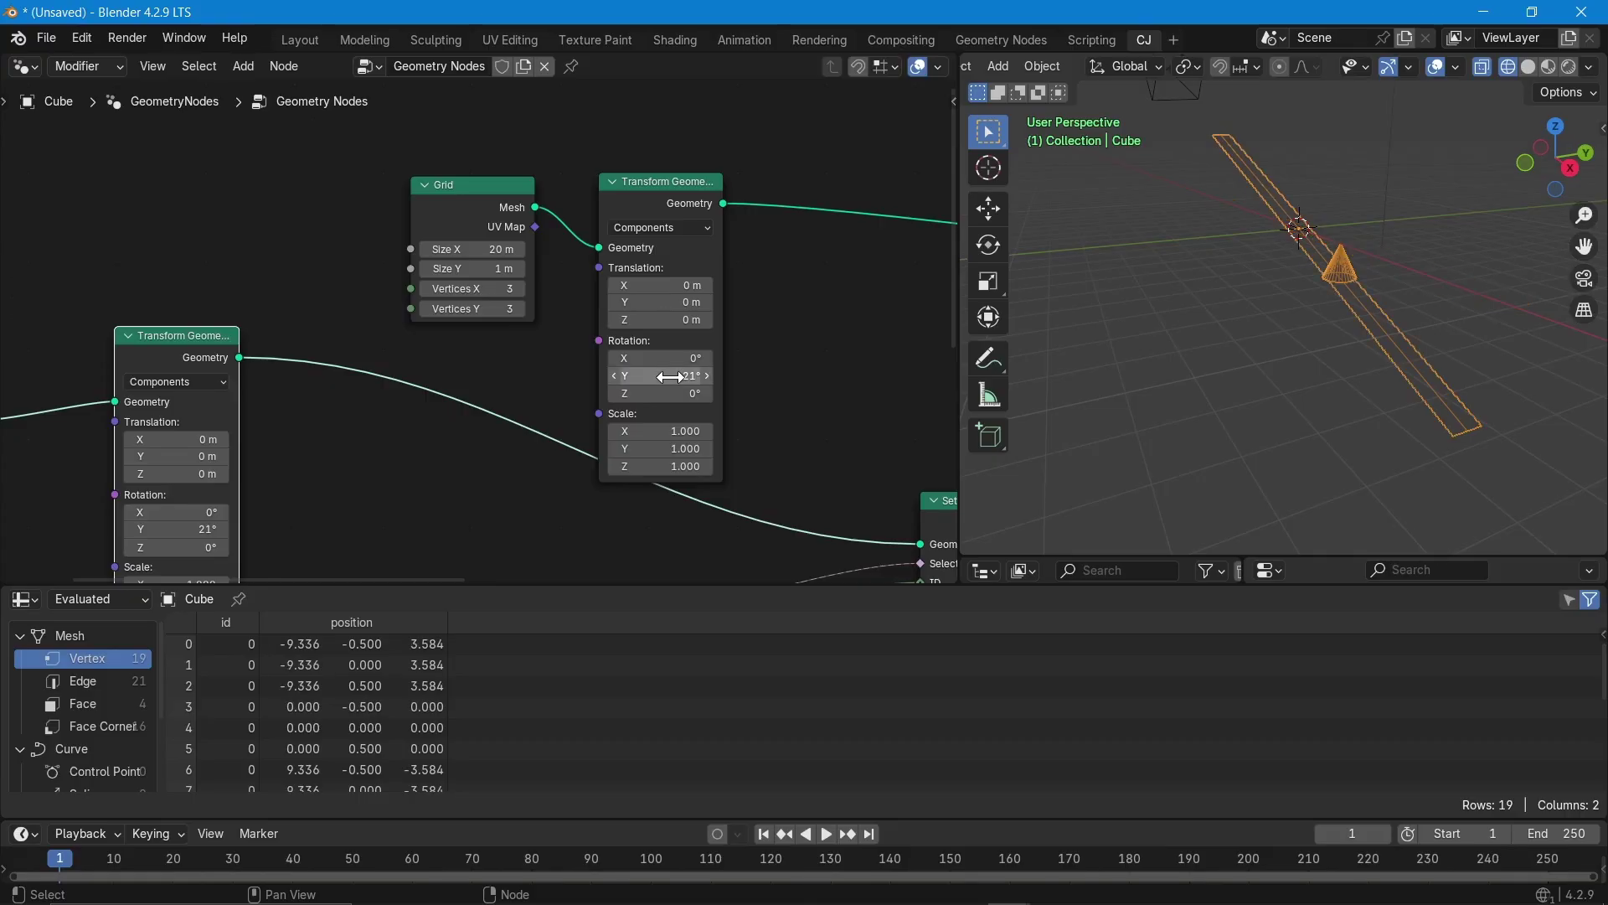
- Detach the Cone node from Instance on Points and move it clear below the other nodes
scroll(419, 369, "down", 7)
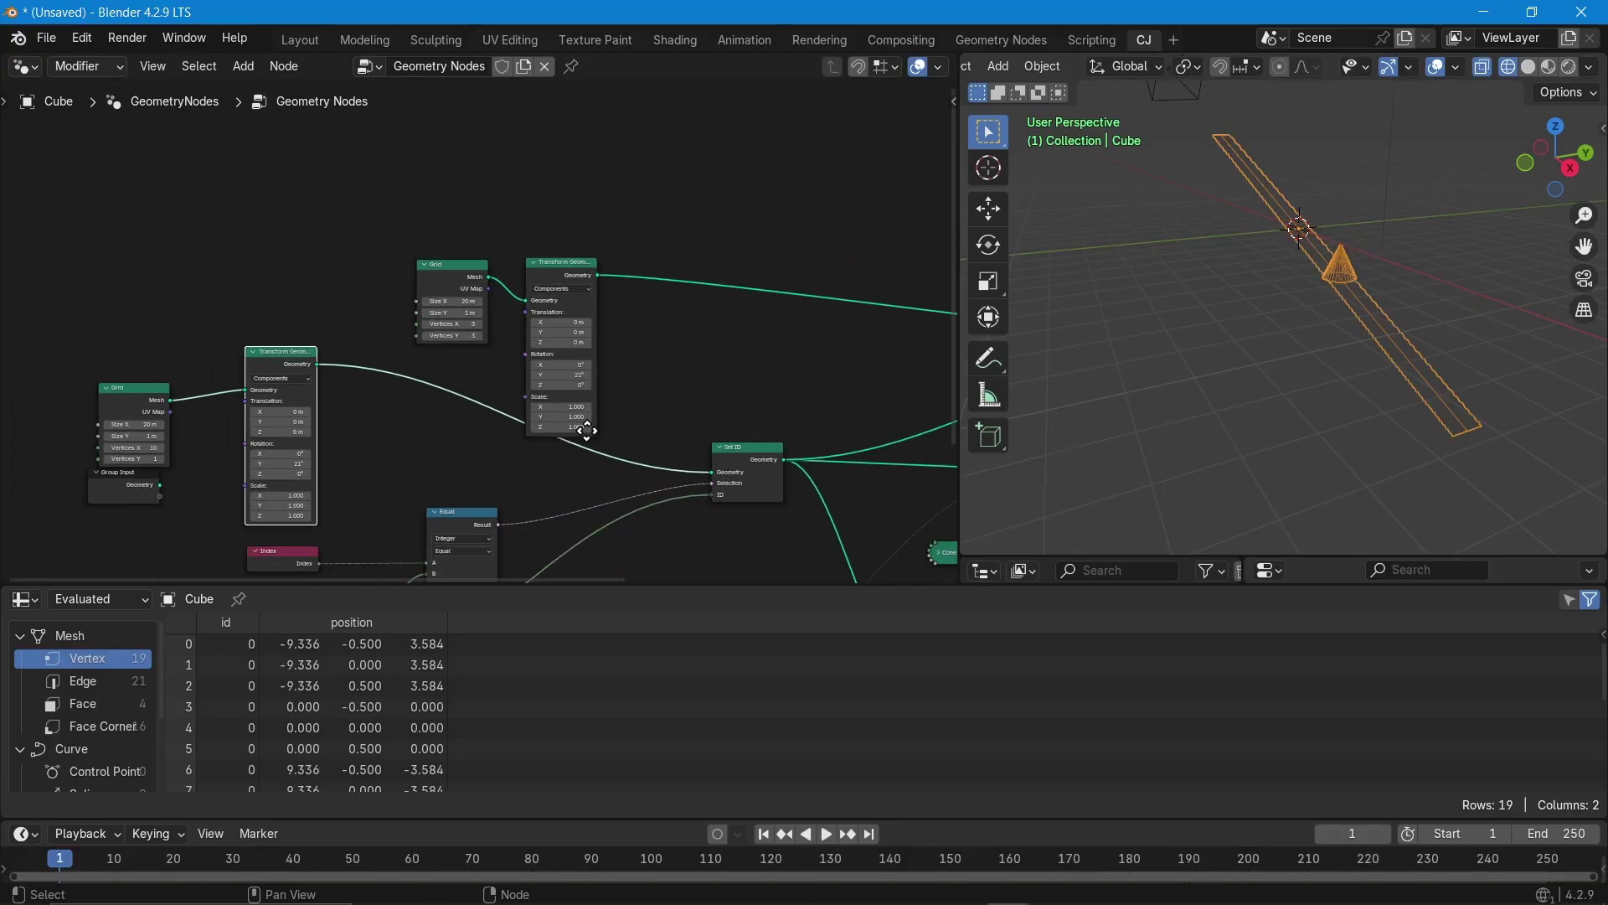
middle_click_drag(586, 427, 285, 111)
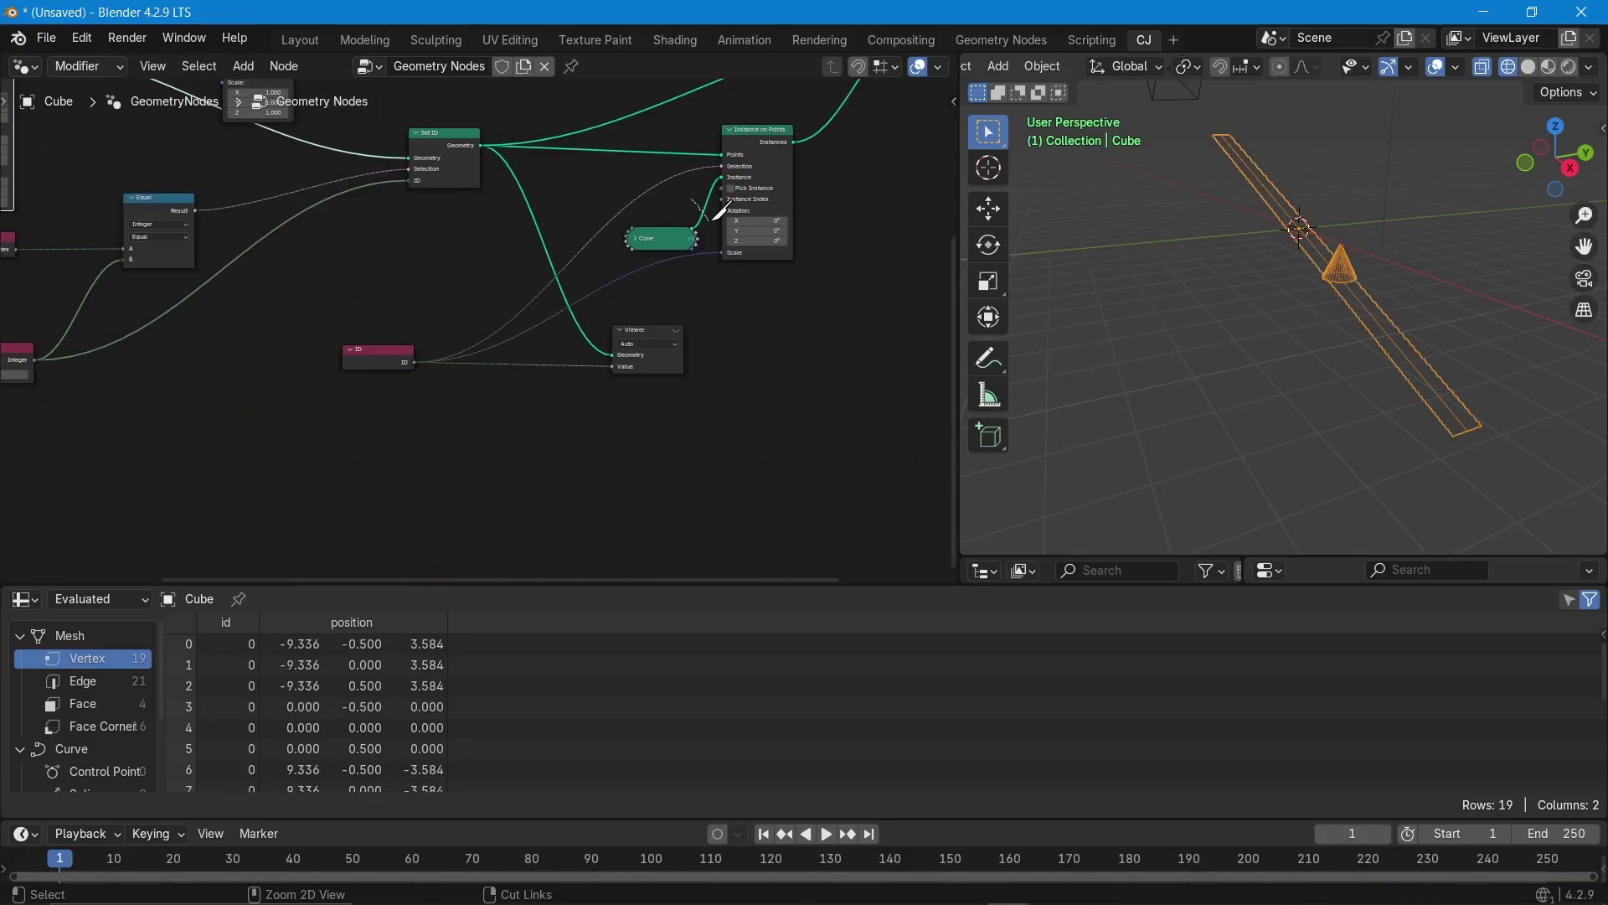
left_click_drag(685, 222, 352, 494, "alt")
- Add a UV Sphere node beside the Viewer node
key("shift+a")
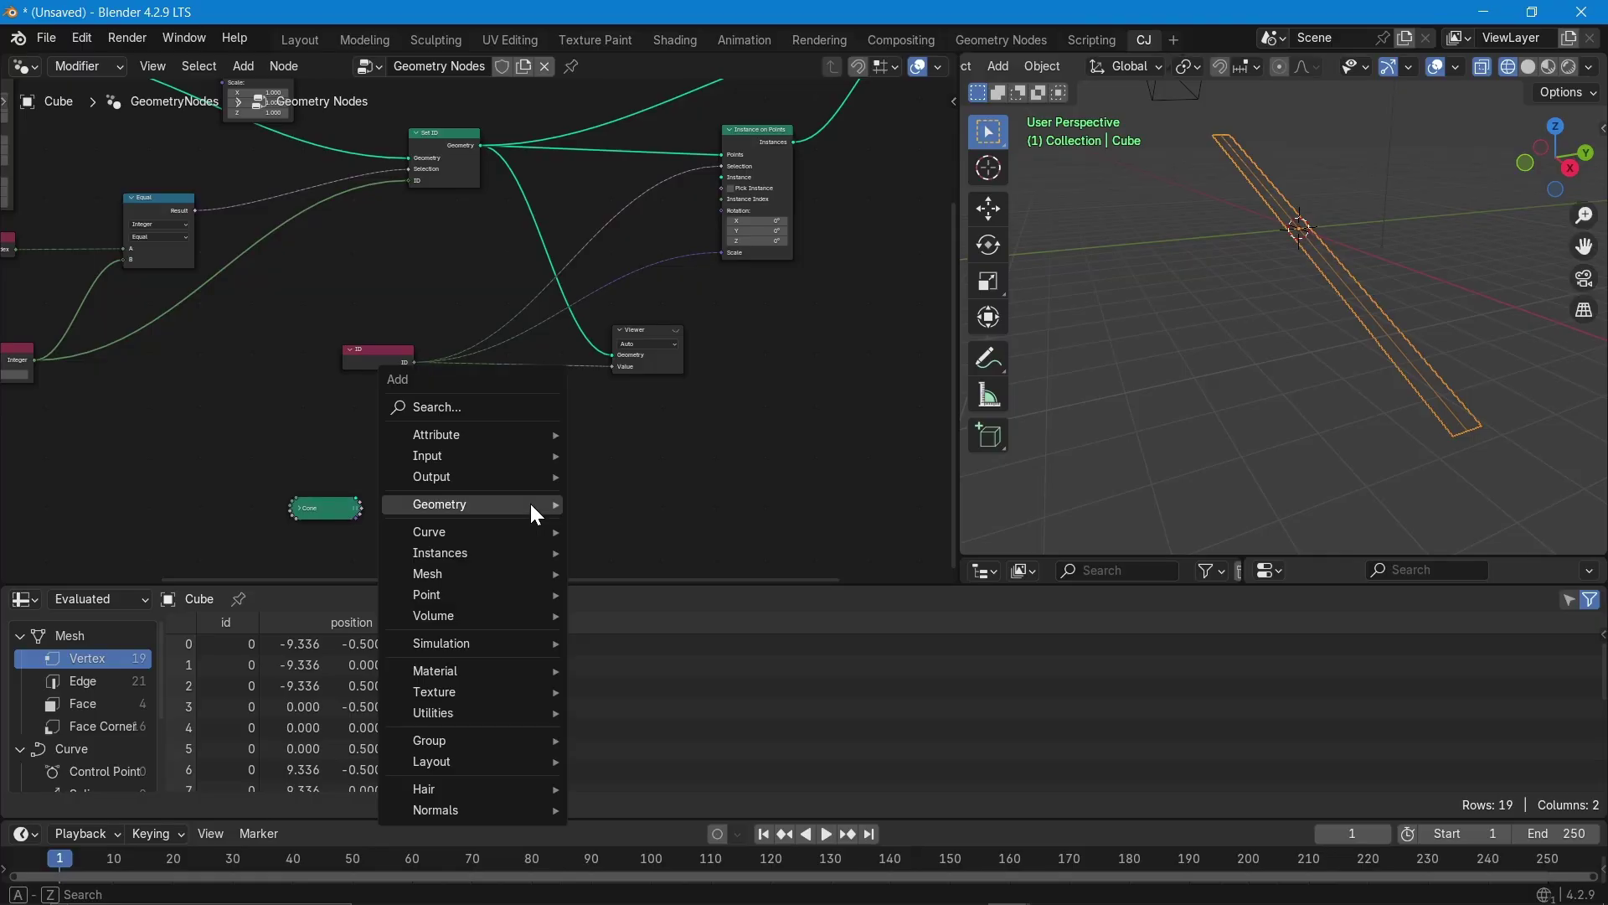
type("uv")
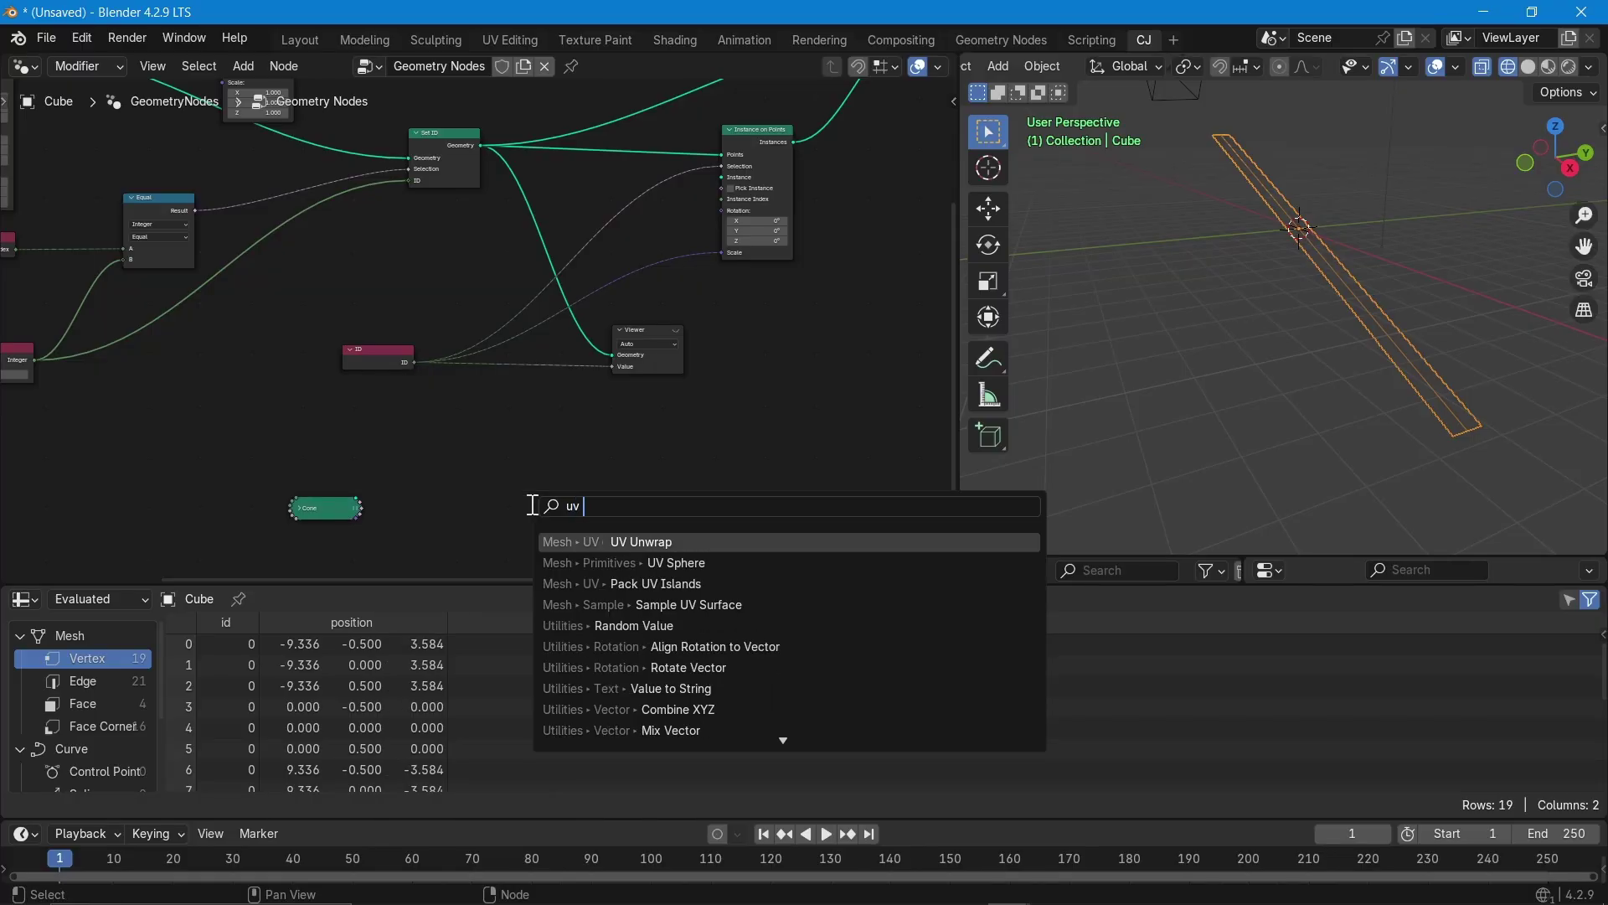
left_click(661, 563)
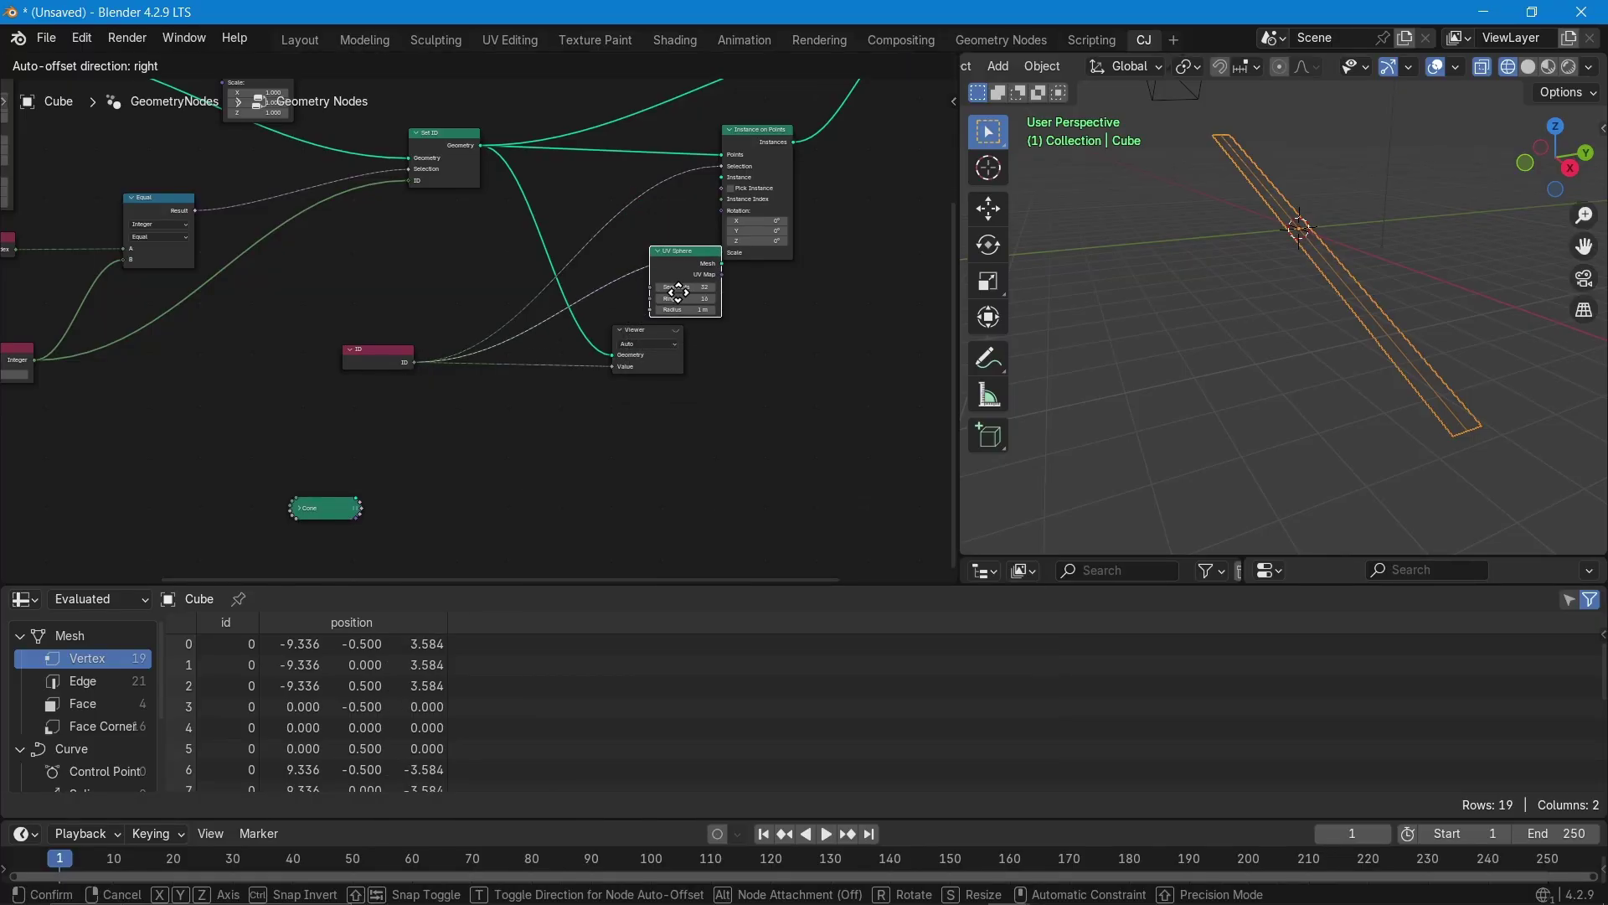
left_click(720, 357)
- Move the UV Sphere node below Set ID and connect its Mesh output to the Instance input of Instance on Points
middle_click_drag(721, 384, 614, 509)
scroll(549, 285, "up", 4)
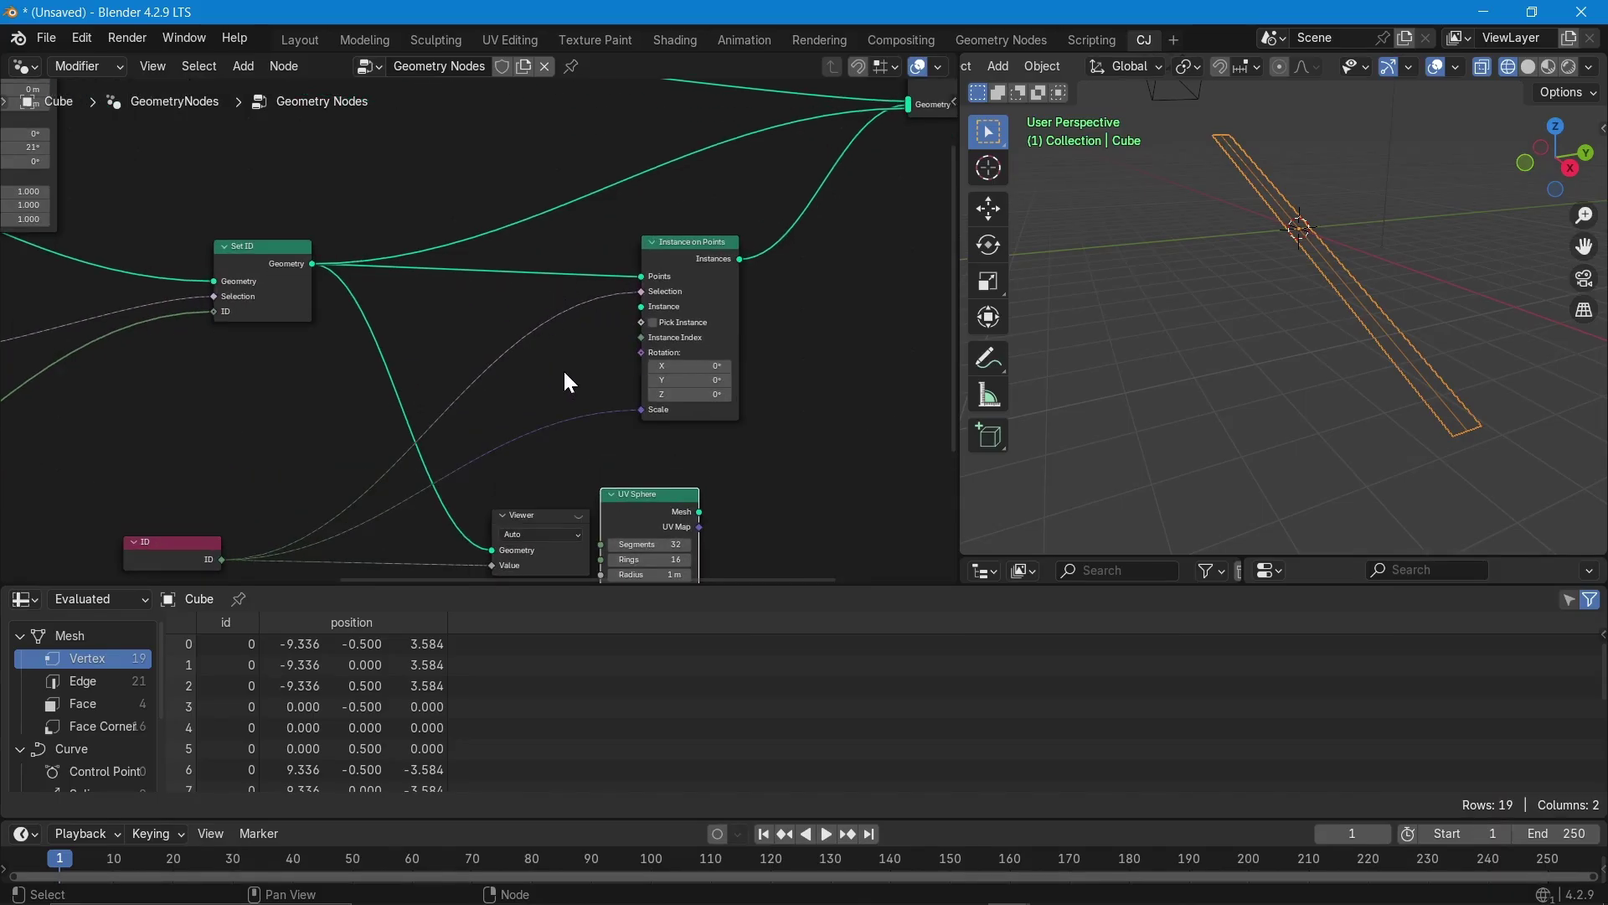
scroll(562, 374, "up", 6)
middle_click_drag(558, 378, 500, 188)
left_click_drag(603, 377, 596, 358)
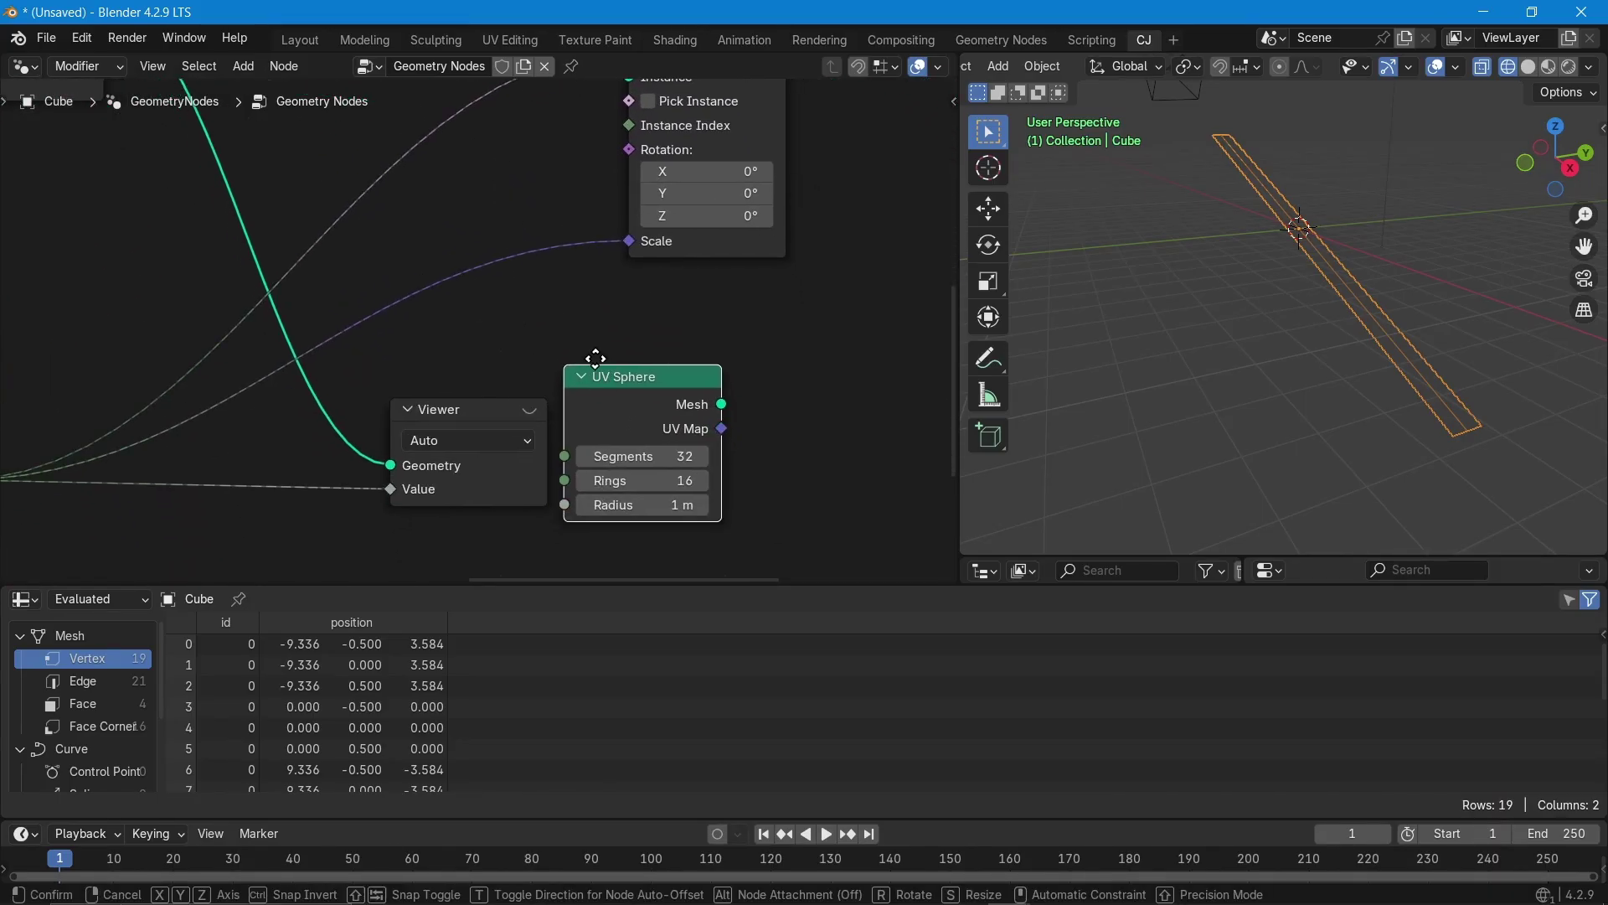
left_click(28, 119)
left_click_drag(155, 163, 624, 233)
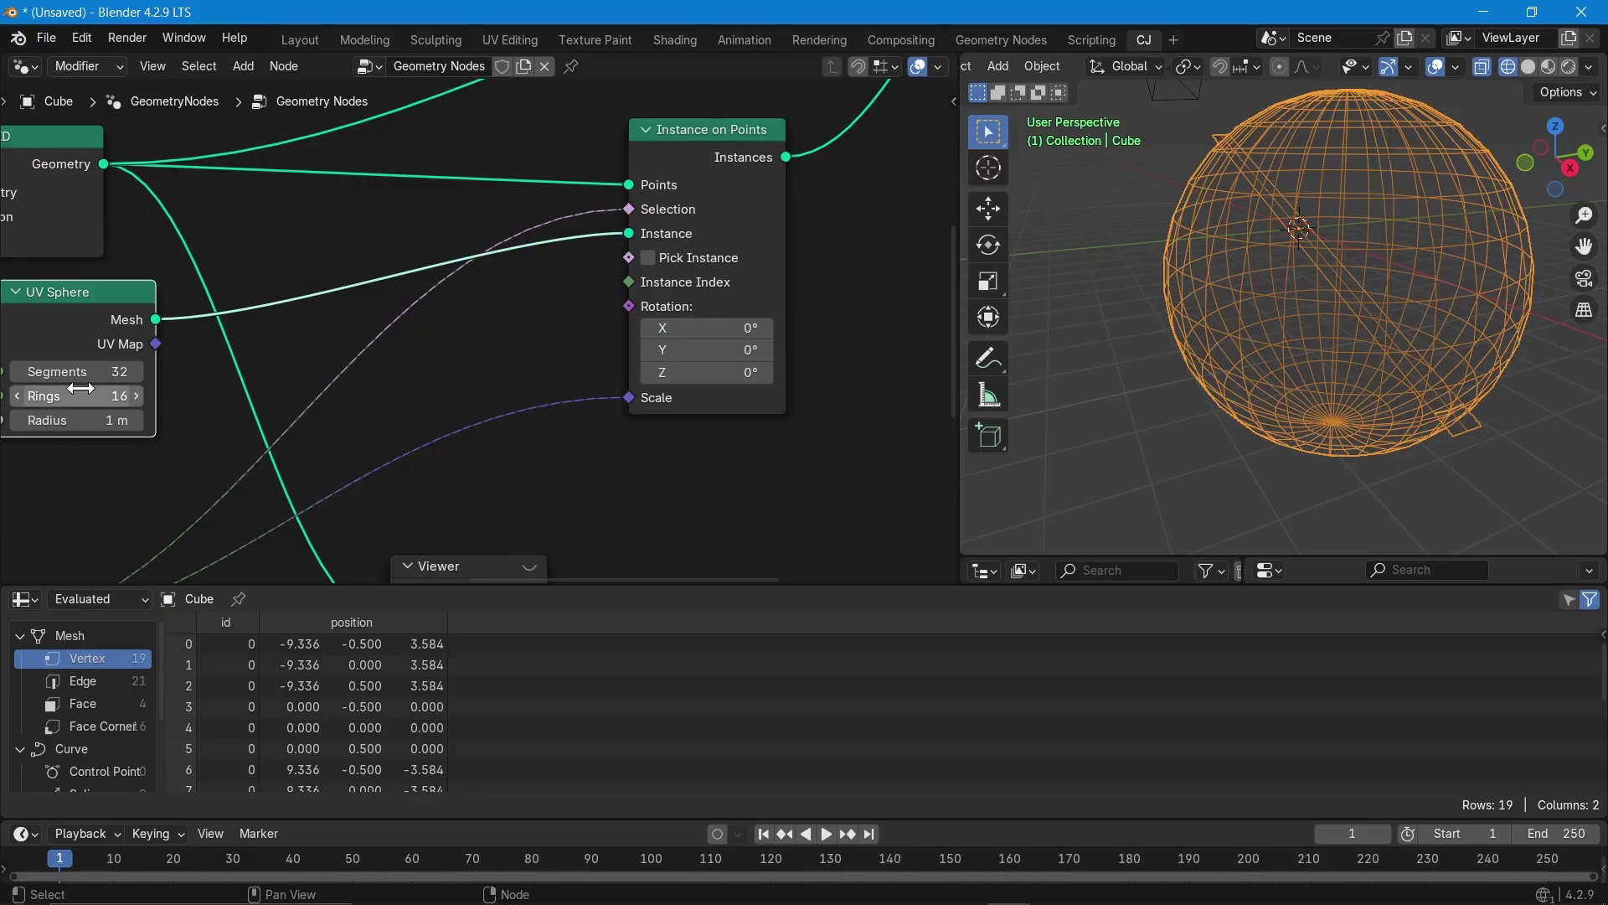
- Set the UV Sphere's Radius to 0.1 m and collapse the node
middle_click_drag(96, 465, 231, 450)
double_click(210, 393)
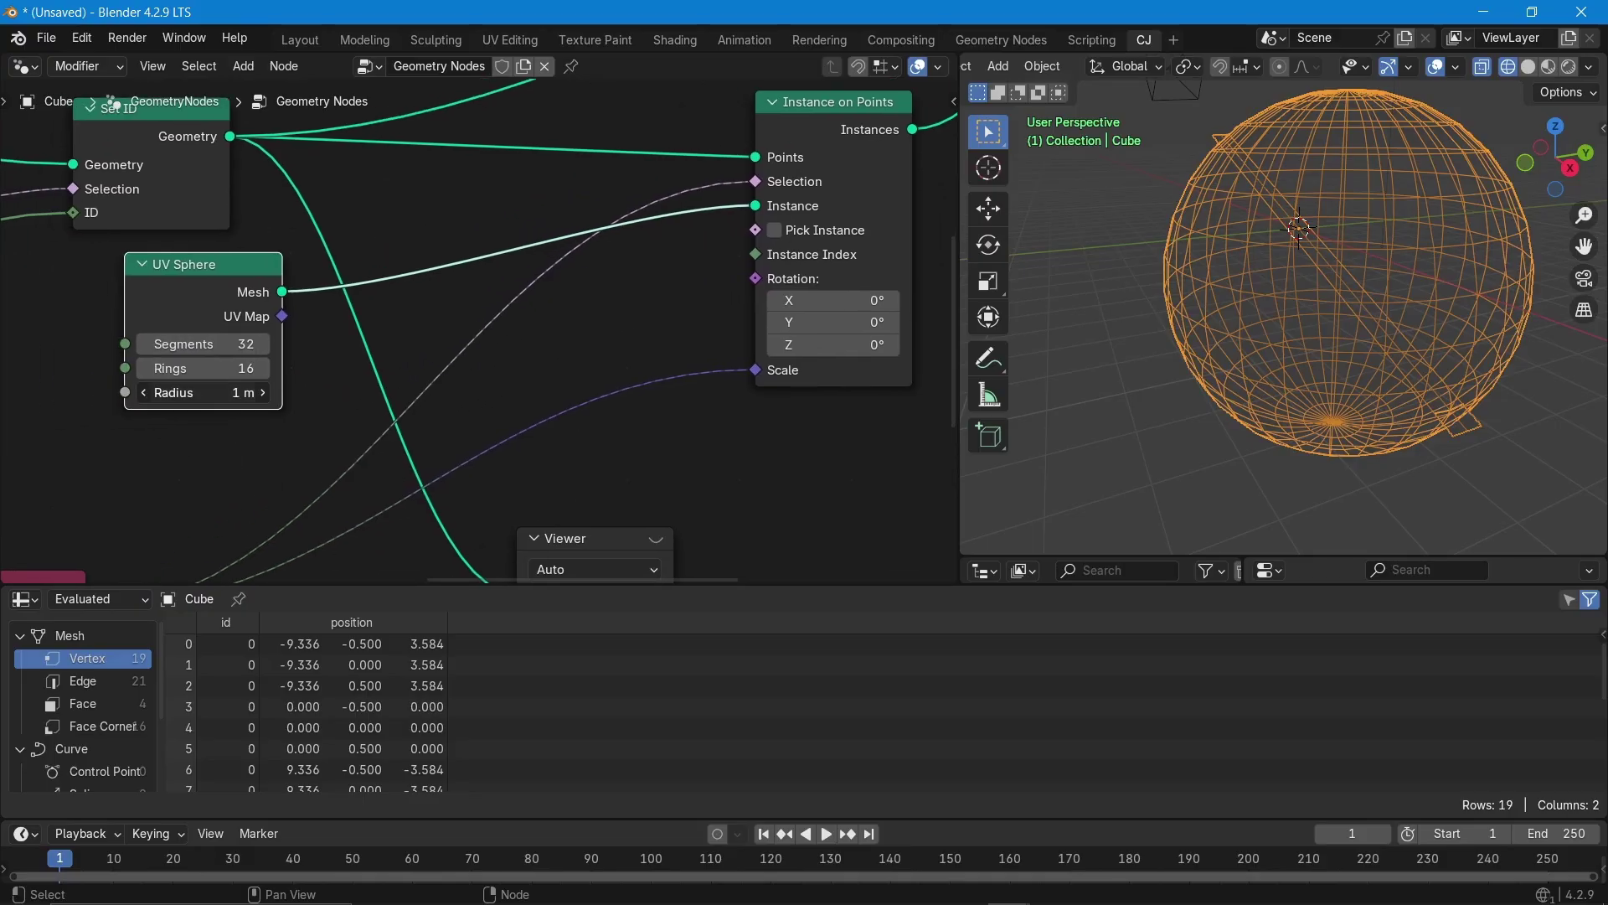
type("0.1")
key("Return")
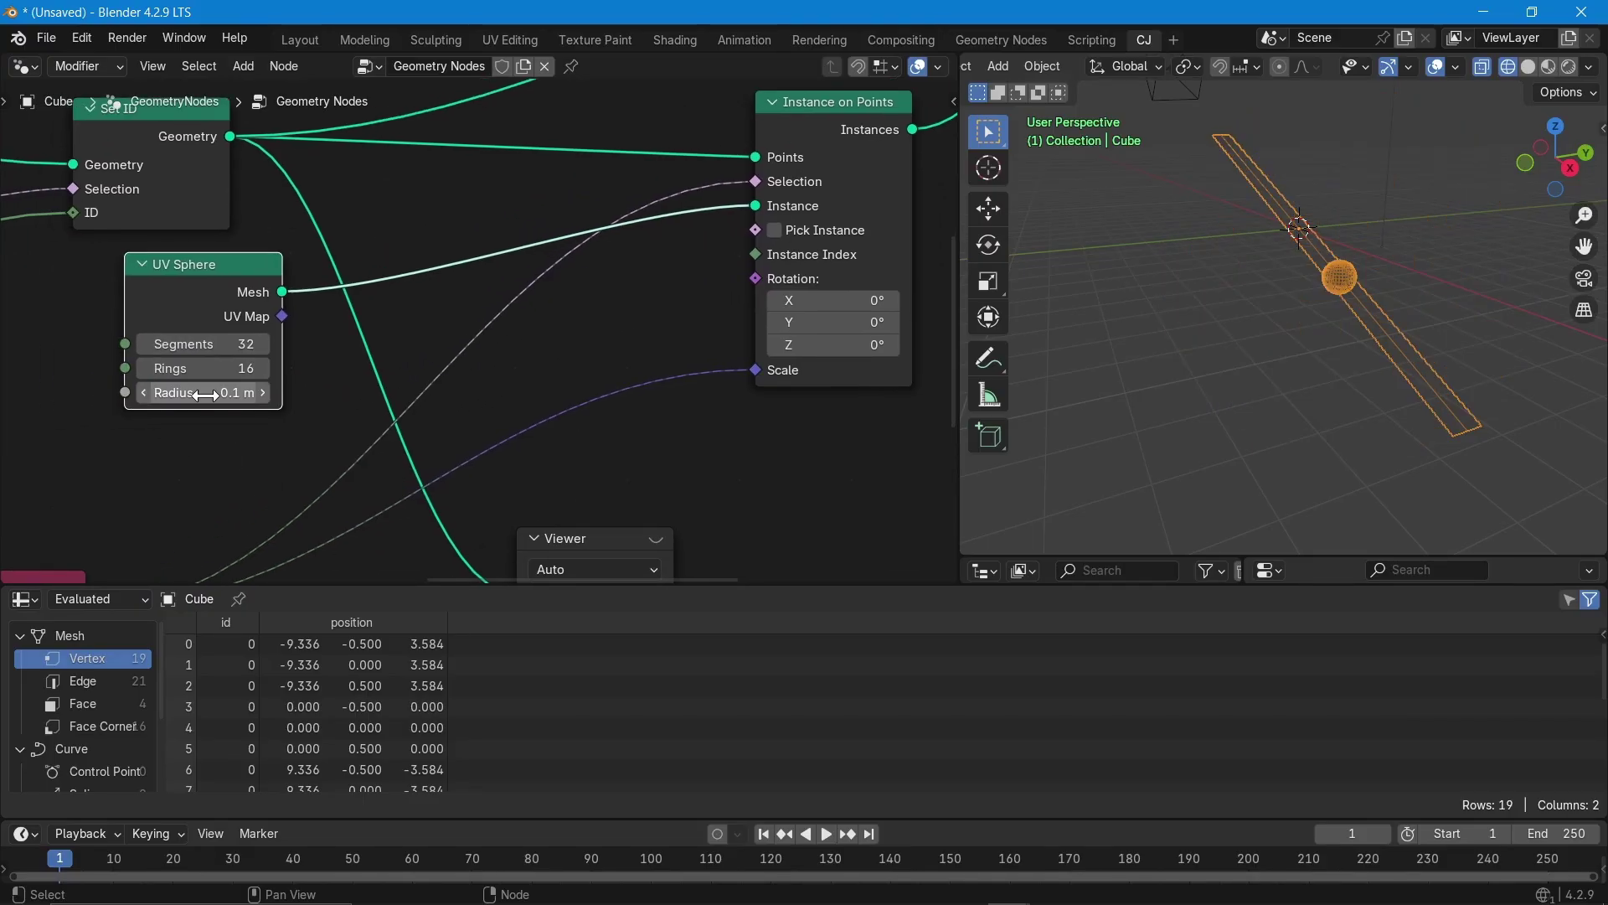
left_click(142, 264)
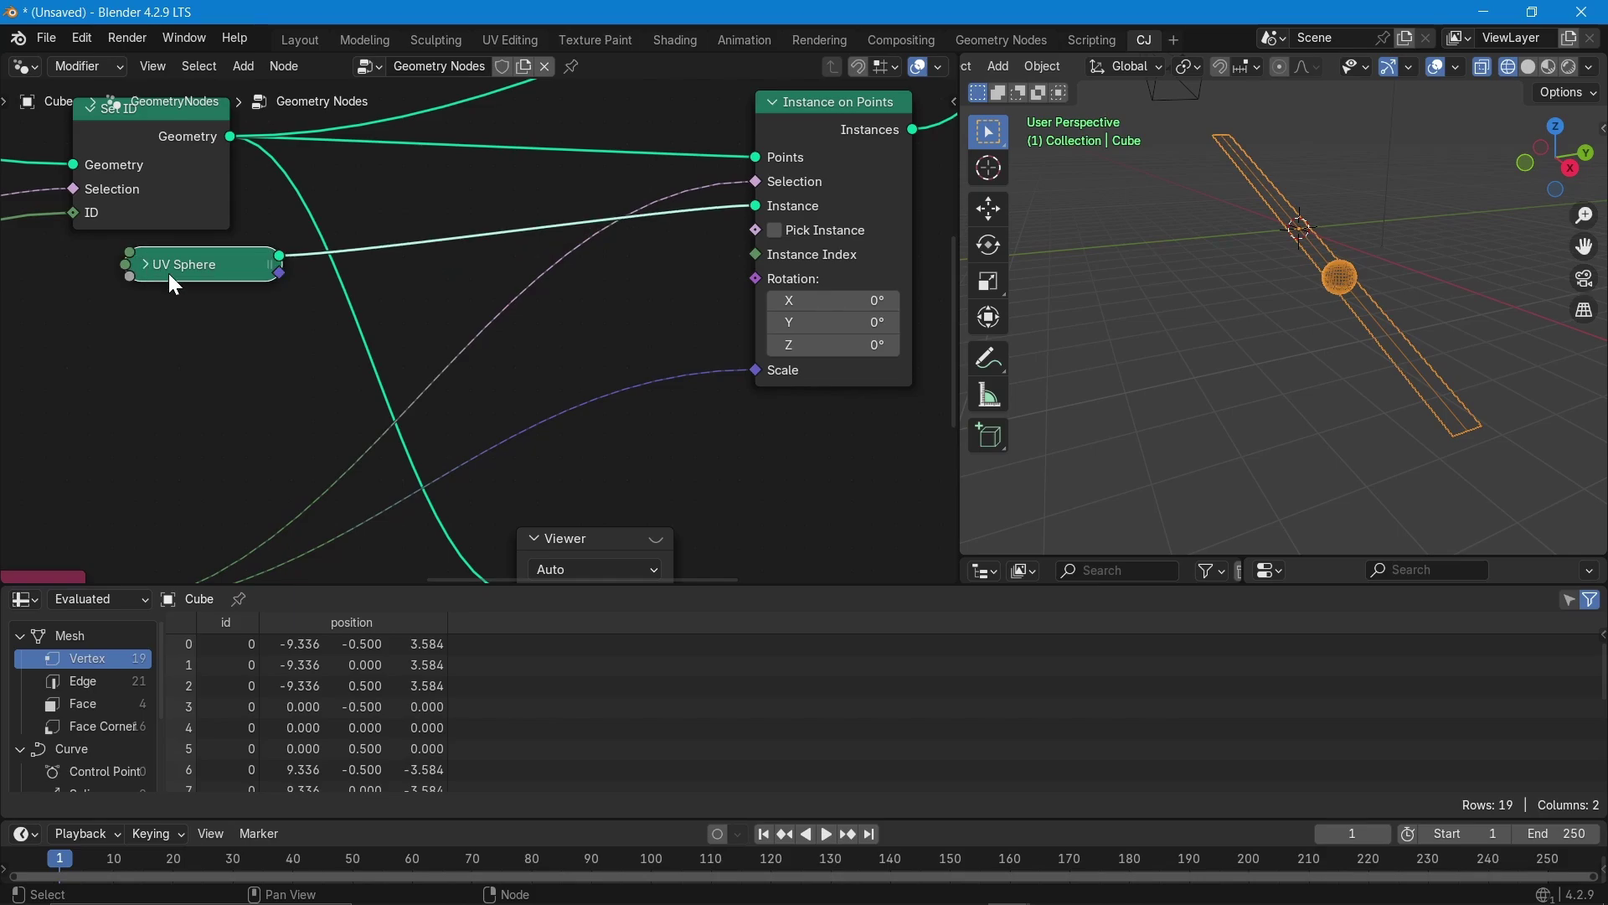
- Move the collapsed UV Sphere node next to the Instance input of Instance on Points
left_click_drag(172, 269, 605, 310)
scroll(603, 388, "down", 5)
scroll(604, 388, "down", 3)
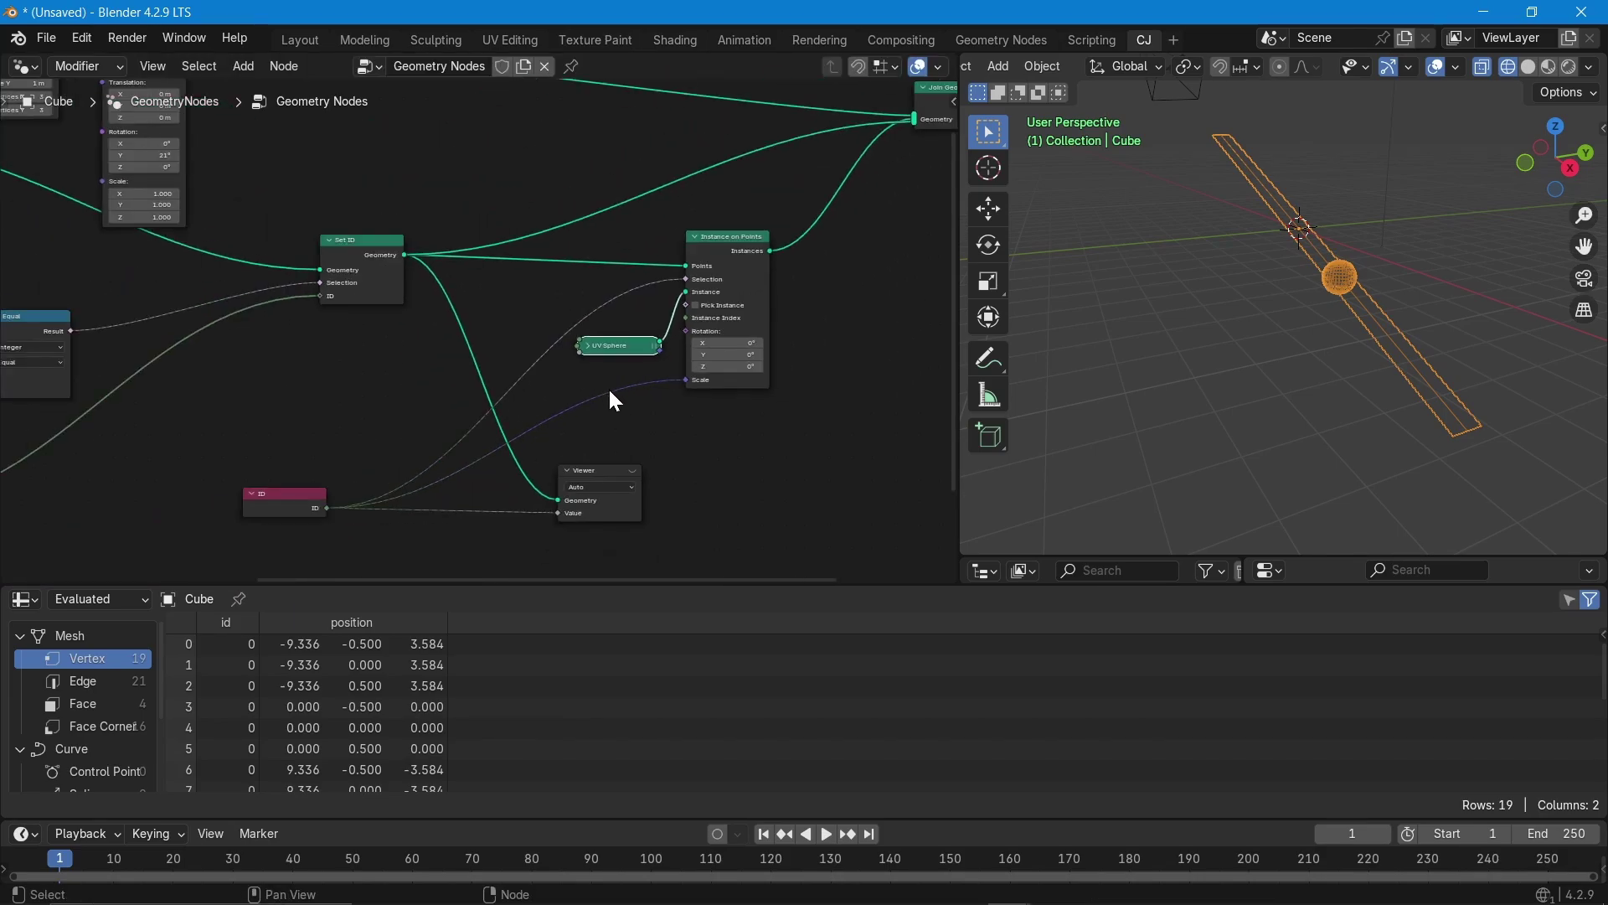
- Raise the Integer node's value to 9 to shift the instanced sphere along the ramp
middle_click_drag(294, 410, 635, 315)
scroll(172, 368, "up", 4)
scroll(170, 384, "up", 5)
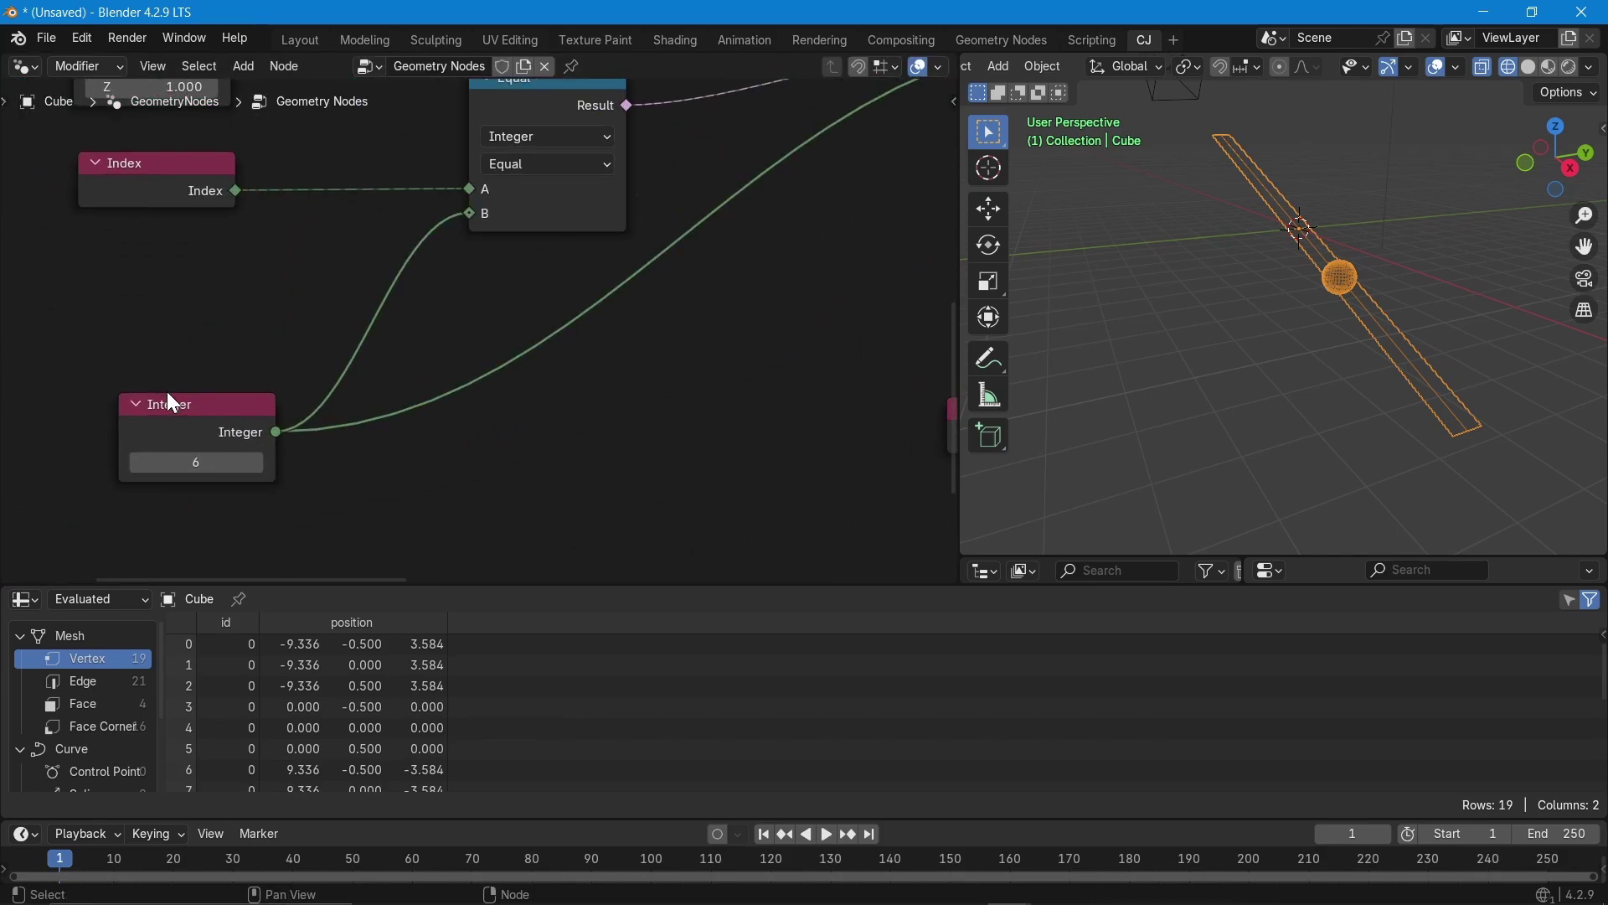
scroll(245, 335, "down", 4)
middle_click_drag(277, 457, 294, 359)
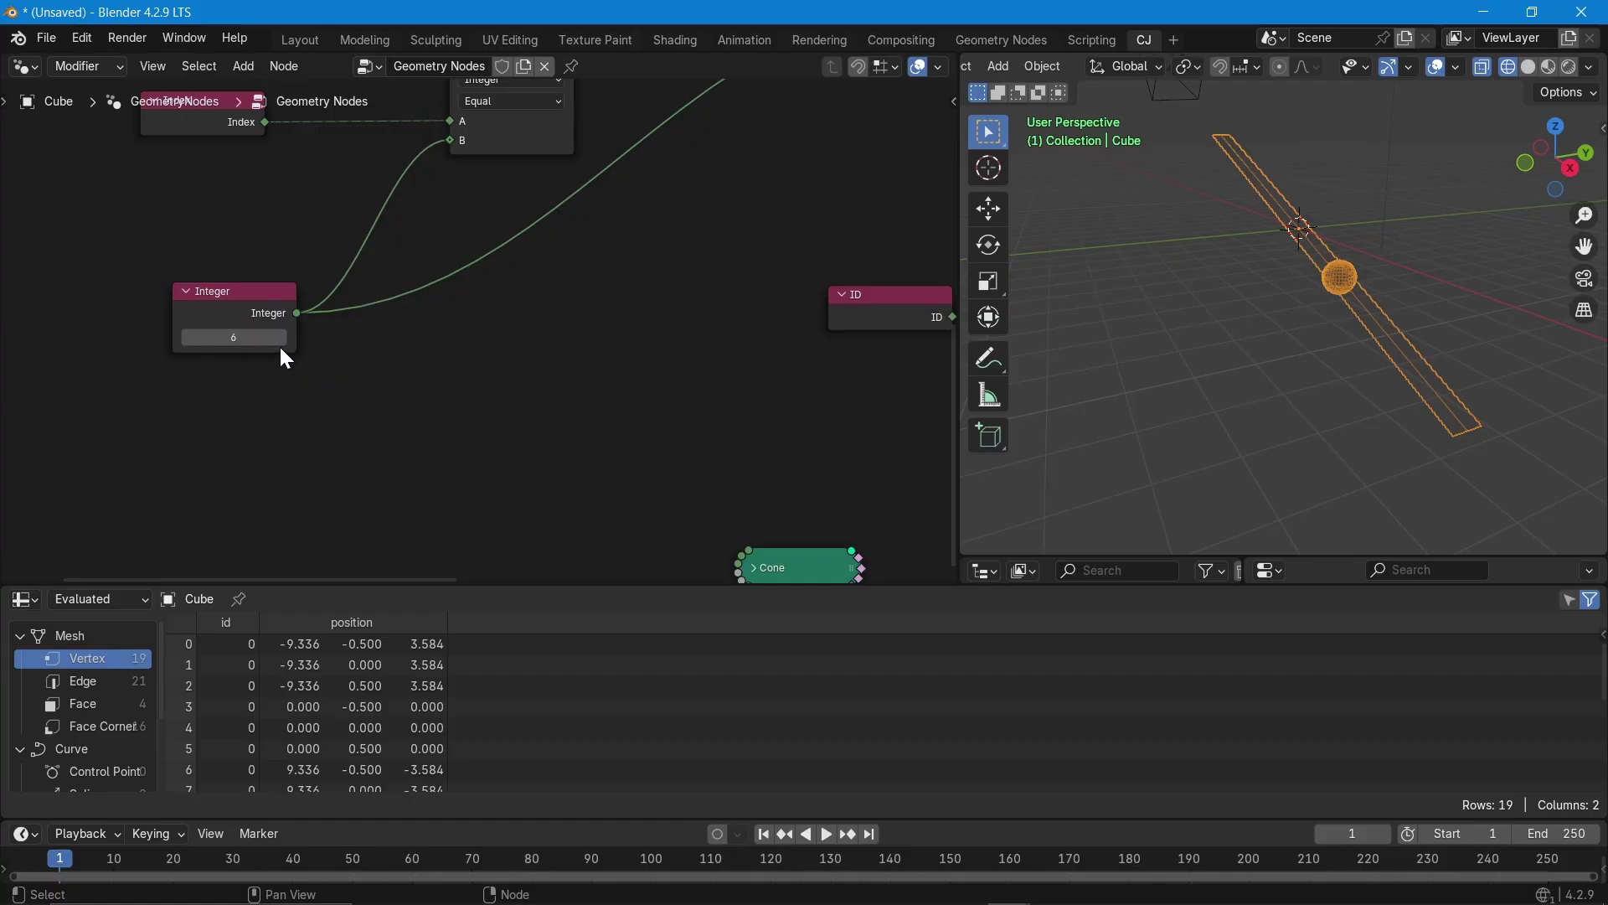
left_click(282, 338)
left_click(281, 338)
left_click(281, 338)
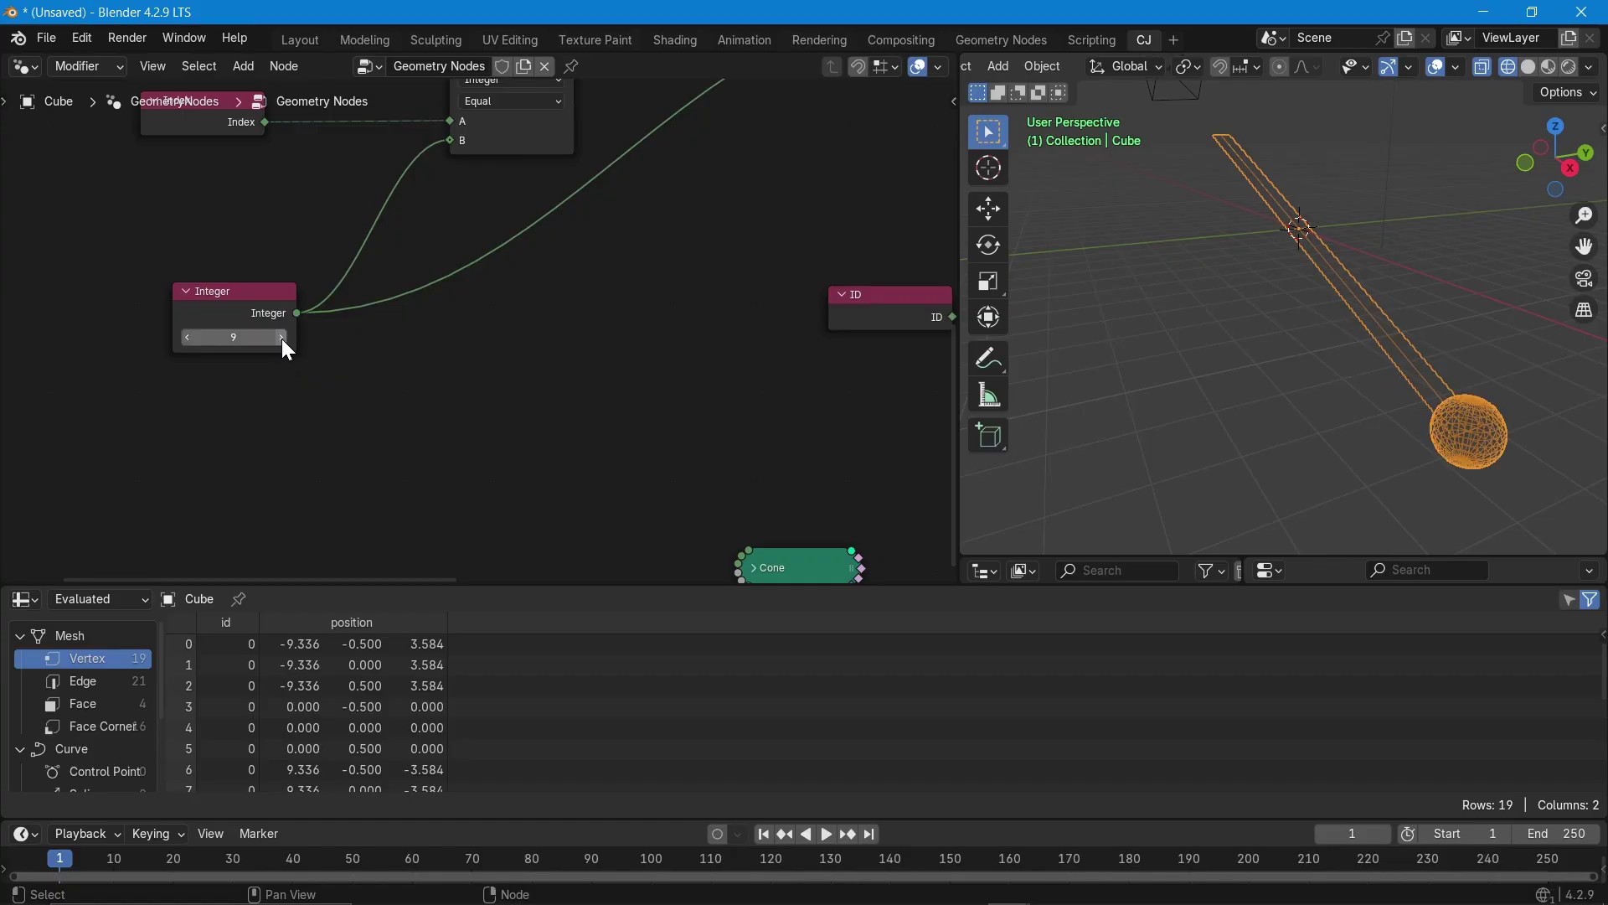
- Set Vertices X to 20 on the Grid node that forms the ramp
middle_click_drag(281, 339, 383, 52)
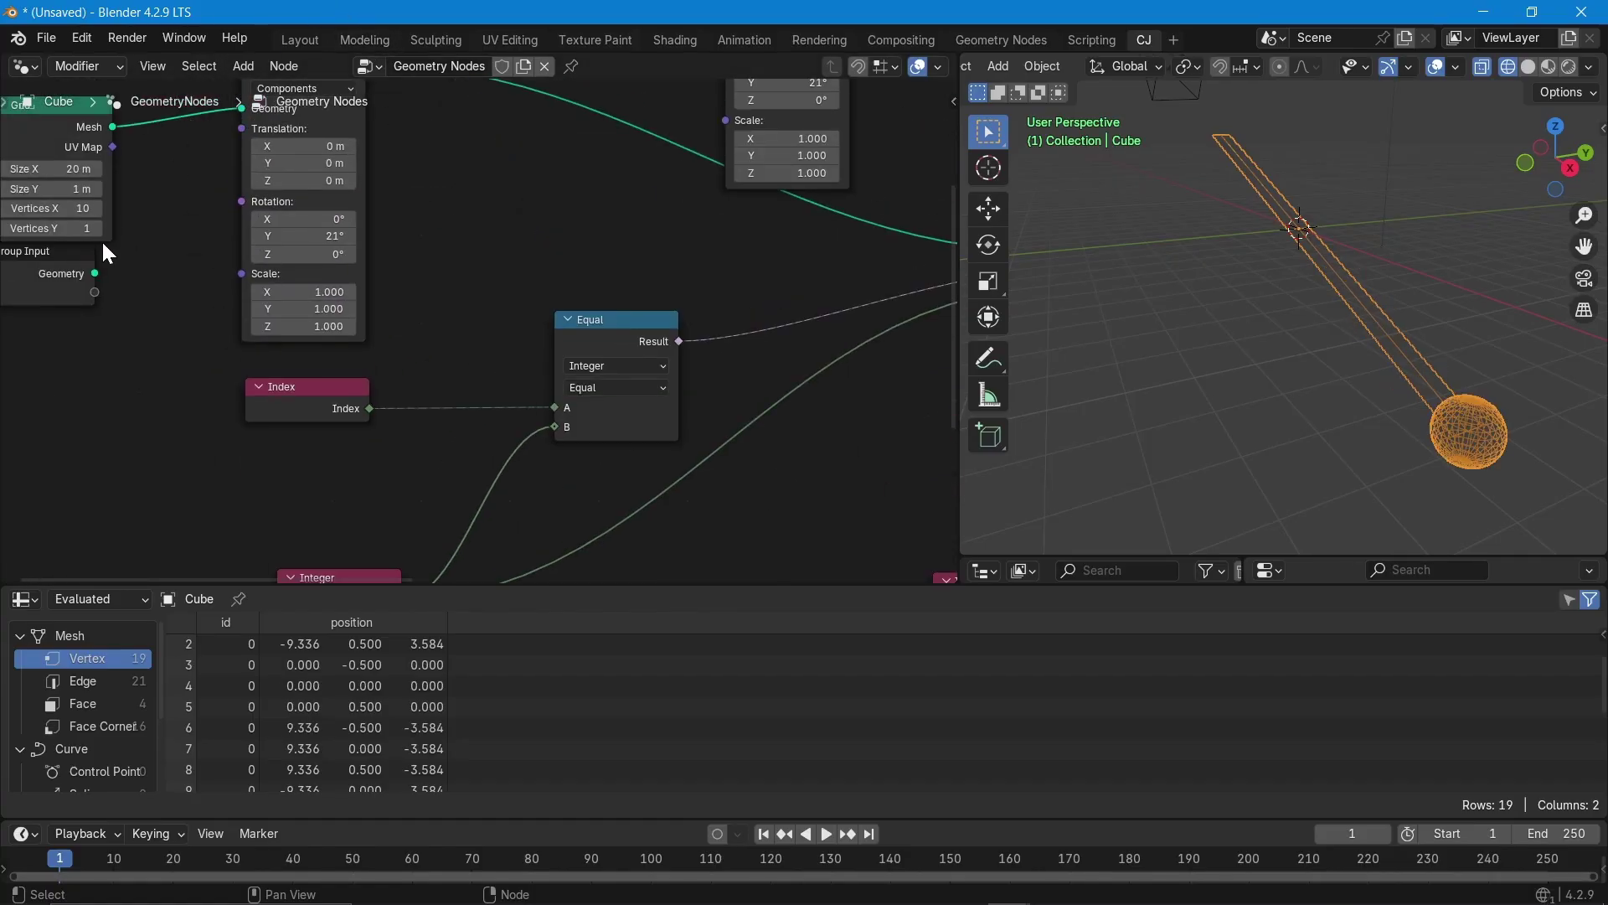
middle_click_drag(102, 240, 243, 355)
left_click(219, 328)
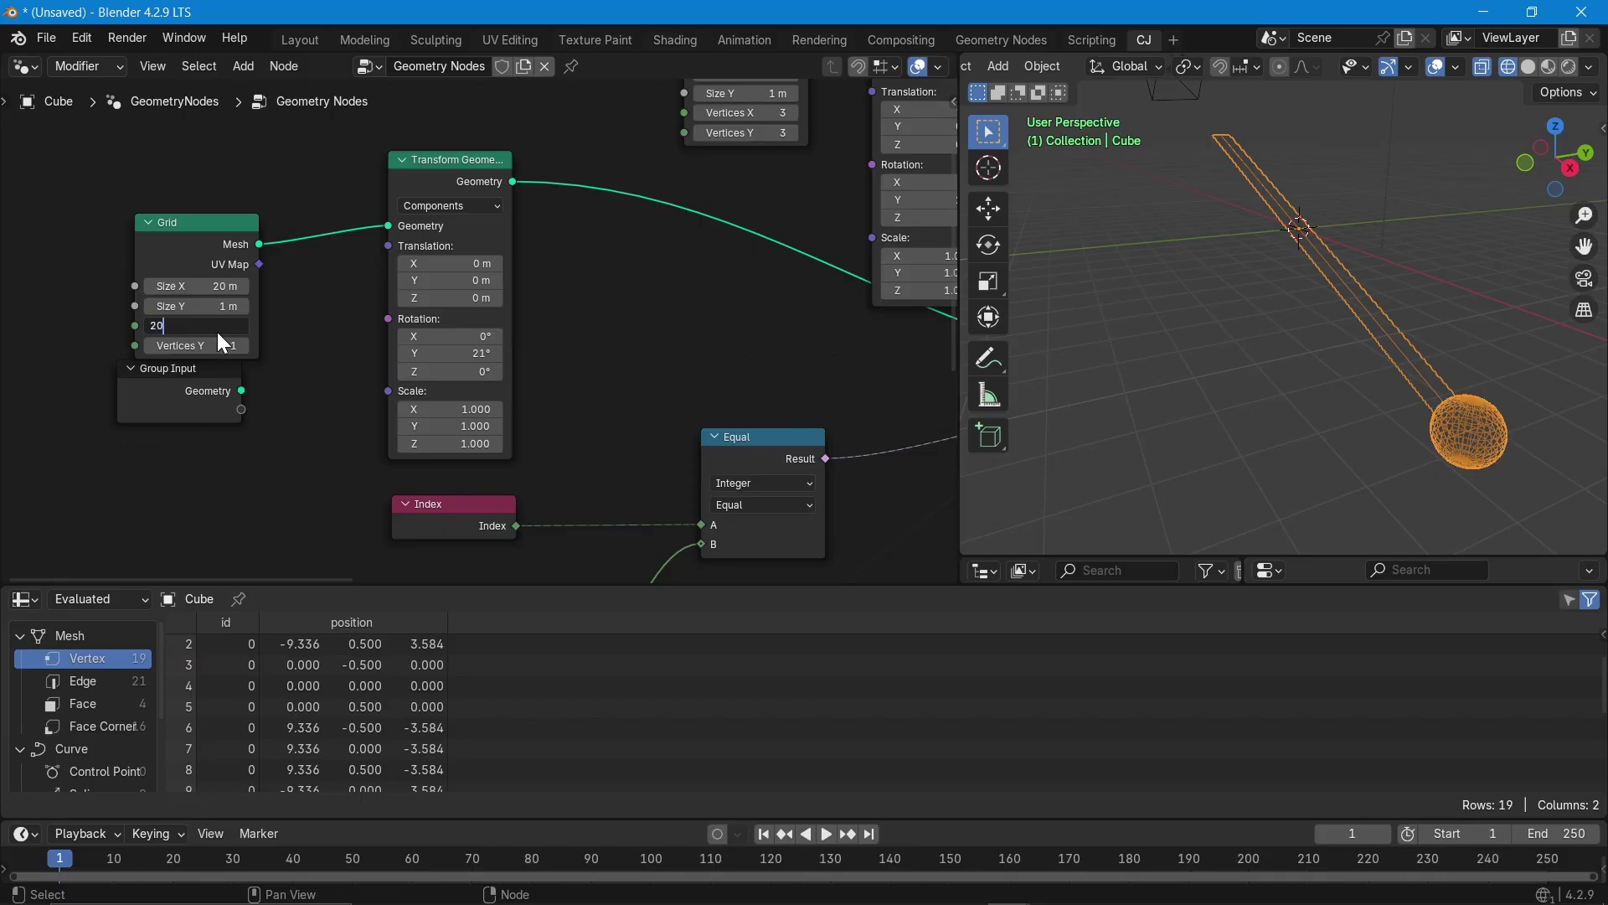
key("Return")
- Raise the Integer node's value to 19 to place the sphere at the ramp's lower end
middle_click_drag(243, 427, 270, 319)
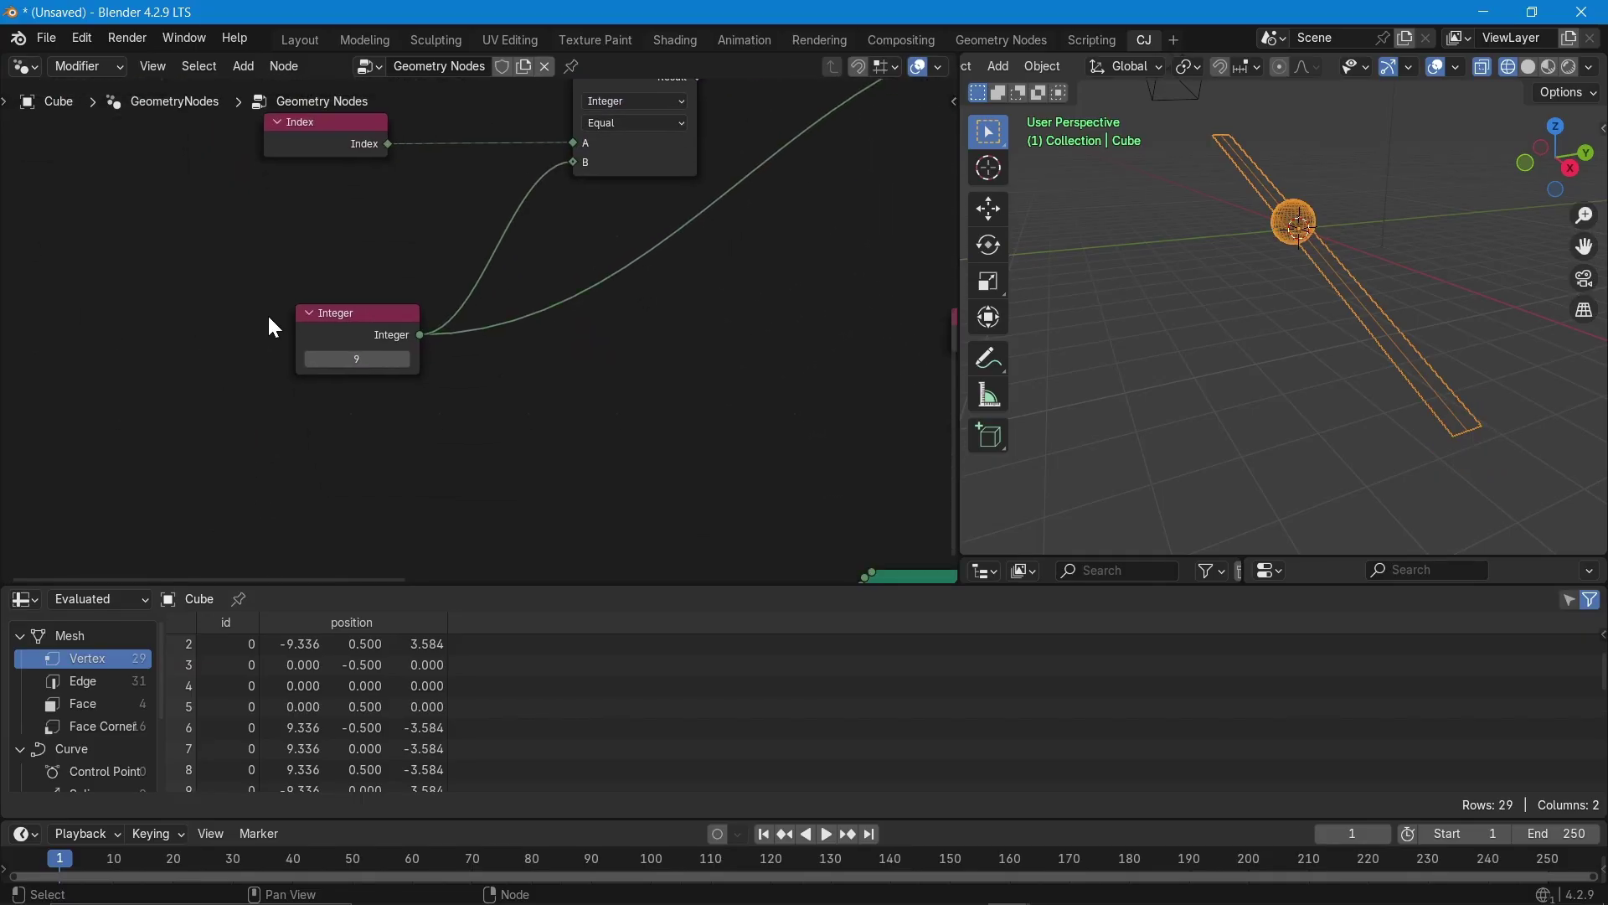
left_click_drag(407, 361, 462, 360)
left_click(309, 370)
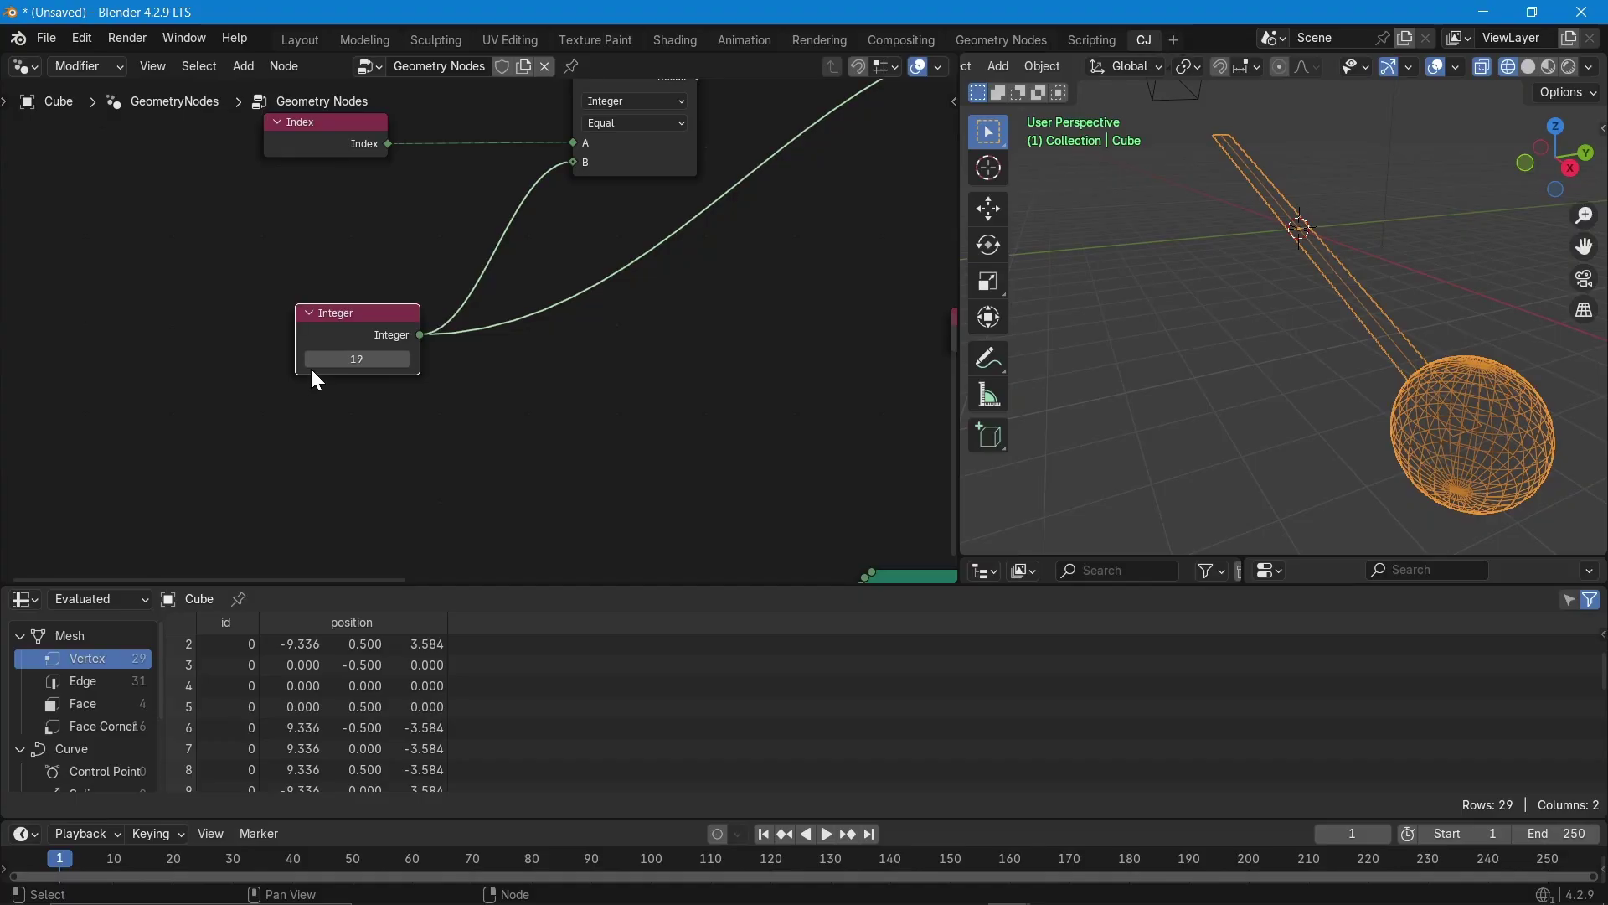
- Lower the Integer node's value to 3 to shift the sphere back near the ramp's upper end
left_click(311, 361)
left_click(311, 361)
left_click(311, 361)
left_click(311, 361)
left_click(312, 361)
left_click(312, 361)
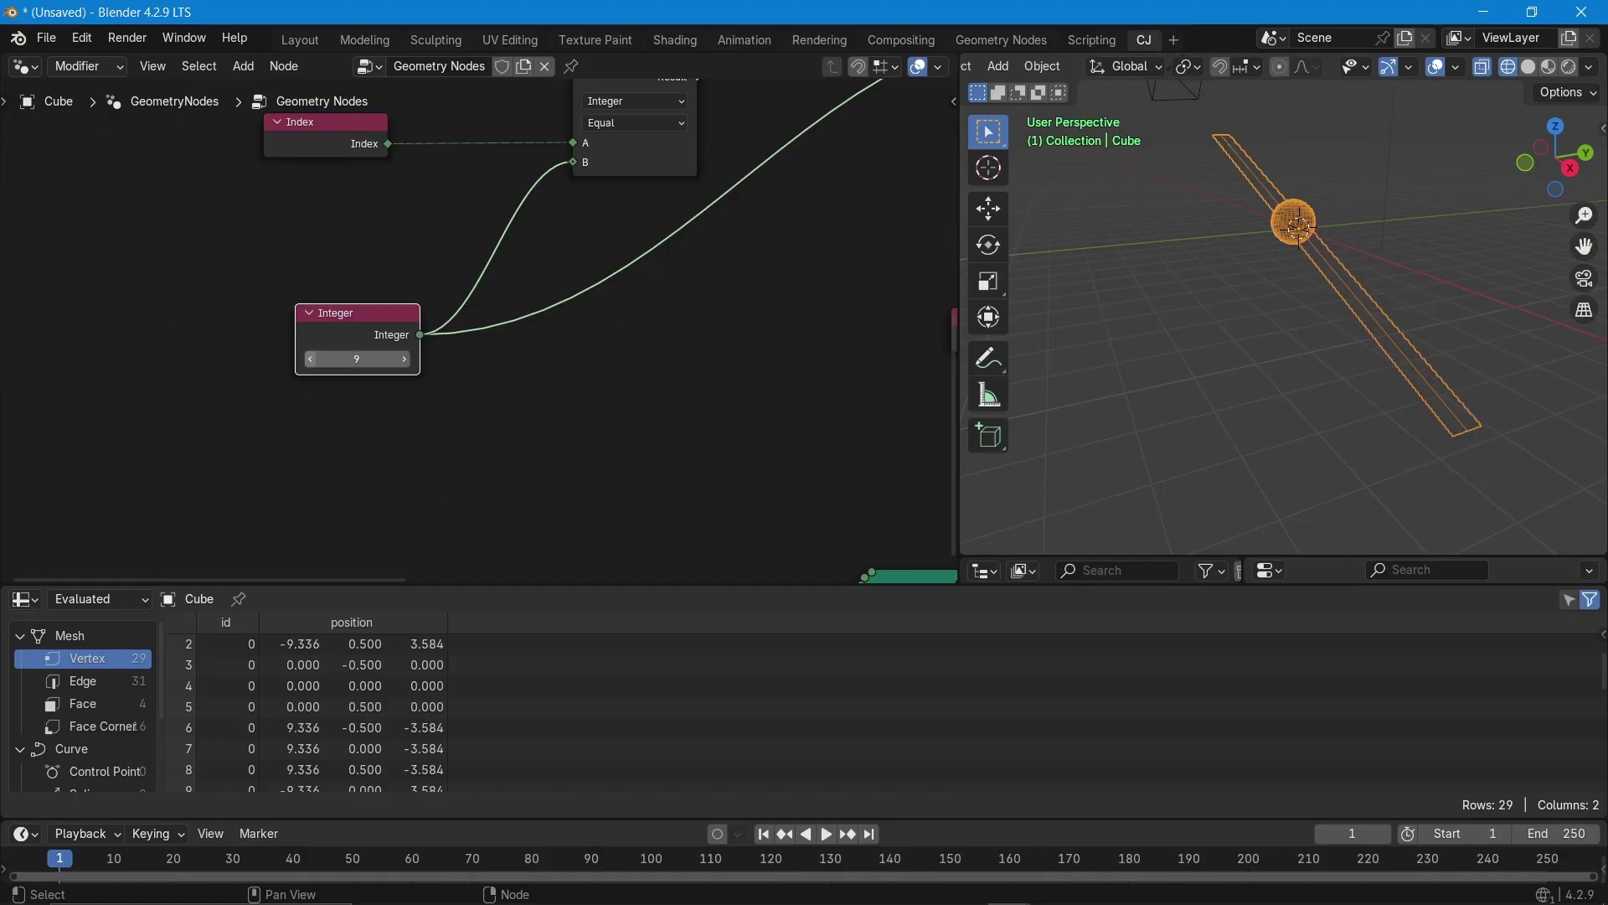
left_click(311, 361)
left_click(312, 361)
left_click_drag(266, 362, 252, 362)
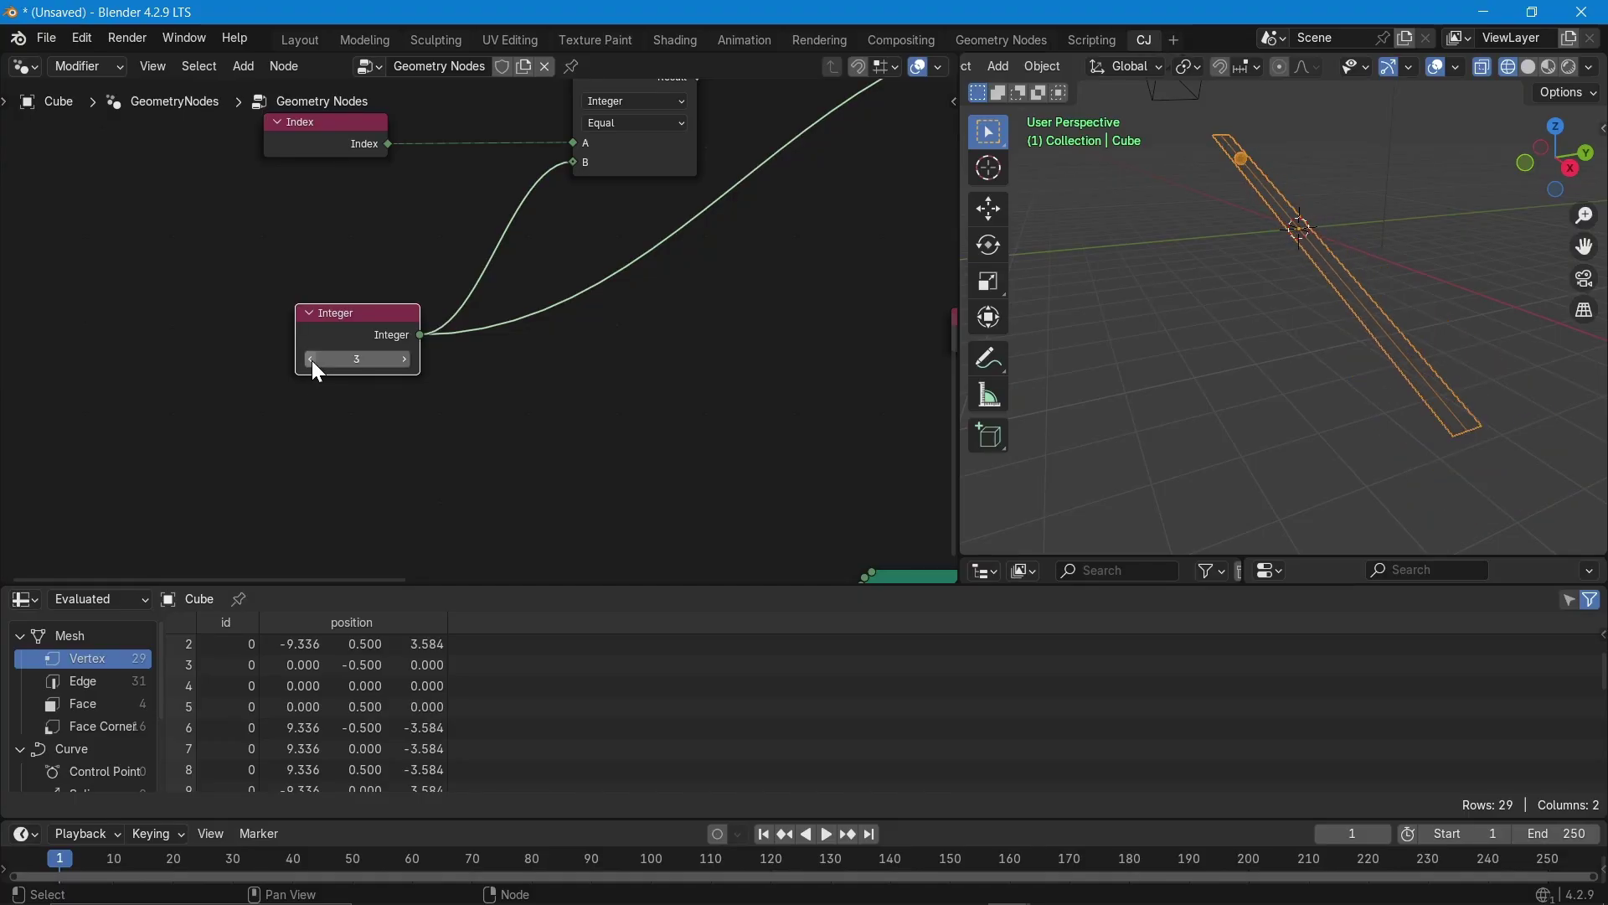
left_click(404, 362)
left_click(405, 362)
- View the ramp lengthwise from its lower end and switch the viewport to solid shading
middle_click_drag(1258, 434, 1196, 348)
scroll(1198, 386, "up", 4)
scroll(1196, 349, "down", 2)
left_click(1526, 69)
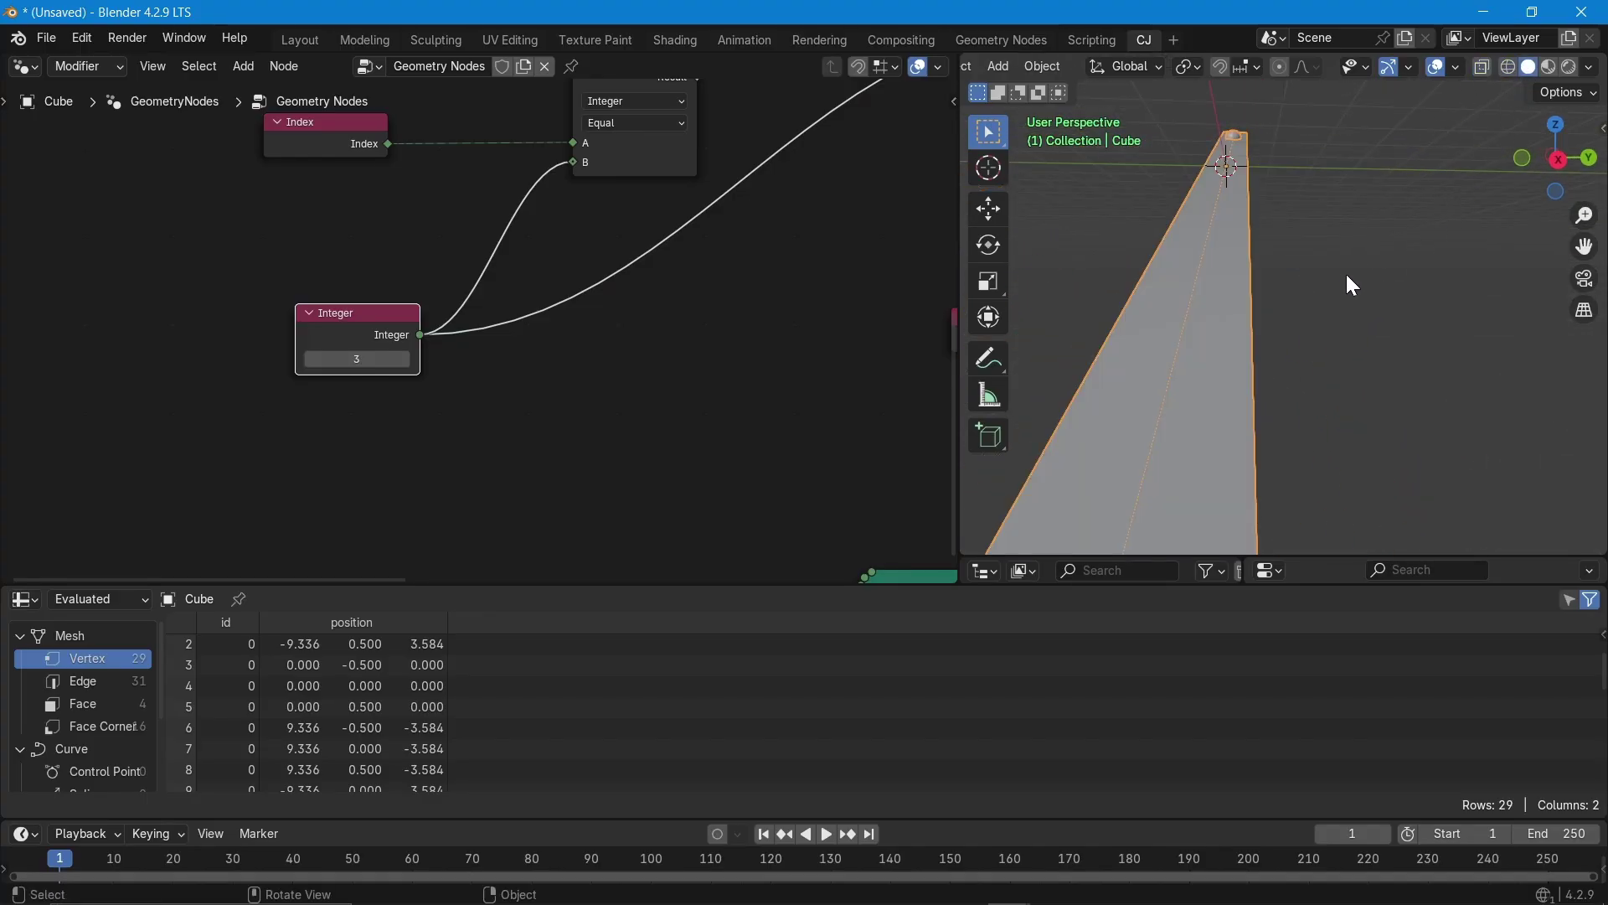
- Raise the Integer node's value stepwise to 17 to roll the sphere down the ramp
left_click(406, 360)
left_click(404, 359)
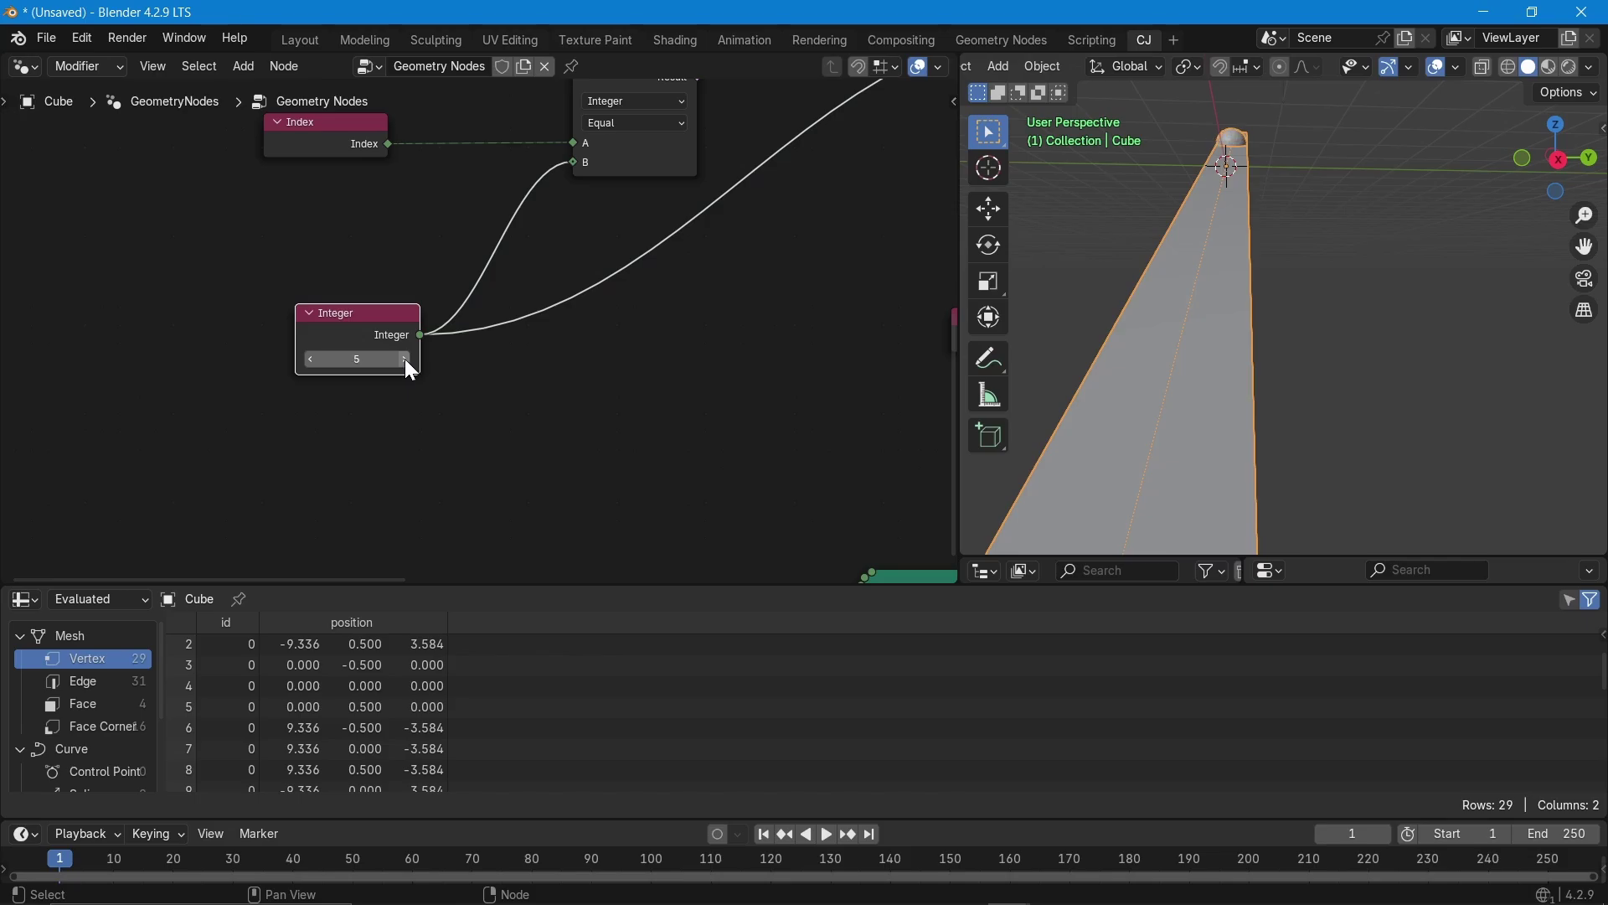
left_click(405, 359)
left_click(404, 360)
left_click(404, 360)
left_click(405, 359)
left_click(405, 359)
left_click(404, 359)
scroll(405, 360, "up", 6, "ctrl")
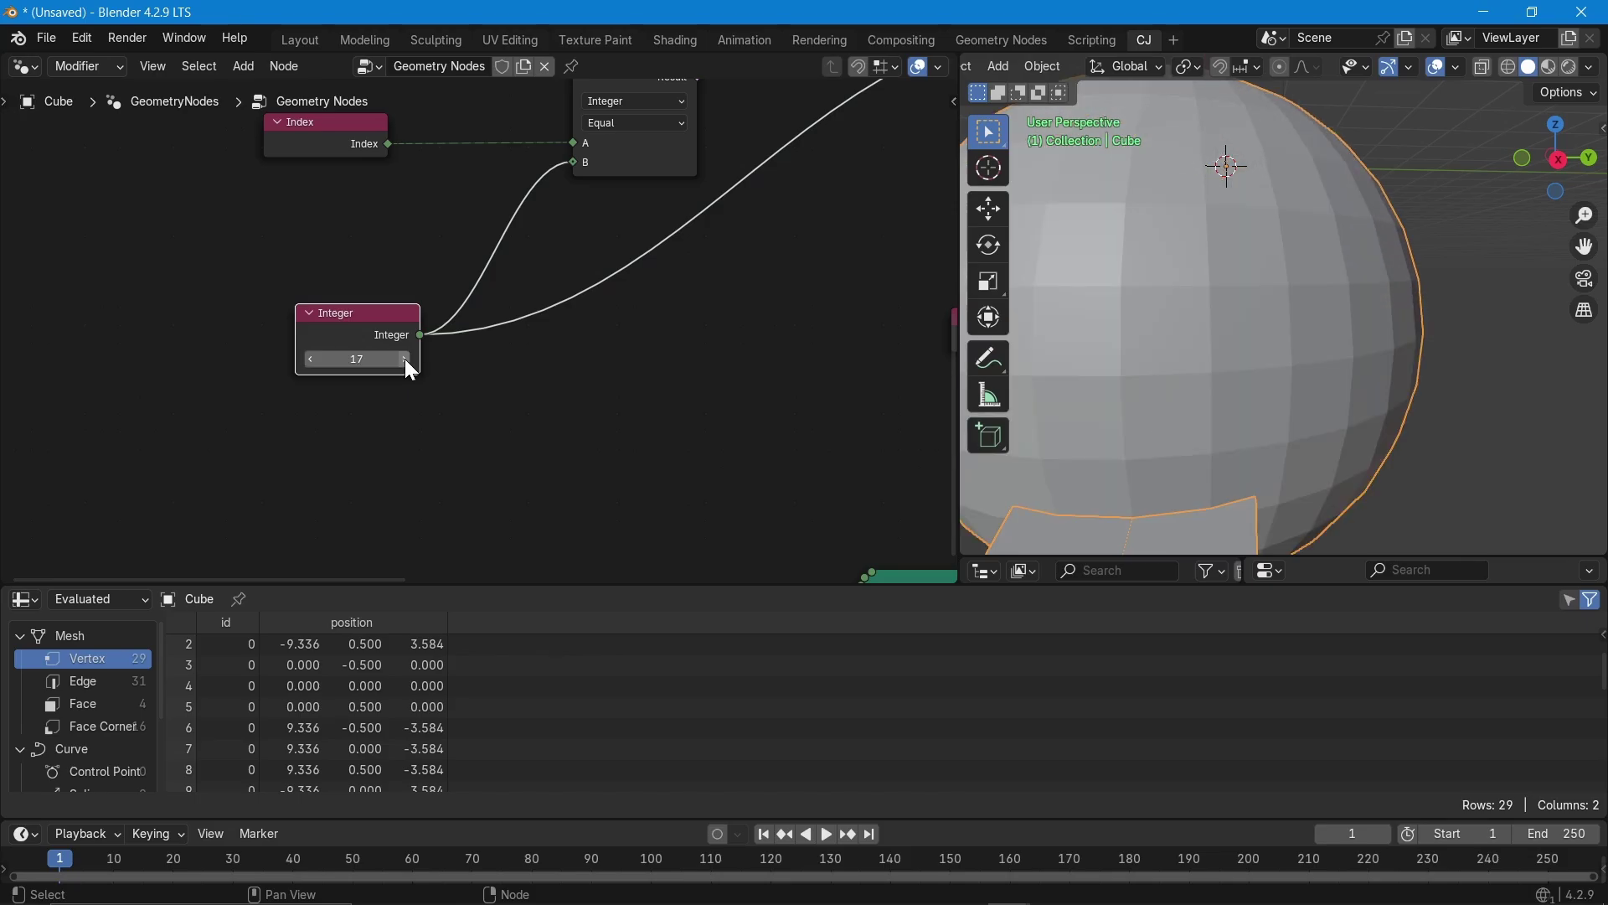
- Lower the Integer node's value stepwise to 11 to return the sphere to mid-ramp
left_click(307, 361)
left_click(308, 360)
left_click(308, 360)
left_click(308, 360)
left_click(308, 360)
left_click(308, 361)
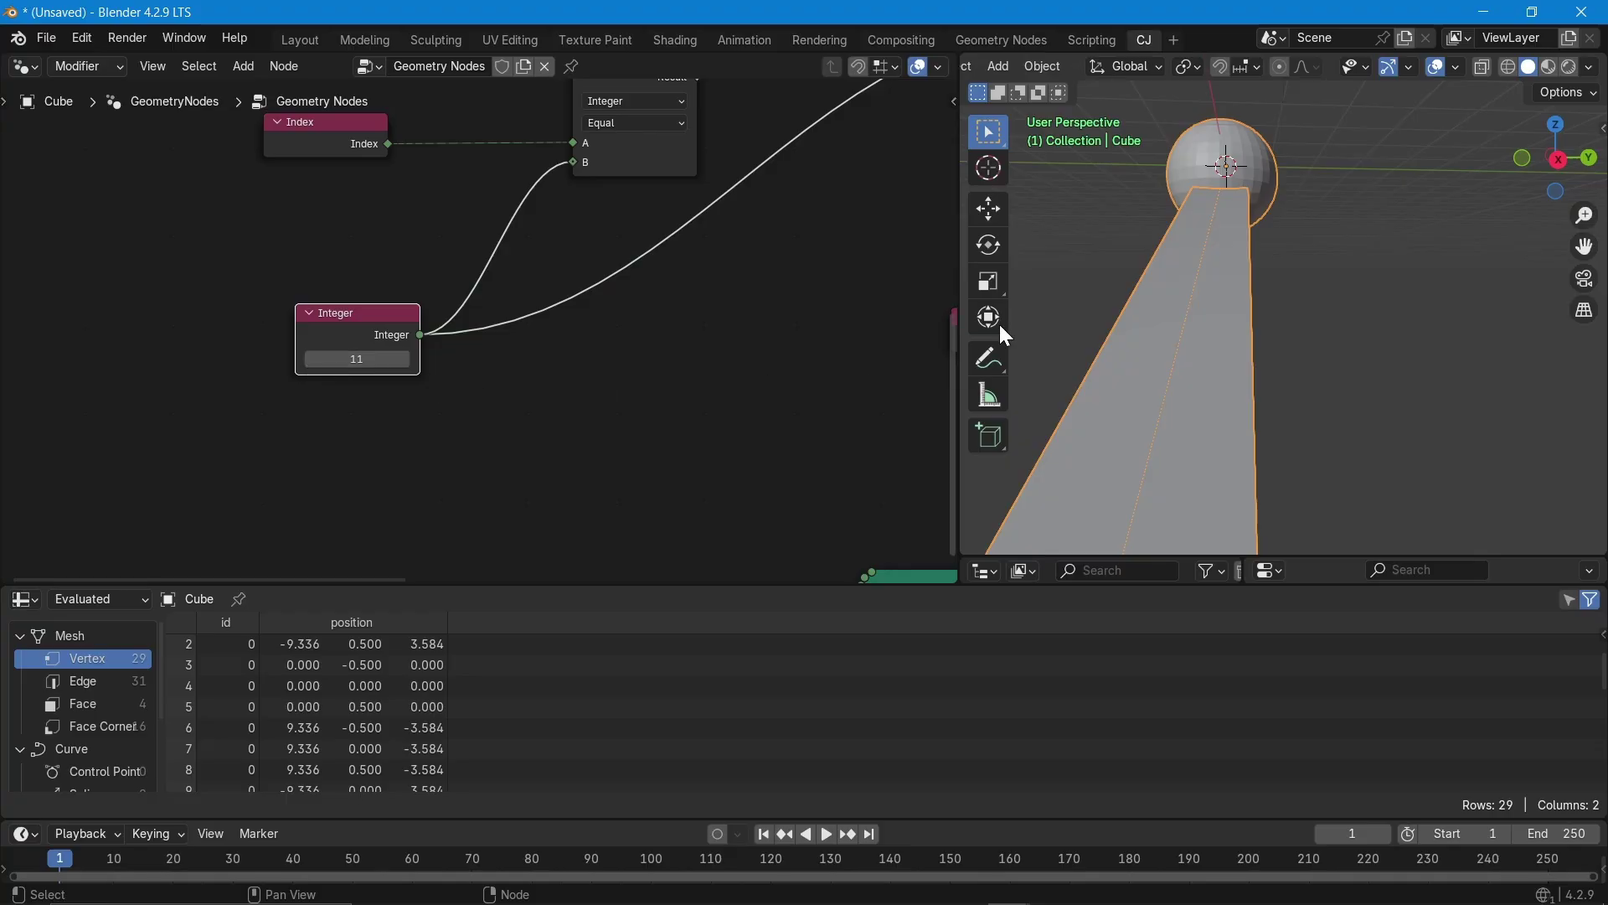
- Move the UV Sphere node away from Instance on Points to a free spot above the ID node
scroll(1092, 269, "down", 4)
middle_click_drag(1092, 268, 1251, 344)
middle_click_drag(538, 387, 541, 523)
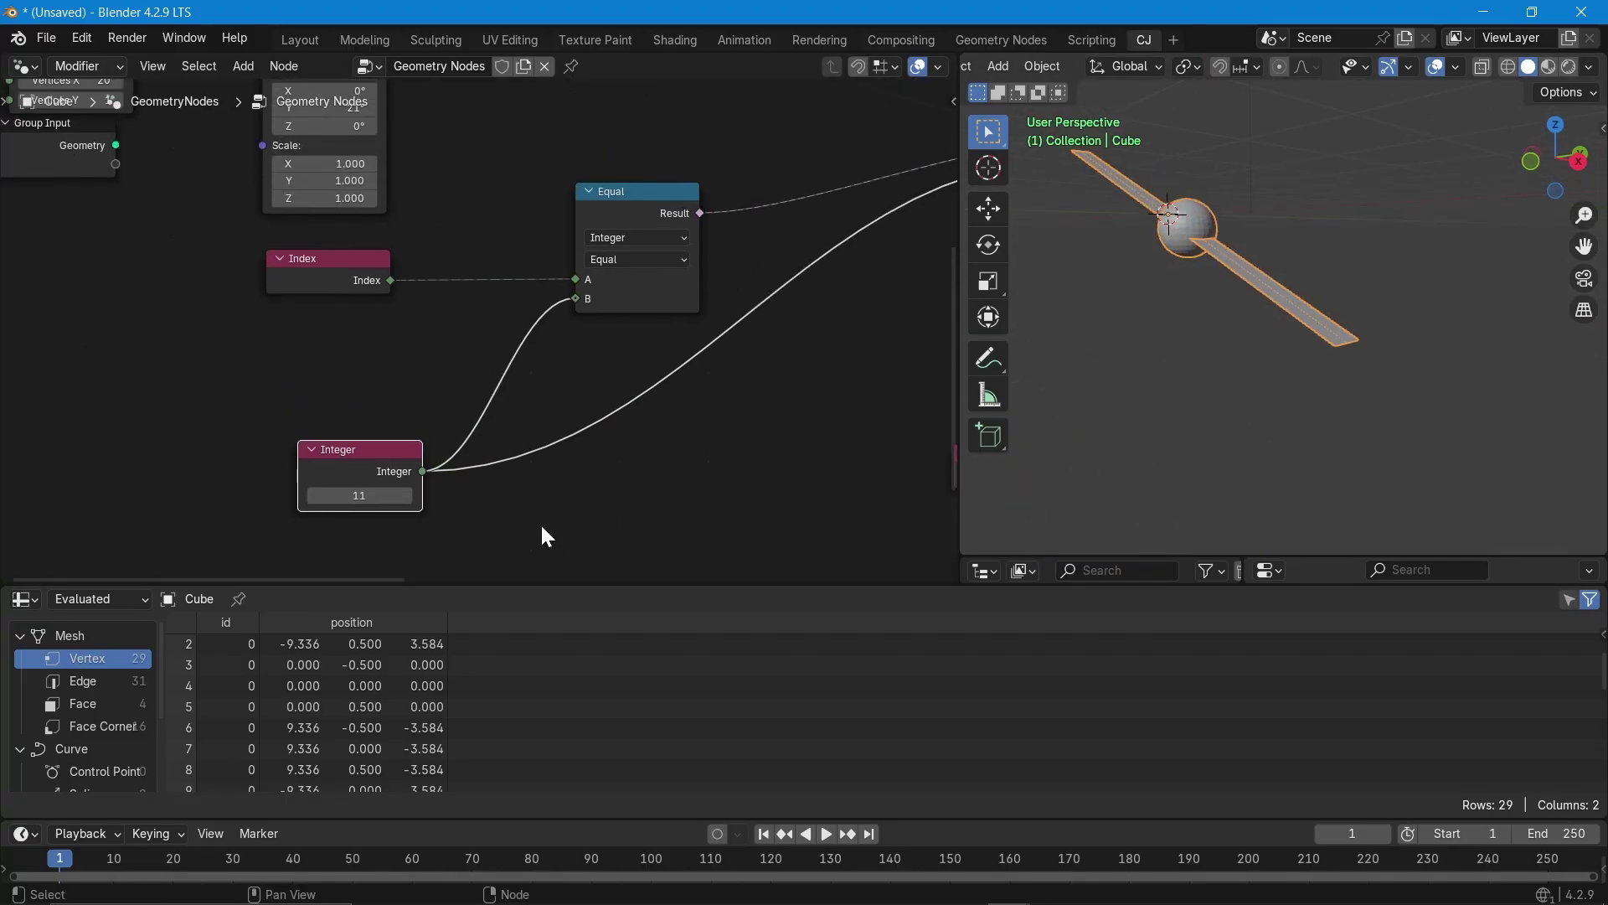
middle_click_drag(407, 346, 444, 501)
middle_click_drag(386, 400, 228, 200)
scroll(501, 397, "down", 3)
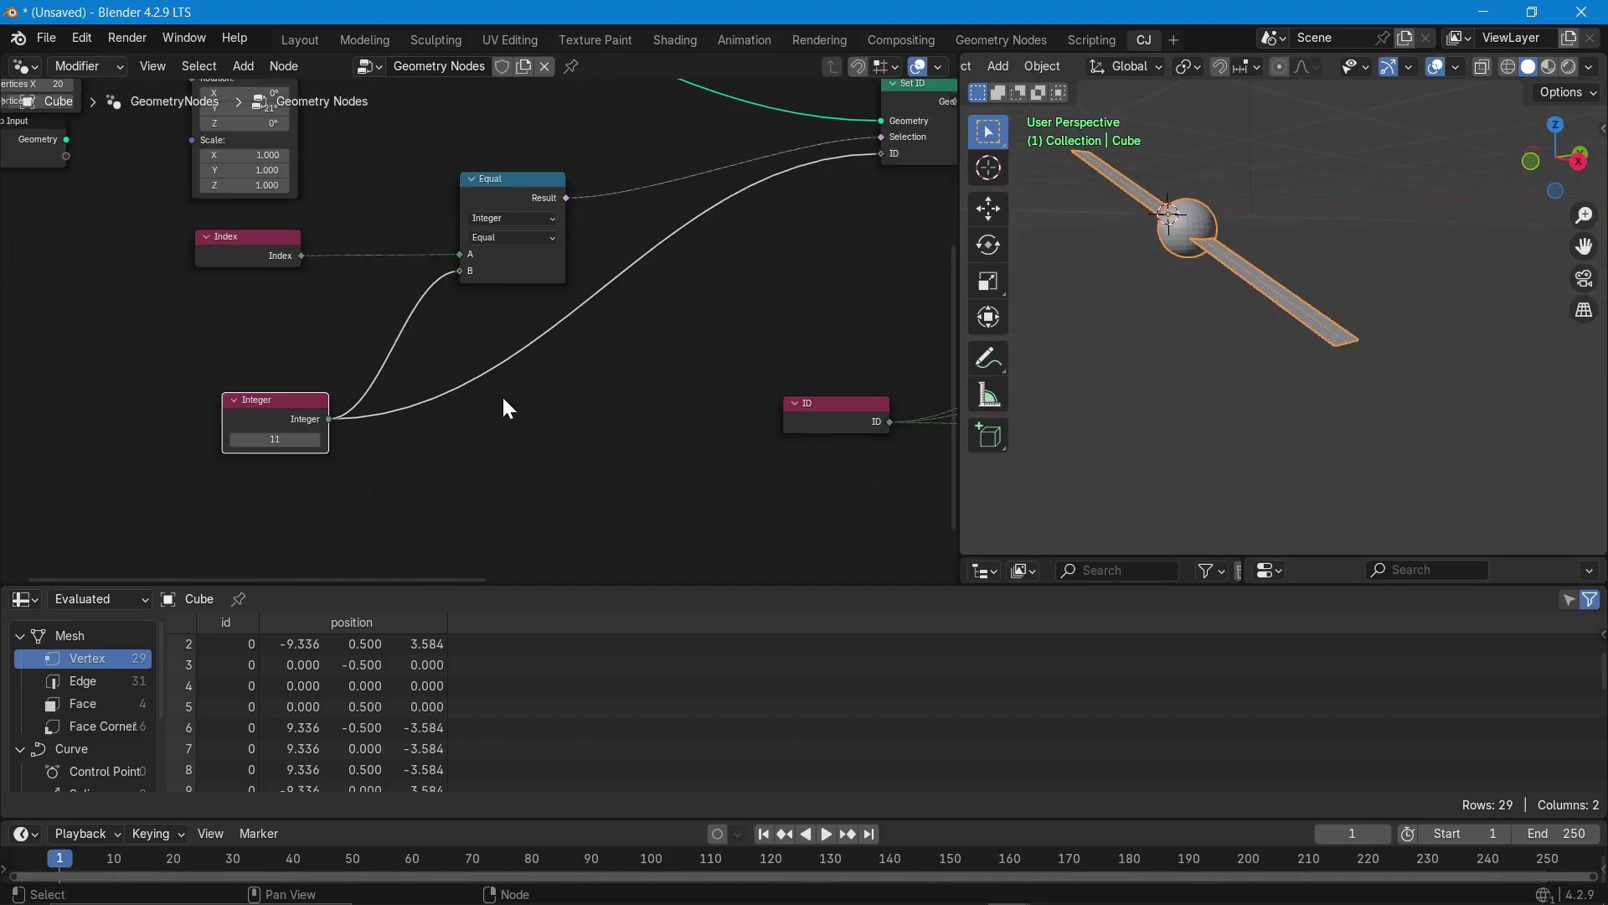
middle_click_drag(508, 429, 572, 397)
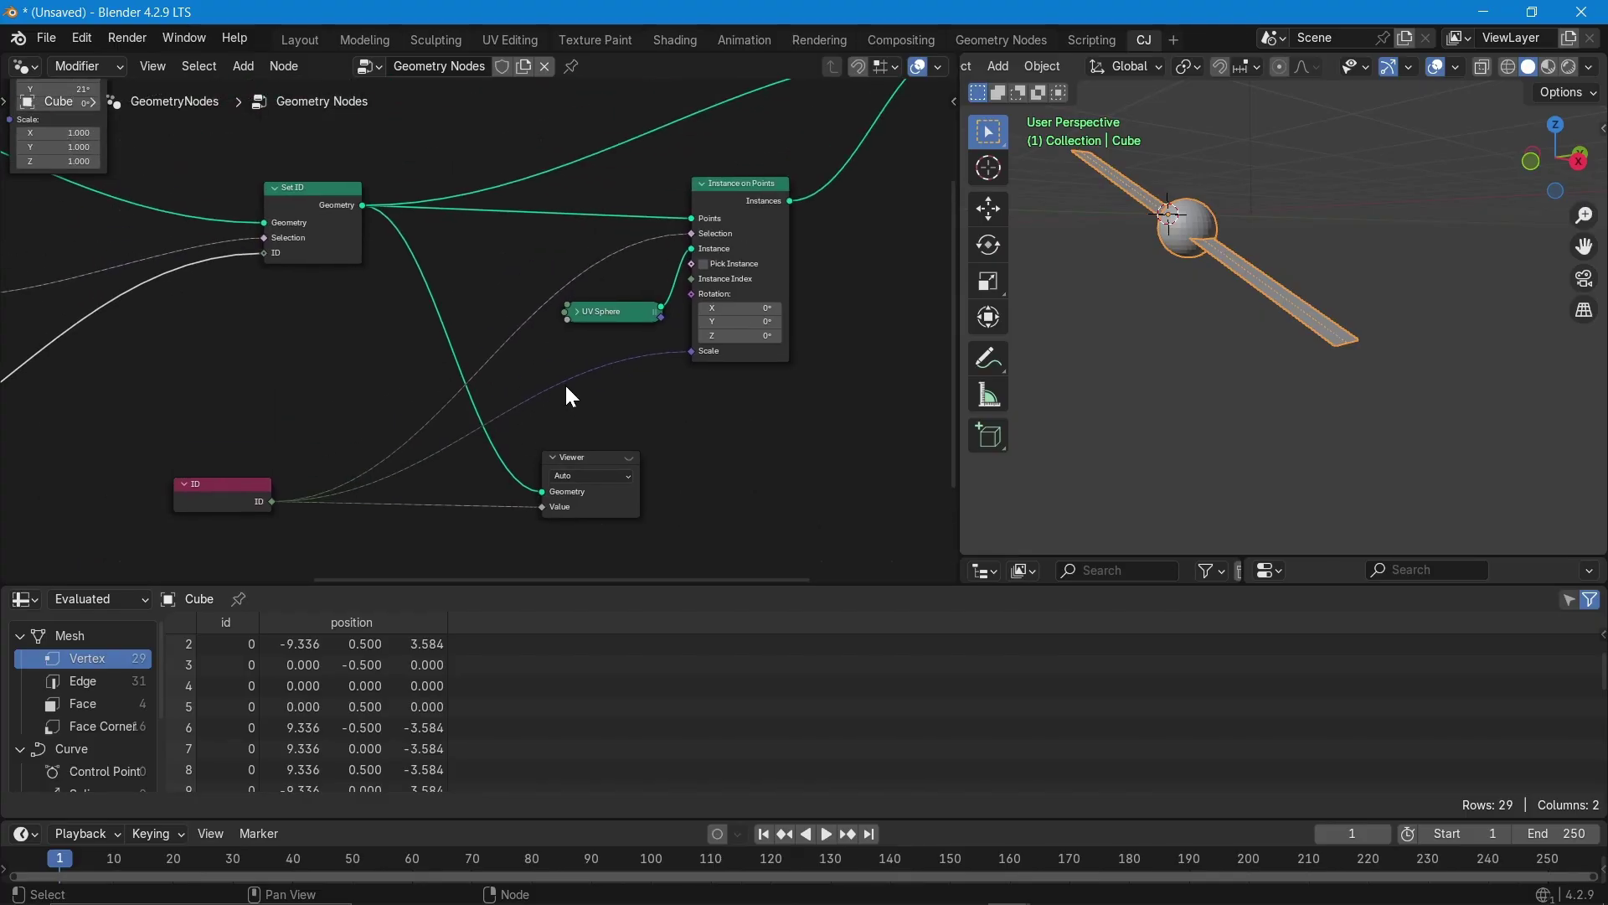
left_click_drag(592, 323, 105, 393)
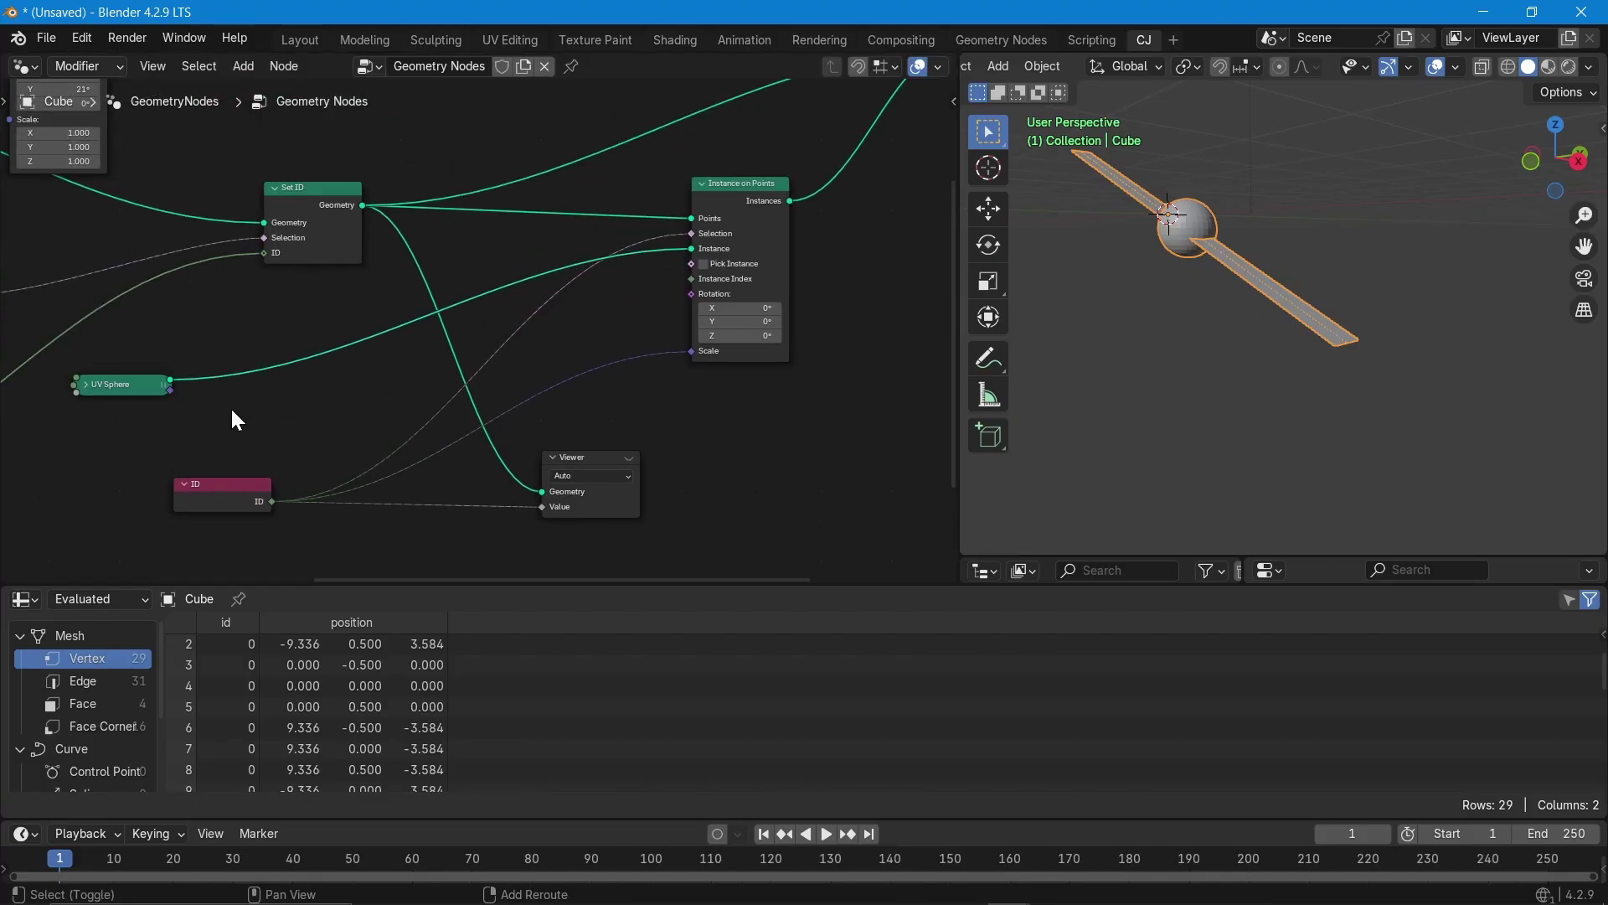
- Insert a Transform Geometry node on the link between UV Sphere and Instance on Points
key("shift+a")
type("tra")
key("Return")
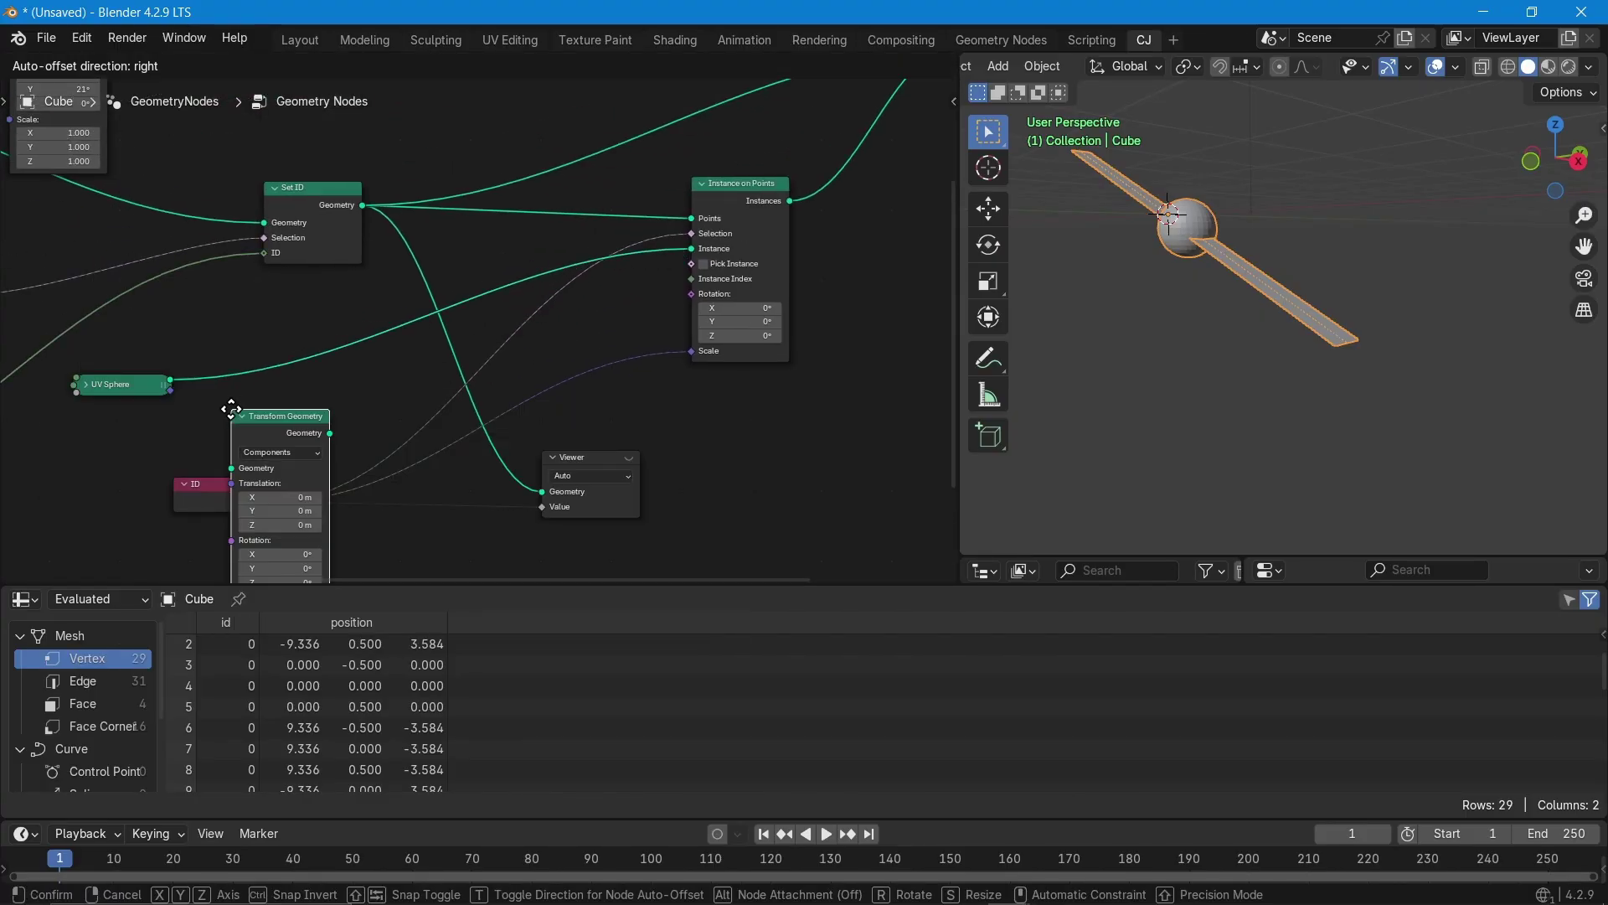
left_click(242, 324)
- Set the sphere's Transform Geometry Translation Z to 1 m
scroll(311, 445, "up", 3)
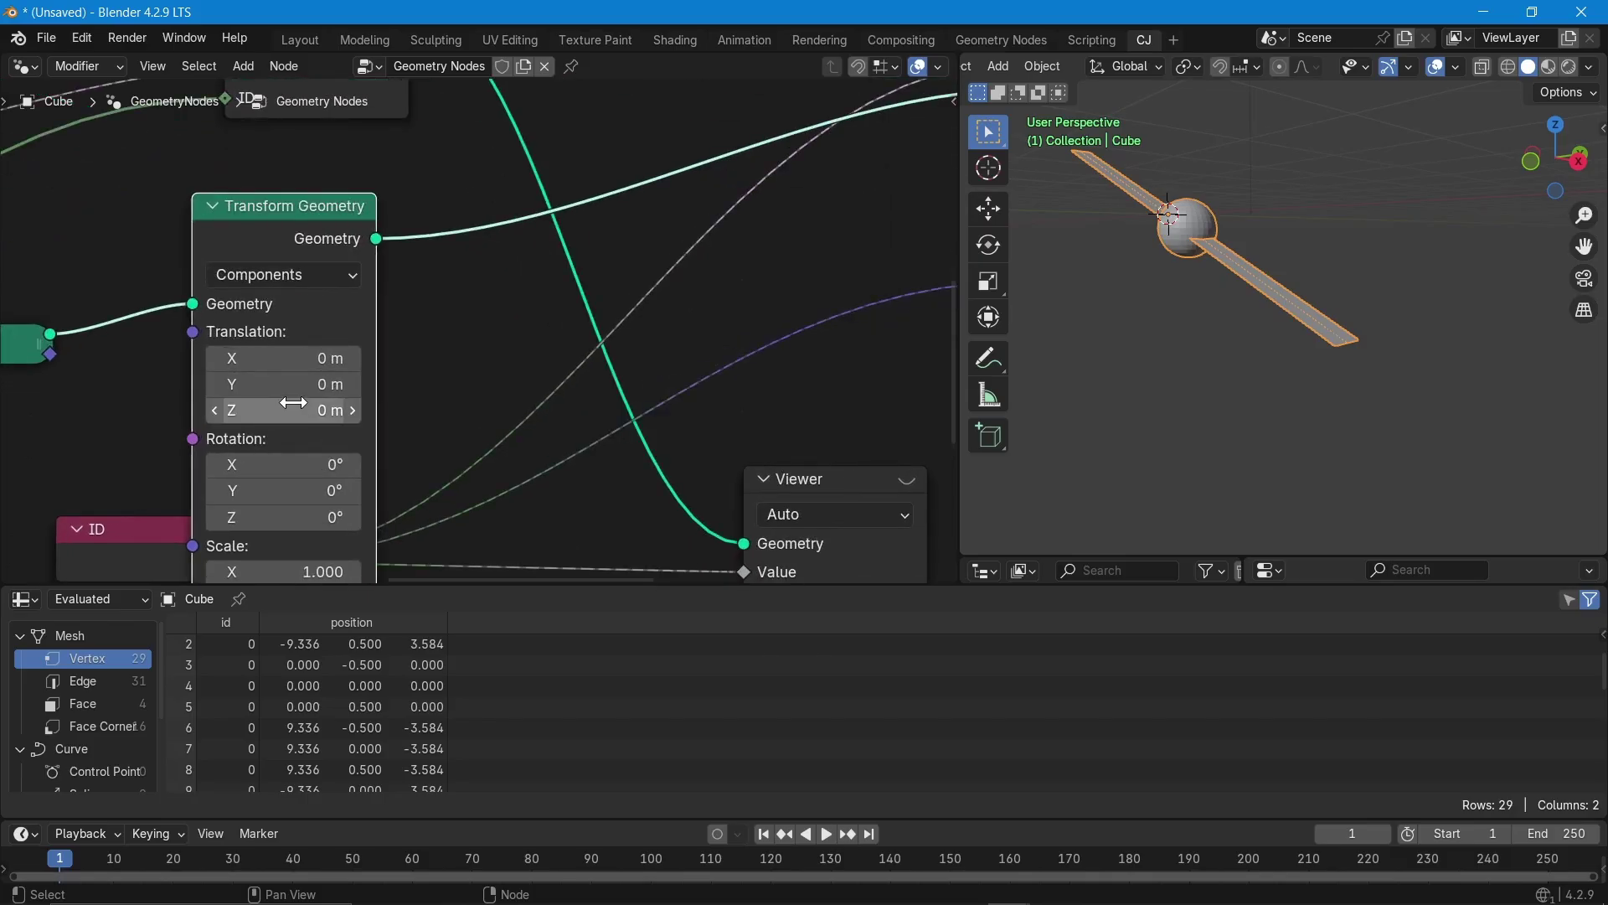
left_click(296, 405)
type("1")
key("Return")
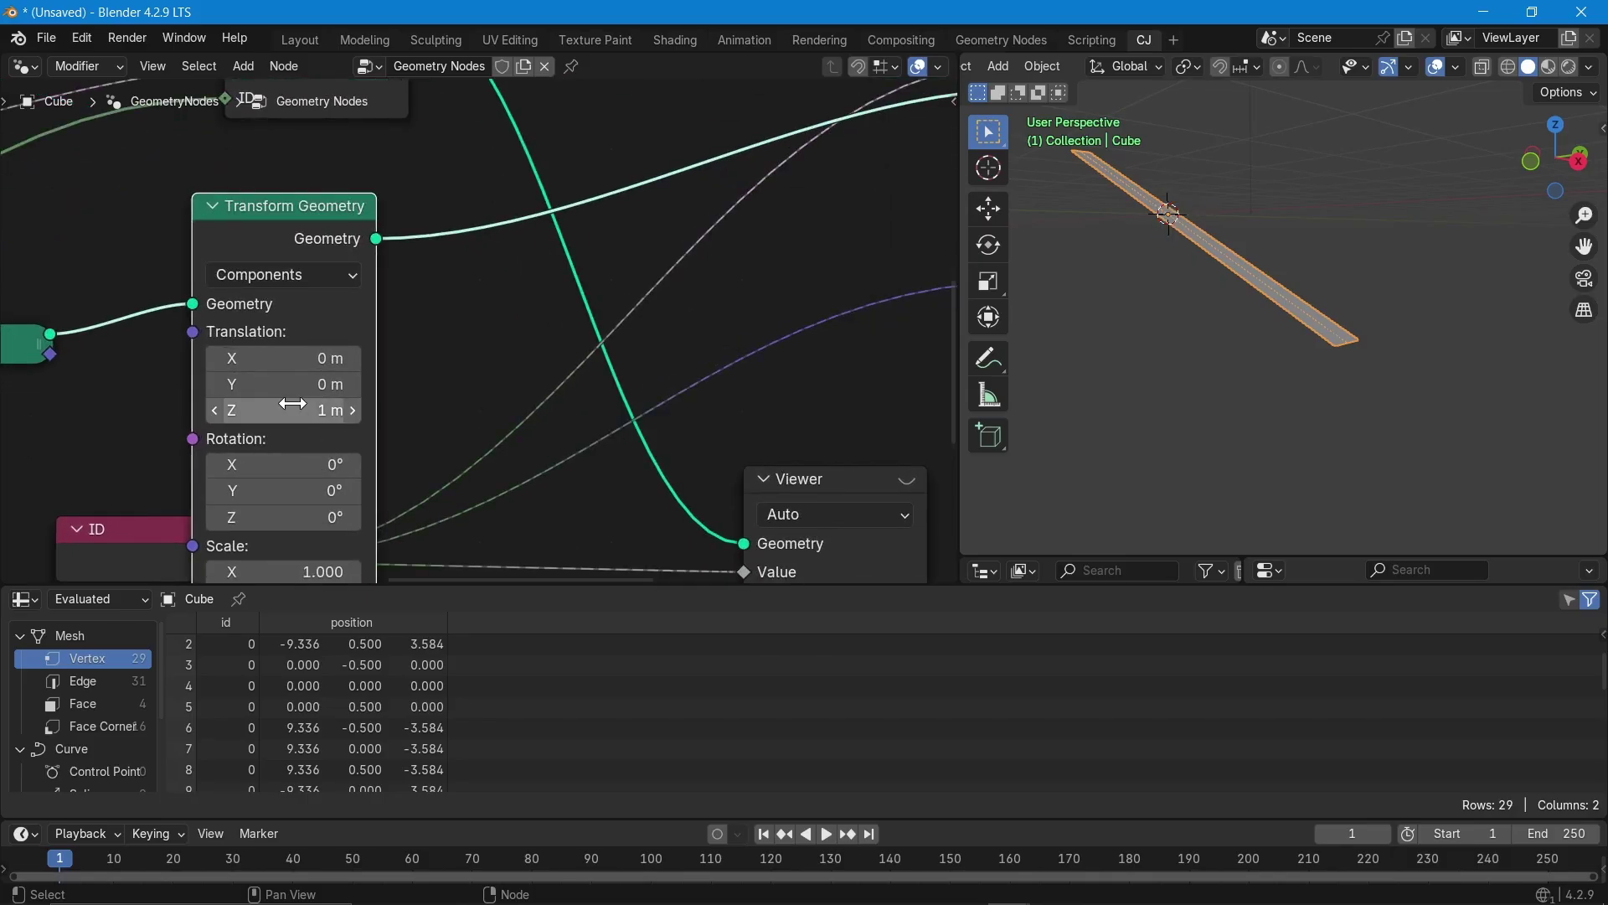
- Set the sphere's Transform Geometry Translation Z to 0.1 m and collapse the node
middle_click_drag(1307, 351, 1424, 402)
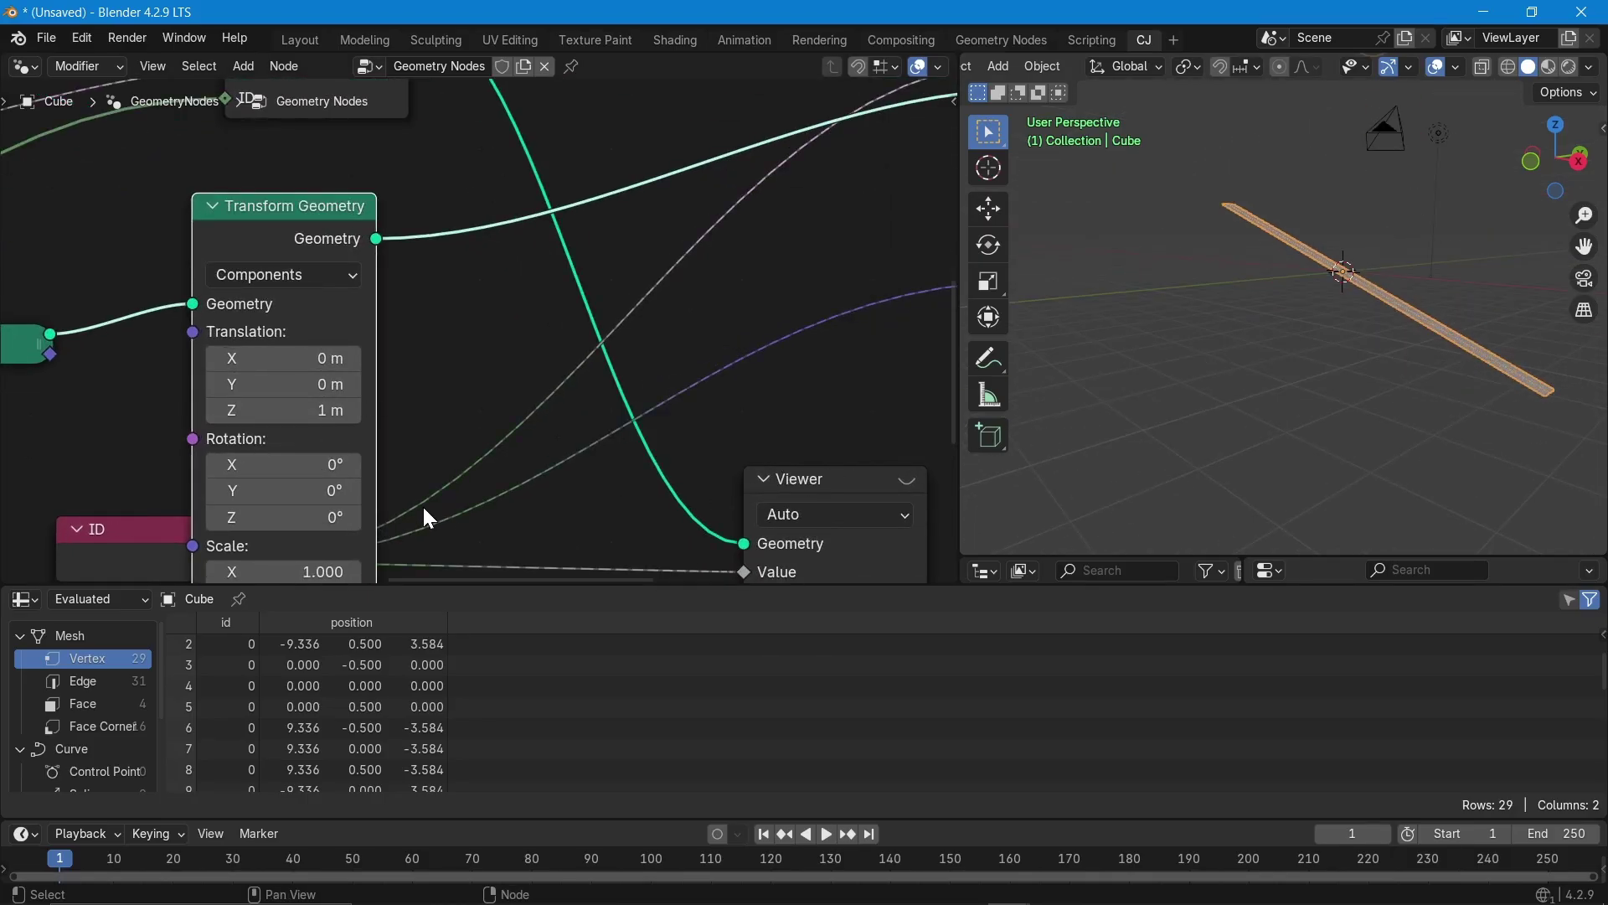
left_click(240, 410)
type("0")
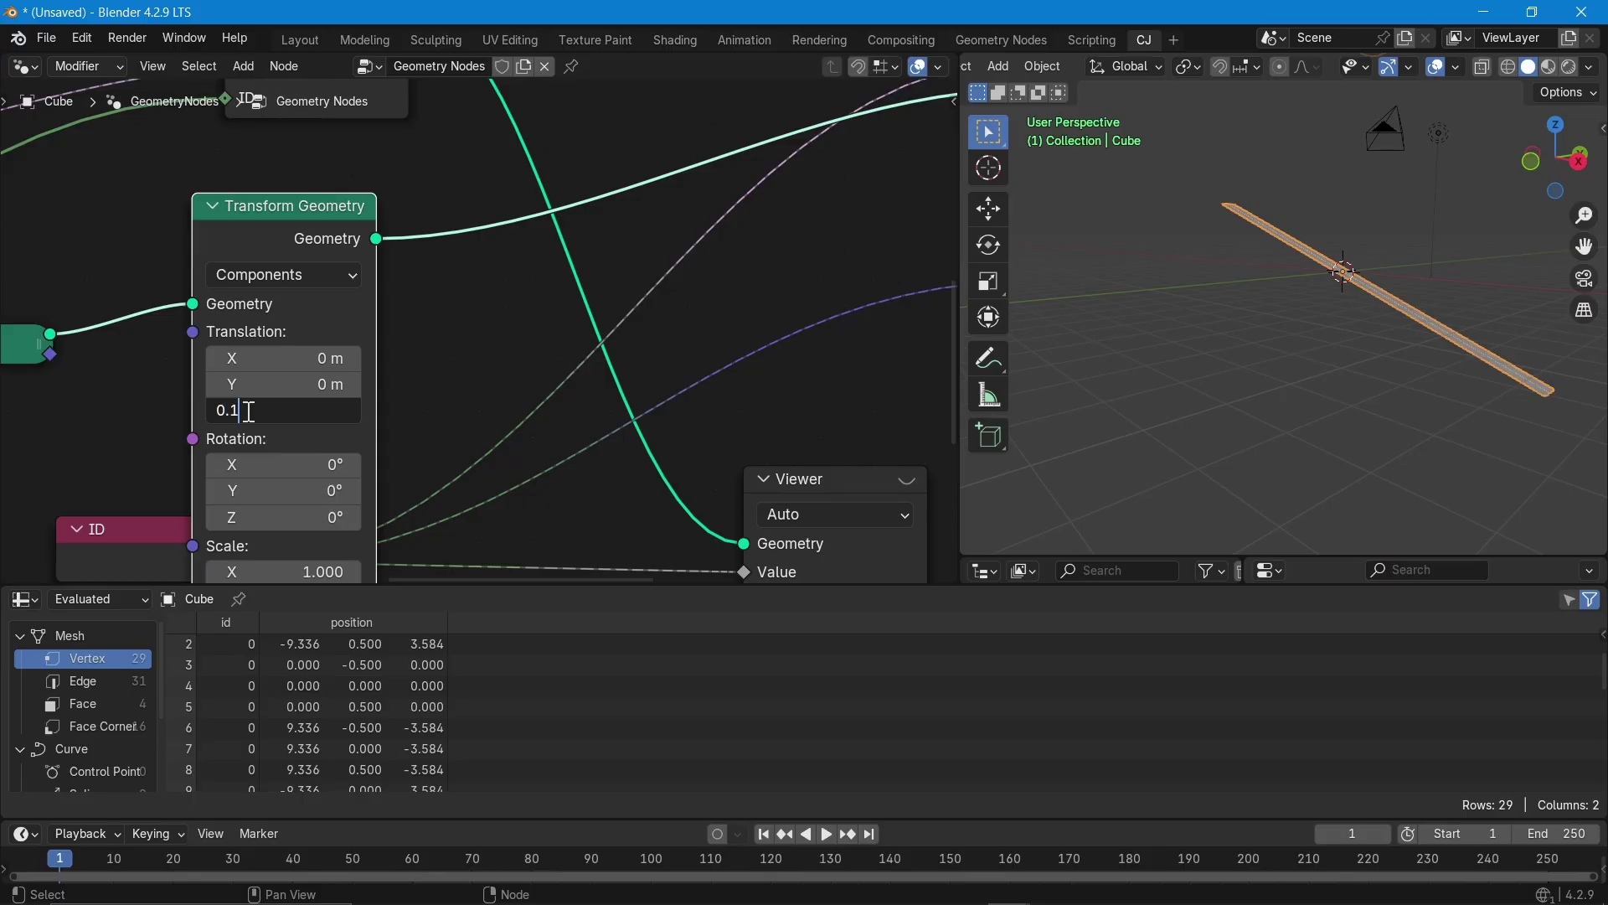
type(".1")
key("Return")
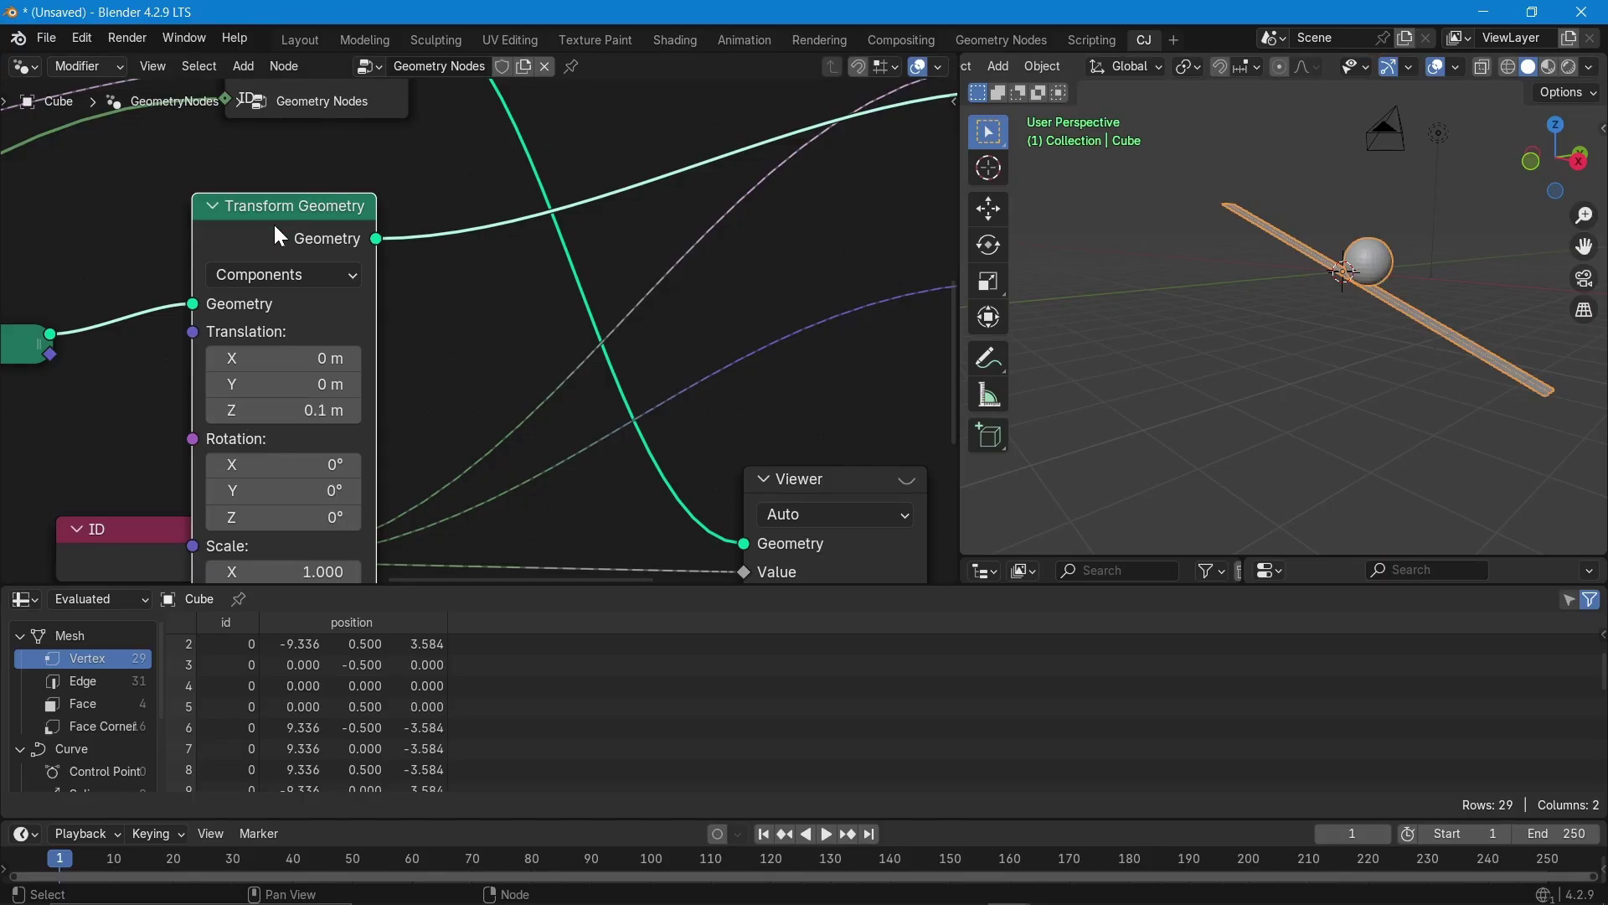
left_click(220, 203)
- Lower the Integer node's value to 10 to test the raised sphere on the ramp
middle_click_drag(1155, 295, 1439, 347)
scroll(450, 394, "down", 6)
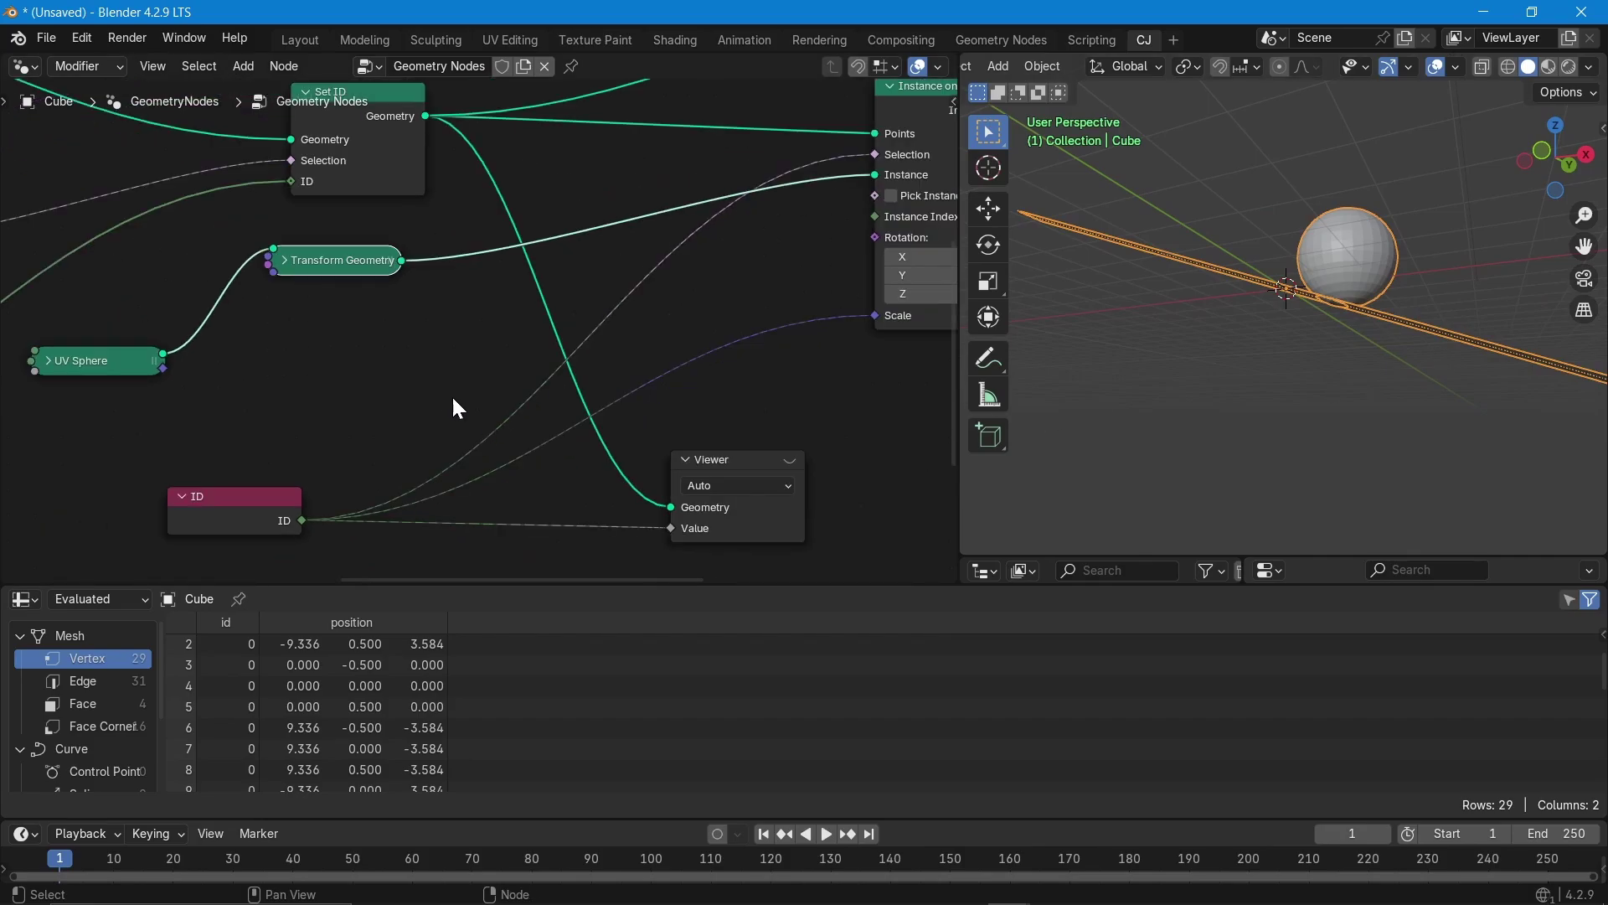
middle_click_drag(425, 408, 854, 348)
middle_click_drag(416, 411, 585, 387)
scroll(486, 470, "up", 4)
middle_click_drag(159, 481, 287, 469)
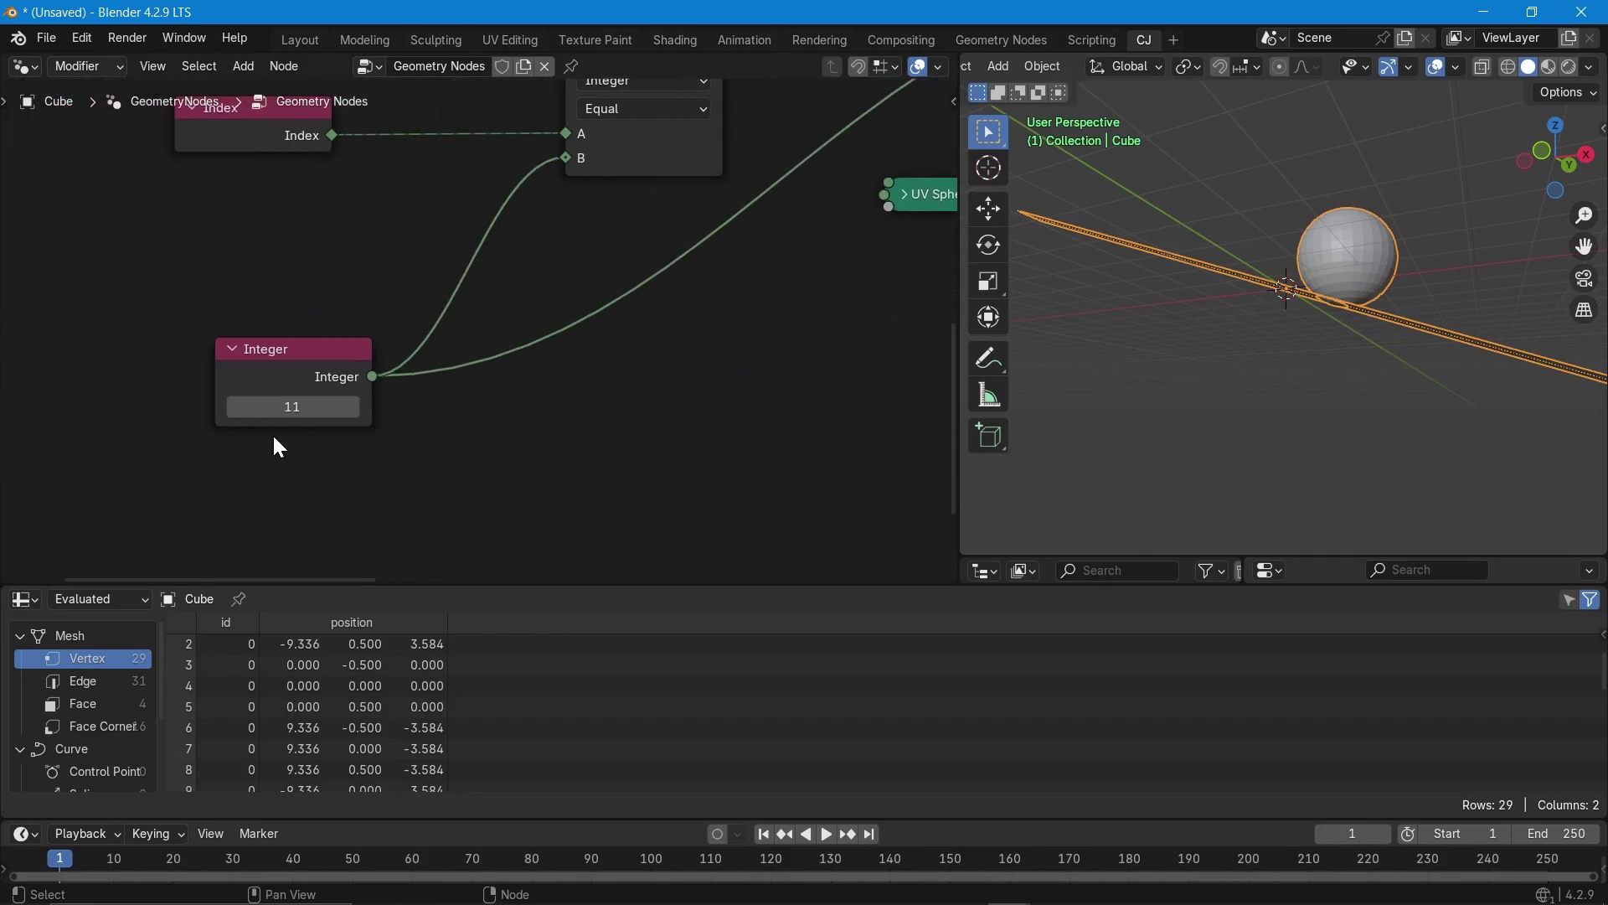
left_click_drag(282, 407, 285, 407)
left_click(235, 406)
- View the whole ramp from above and set the Integer node's value to 13
scroll(1192, 325, "down", 2)
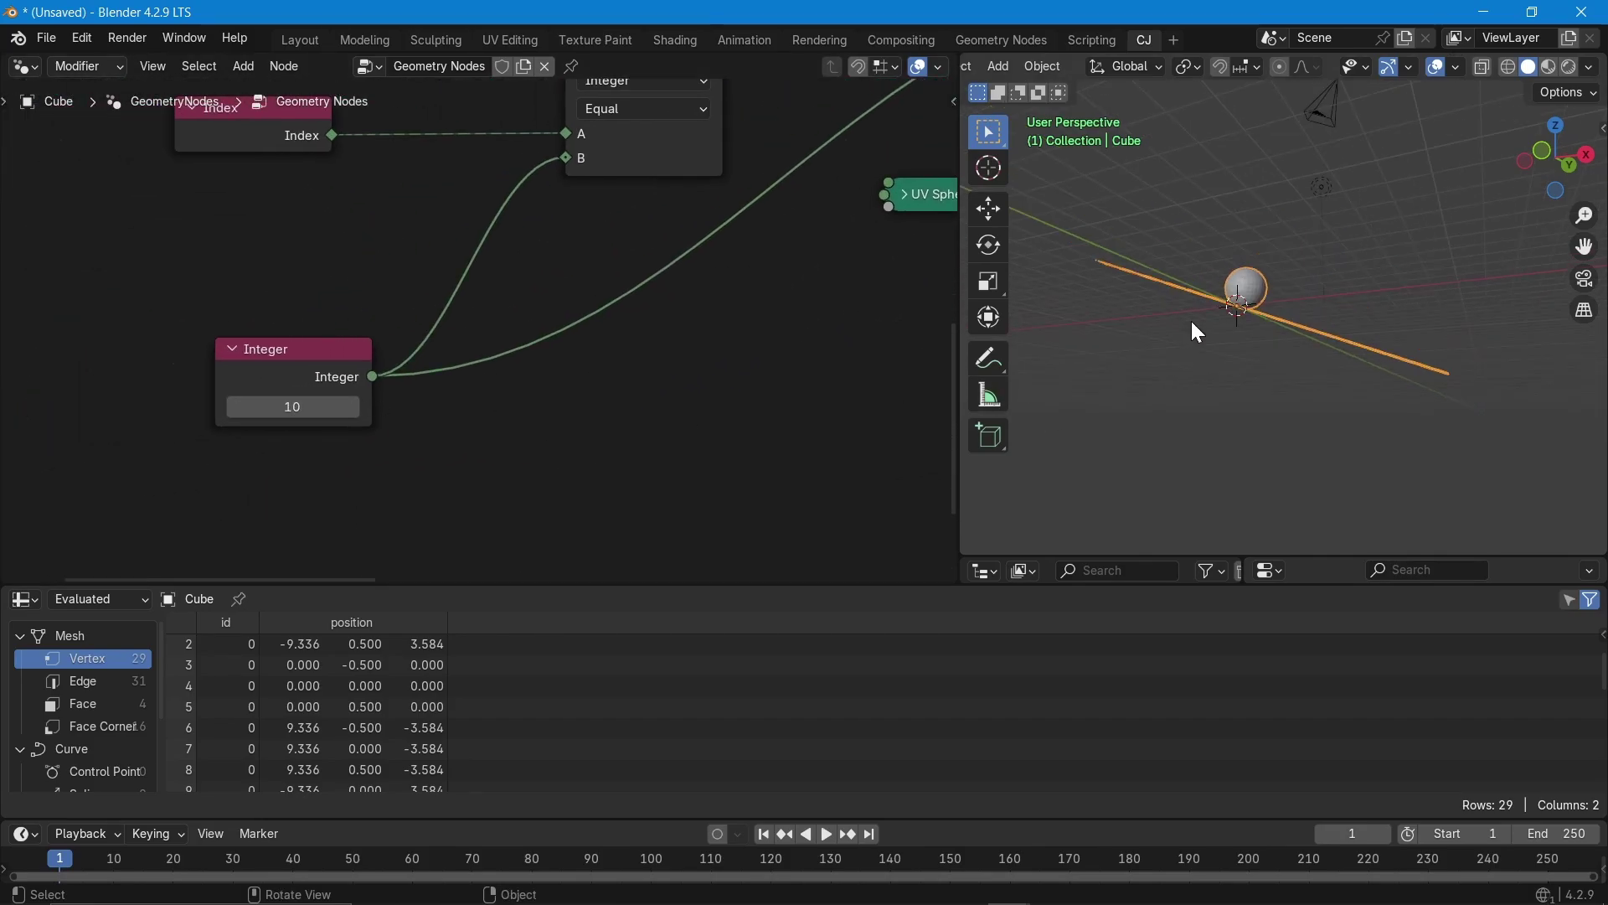
middle_click_drag(1191, 325, 1127, 421)
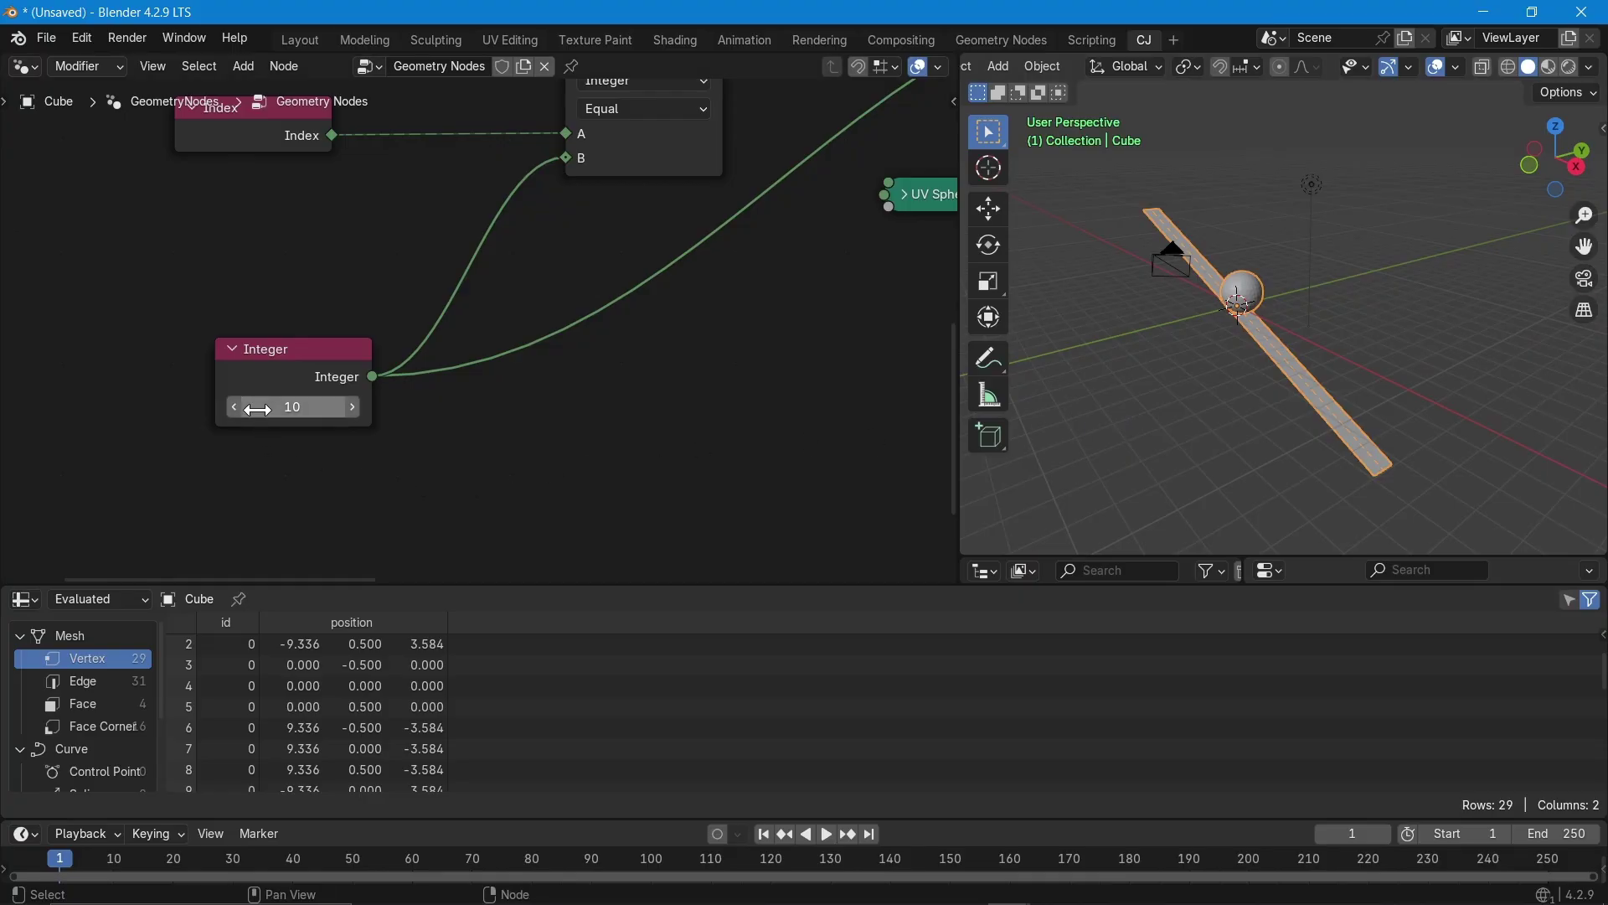
left_click_drag(280, 407, 345, 406)
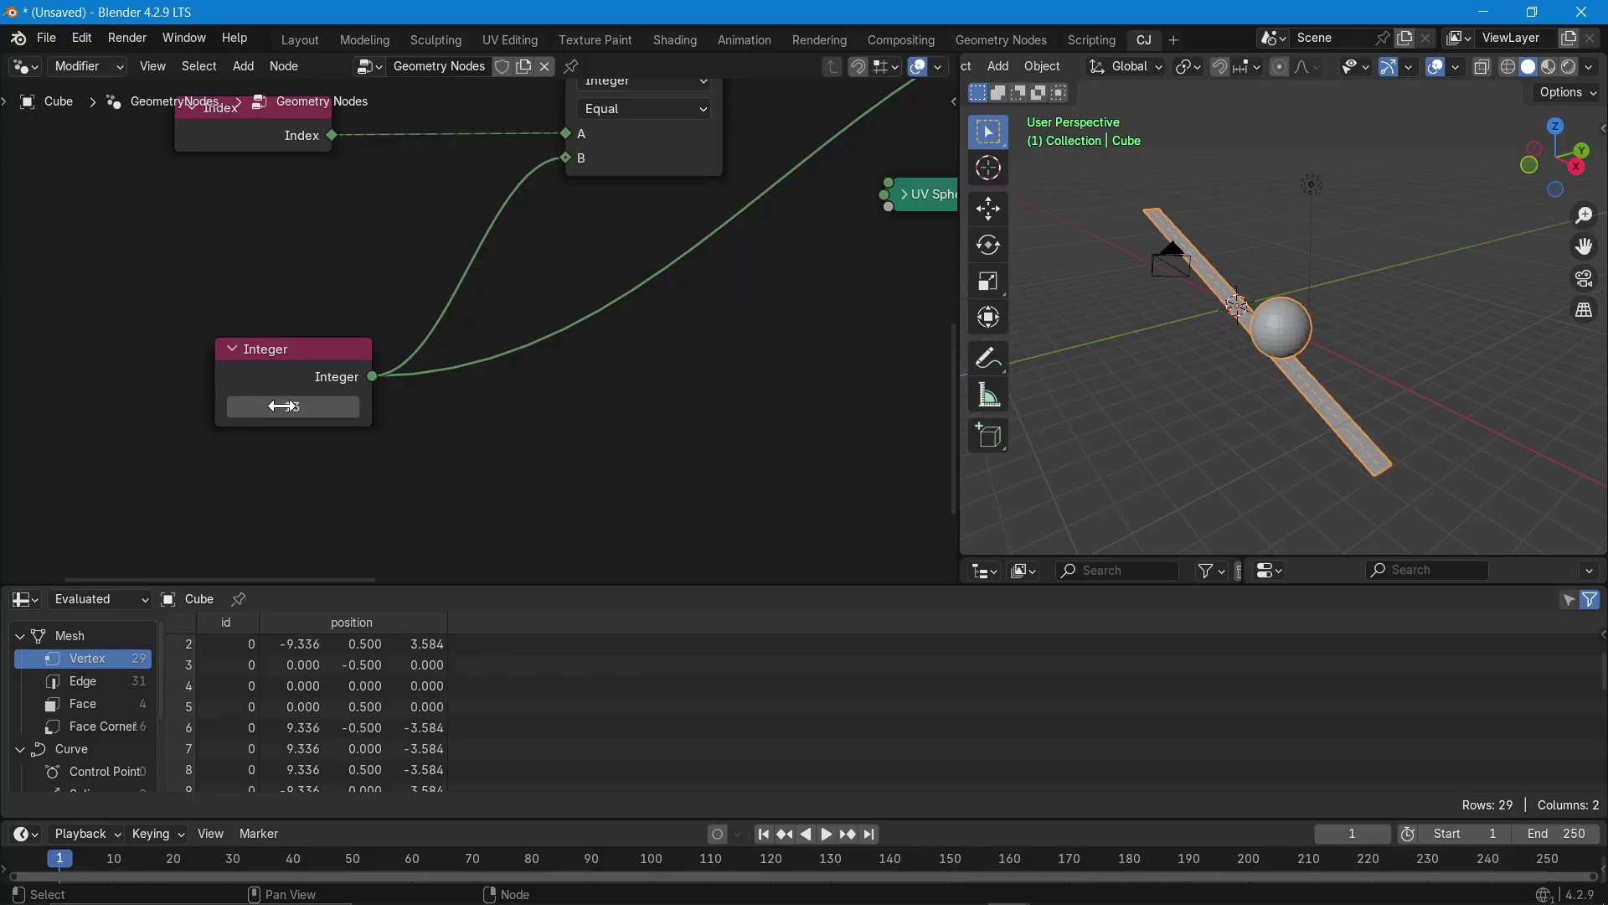
scroll(480, 444, "down", 2)
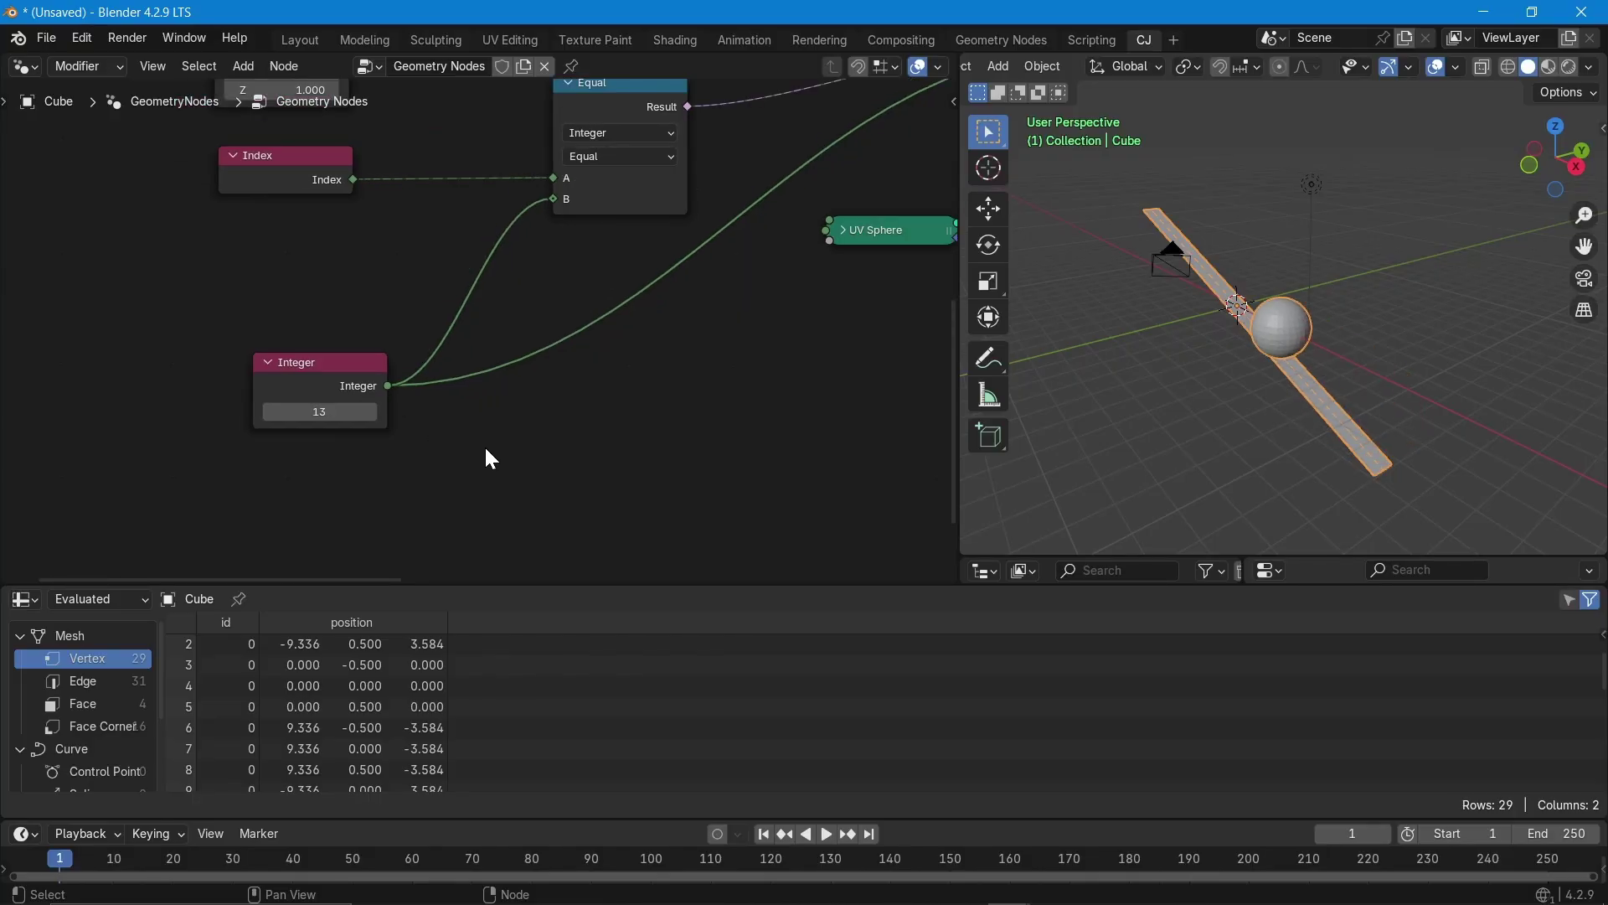
scroll(486, 450, "down", 2)
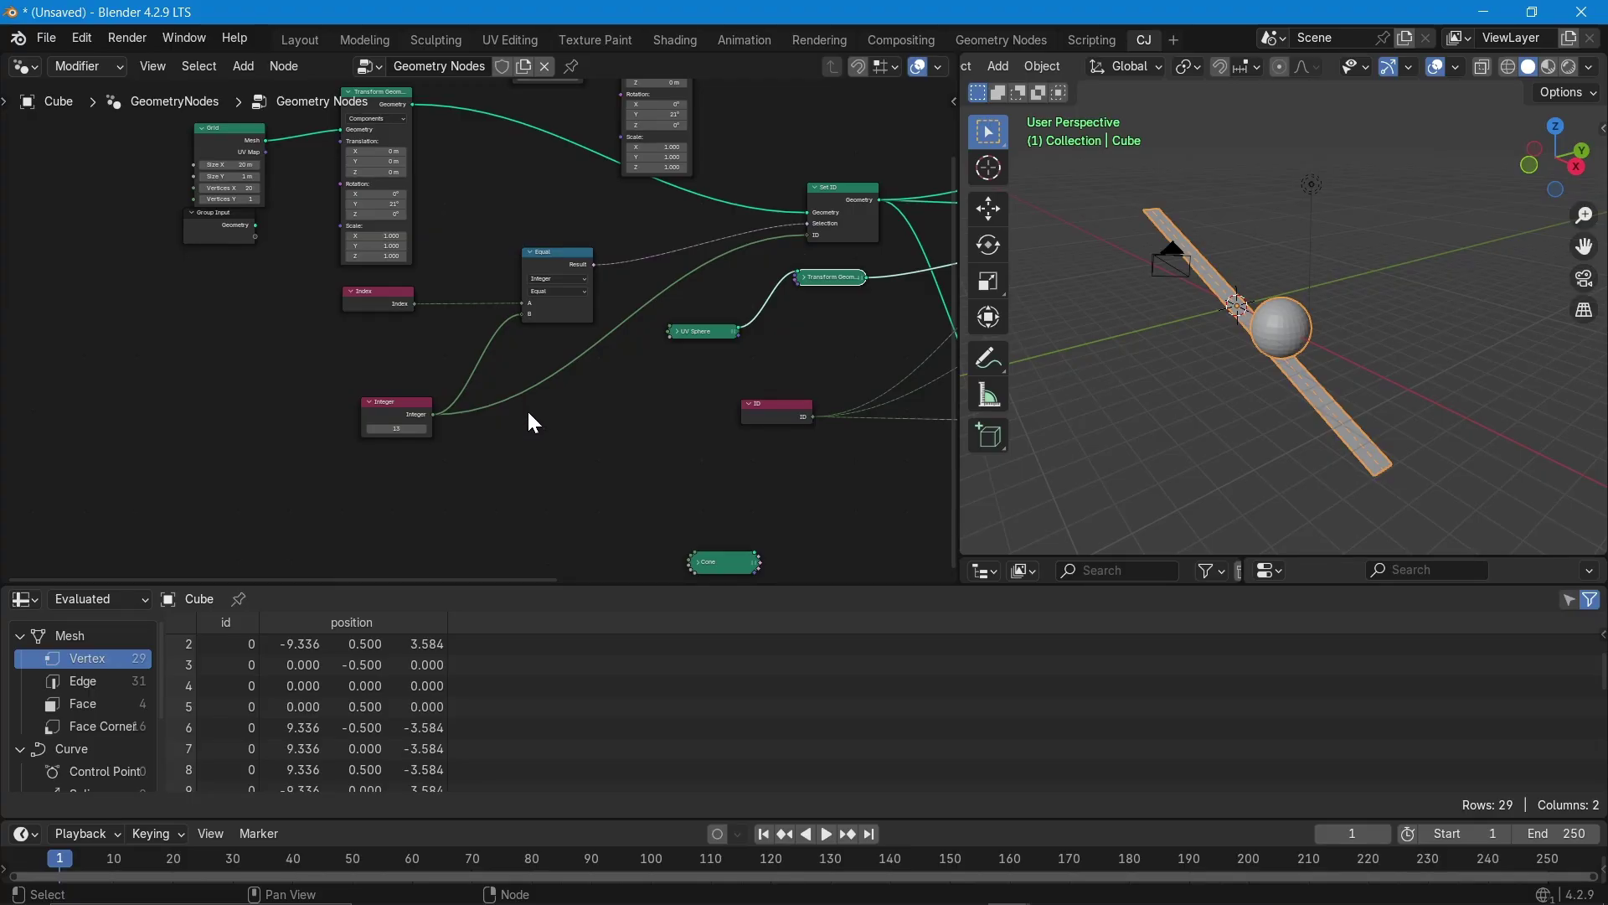
middle_click_drag(474, 454, 122, 435)
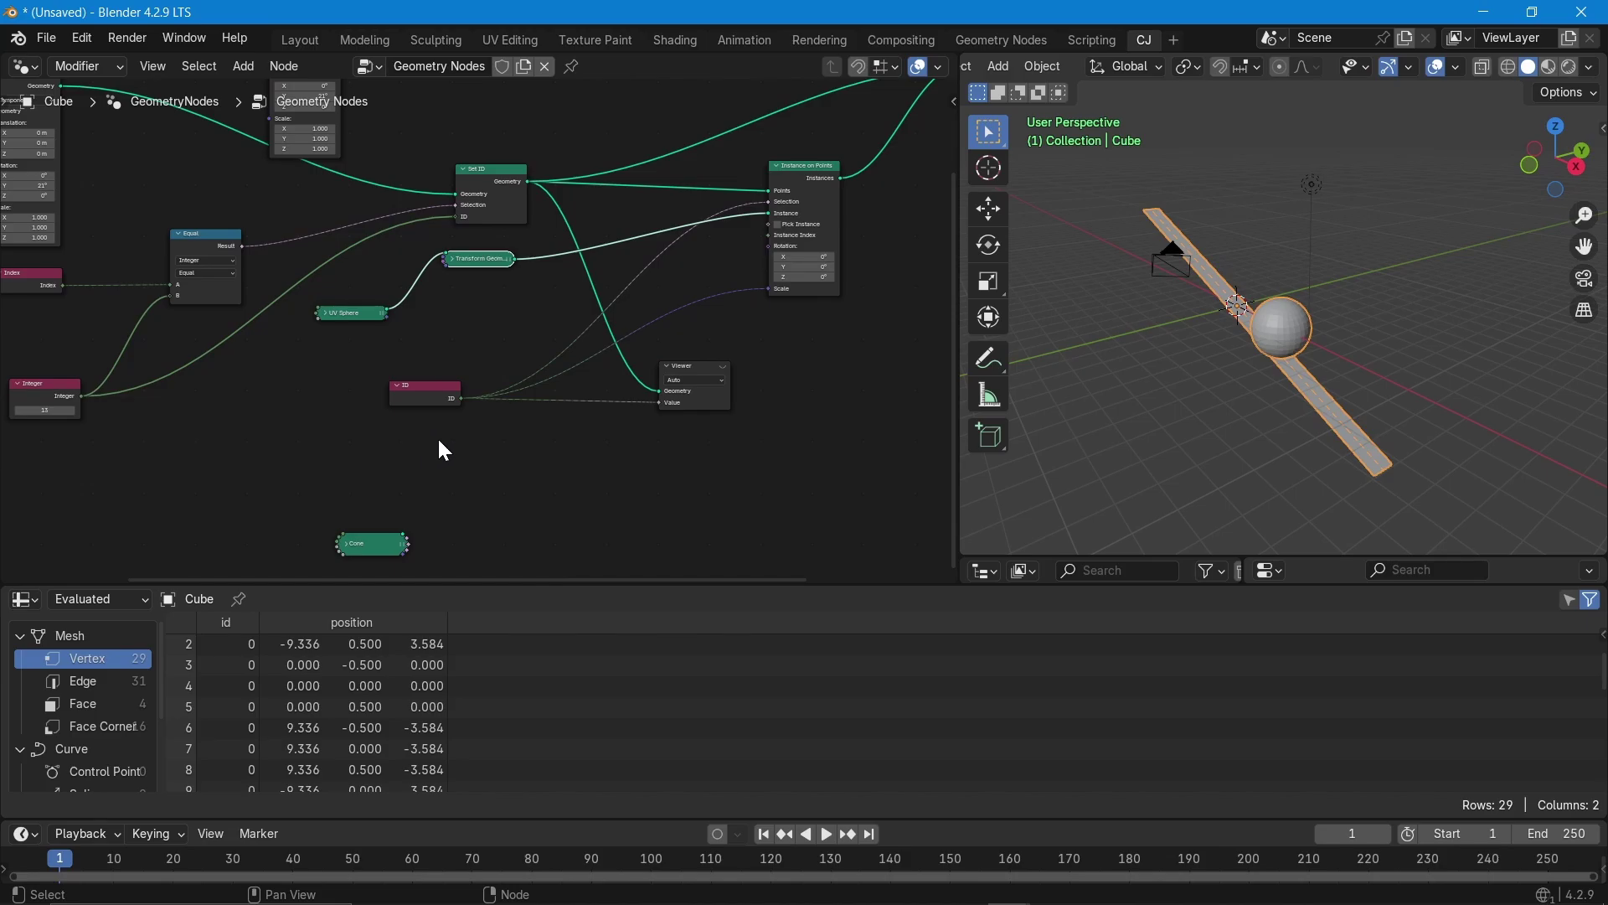
scroll(440, 444, "up", 2)
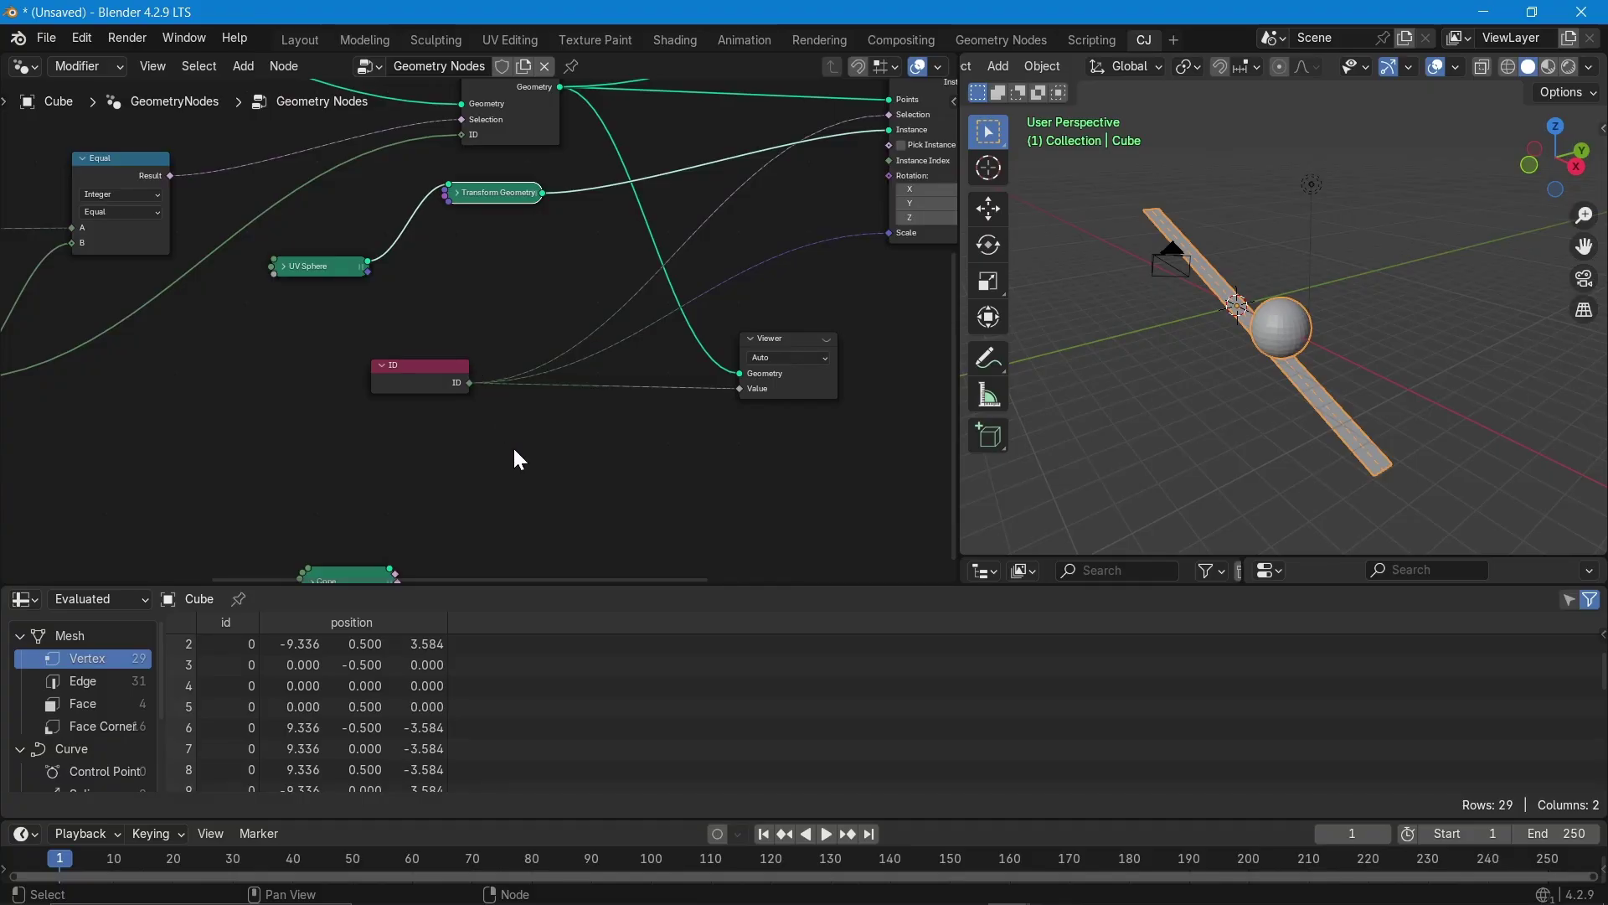
middle_click_drag(1295, 417, 1409, 419)
scroll(678, 416, "down", 1)
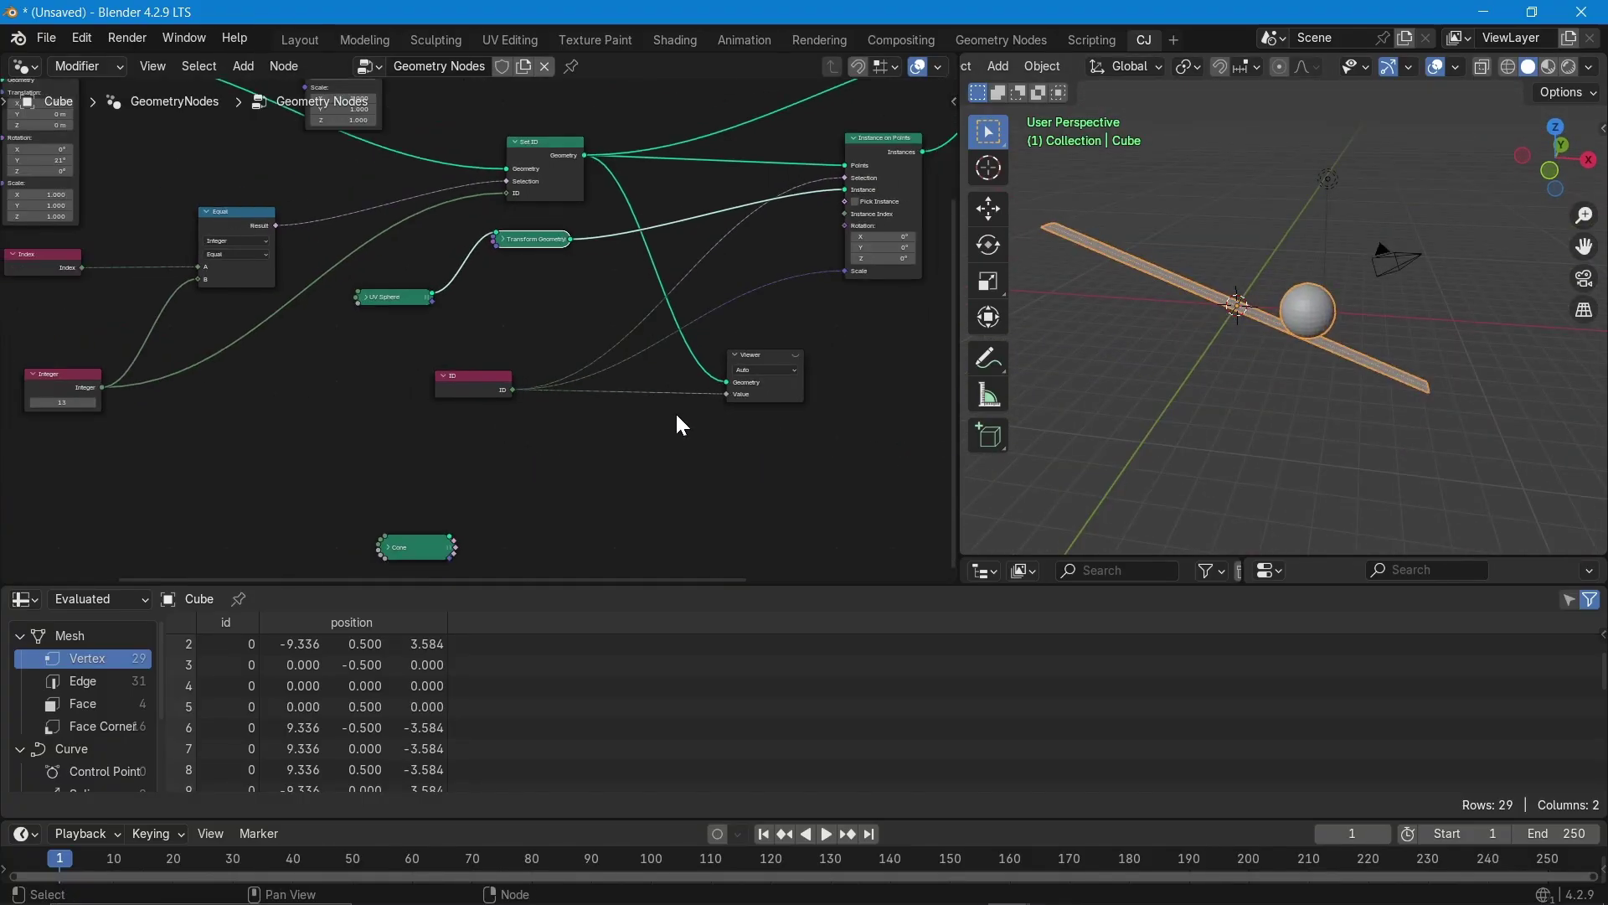
middle_click_drag(306, 431, 494, 455)
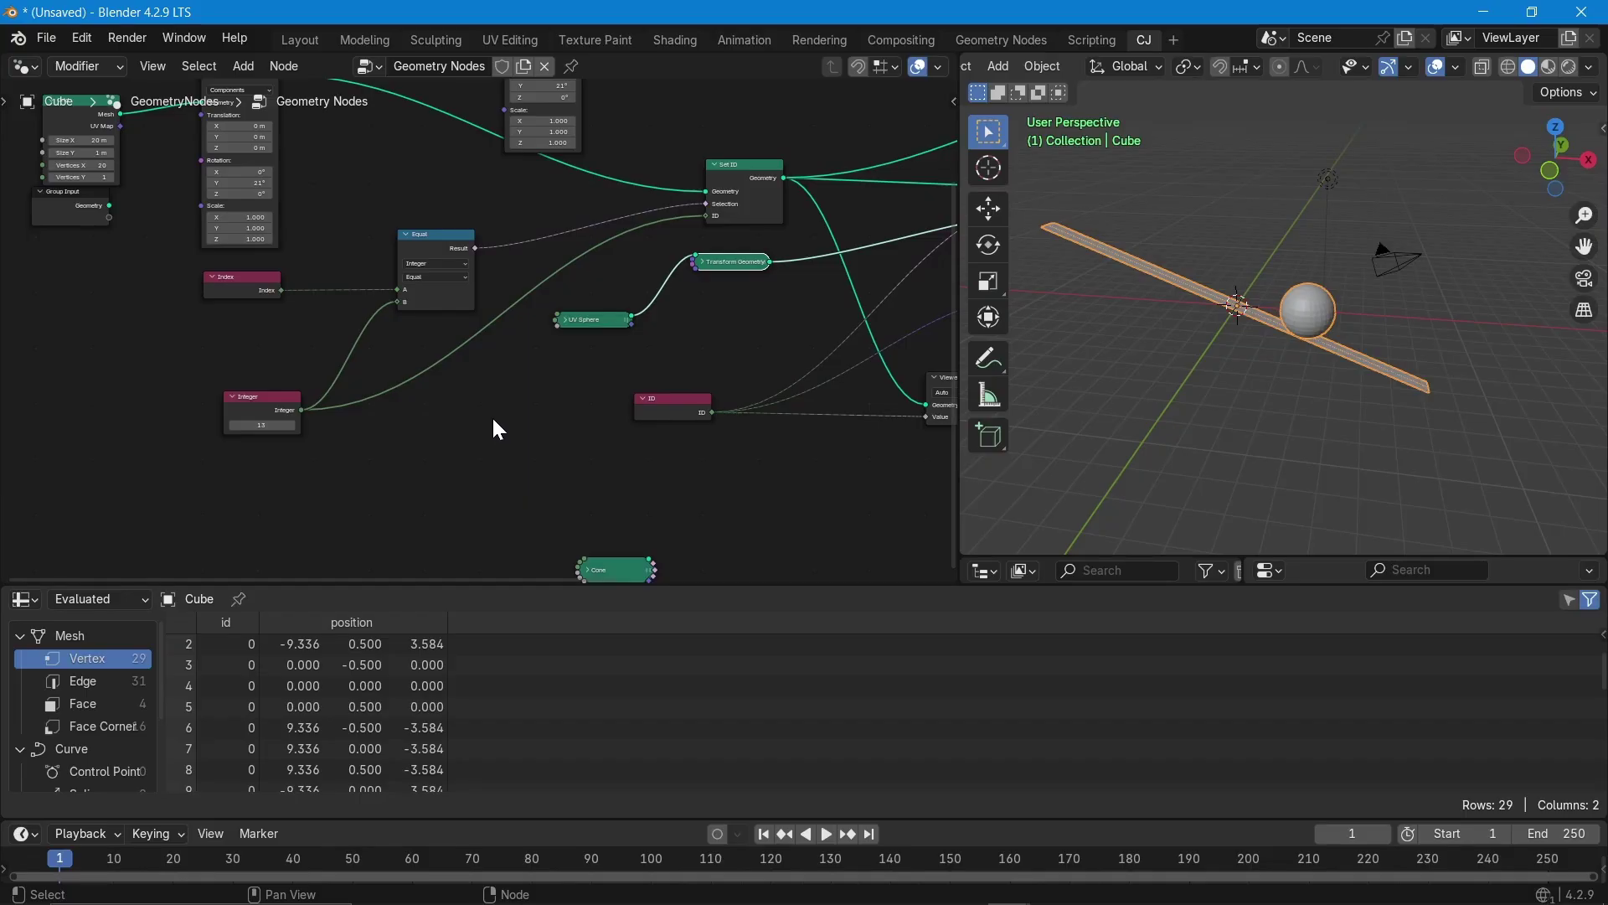
- Move the upper Grid node and its Transform Geometry node clear of the main node chain
left_click_drag(341, 220, 483, 186)
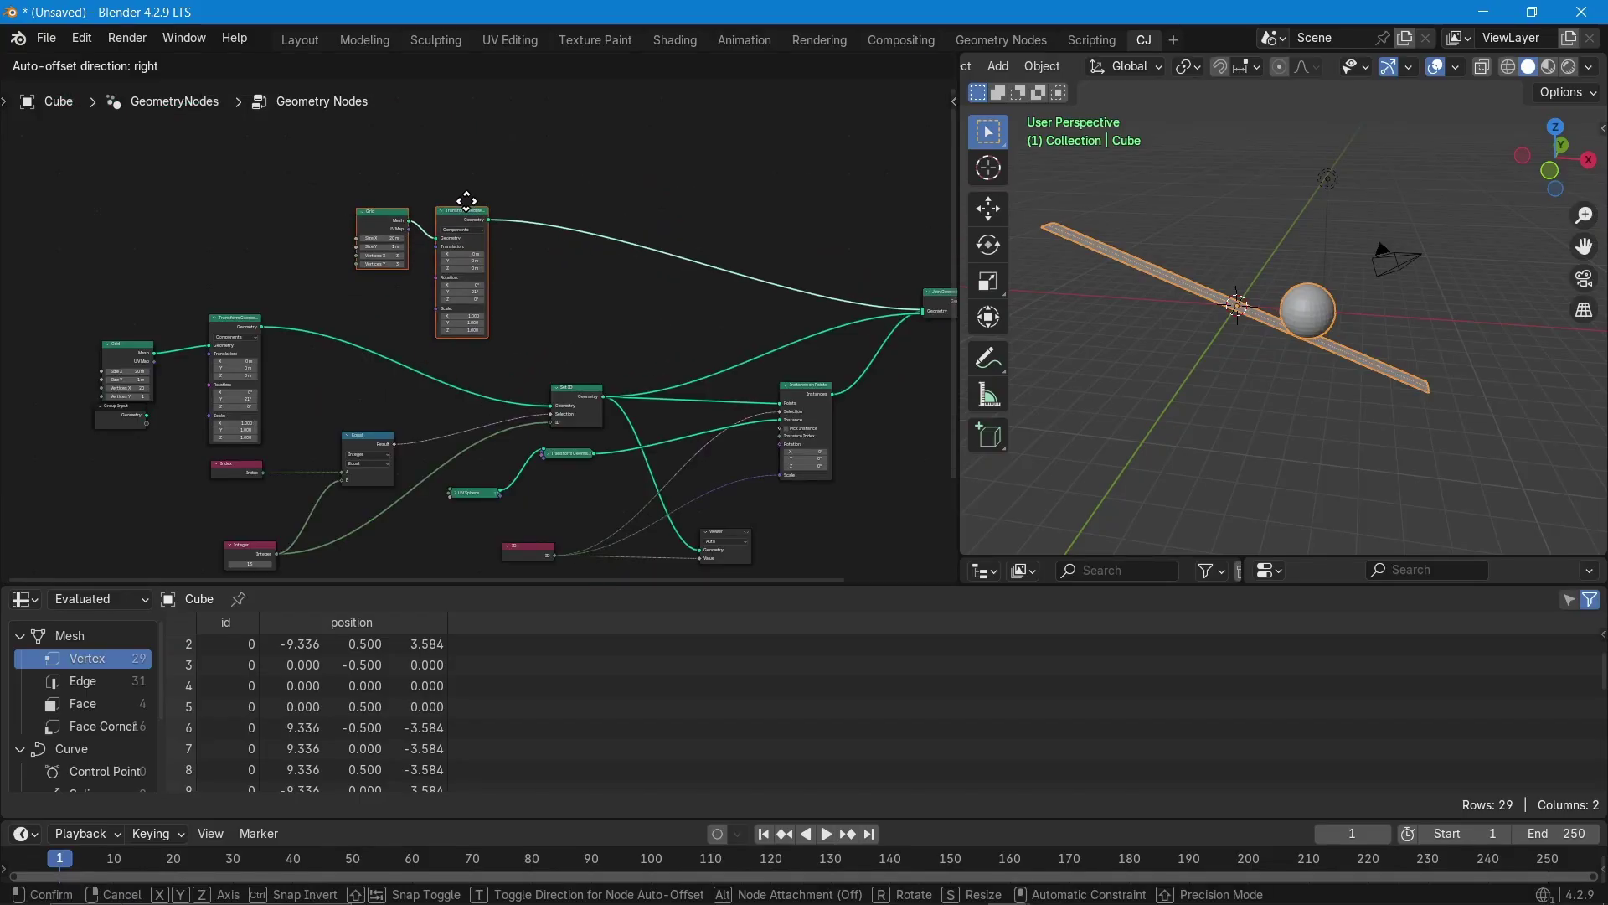
middle_click_drag(272, 417, 294, 263)
scroll(294, 264, "down", 1)
scroll(727, 337, "up", 4)
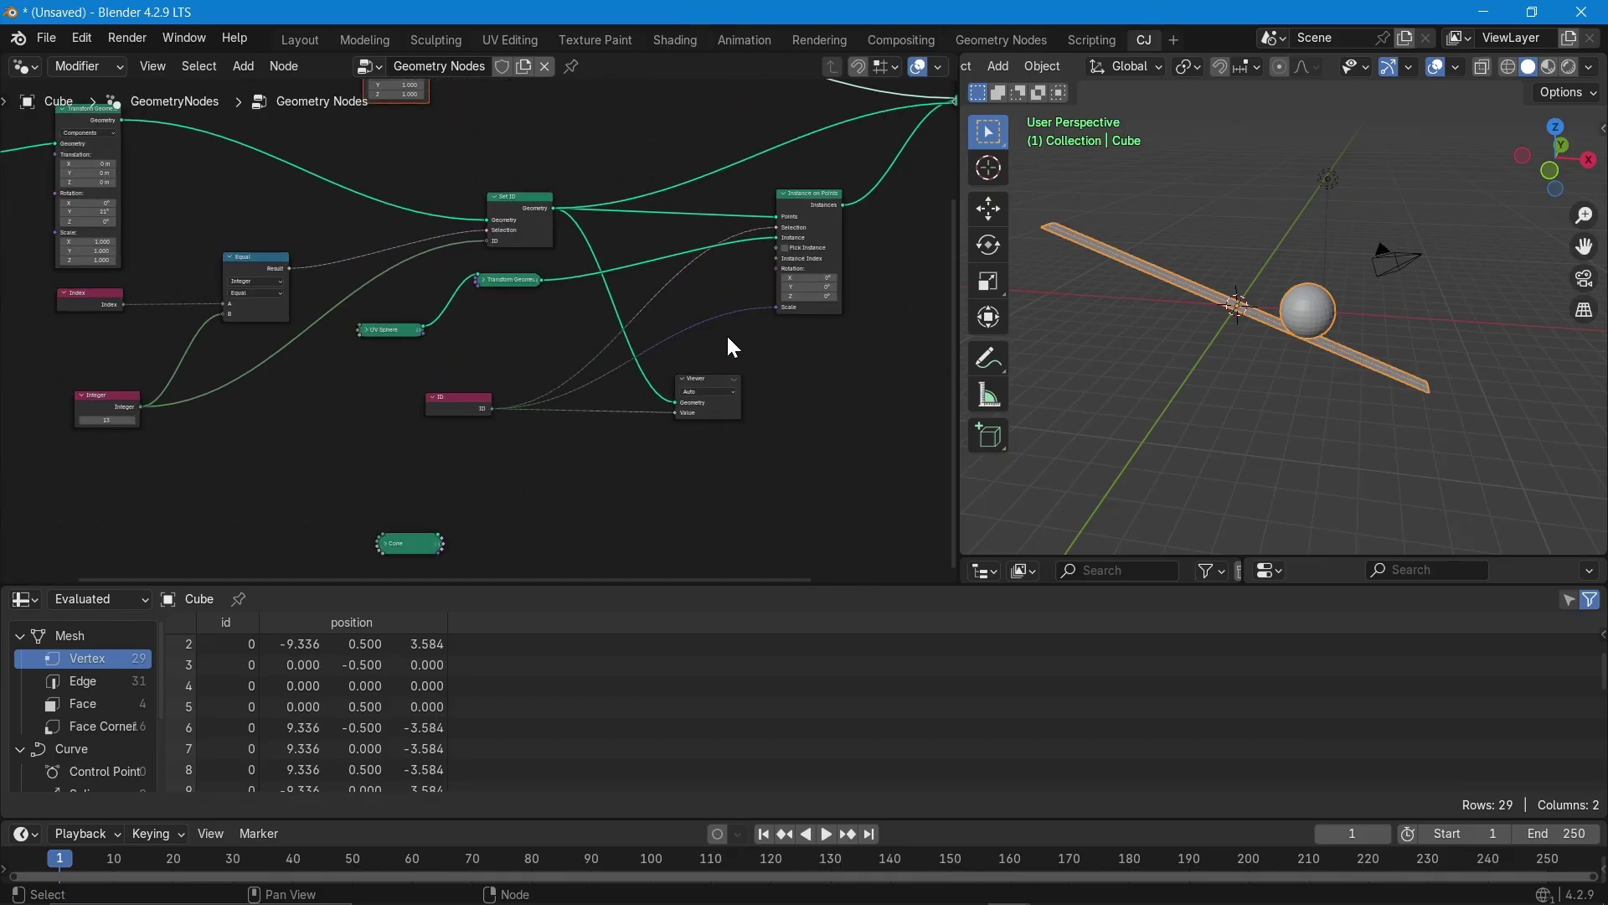
scroll(726, 334, "up", 2)
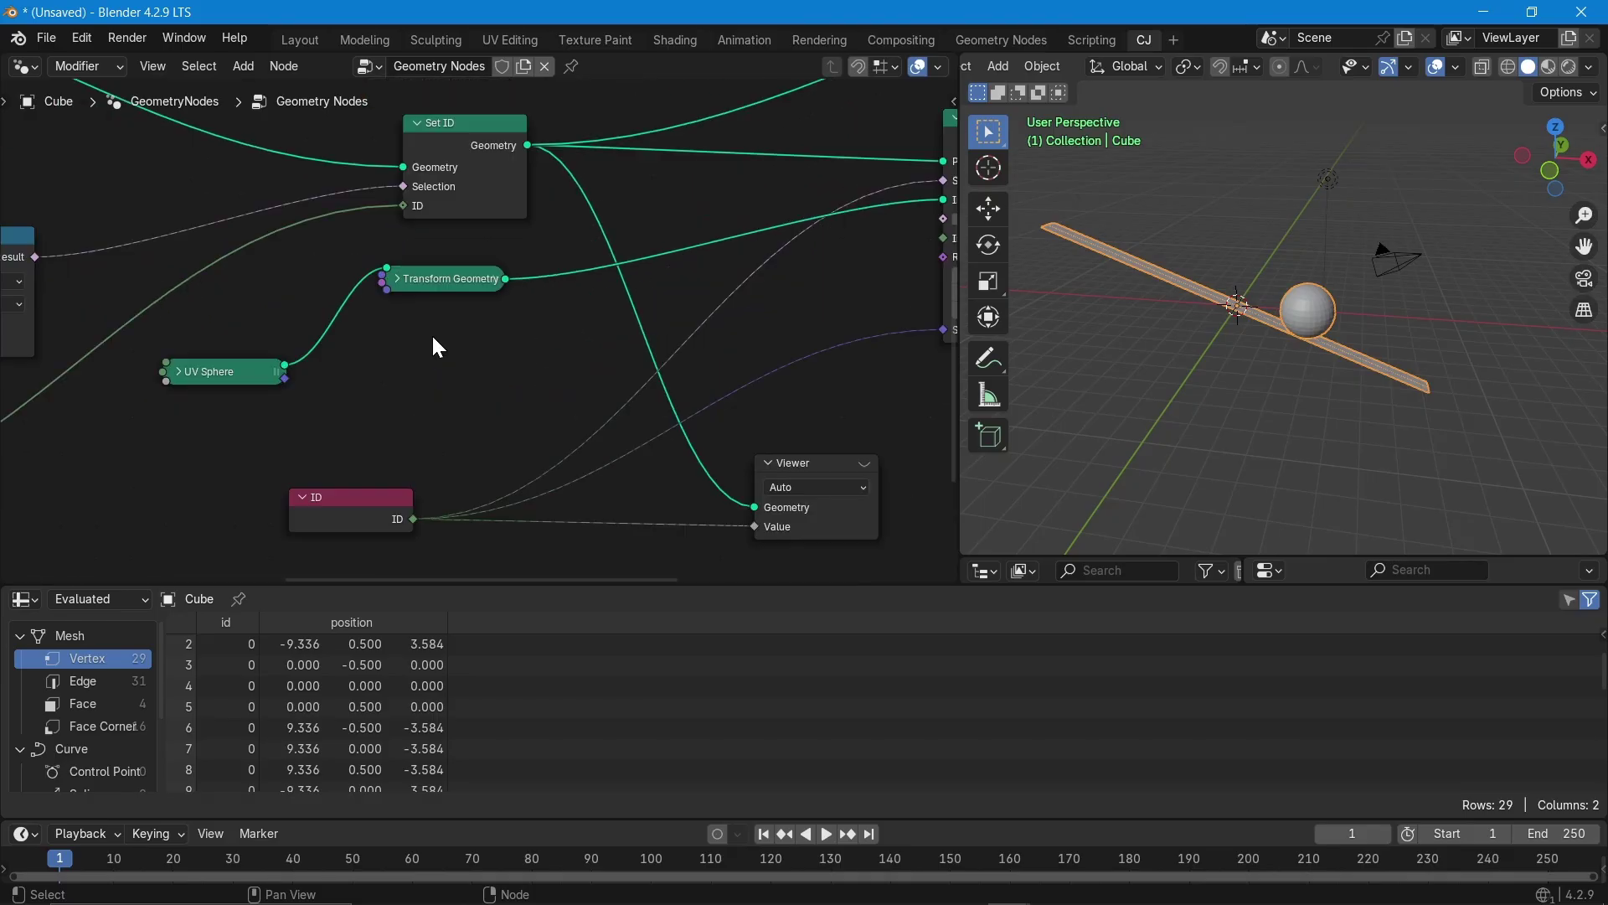
- Move the UV Sphere and its Transform Geometry node together just before Instance on Points, and shift the ID node back toward the Equal node
left_click_drag(262, 307, 457, 377)
left_click(275, 305)
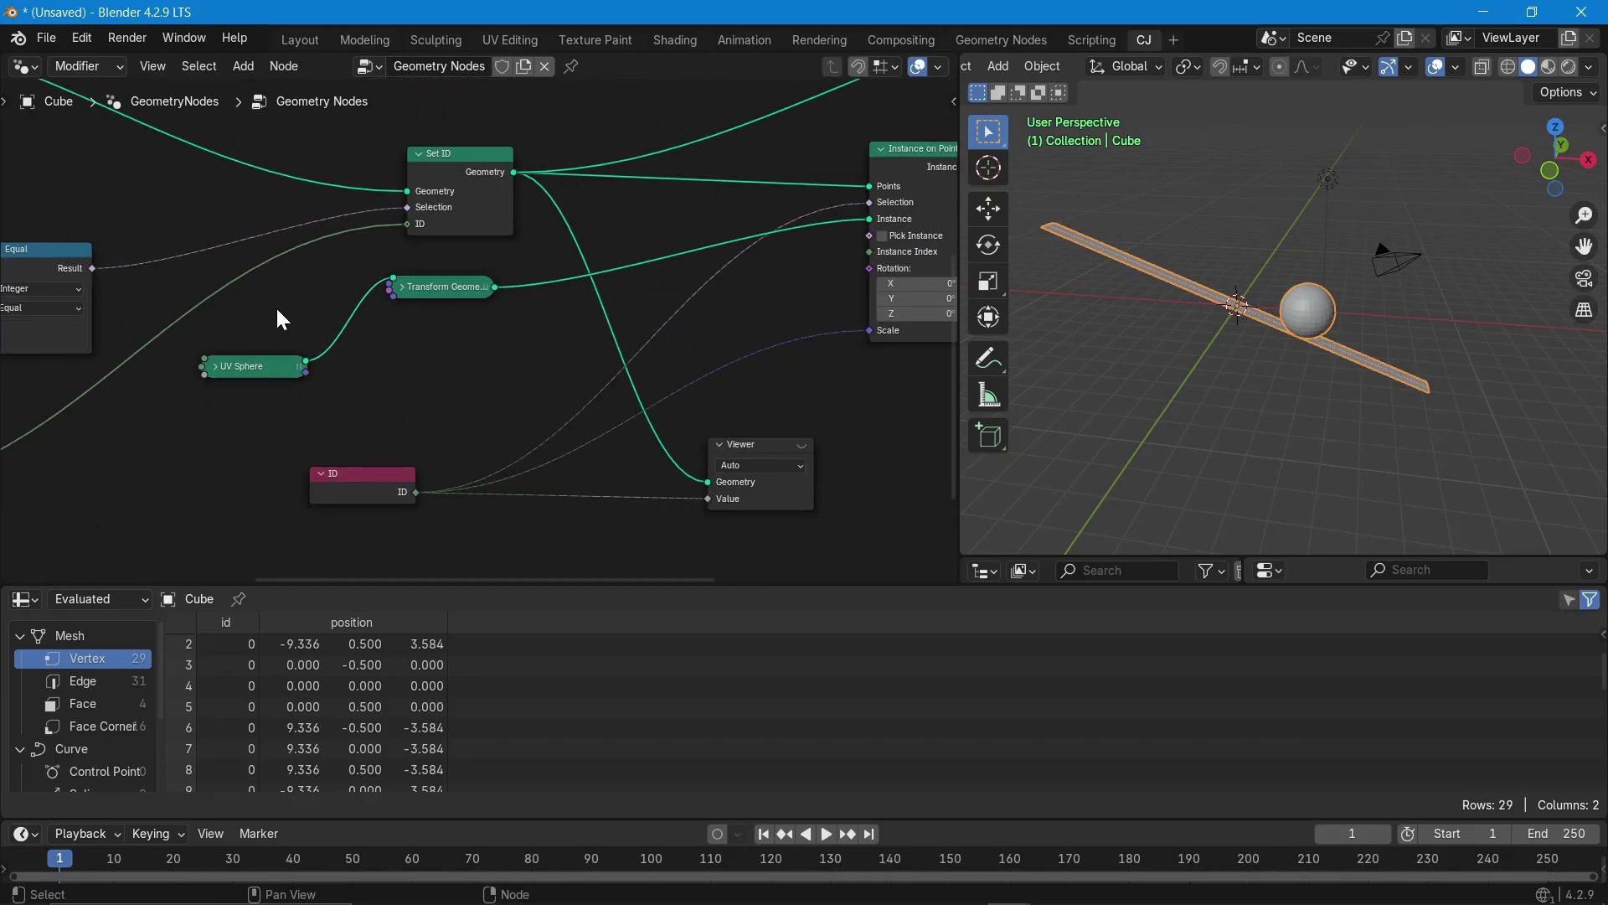
left_click_drag(272, 292, 514, 374)
left_click_drag(445, 282, 780, 303)
left_click_drag(617, 388, 696, 288)
scroll(707, 354, "down", 3)
middle_click_drag(676, 356, 515, 383)
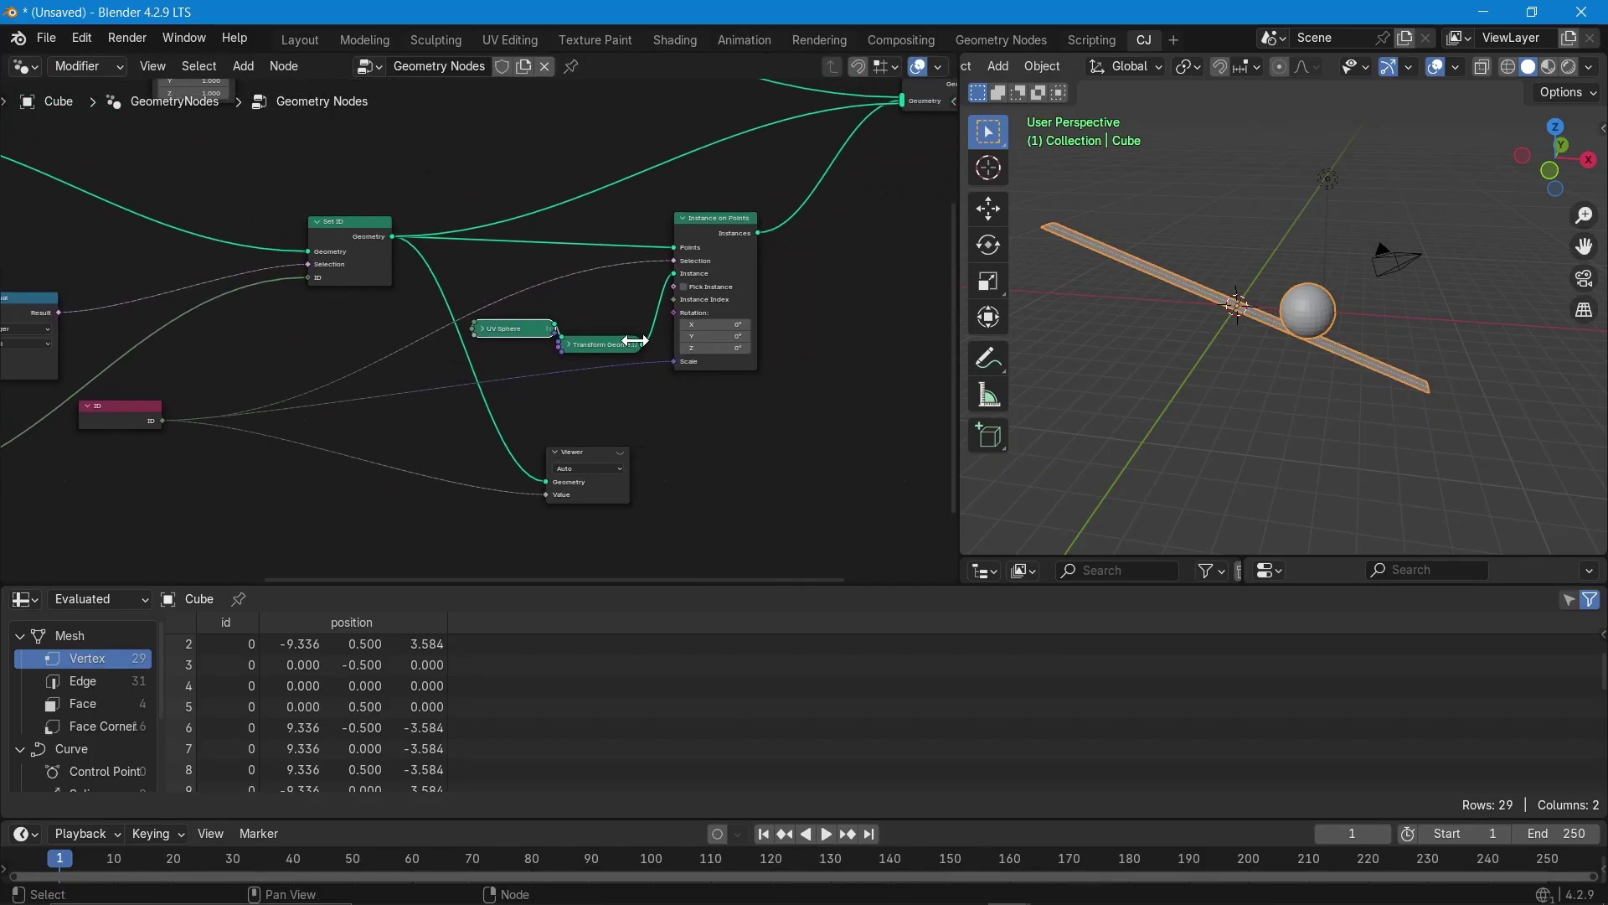
- Line up Transform Geometry with the UV Sphere node and space Instance on Points farther from them
left_click_drag(619, 345, 623, 332)
left_click_drag(753, 219, 847, 203)
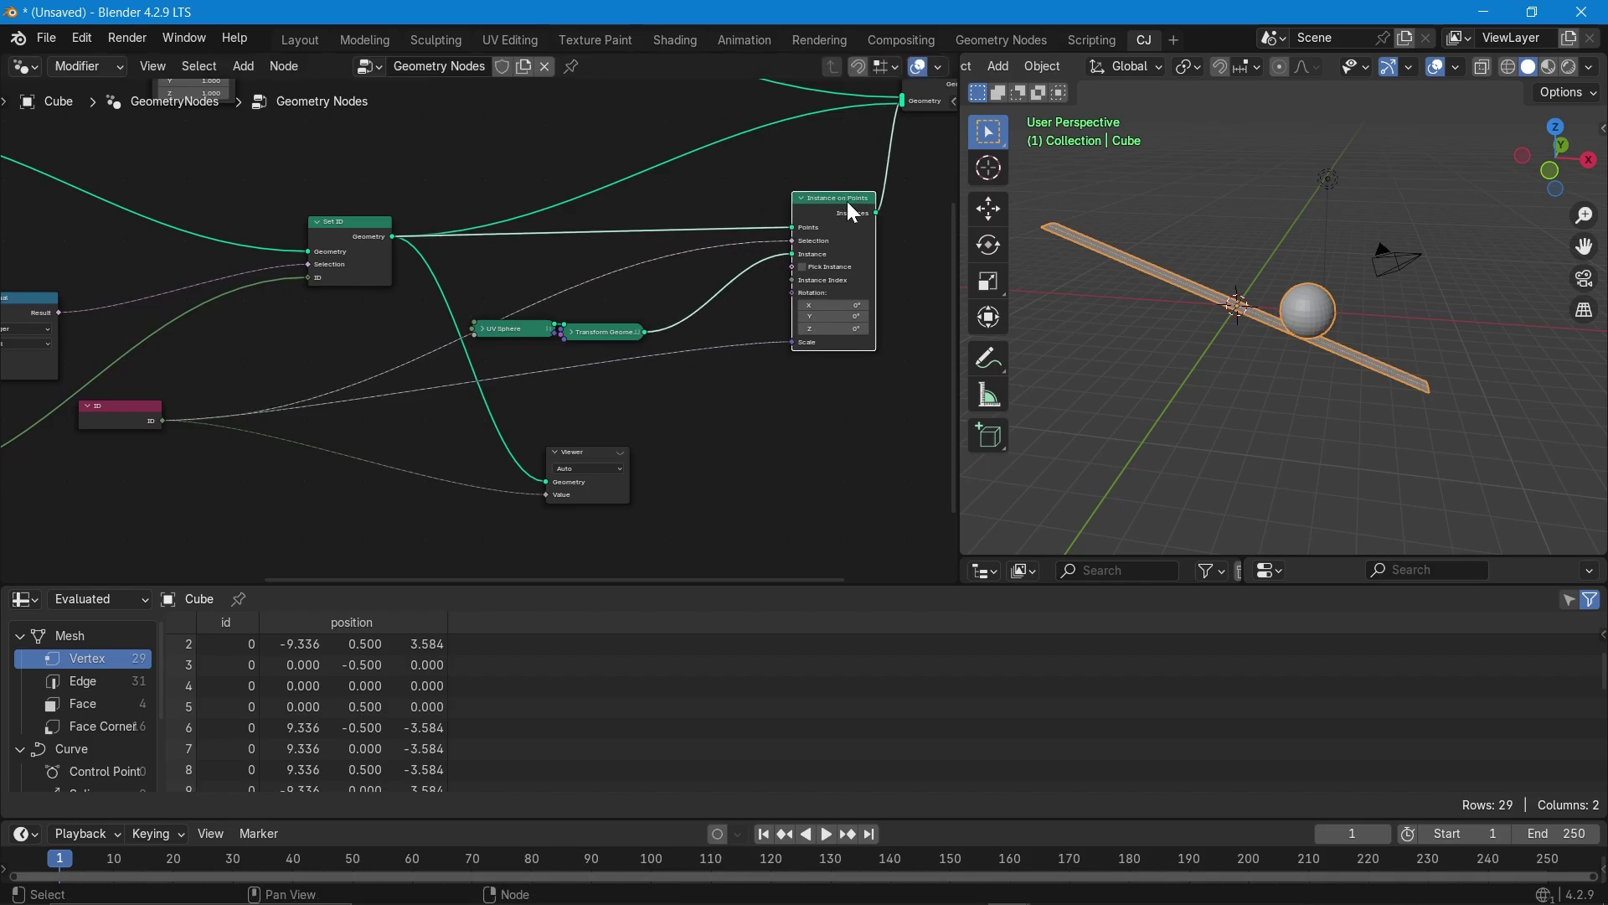
left_click_drag(605, 340, 693, 316)
- Examine the sphere on the ramp up close and review the rearranged node tree from the grids through to Join Geometry
scroll(606, 478, "down", 3)
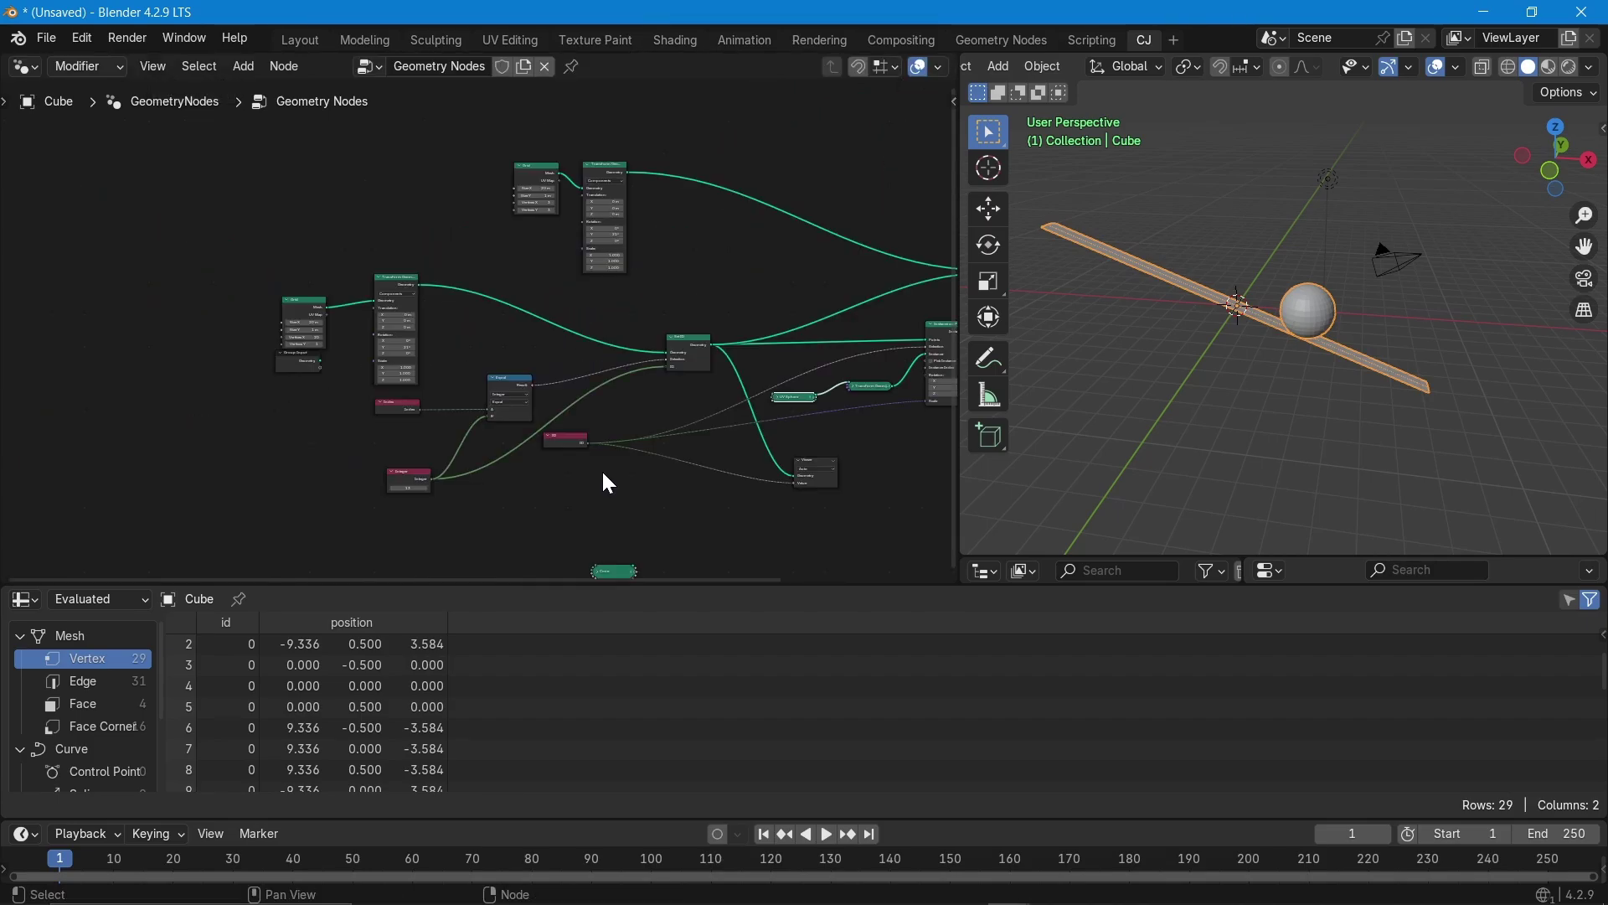
middle_click_drag(1201, 350, 1240, 329)
scroll(1251, 319, "up", 3)
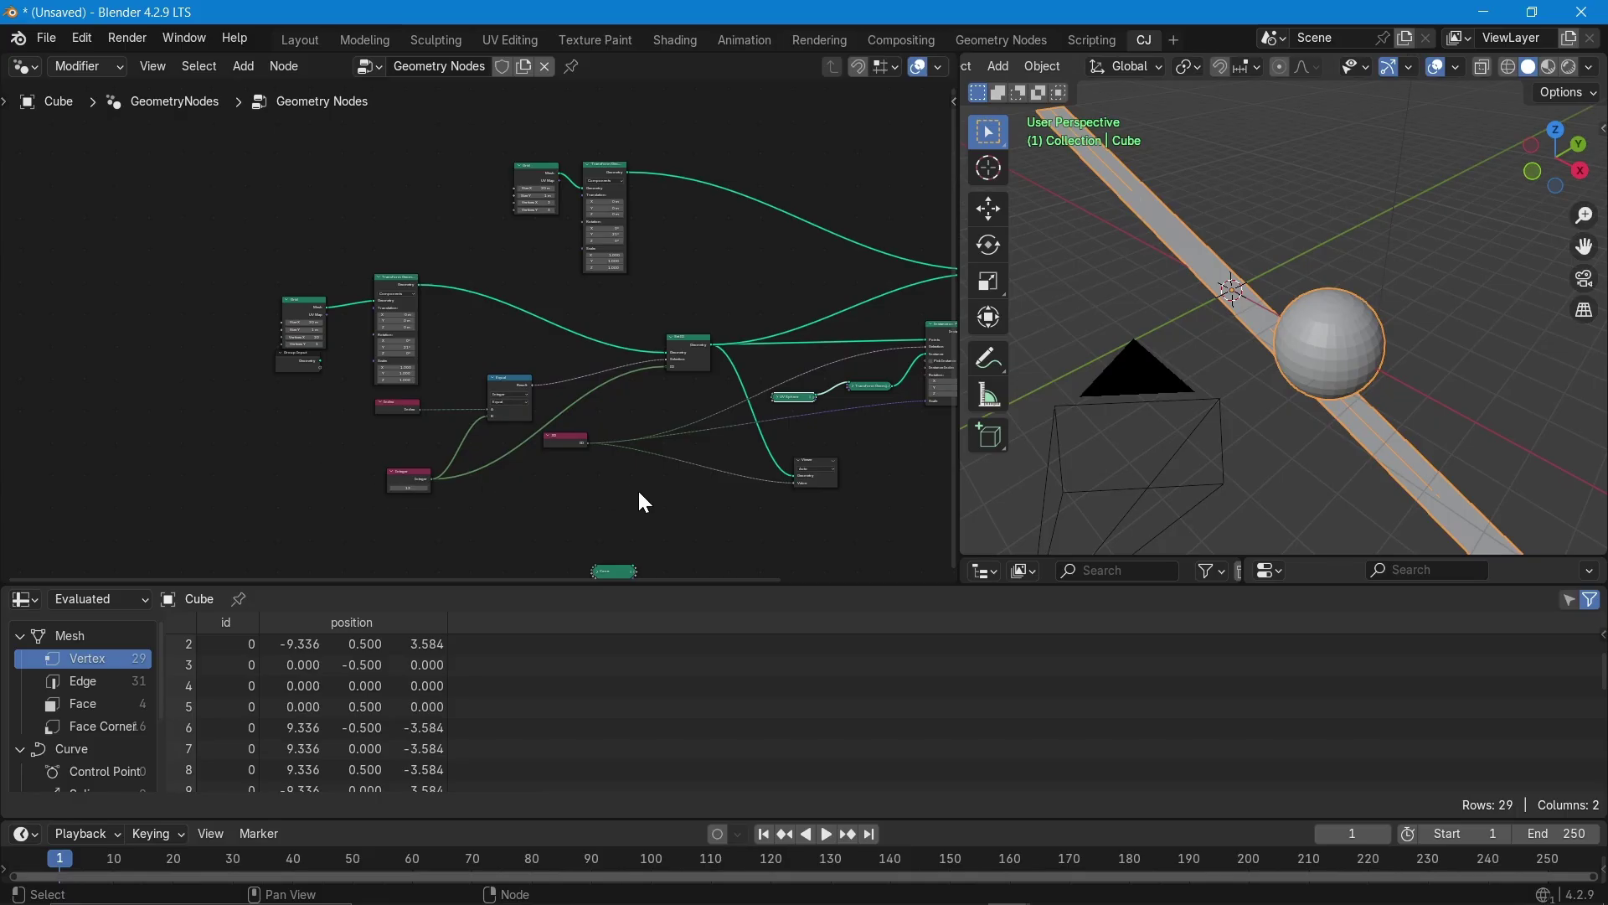
middle_click_drag(643, 499, 375, 467)
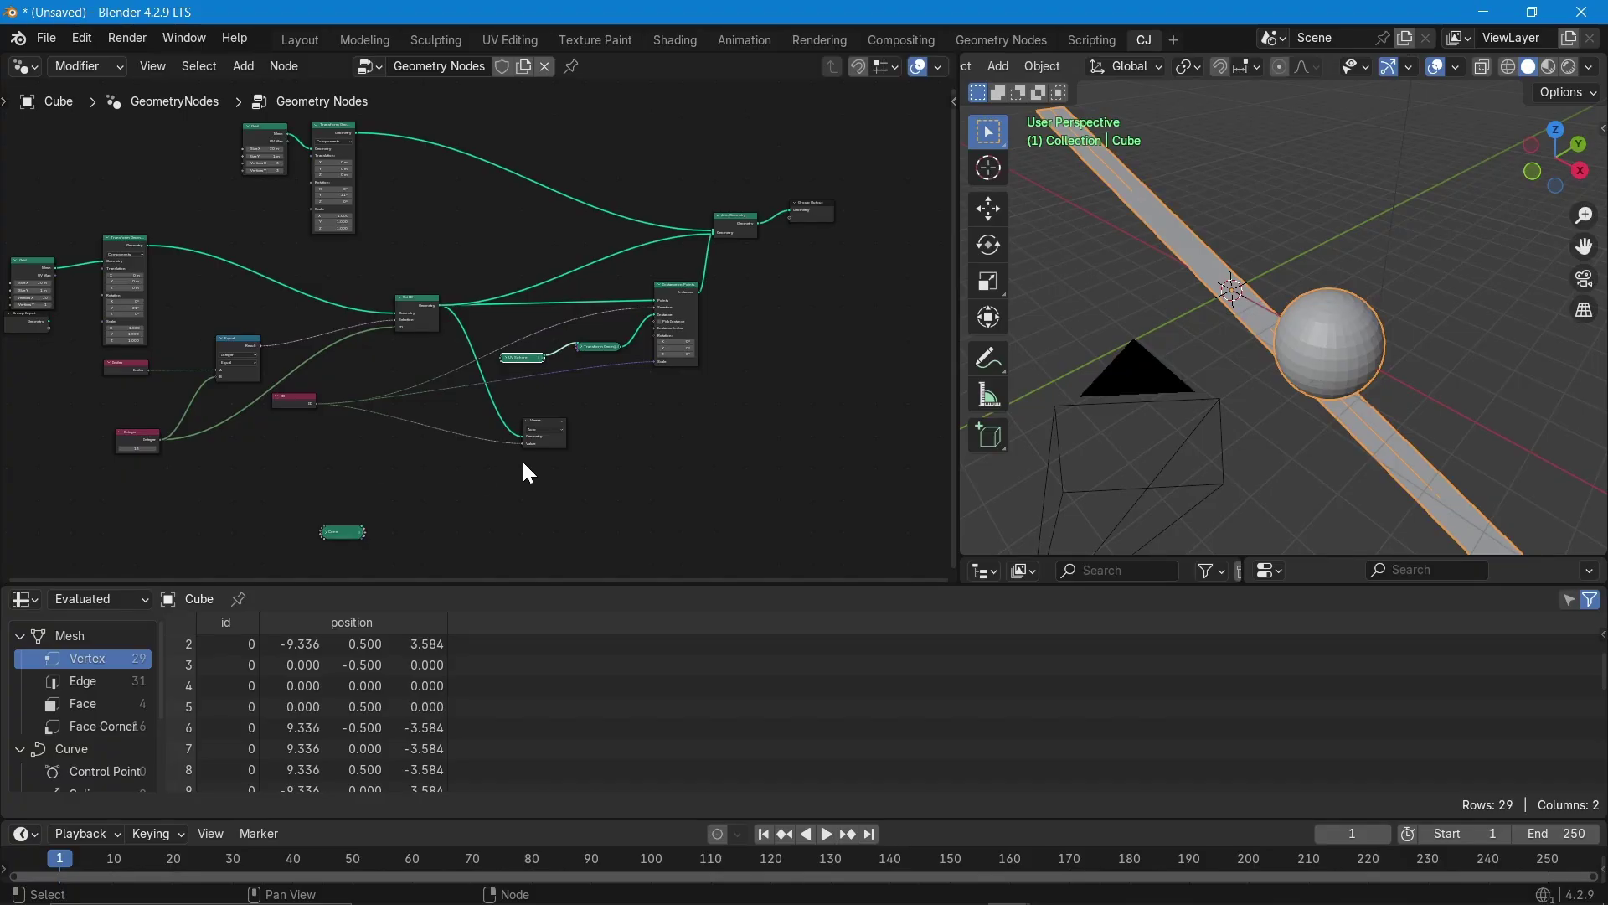
middle_click_drag(455, 502, 605, 515)
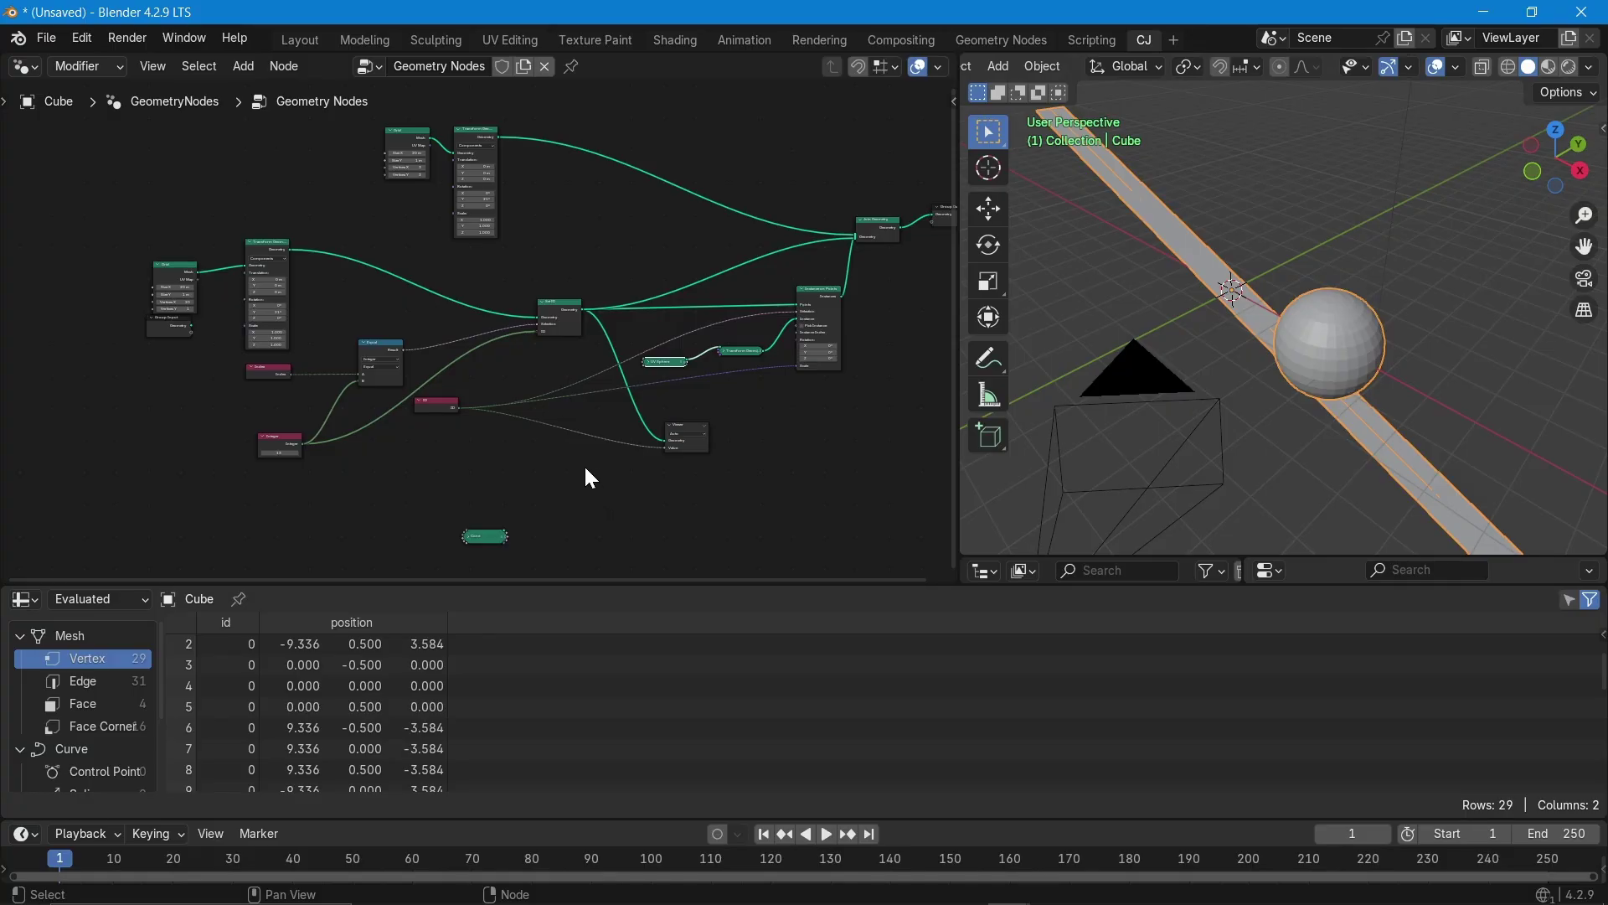
scroll(312, 428, "up", 2)
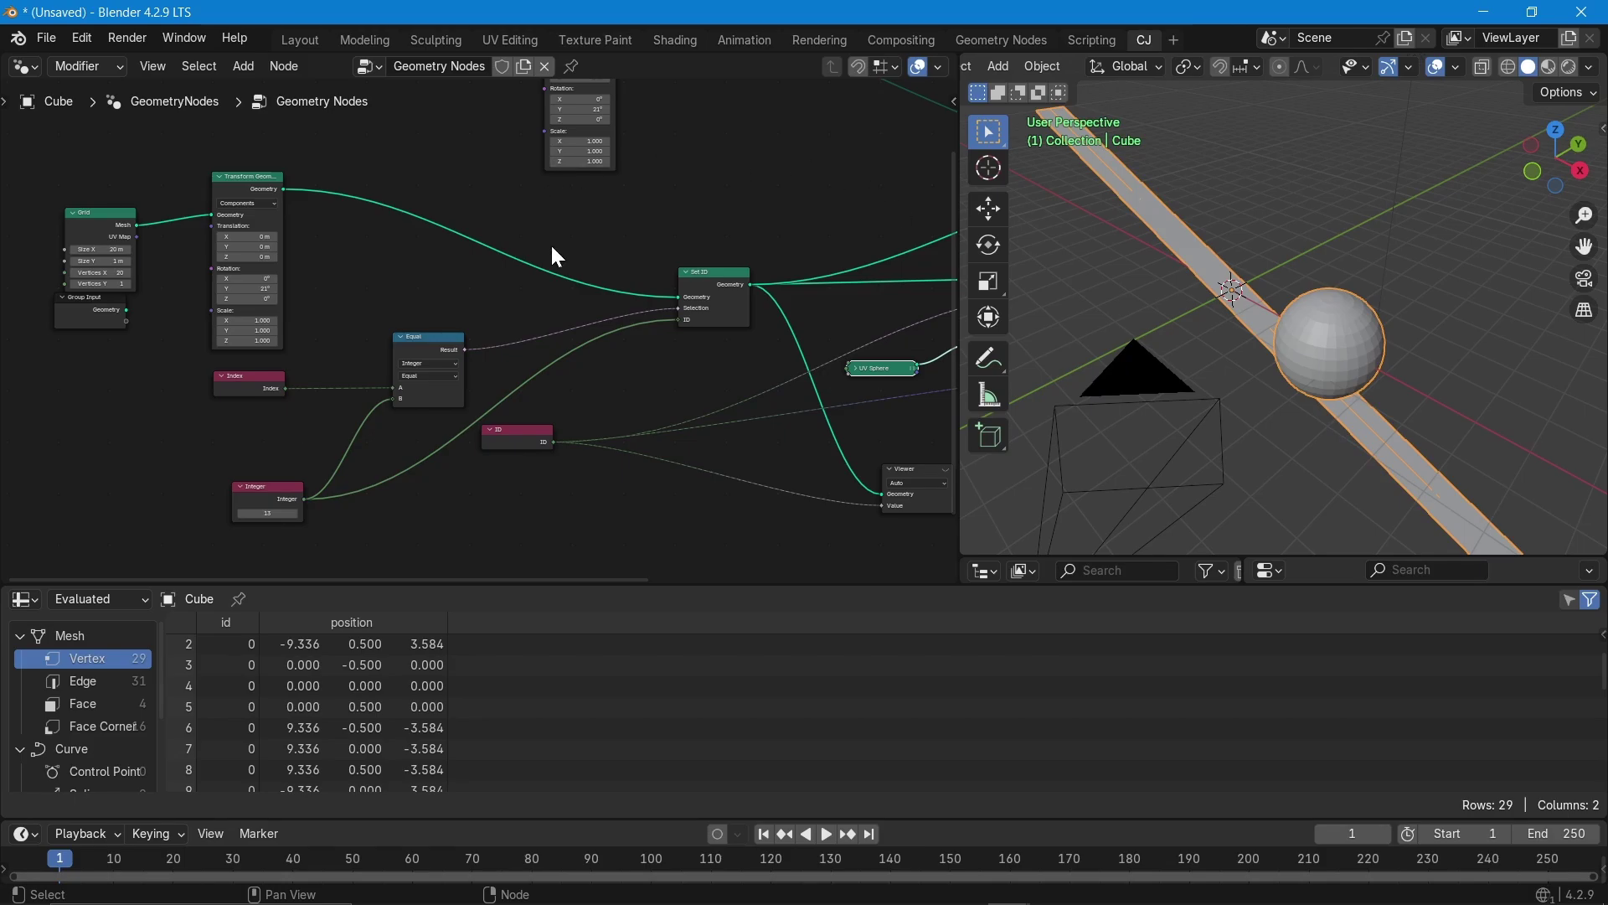
middle_click_drag(556, 254, 287, 362)
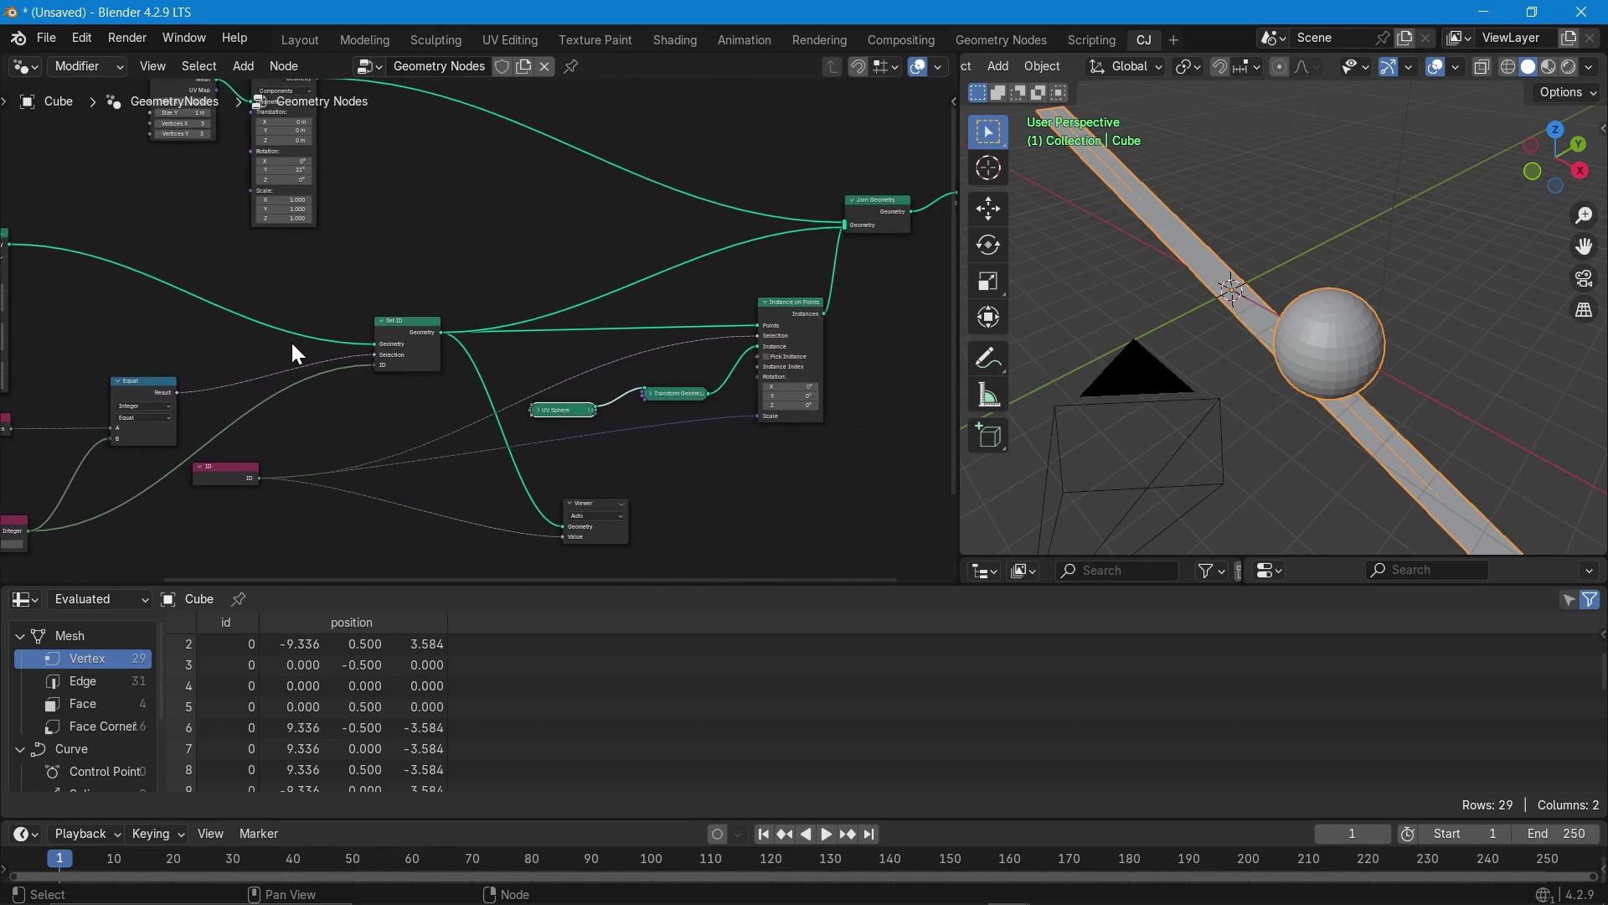